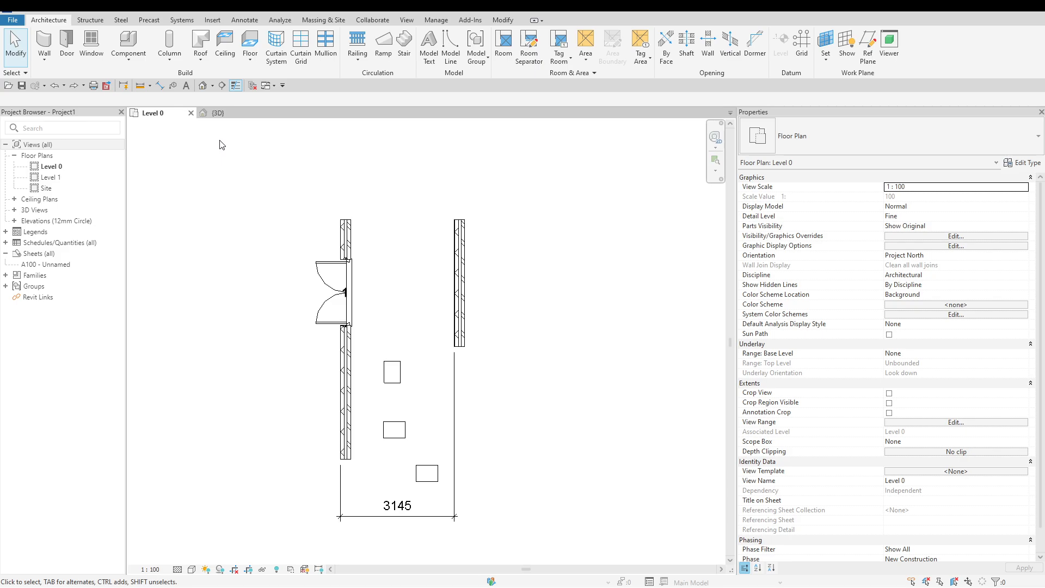
# Step: Inspect the walls, columns and double door in the 3D view and return to the Level 0 floor plan
pyautogui.click(233, 118)
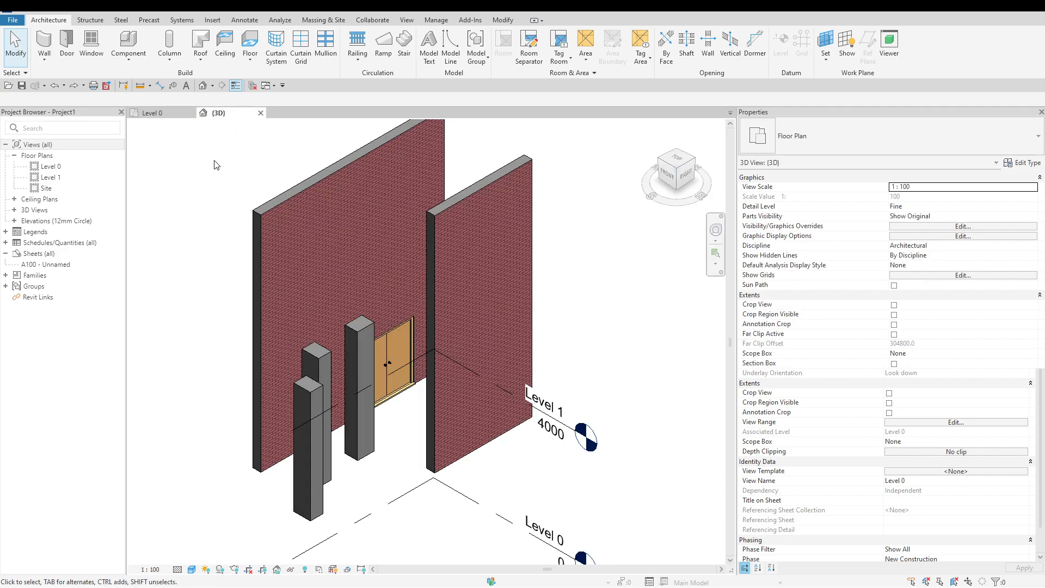
pyautogui.scroll(-1, 205, 399)
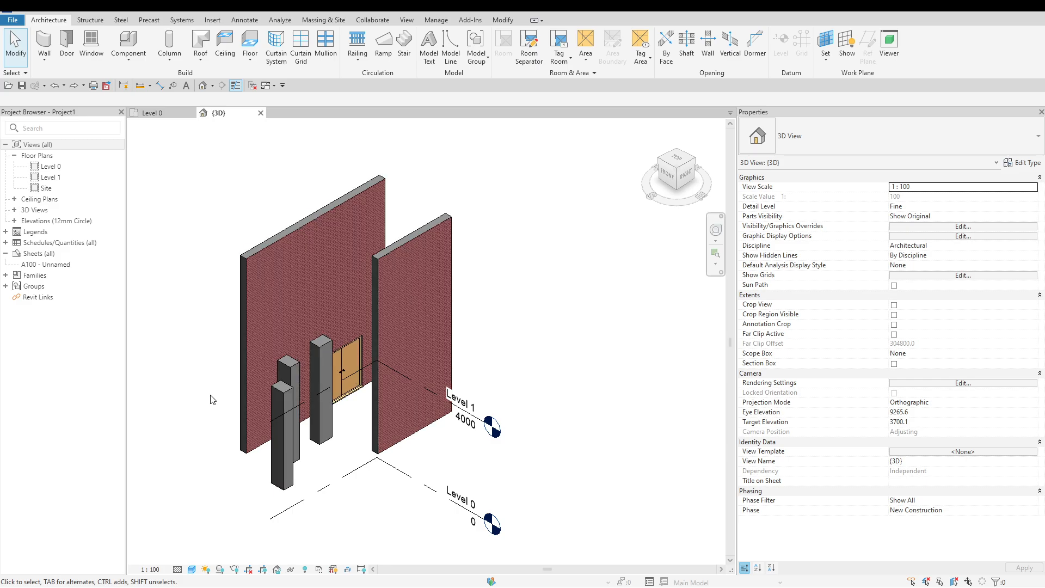
pyautogui.scroll(-1, 626, 422)
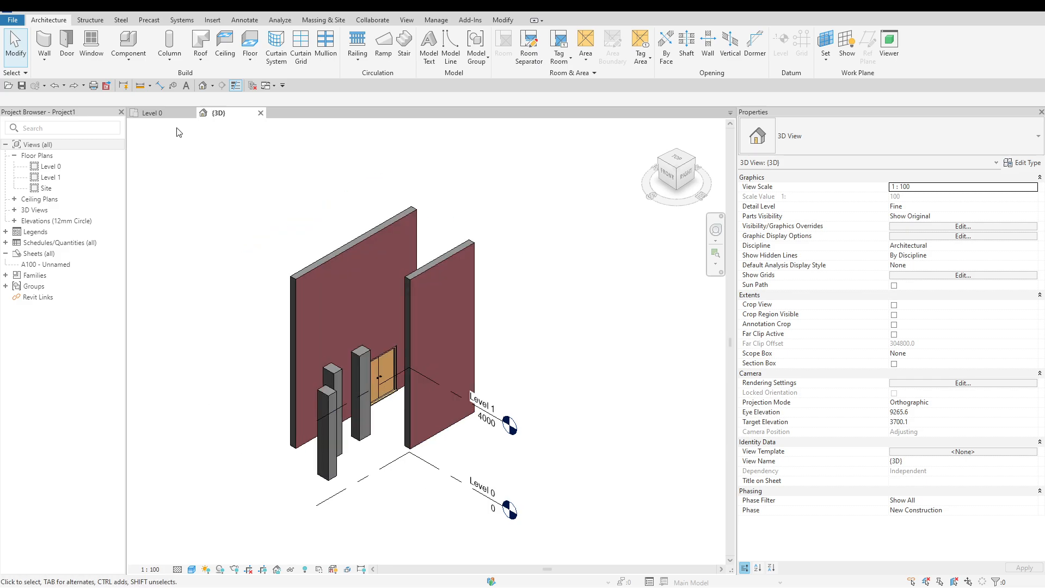
pyautogui.click(164, 114)
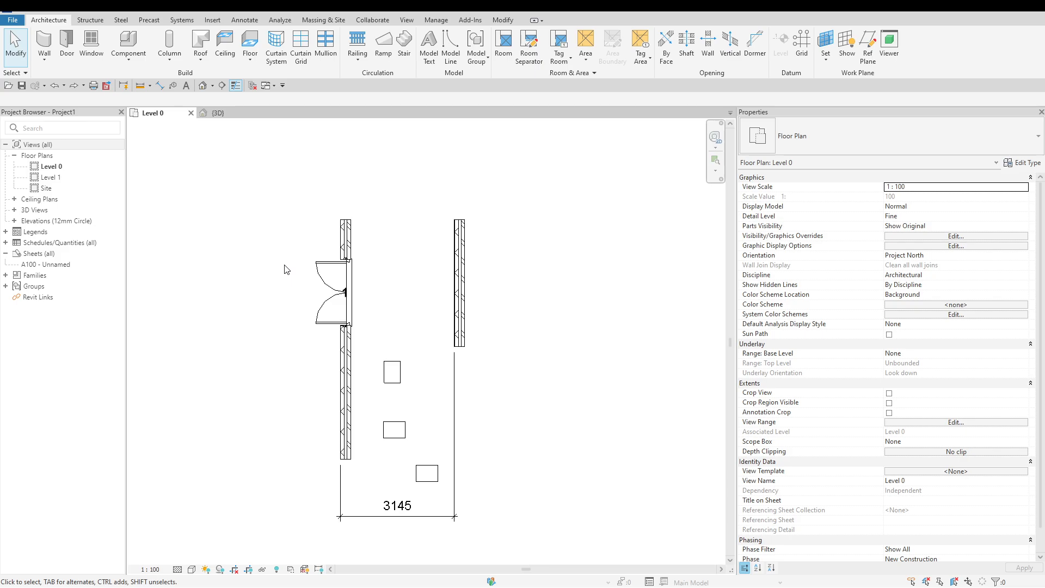
# Step: Examine the file commands for exporting, printing and creating files, plus the lists of recent and open documents
pyautogui.click(22, 23)
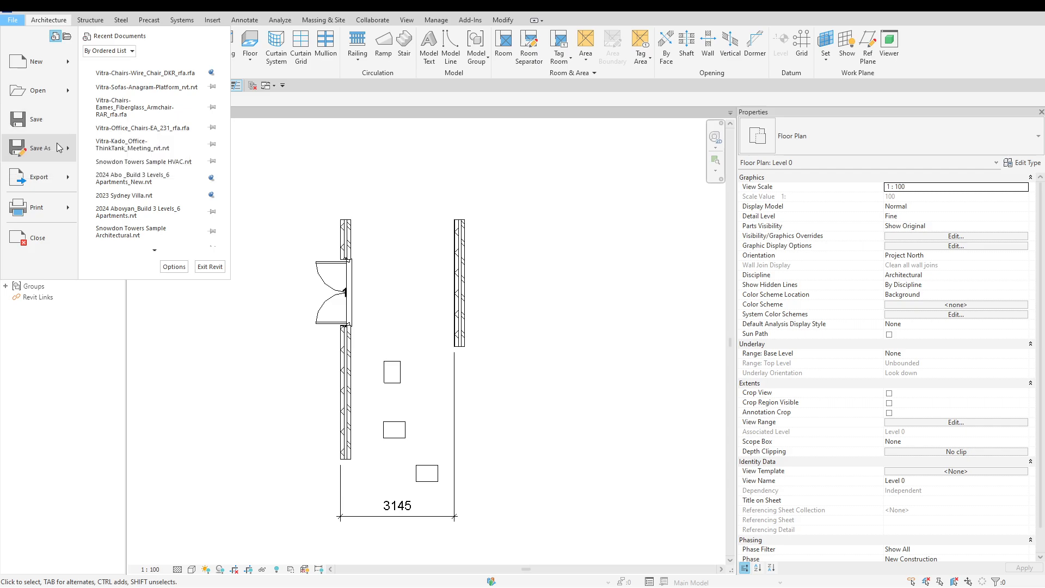
pyautogui.moveTo(59, 185)
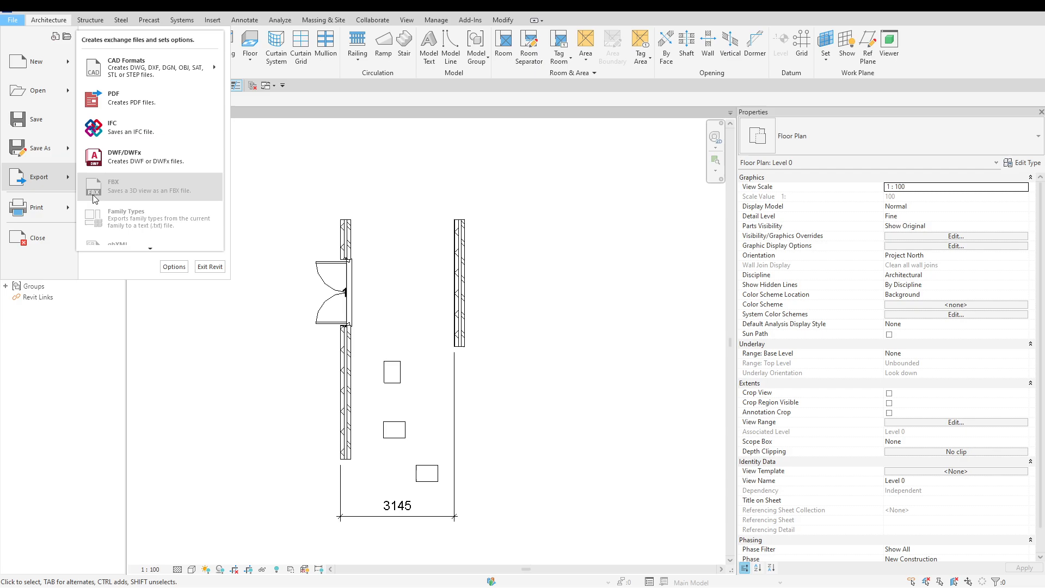
pyautogui.moveTo(68, 210)
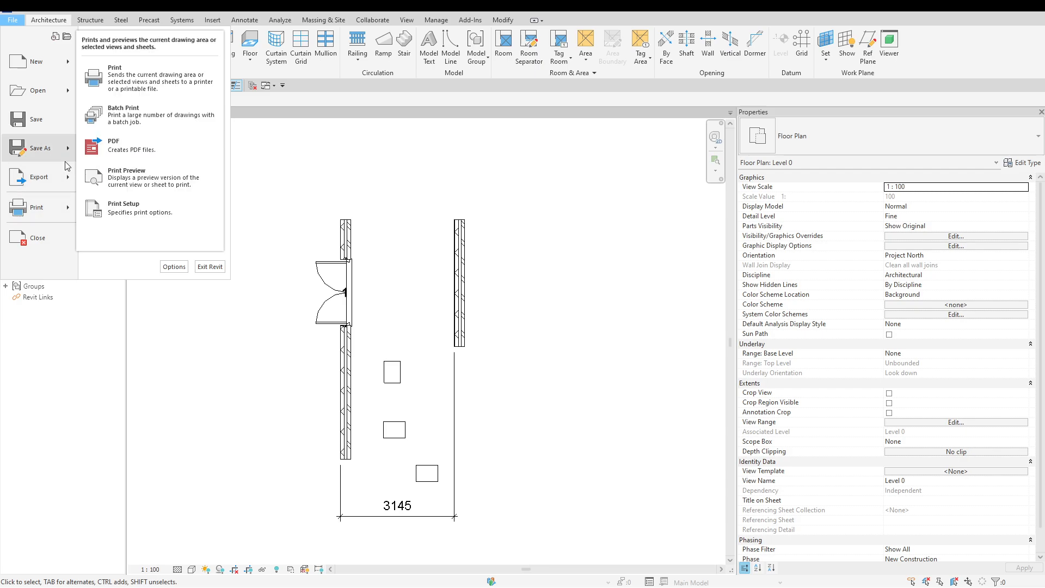
pyautogui.moveTo(69, 66)
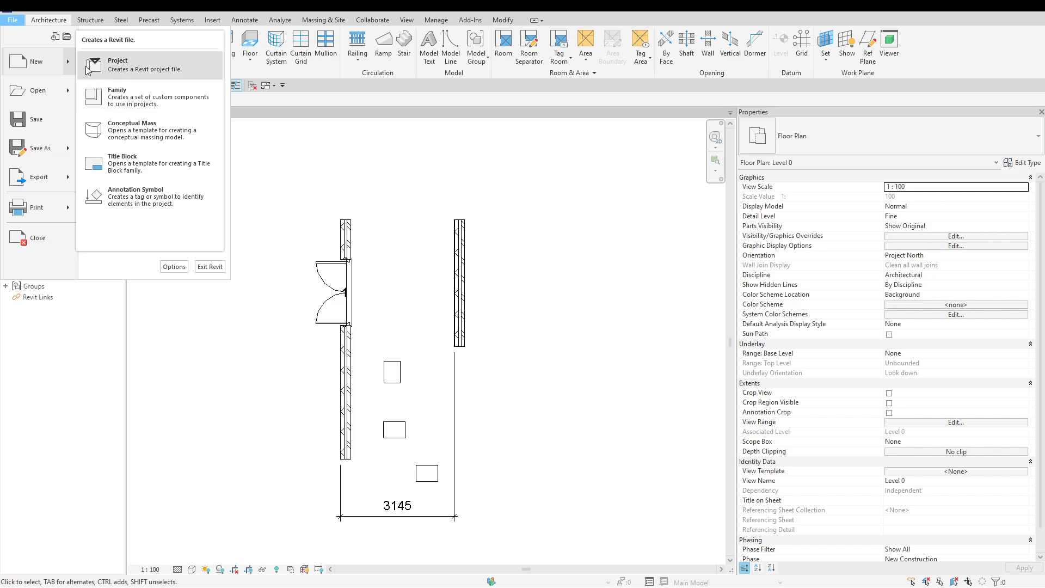
pyautogui.click(54, 37)
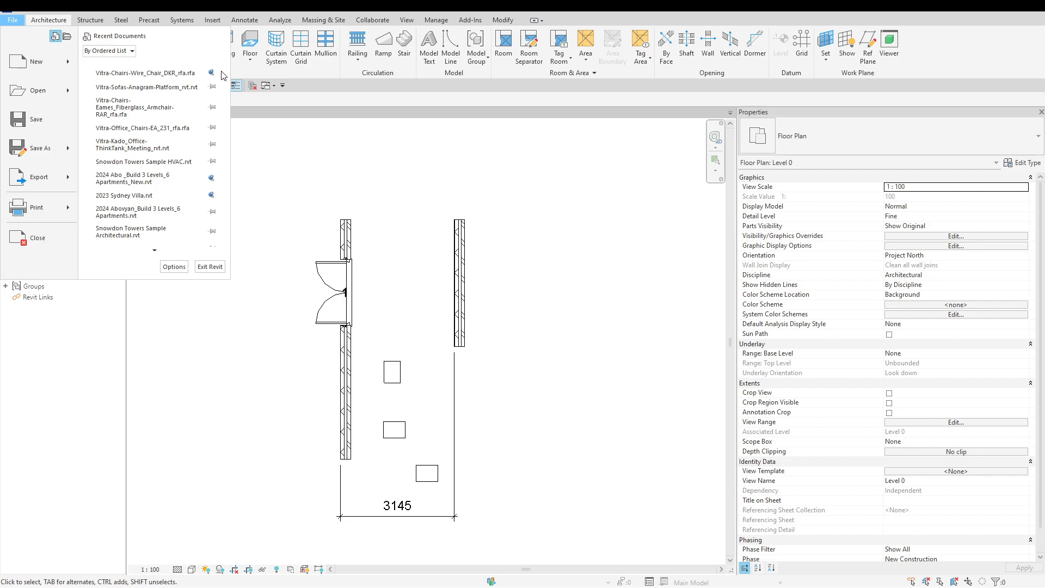
pyautogui.click(67, 37)
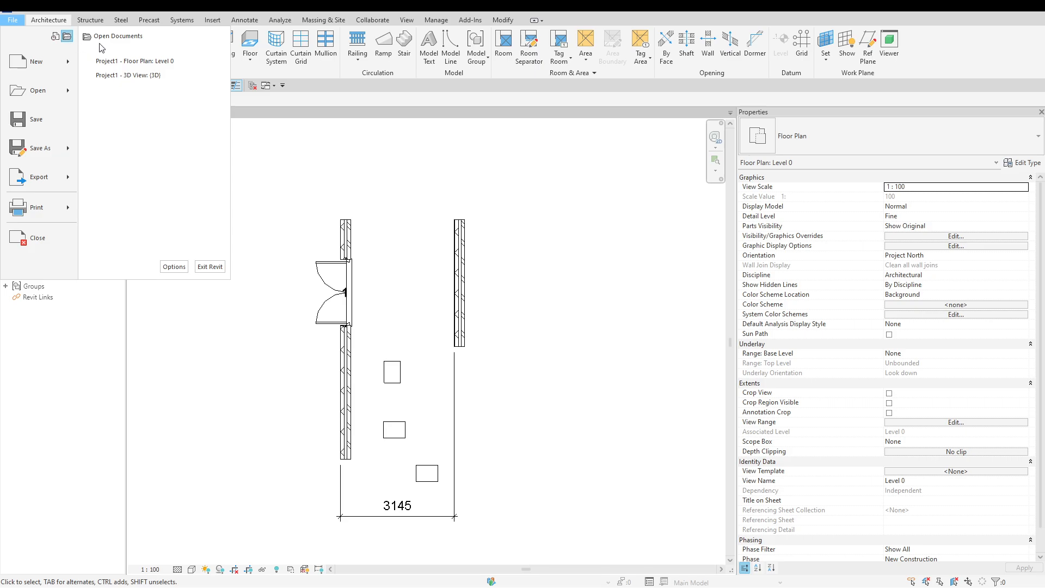
pyautogui.click(190, 63)
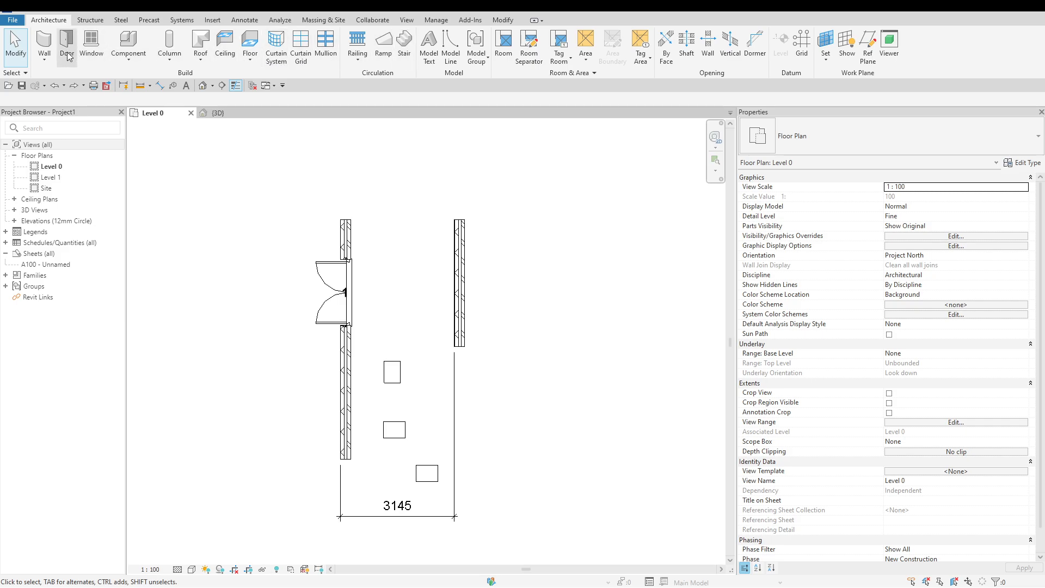
# Step: Review the structure, steel, precast, systems, insert and view tool sets, ending back at the architecture tools
pyautogui.click(90, 20)
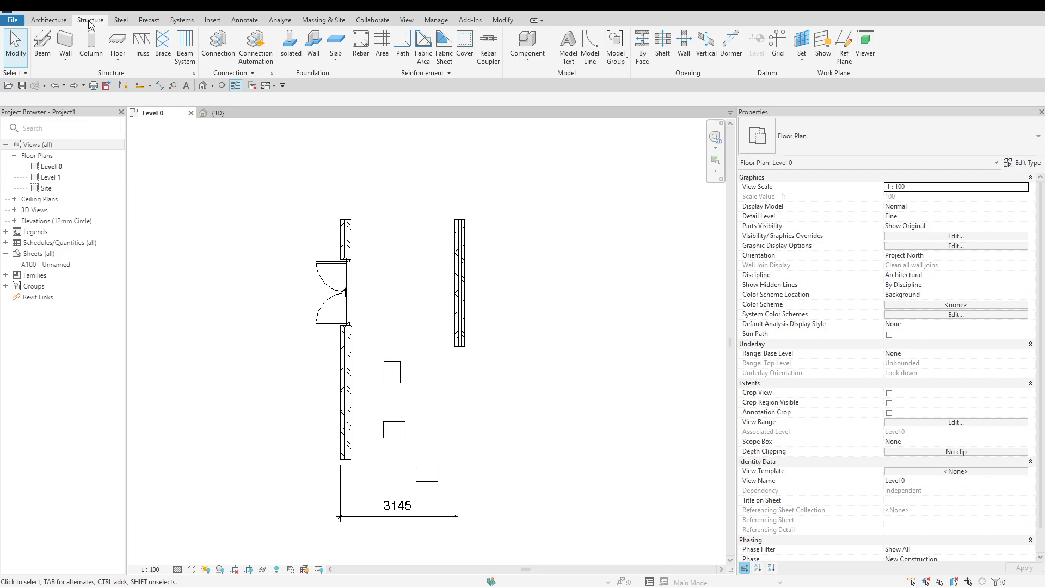
pyautogui.click(121, 21)
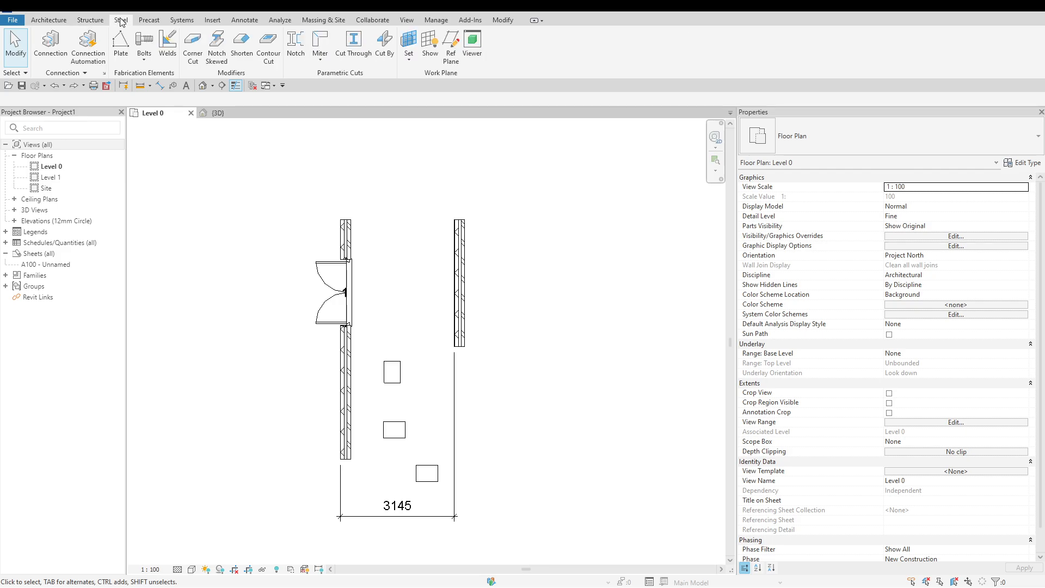
pyautogui.click(151, 20)
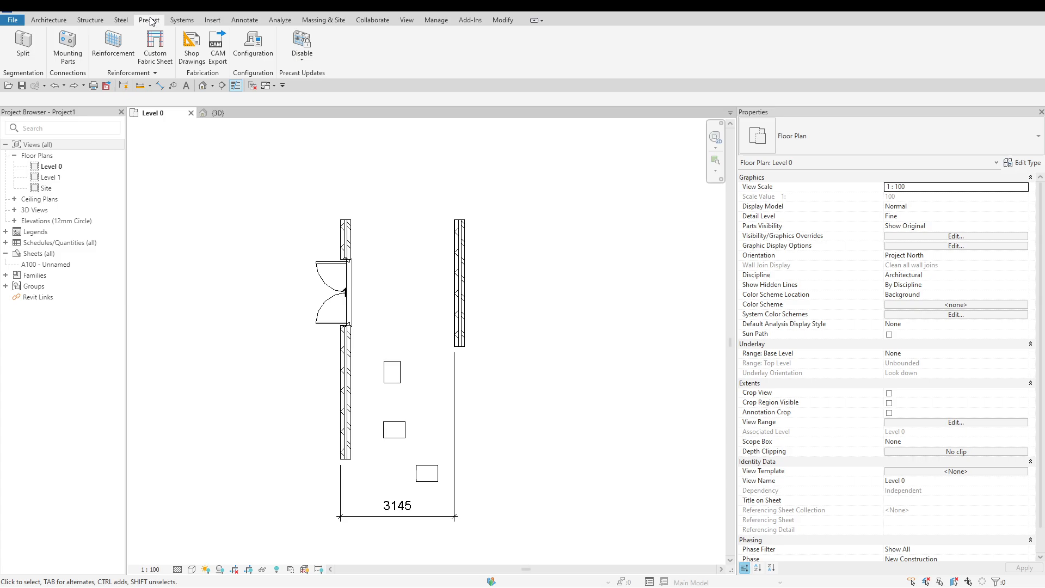
pyautogui.click(178, 22)
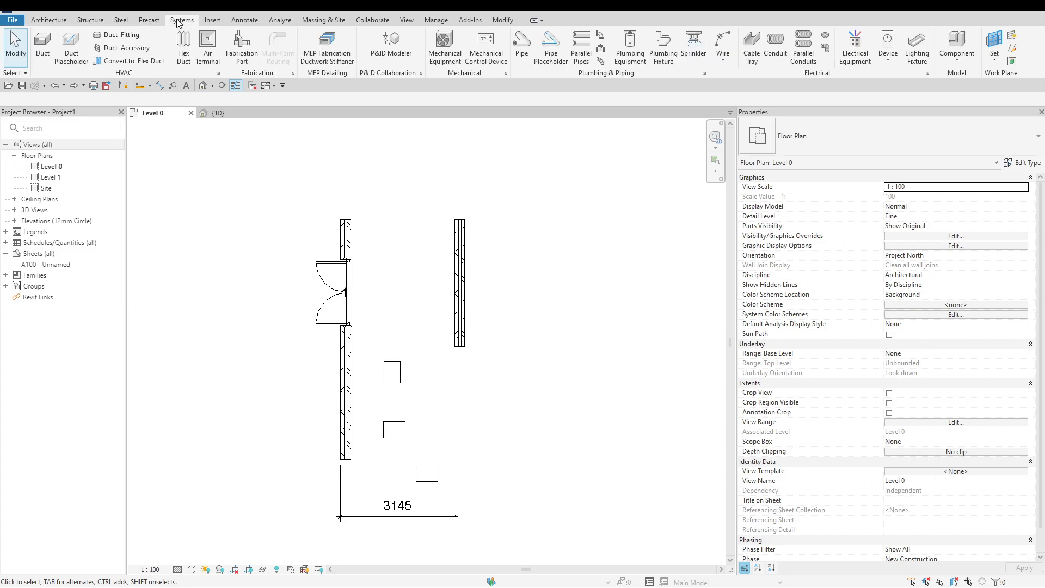
pyautogui.click(212, 22)
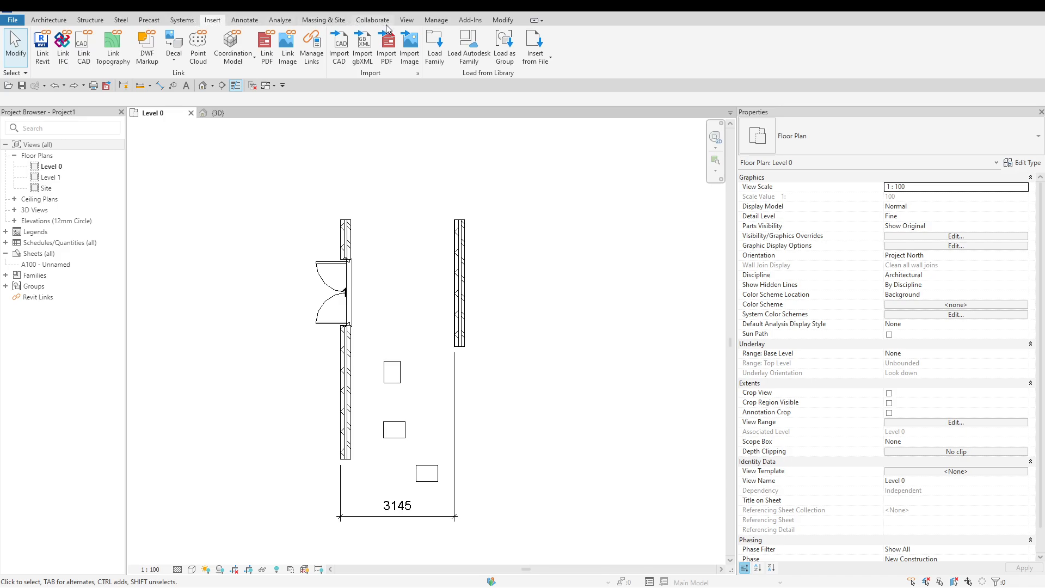
pyautogui.click(411, 23)
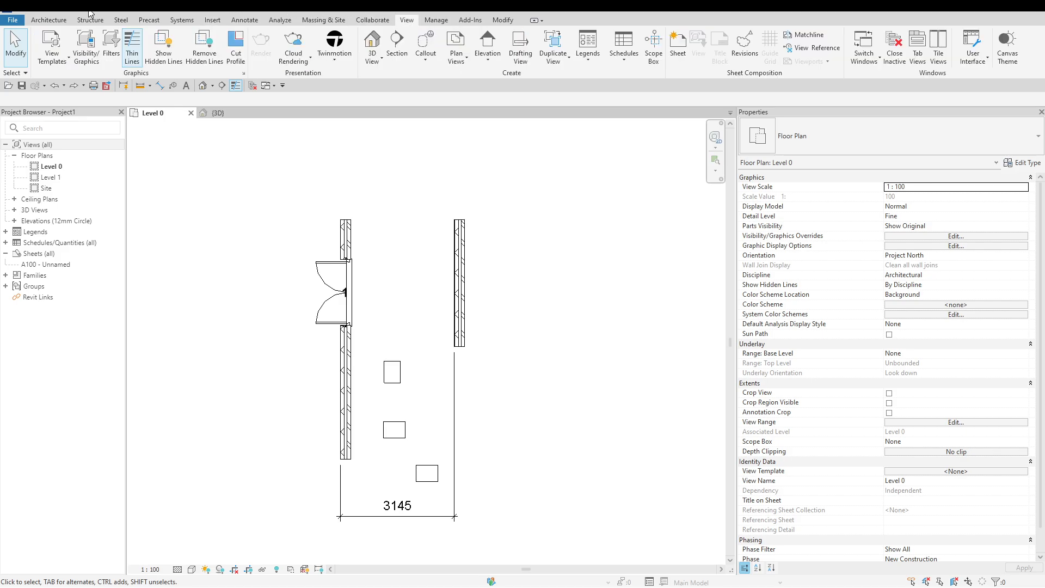
pyautogui.click(62, 21)
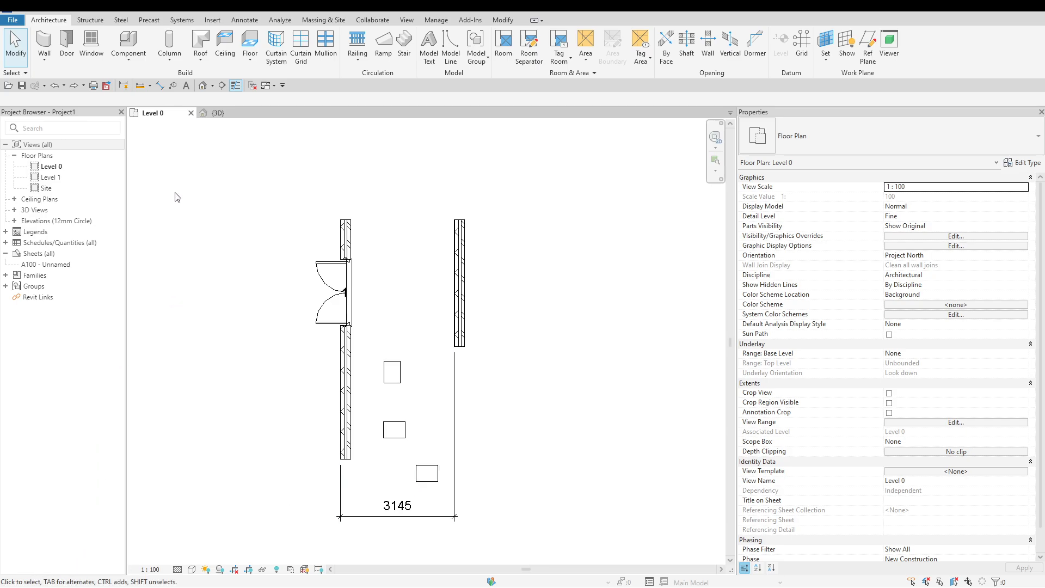
# Step: Set the tooltip assistance to Minimal in the user interface options and accept the change
pyautogui.click(16, 22)
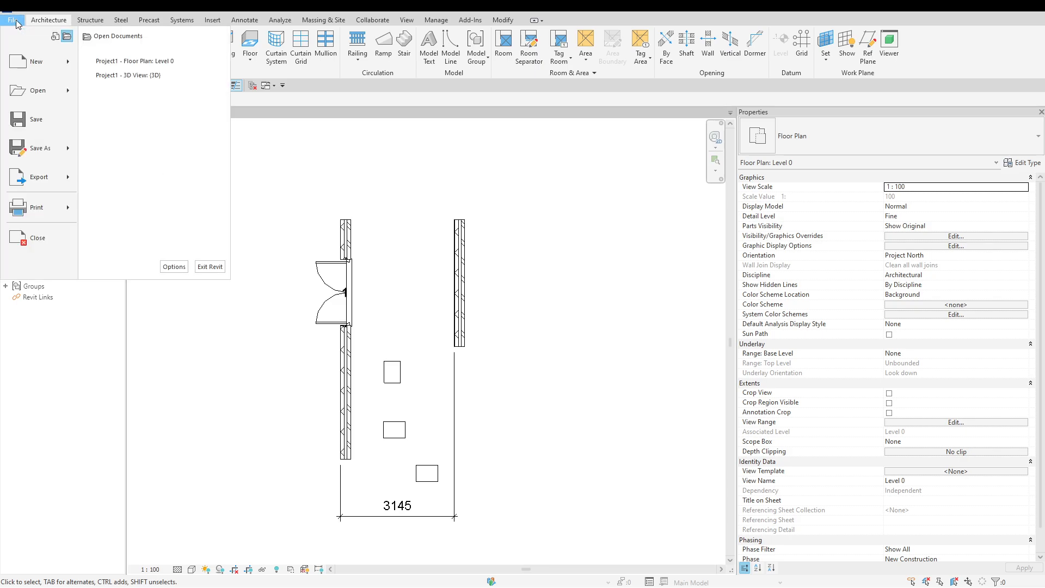
pyautogui.click(169, 266)
pyautogui.click(169, 268)
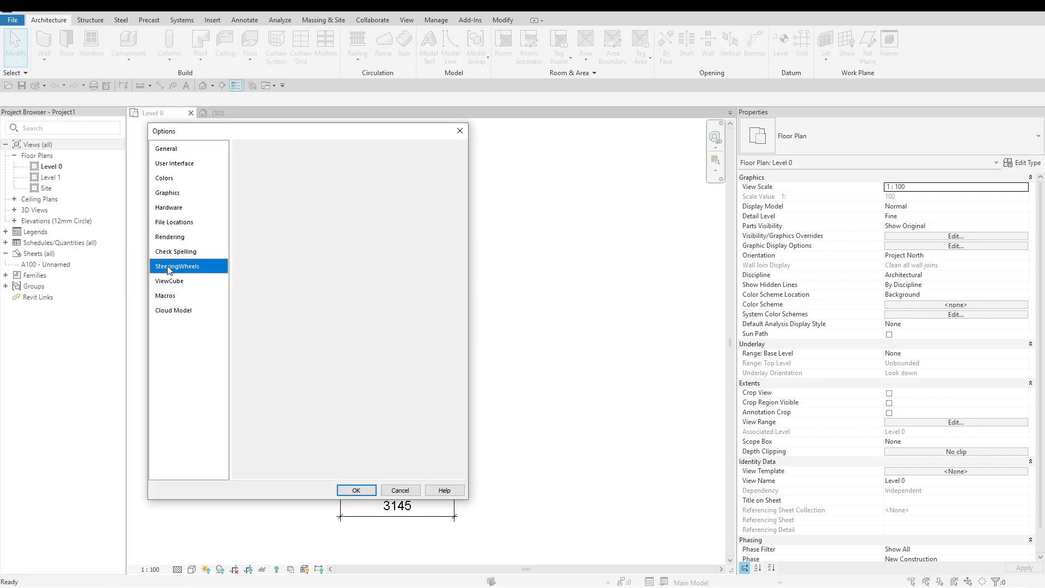
pyautogui.click(198, 163)
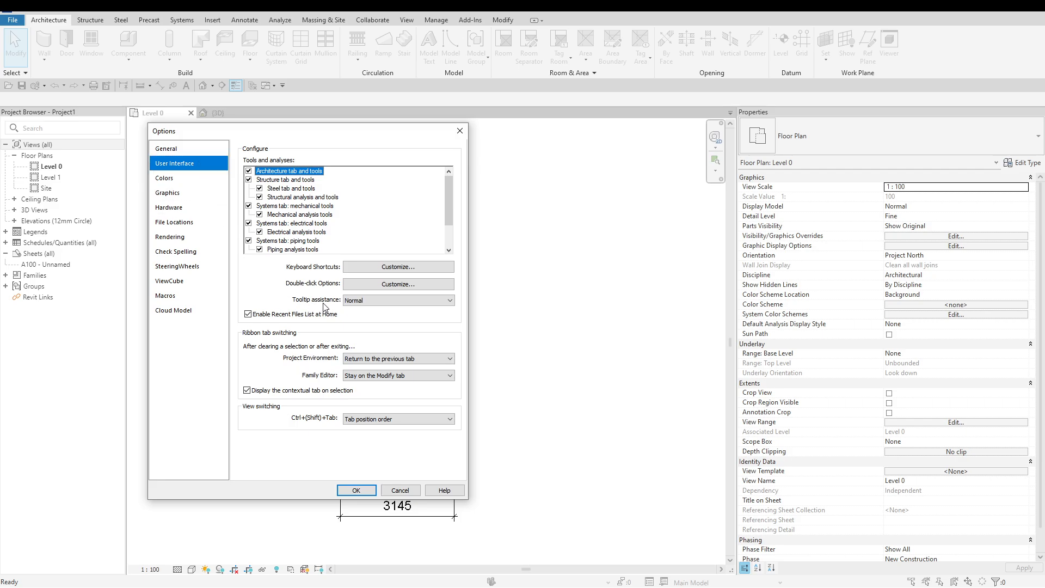
pyautogui.click(370, 302)
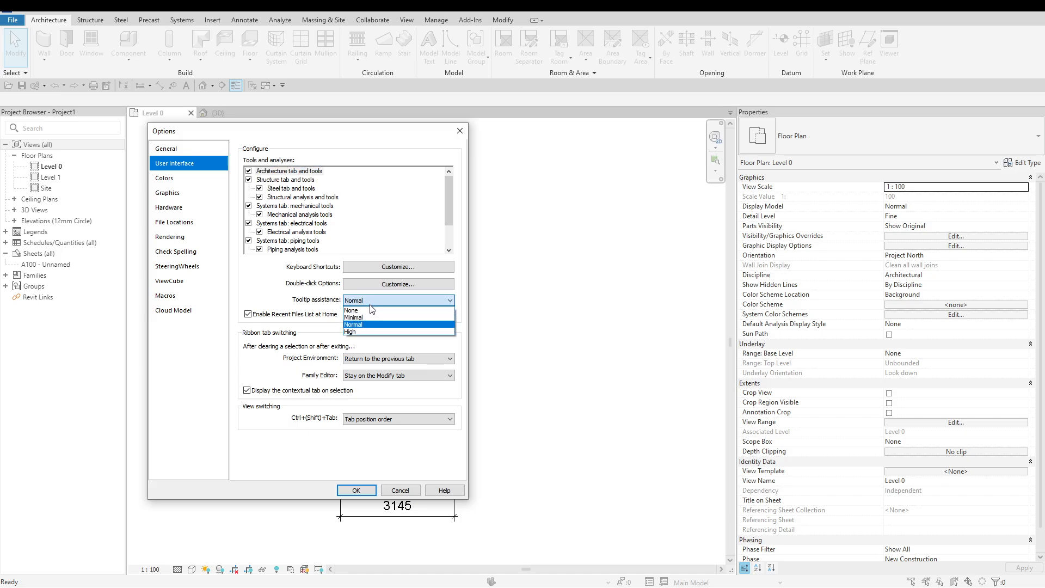
pyautogui.click(372, 310)
pyautogui.click(374, 301)
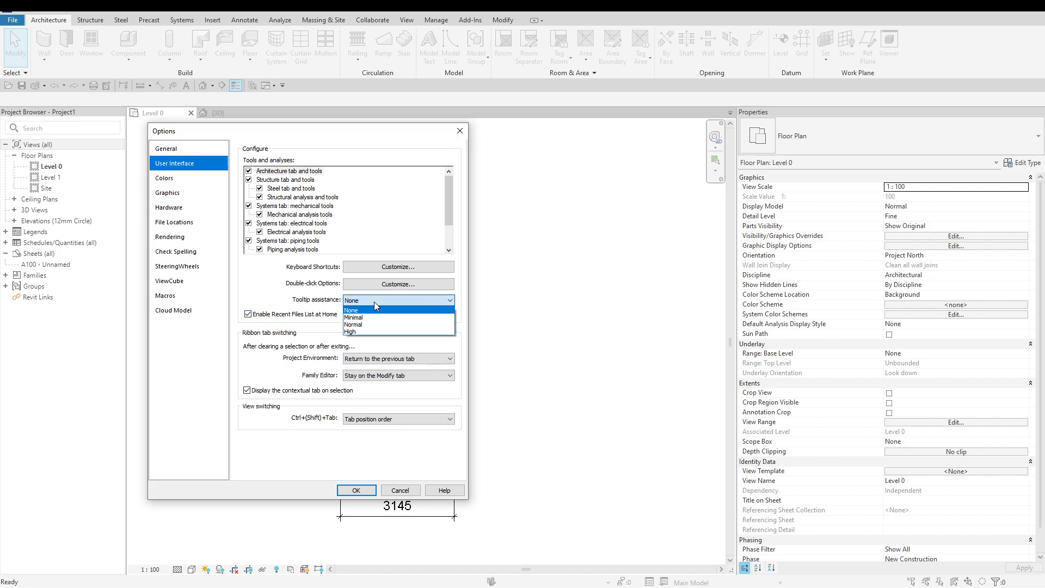
pyautogui.click(371, 318)
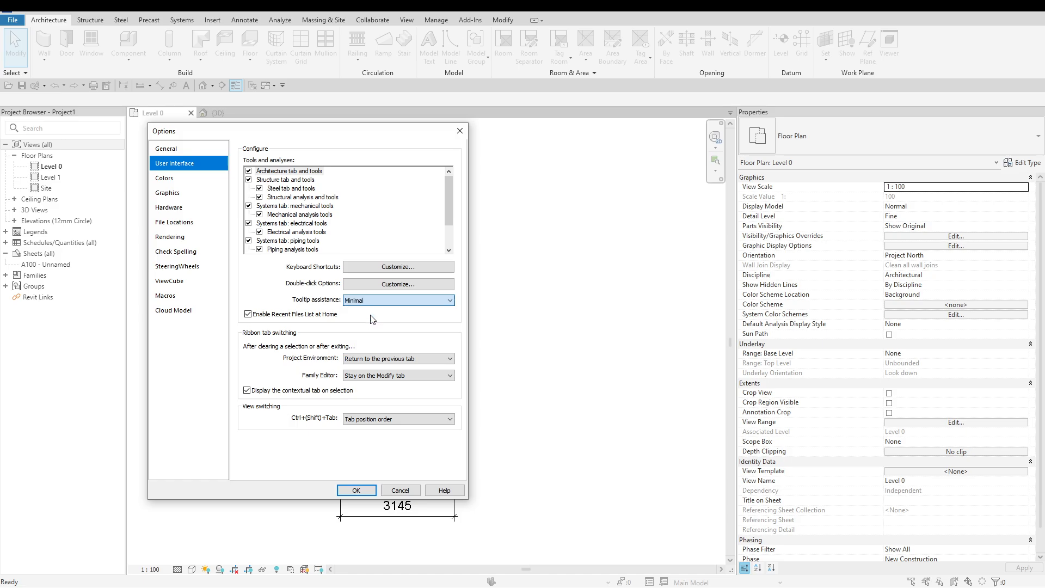
pyautogui.click(353, 491)
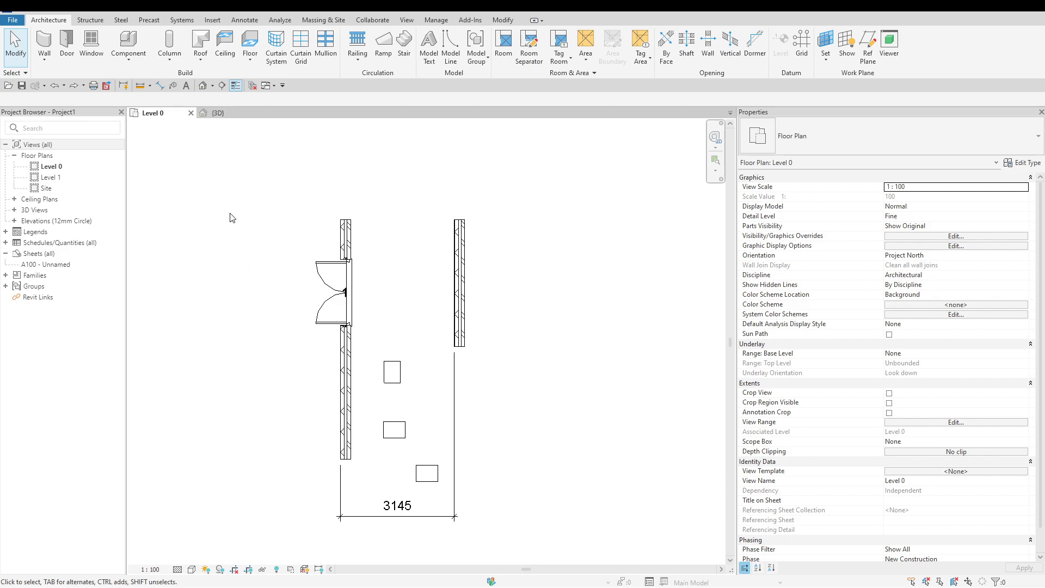
# Step: Examine the architectural building tools, including the column, roof and railing variants and the work plane commands
pyautogui.click(44, 60)
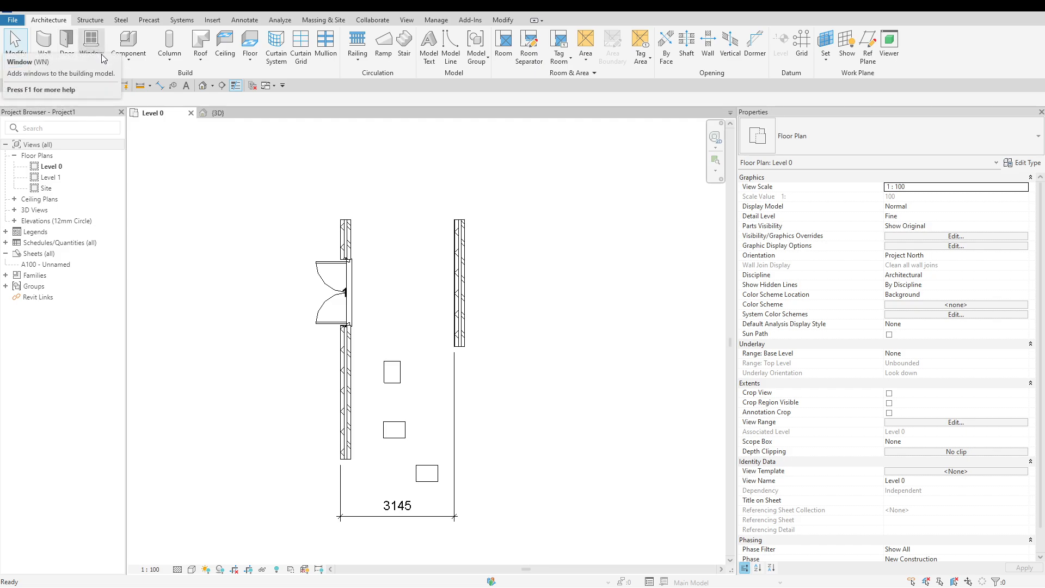
pyautogui.click(169, 65)
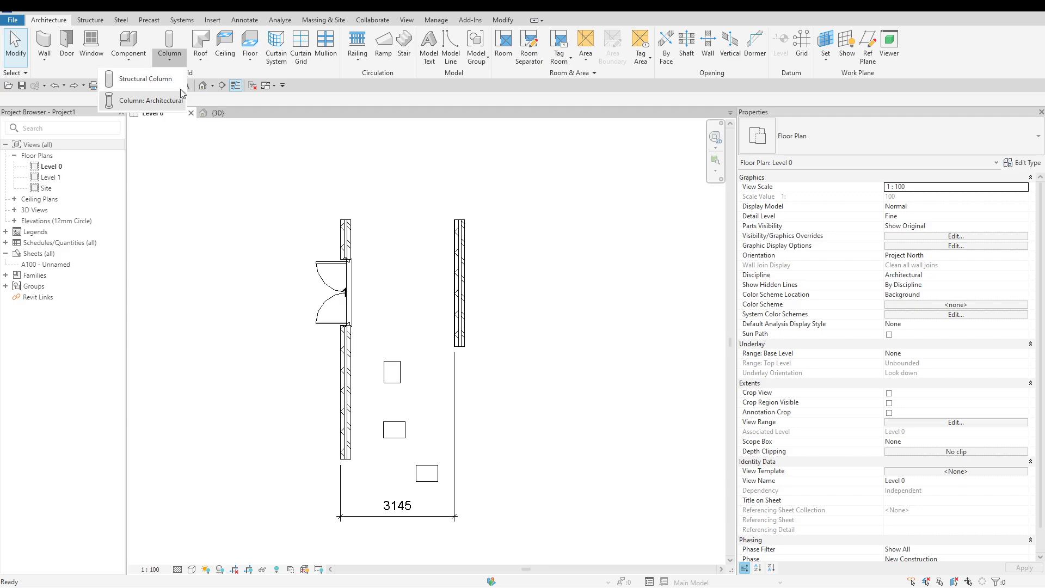
pyautogui.click(199, 61)
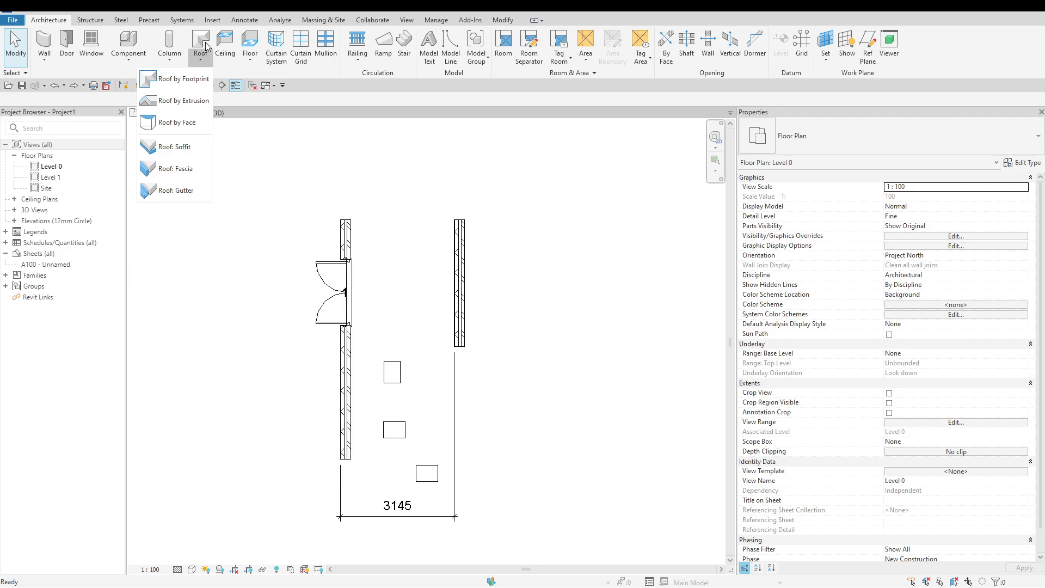
pyautogui.click(359, 61)
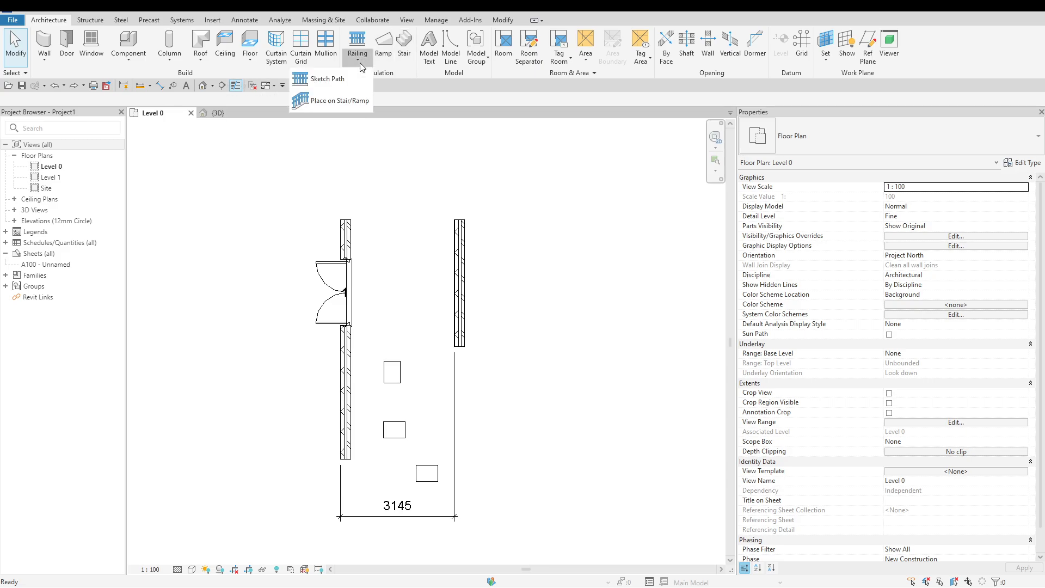
pyautogui.click(404, 47)
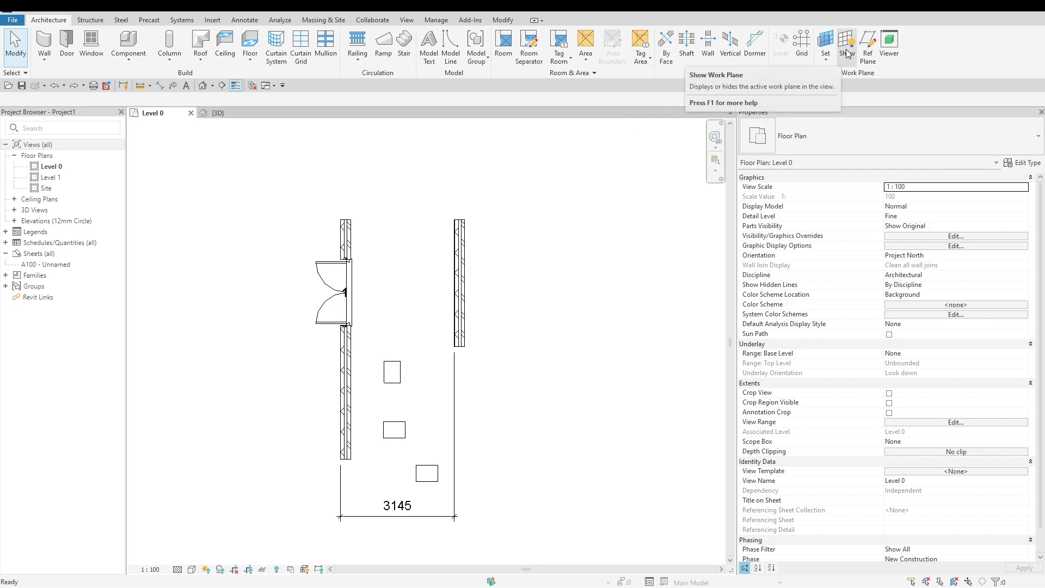
# Step: Examine the structural tools, including the placement settings for structural columns and beams, without placing any elements
pyautogui.click(92, 20)
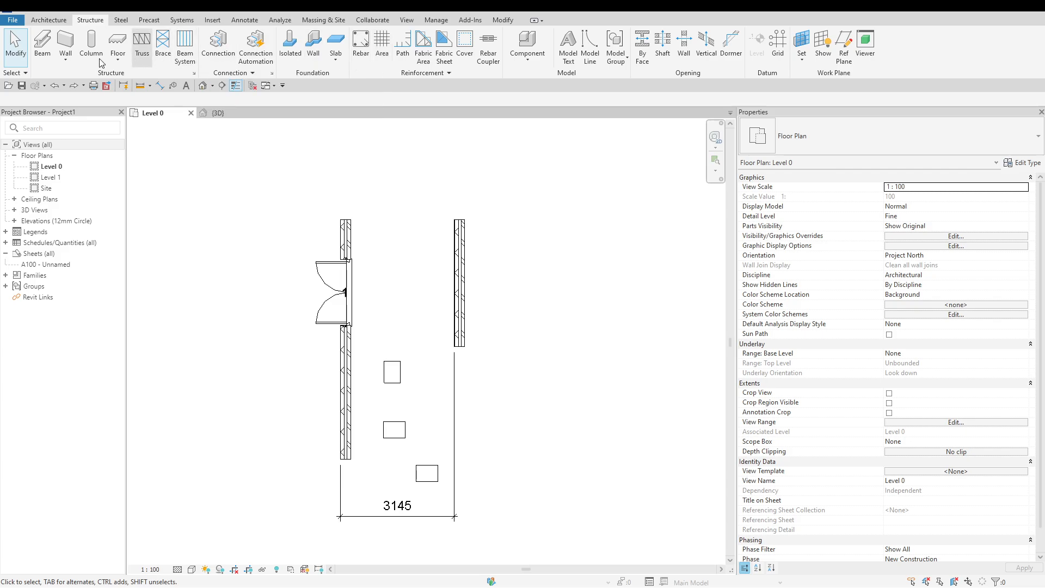
pyautogui.click(83, 61)
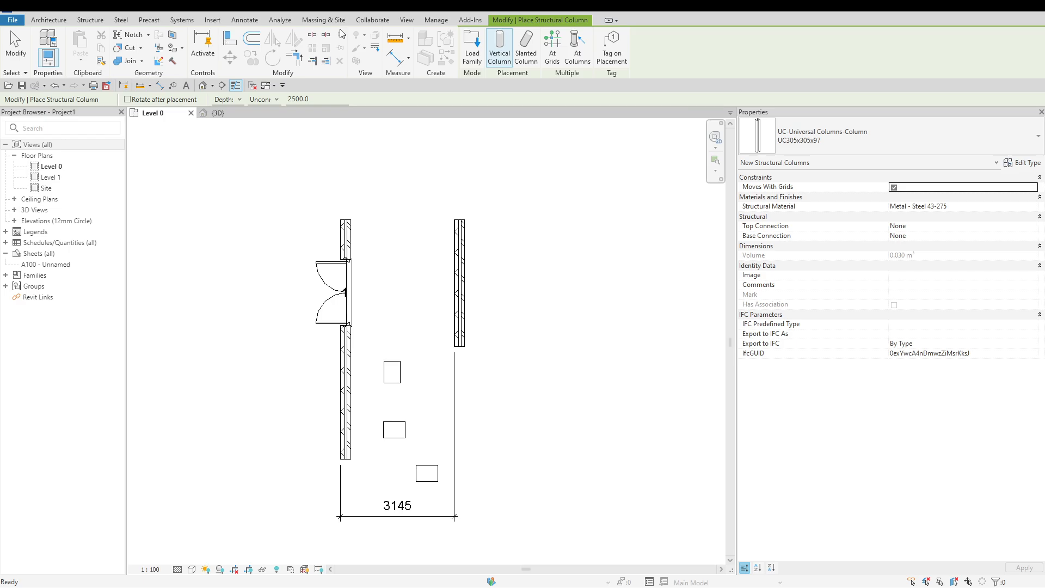
pyautogui.press('Escape')
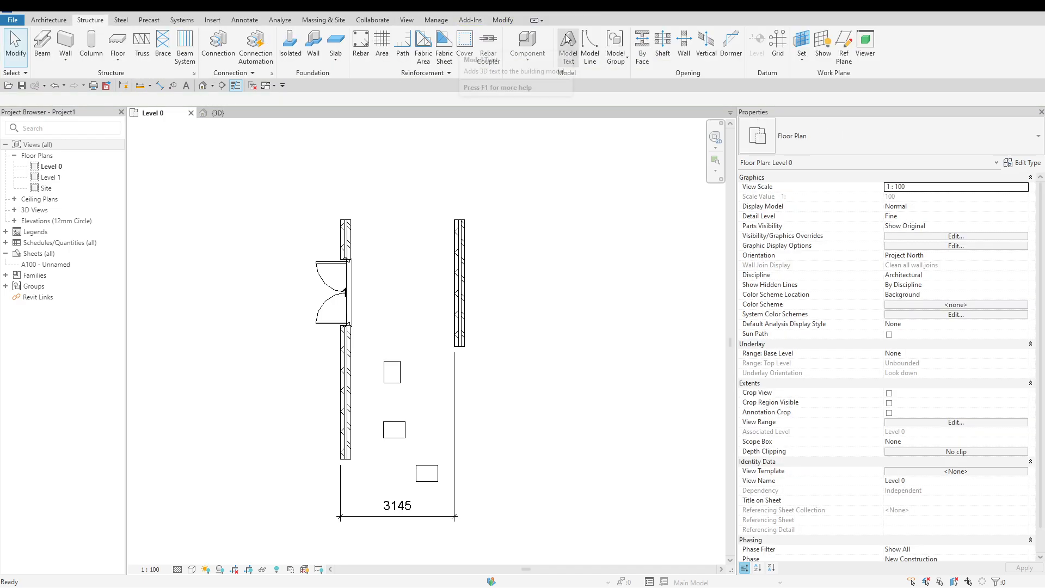
pyautogui.click(45, 42)
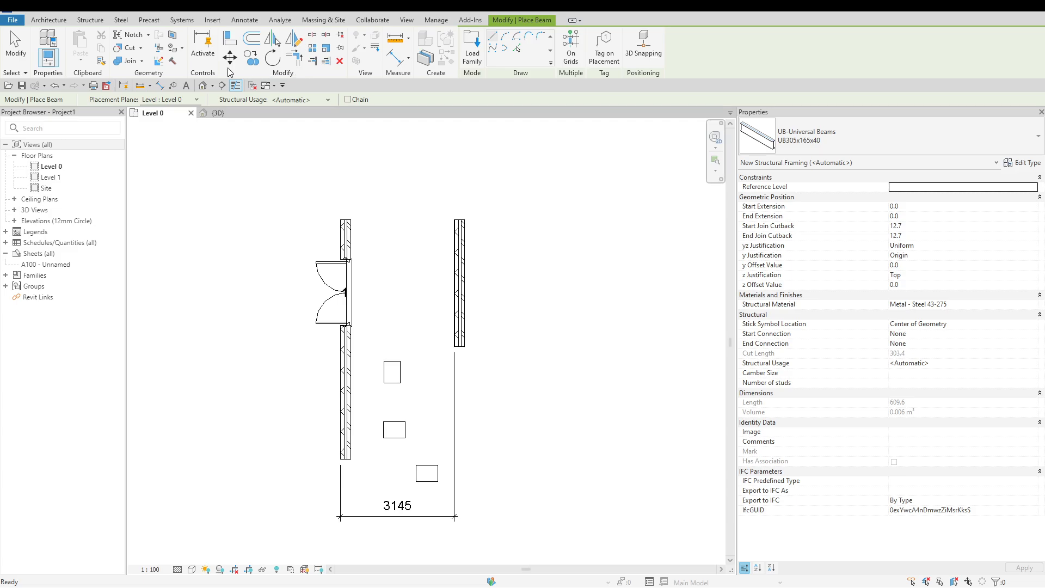
pyautogui.press('Escape')
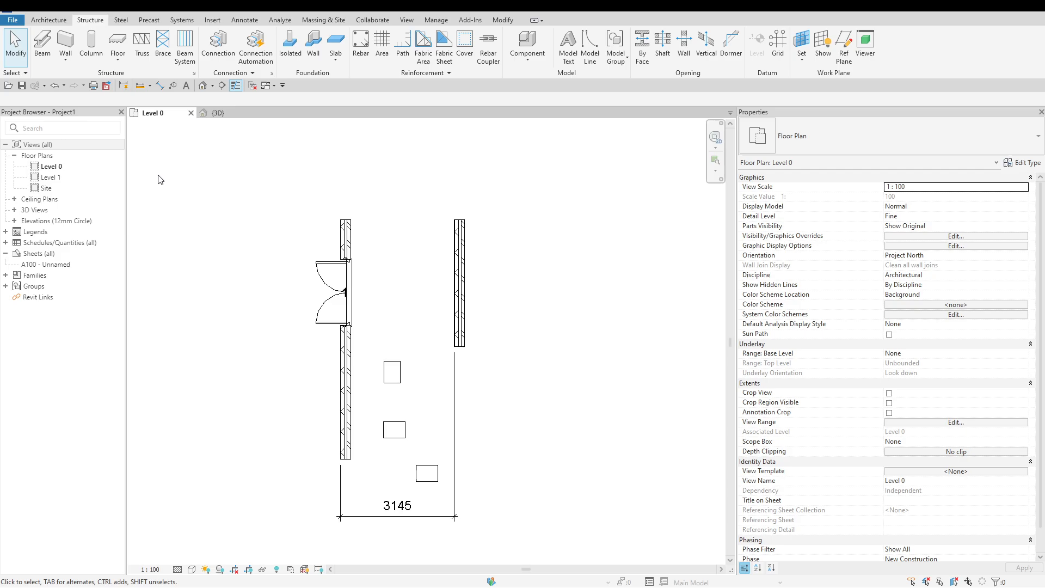
# Step: Detach the architectural Build tool group and float it over the drawing area above the walls
pyautogui.click(47, 21)
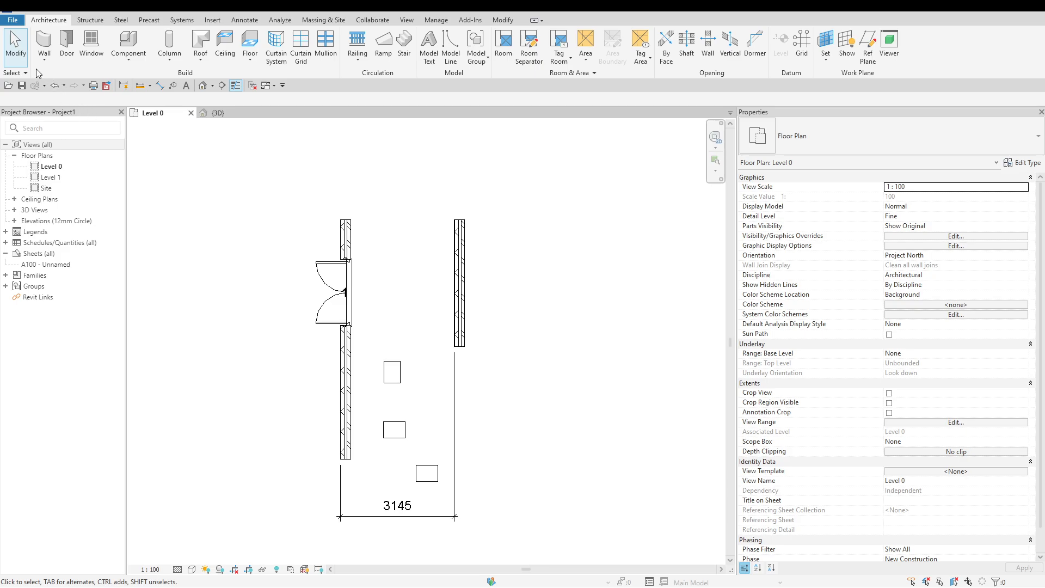
pyautogui.moveTo(39, 72); pyautogui.dragTo(169, 187)
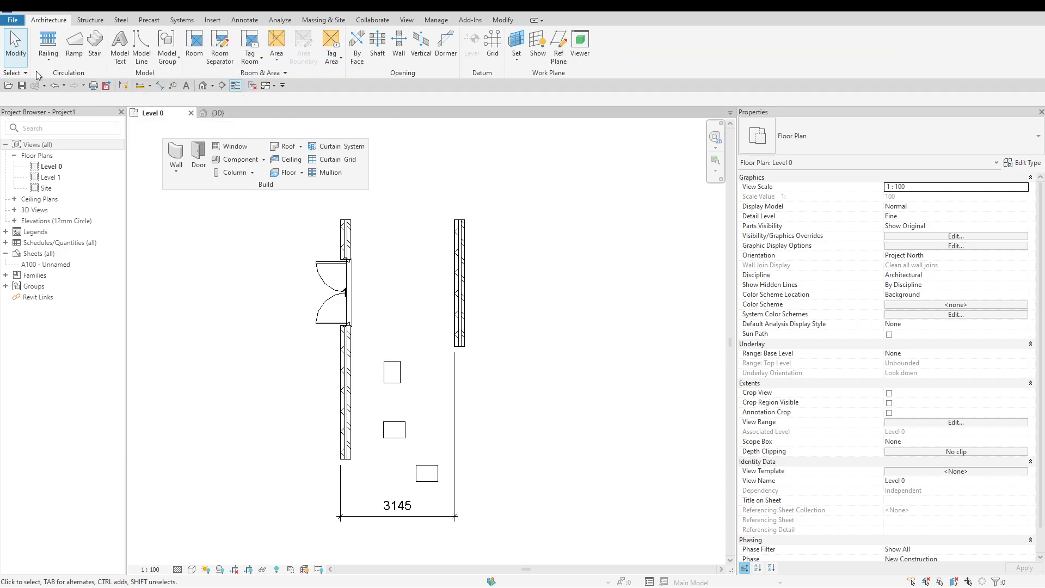
pyautogui.moveTo(37, 72)
pyautogui.mouseDown()
pyautogui.moveTo(87, 77)
pyautogui.moveTo(34, 68)
pyautogui.mouseUp()
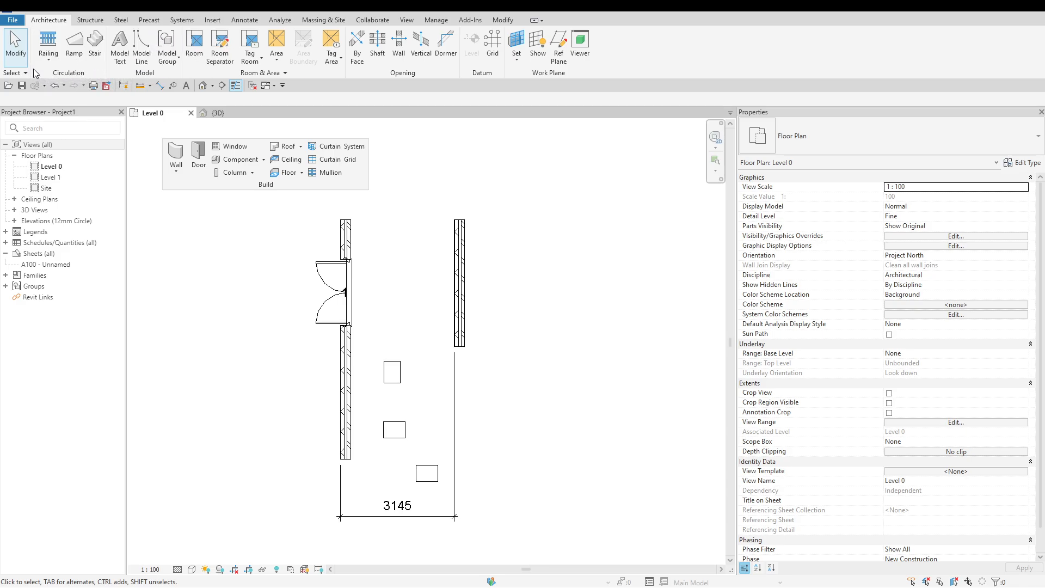
# Step: Examine the floating Build group and its wall variants across other tool sets, and return the group to its original place
pyautogui.click(92, 22)
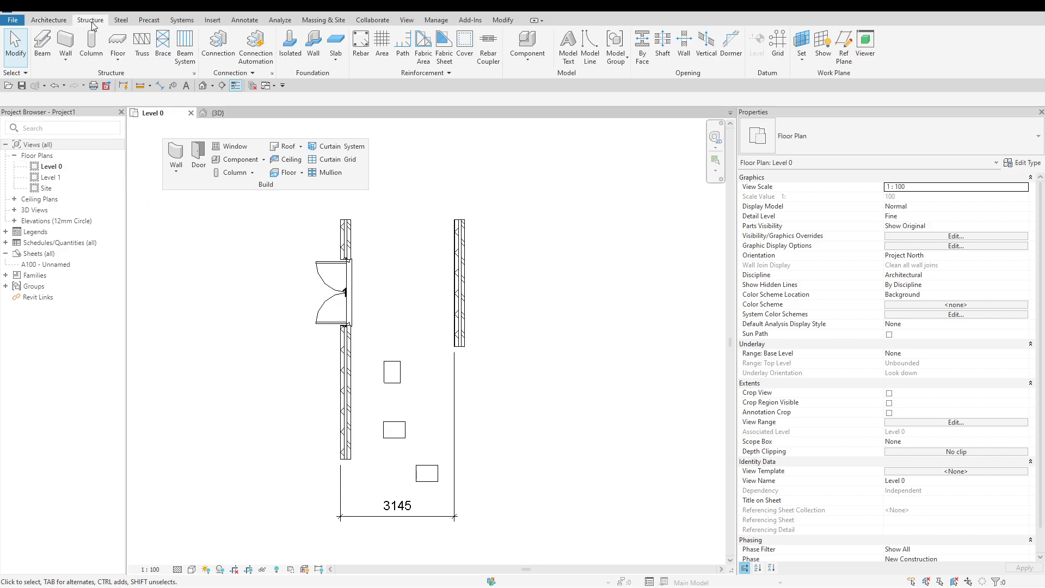
pyautogui.click(147, 20)
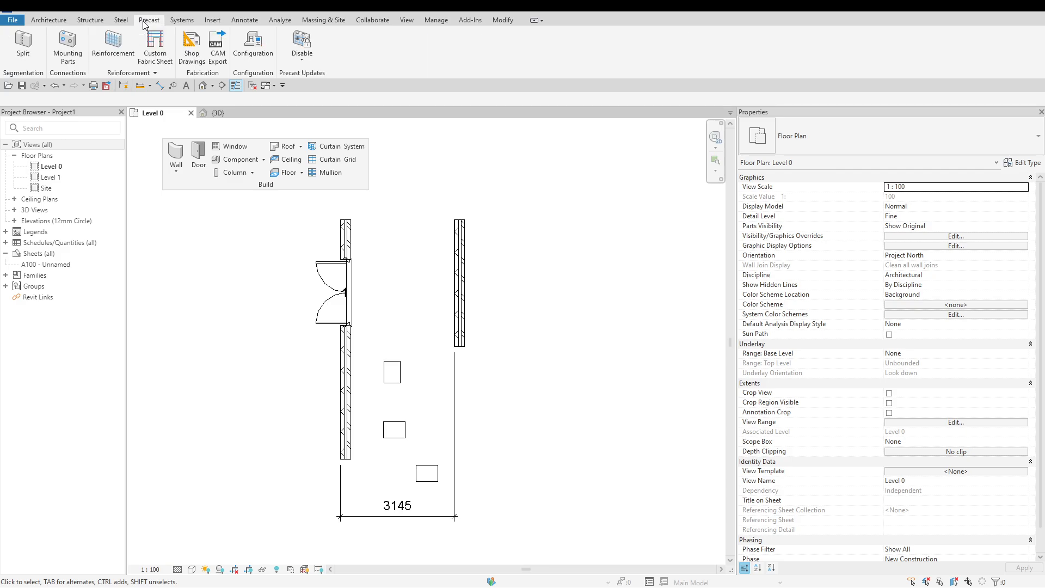
pyautogui.click(53, 20)
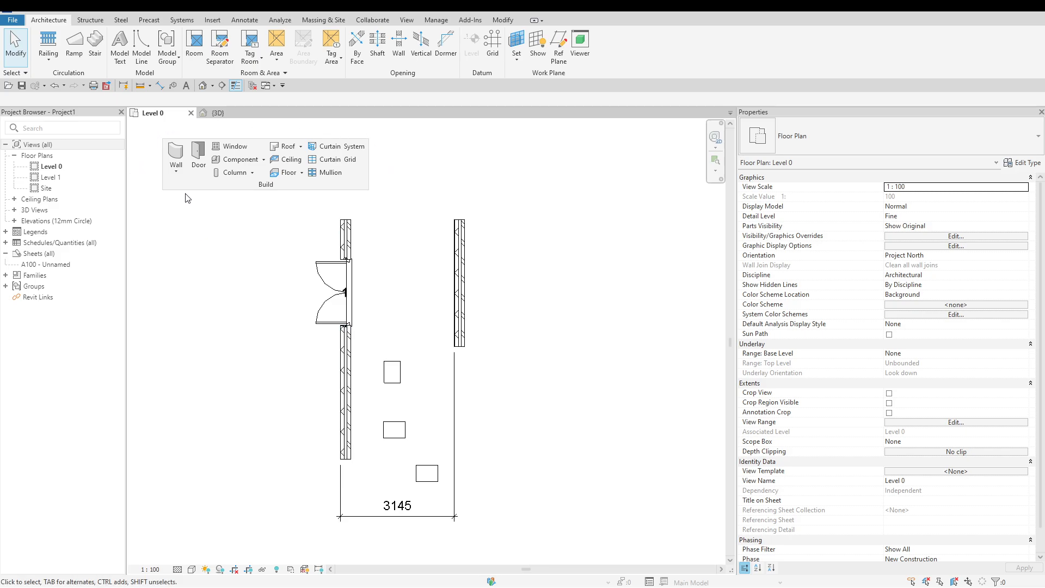
pyautogui.click(177, 173)
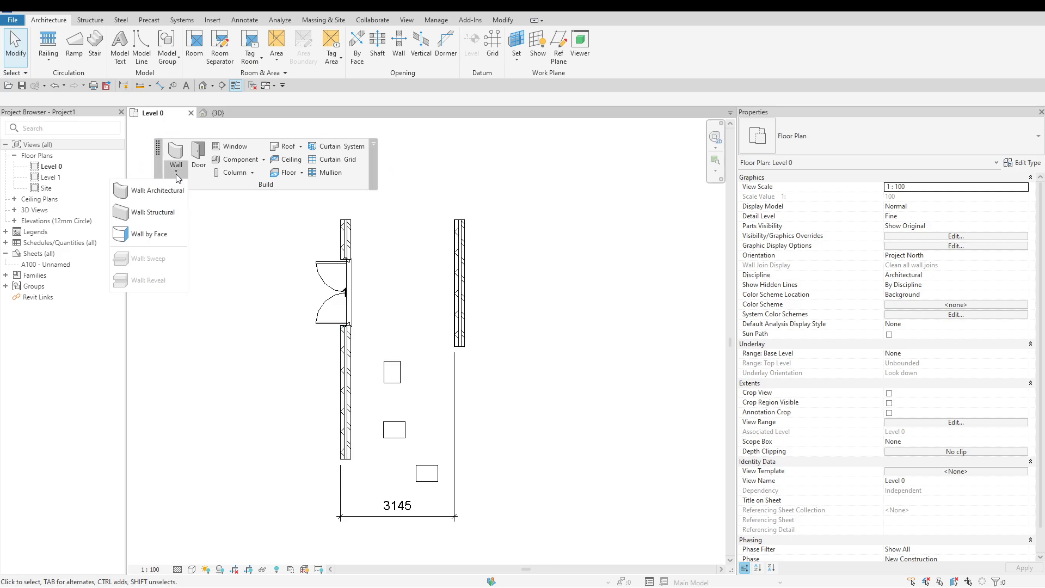
pyautogui.click(216, 208)
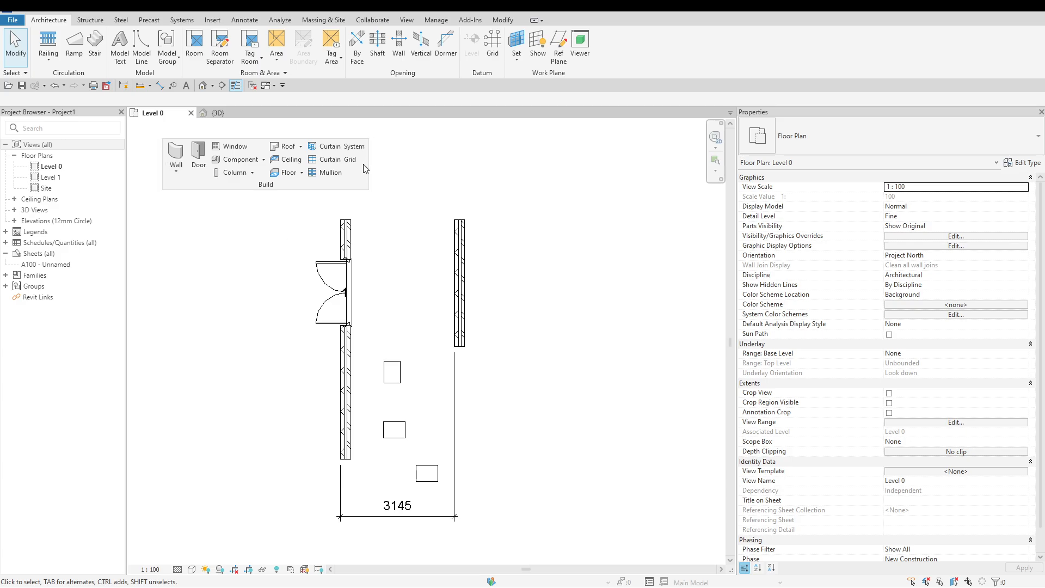
pyautogui.click(375, 144)
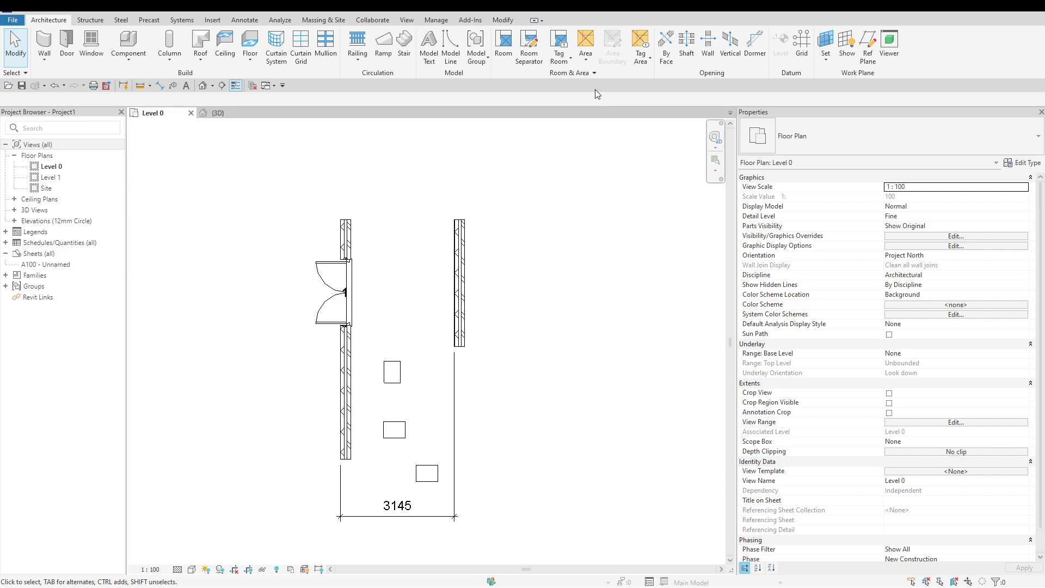
# Step: Examine the additional options of the Room & Area and structural Connection groups, pinning and unpinning the expanded Connection options
pyautogui.click(595, 73)
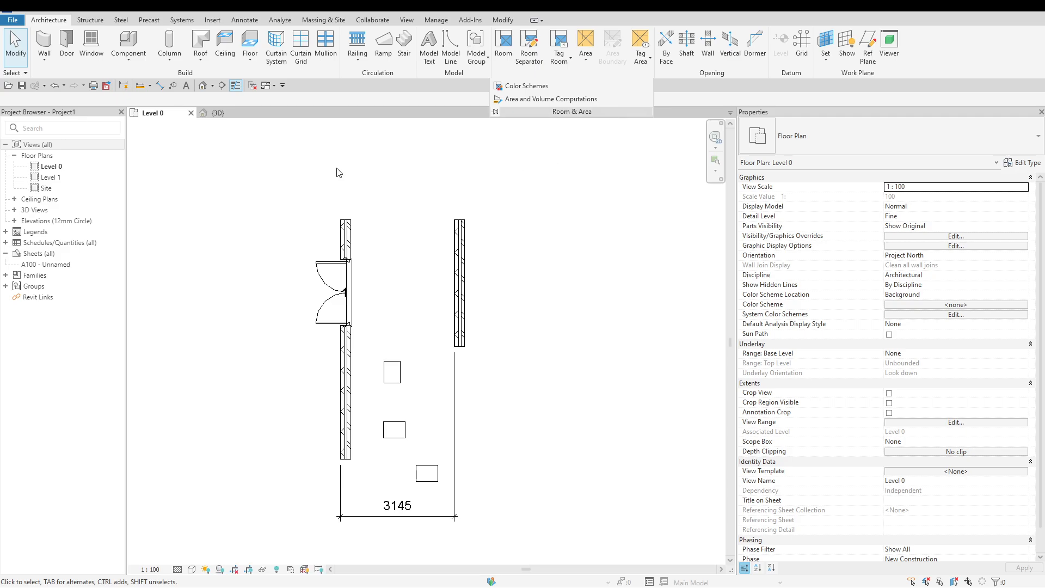
pyautogui.click(102, 20)
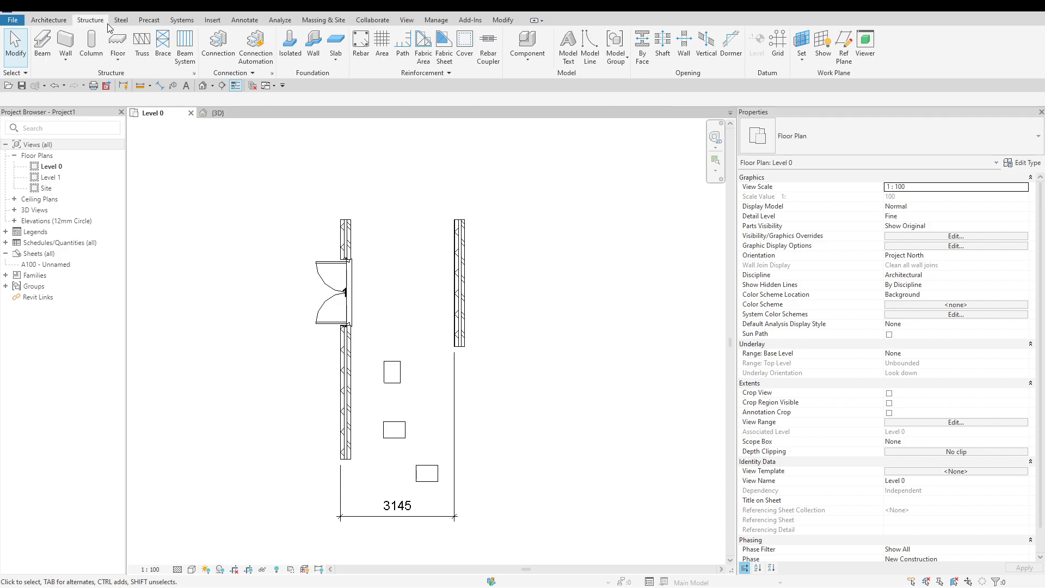
pyautogui.click(252, 73)
pyautogui.click(252, 72)
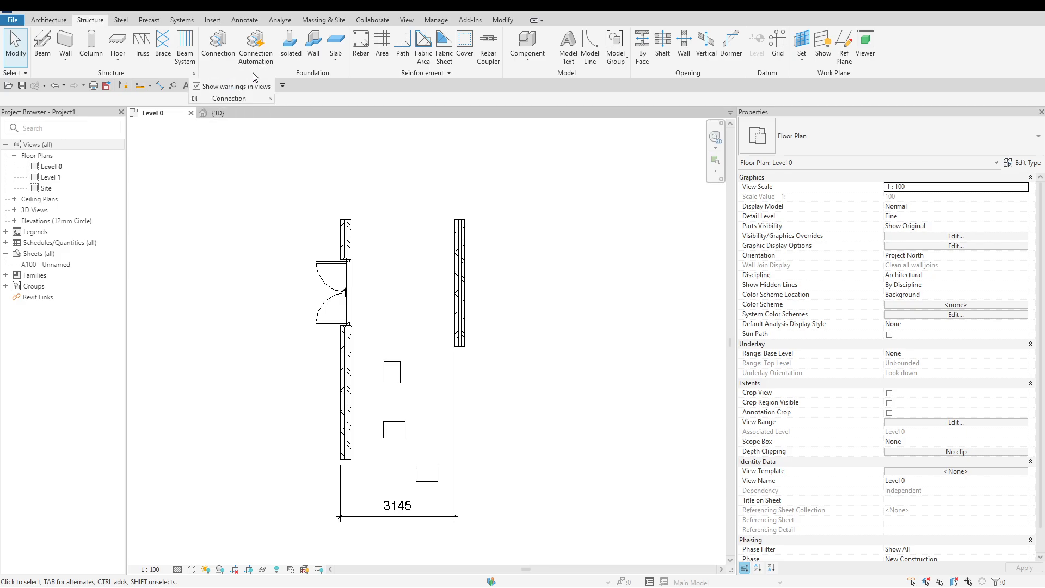
pyautogui.click(194, 99)
pyautogui.click(194, 99)
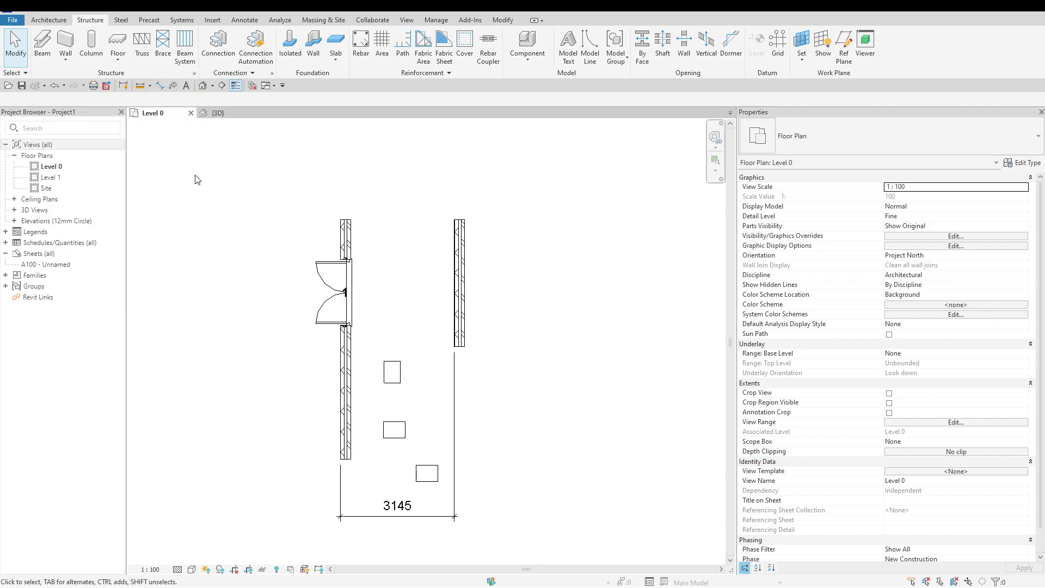
pyautogui.click(49, 20)
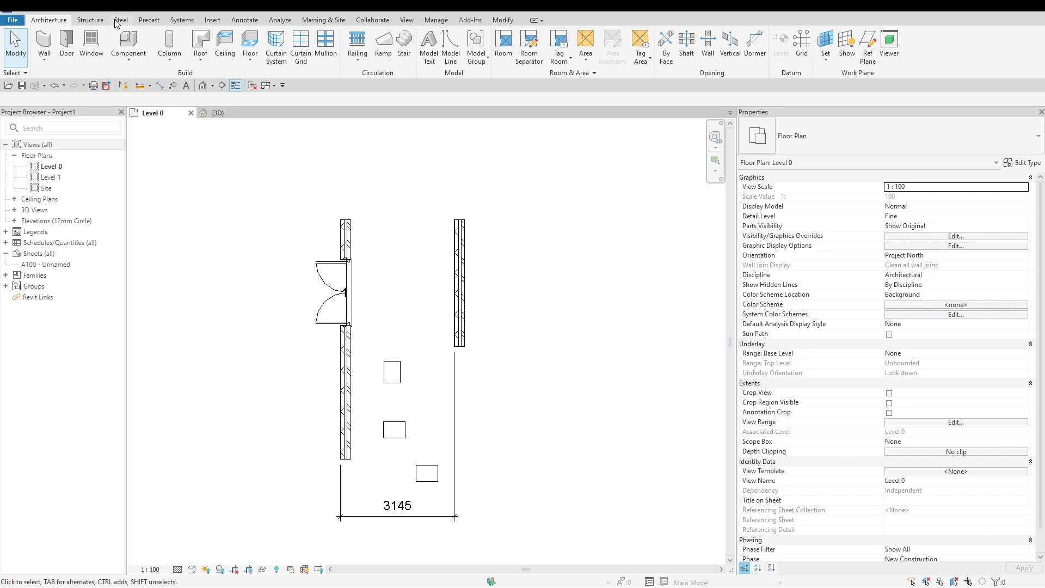
# Step: Disable the structure tools and the systems mechanical, electrical and piping tools in the user interface options
pyautogui.click(18, 23)
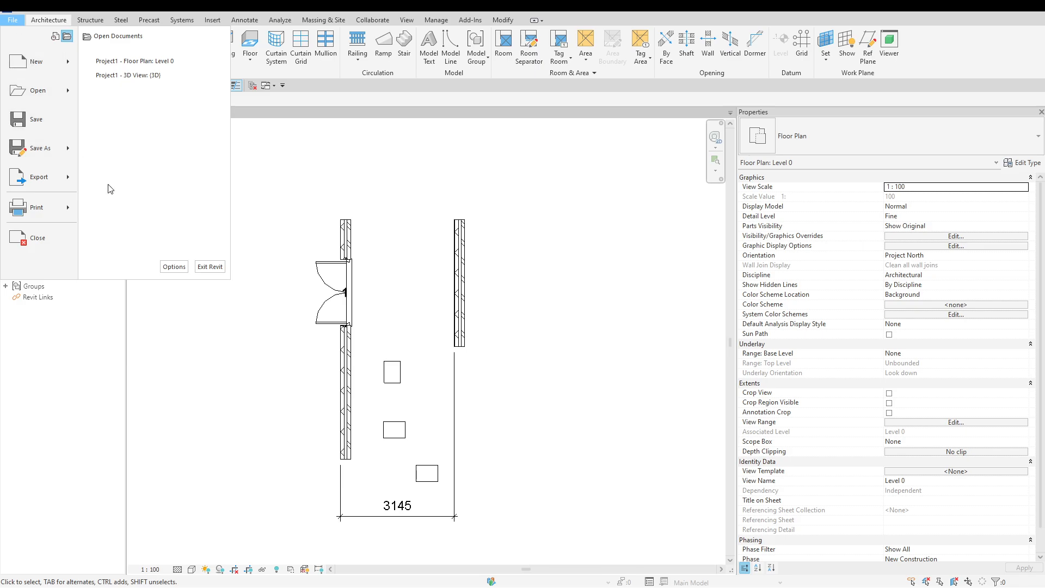
pyautogui.click(165, 270)
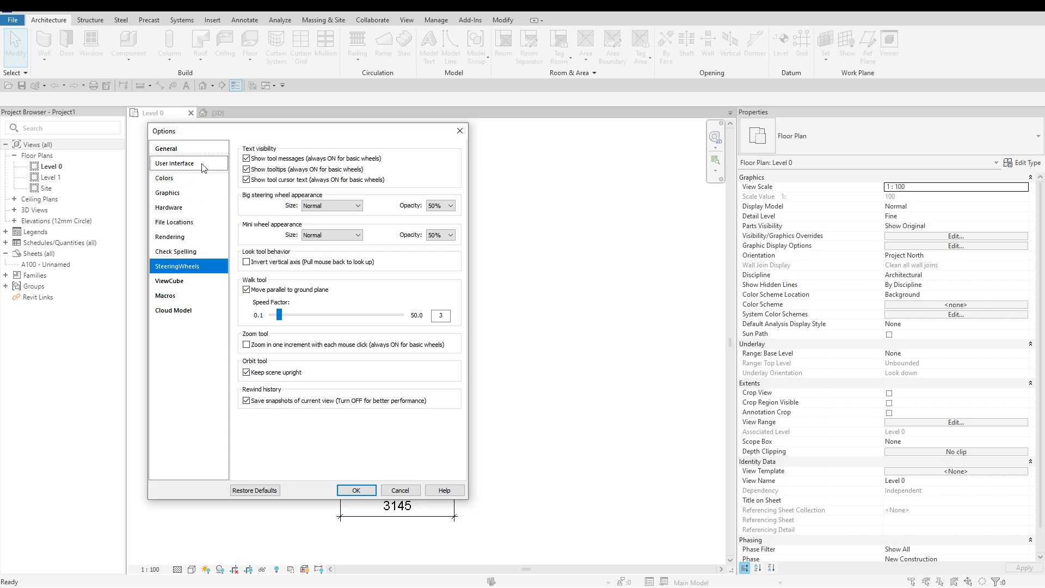
pyautogui.click(201, 164)
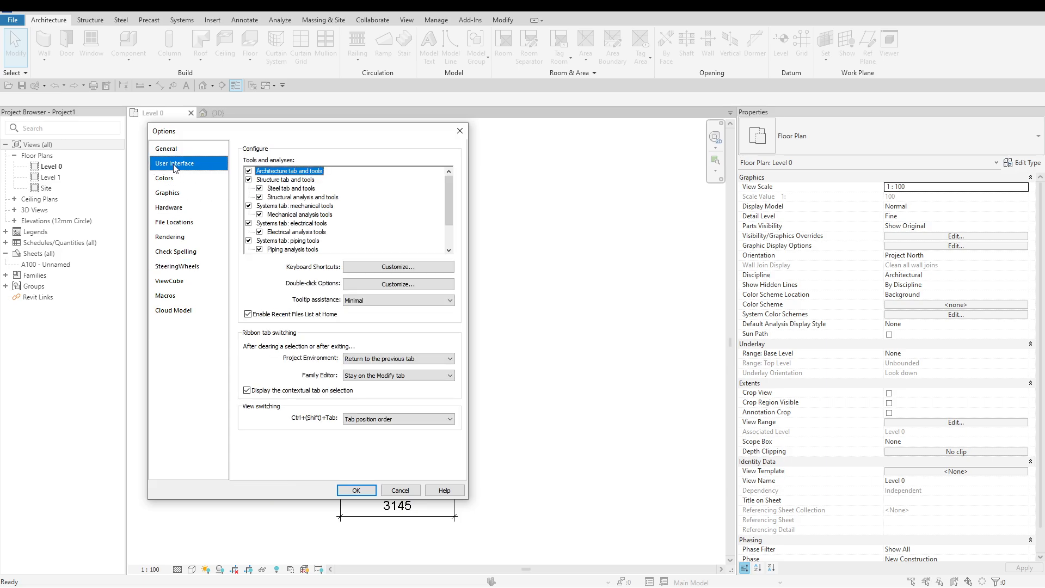
pyautogui.click(249, 180)
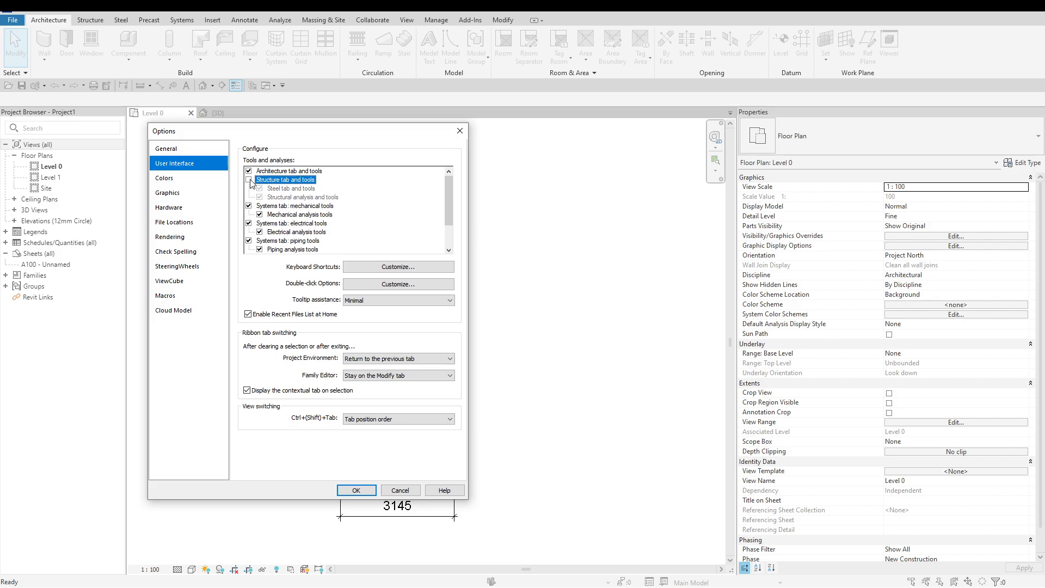
pyautogui.click(249, 206)
pyautogui.click(248, 223)
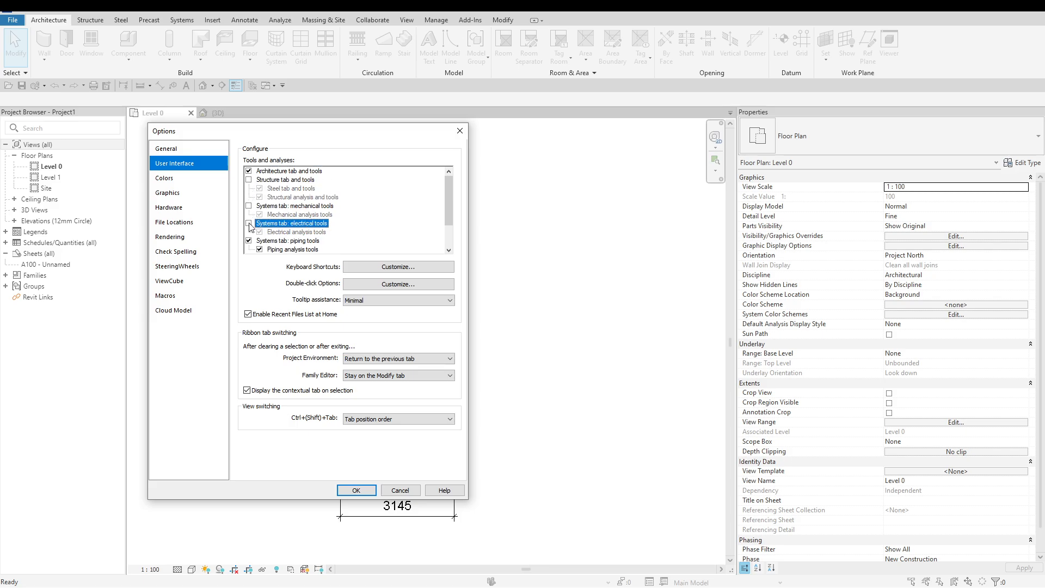
pyautogui.click(248, 240)
# Step: Disable the energy analysis, route analysis and infrastructure tools, keeping Massing & Site enabled, and accept the options
pyautogui.scroll(-1, 287, 203)
pyautogui.scroll(-2, 287, 203)
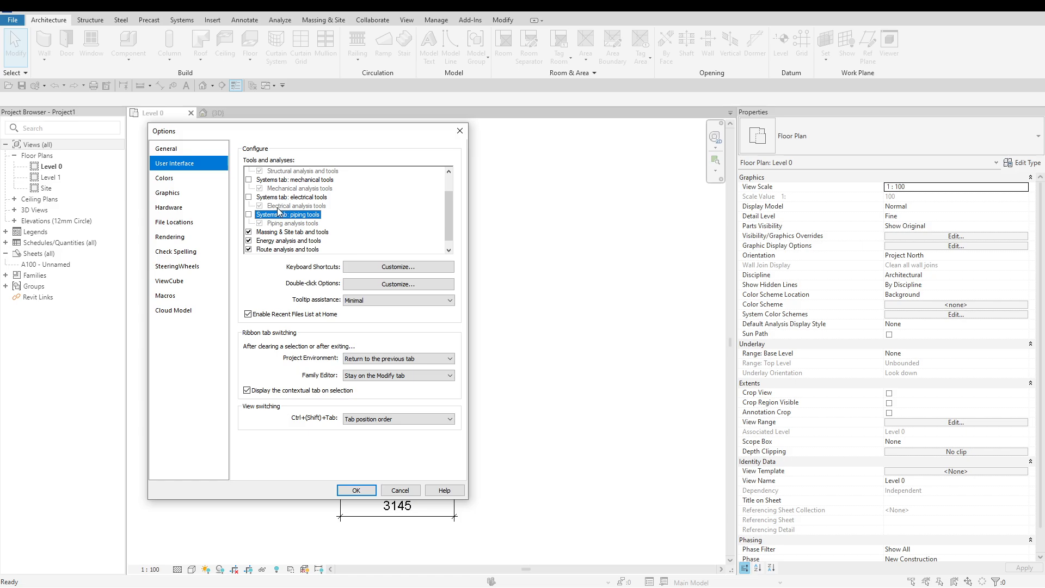
pyautogui.click(249, 241)
pyautogui.click(249, 249)
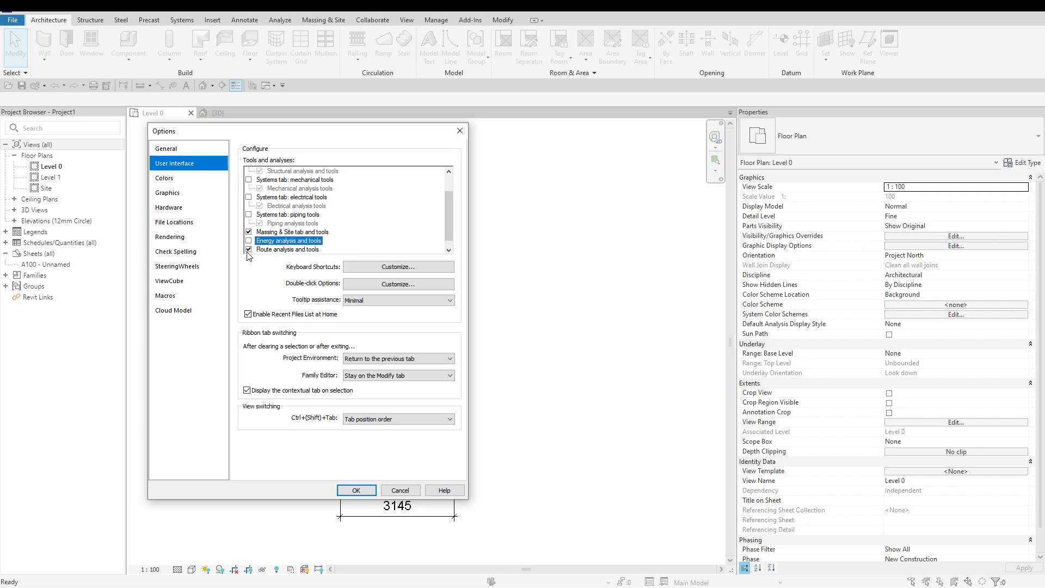
pyautogui.scroll(-1, 250, 253)
pyautogui.click(249, 249)
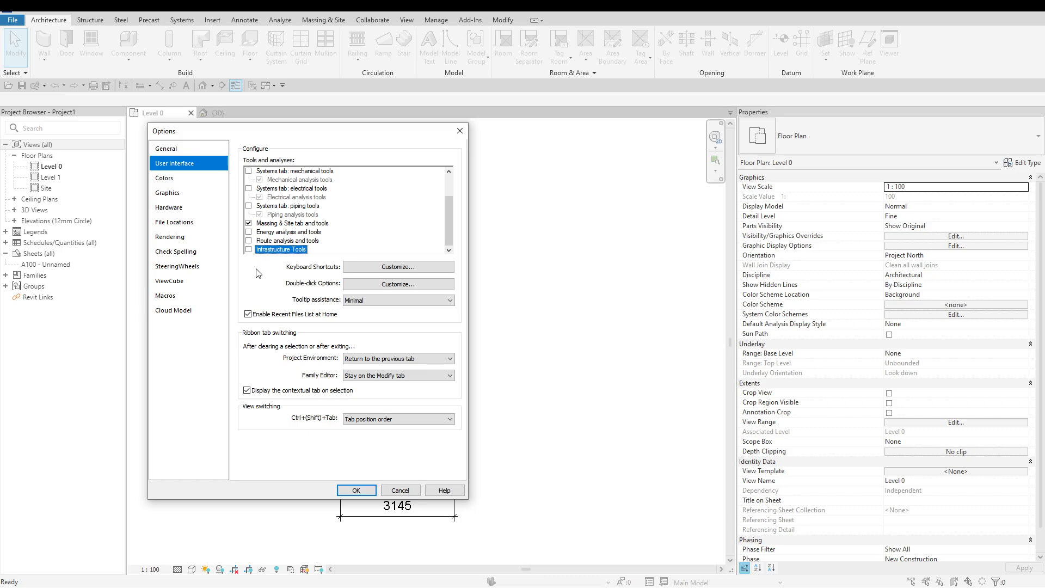
pyautogui.click(355, 490)
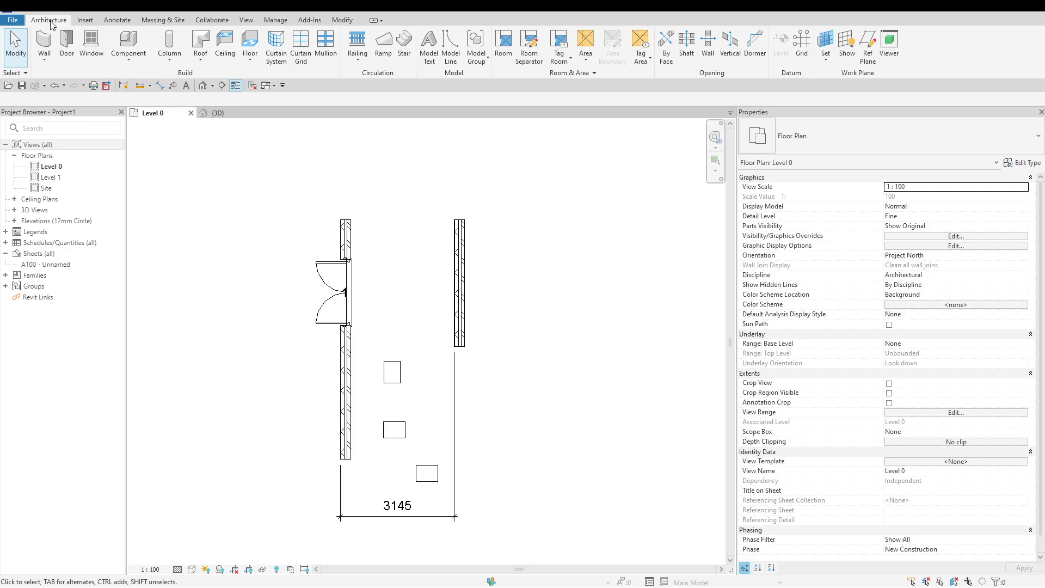
# Step: Reorder the ribbon so Architecture follows Insert, and restore Architecture to the first place
pyautogui.moveTo(52, 23); pyautogui.dragTo(97, 24)
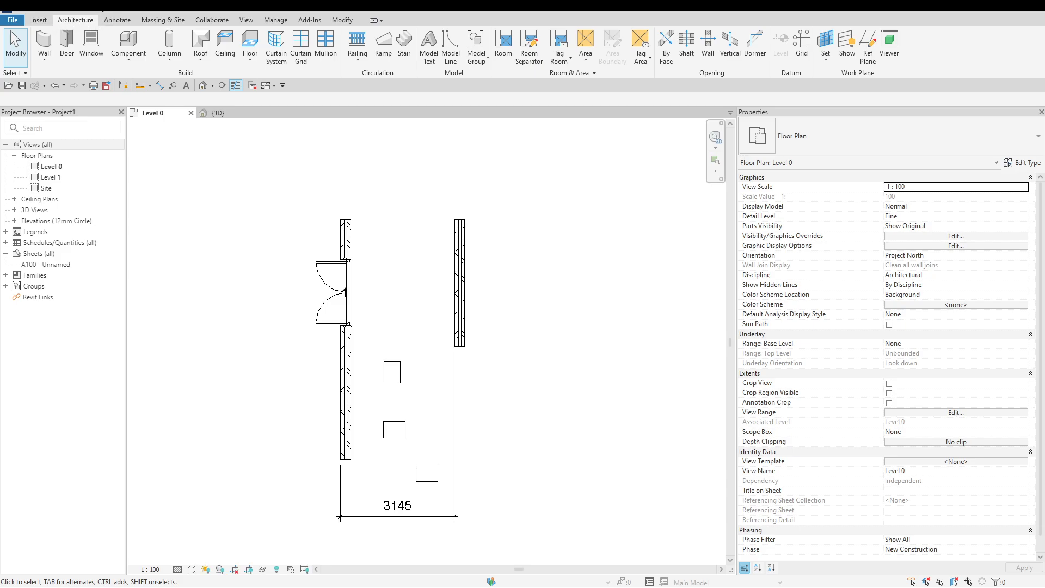
pyautogui.click(39, 20)
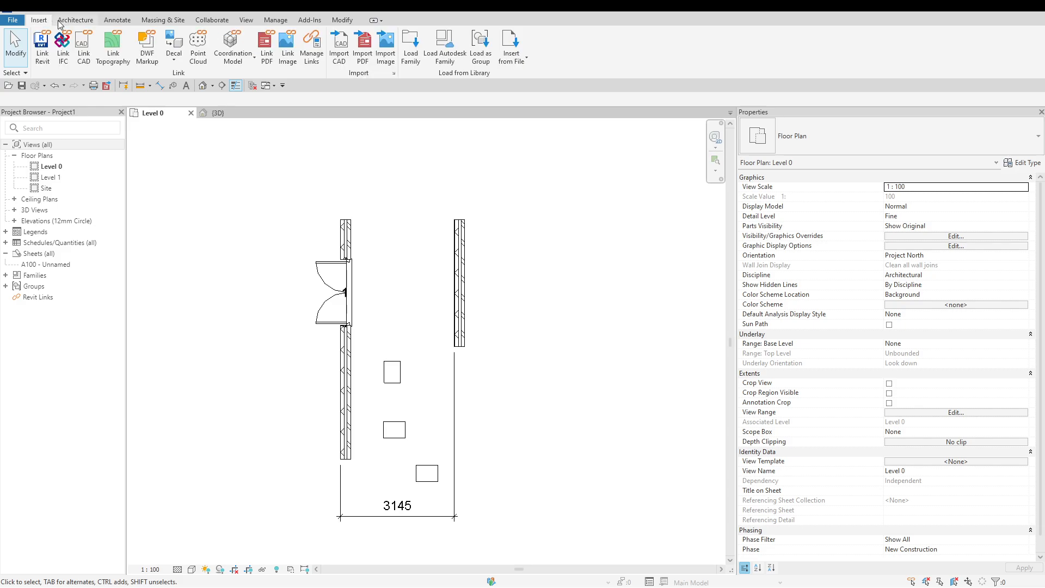
pyautogui.click(67, 22)
pyautogui.moveTo(66, 24); pyautogui.dragTo(35, 23)
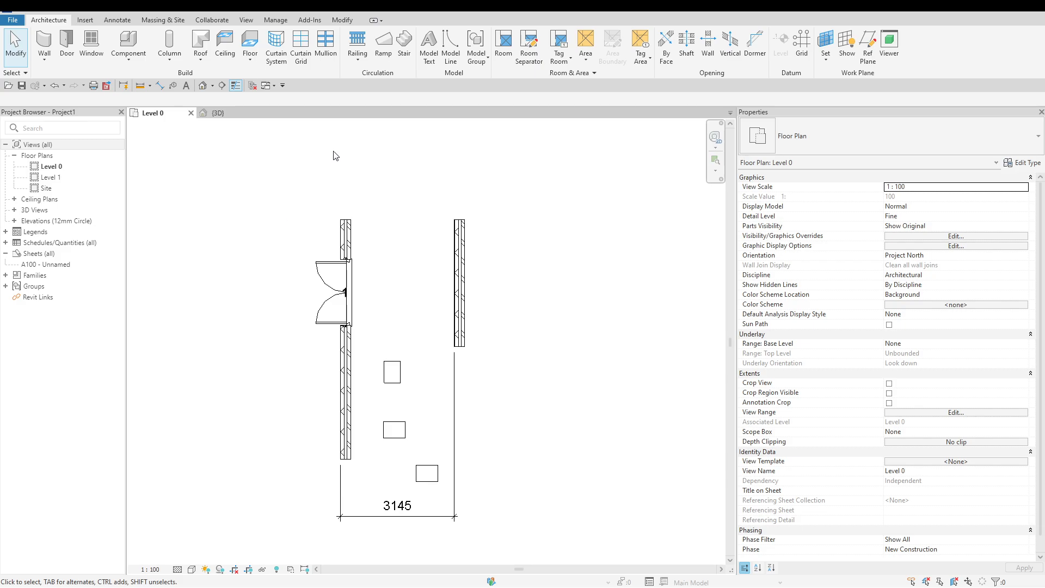
# Step: Minimize the ribbon to tabs only, and switch its minimized display to panel titles
pyautogui.click(381, 20)
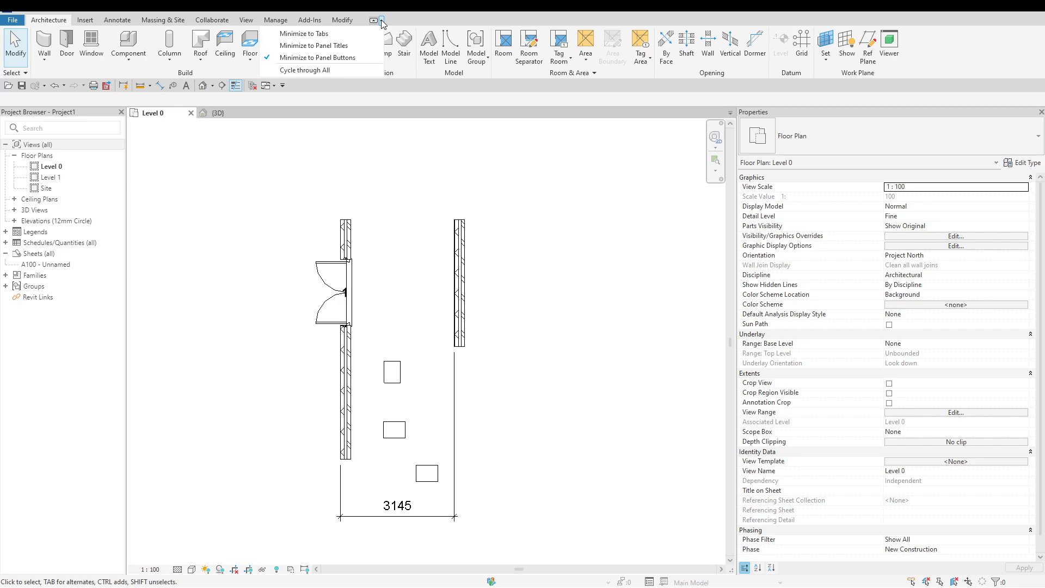
pyautogui.click(361, 33)
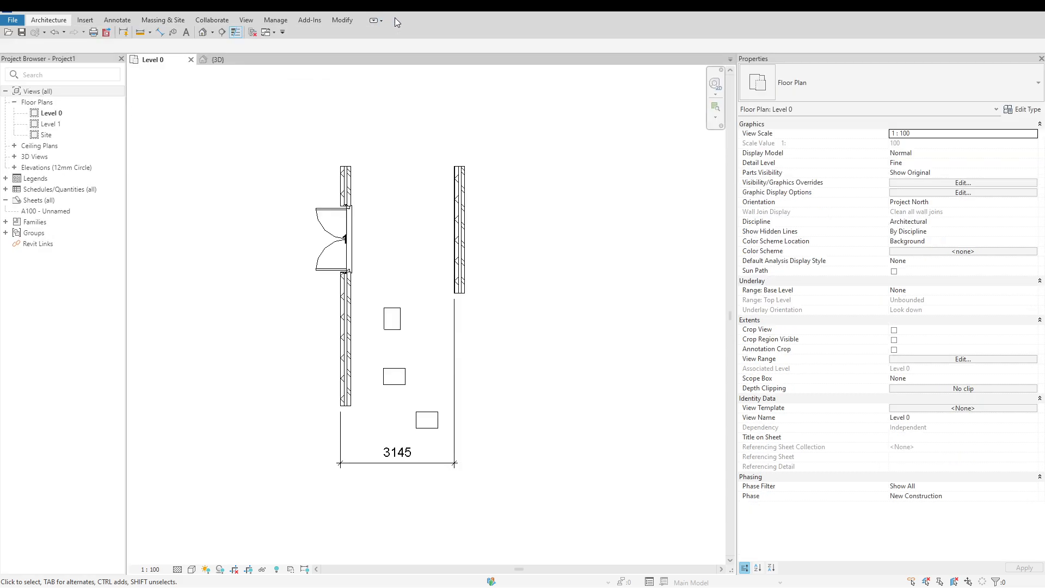
pyautogui.click(381, 20)
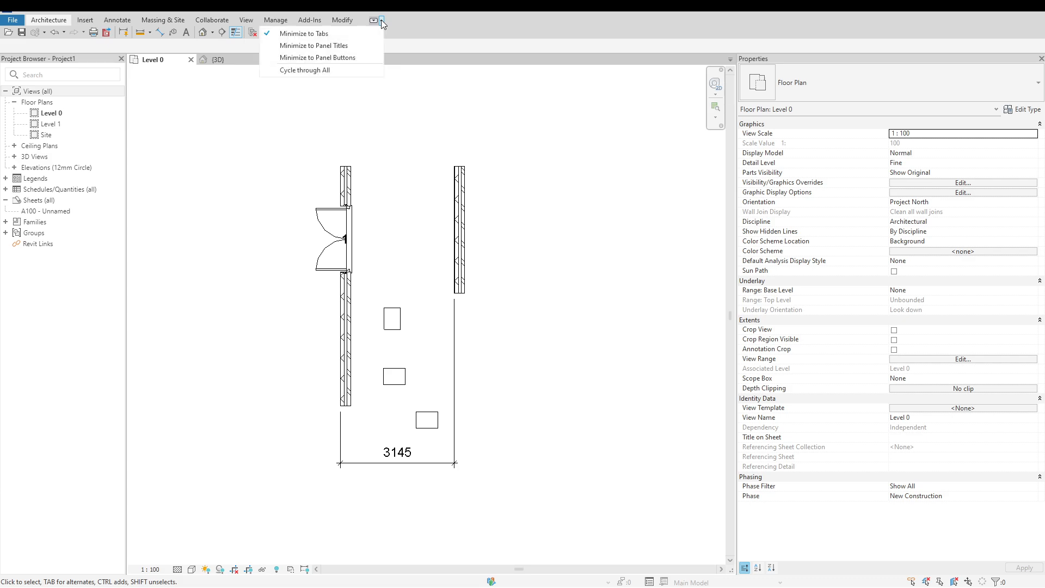
pyautogui.click(362, 46)
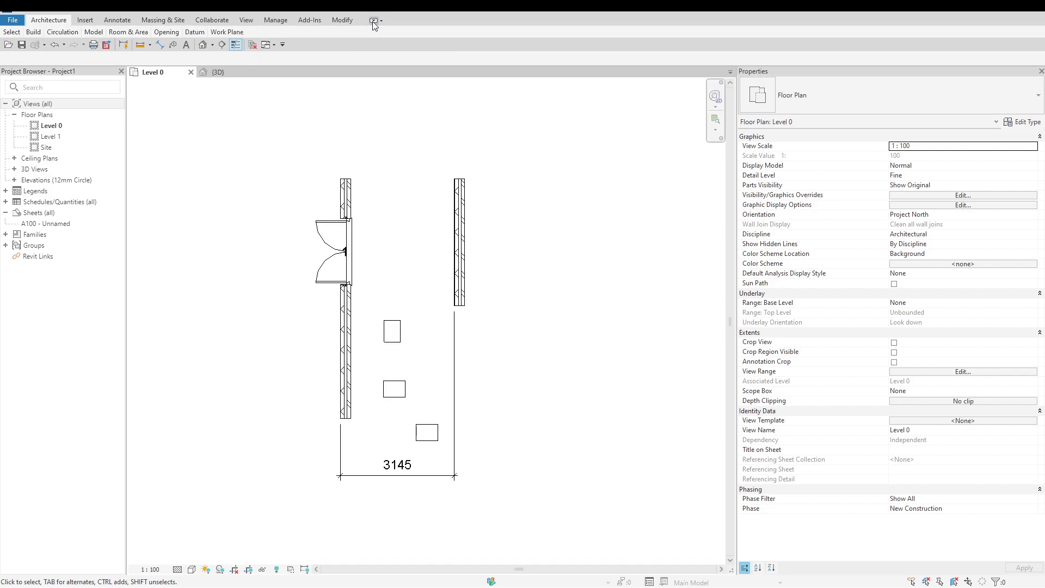
# Step: Toggle the ribbon between its full and panel-title displays, leaving it fully expanded
pyautogui.click(373, 22)
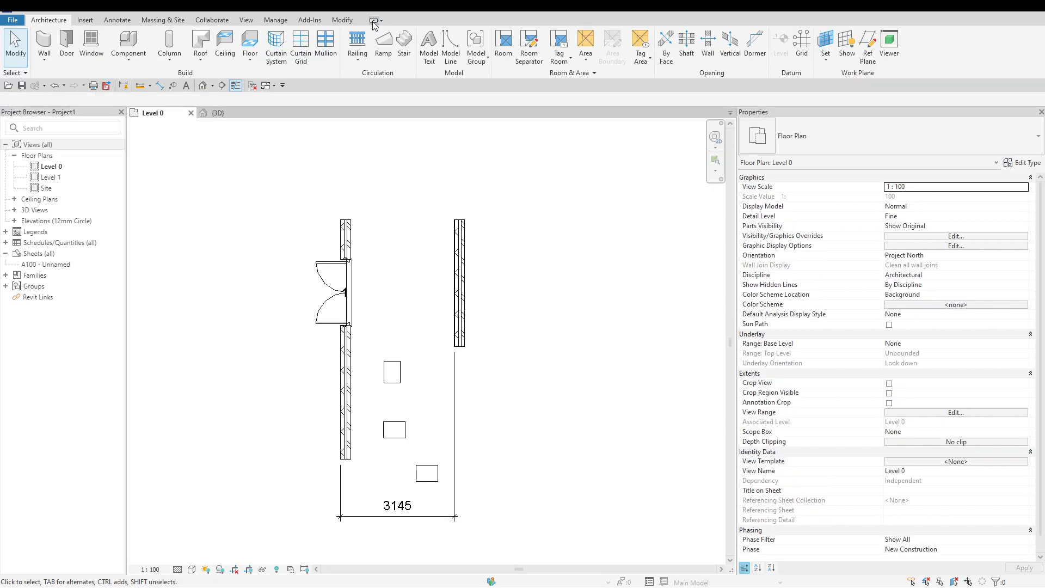
pyautogui.click(373, 21)
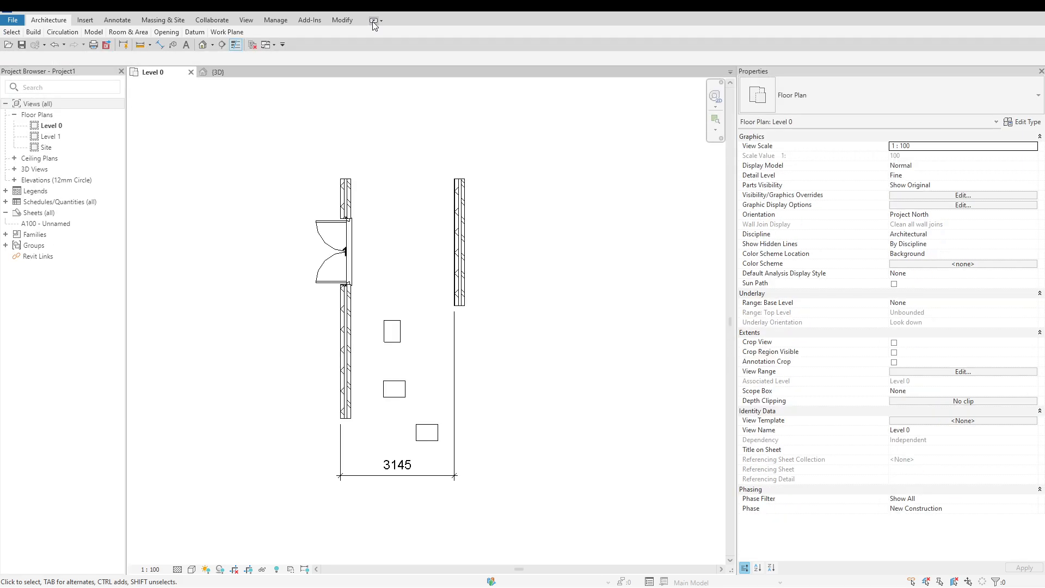
pyautogui.click(373, 22)
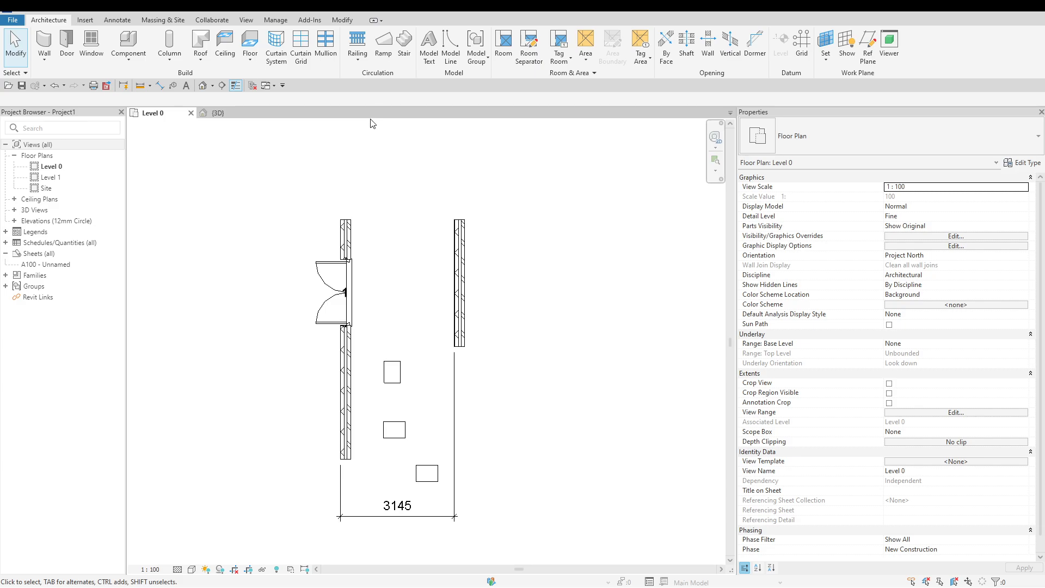
pyautogui.click(382, 22)
pyautogui.click(382, 22)
# Step: Add the Ceiling tool to the Quick Access Toolbar
pyautogui.rightClick(220, 48)
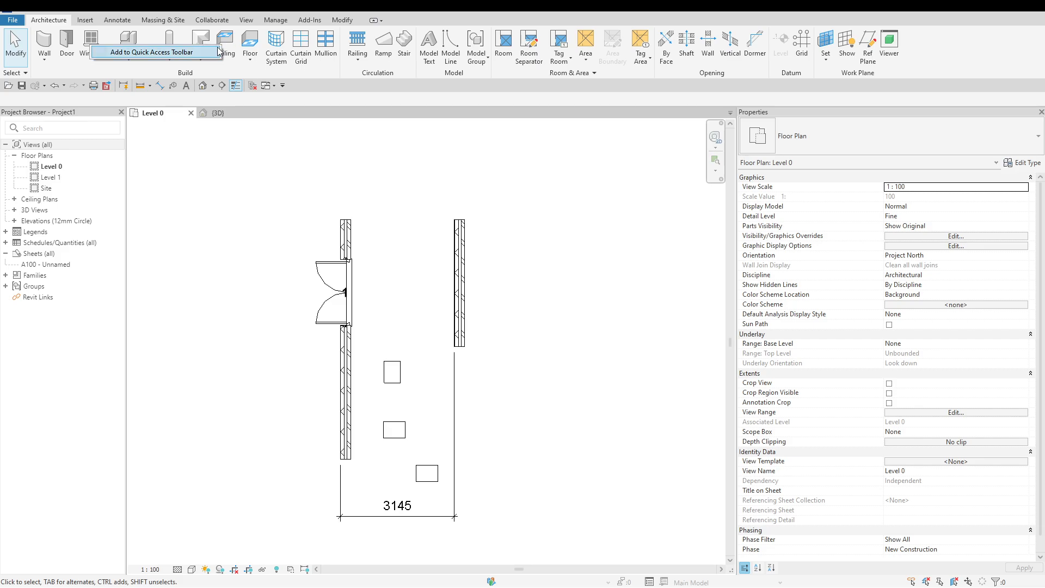
pyautogui.click(217, 52)
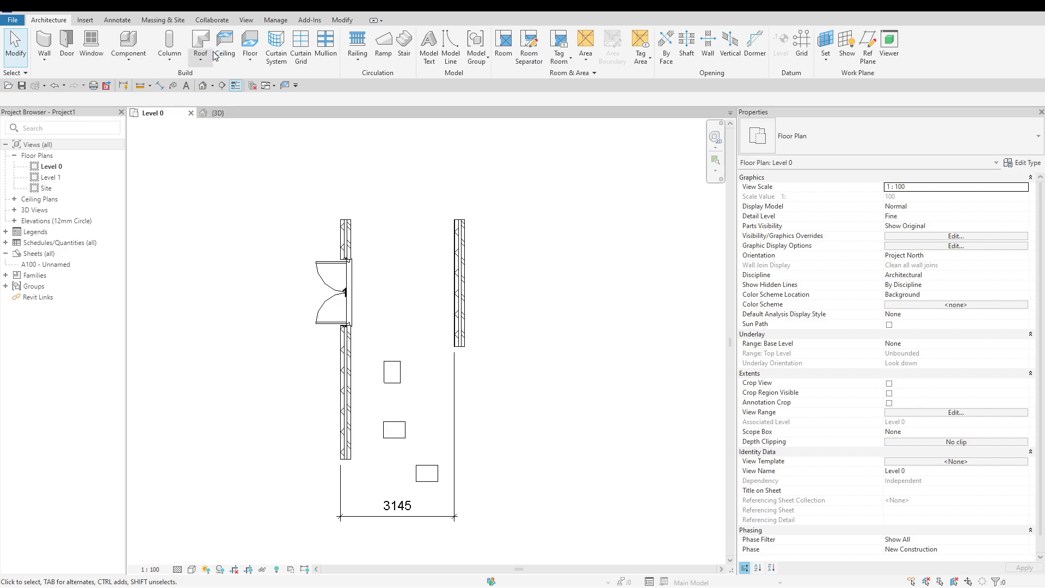
# Step: Remove the Ceiling and Save tools from the Quick Access Toolbar, and restore Save to it
pyautogui.rightClick(285, 86)
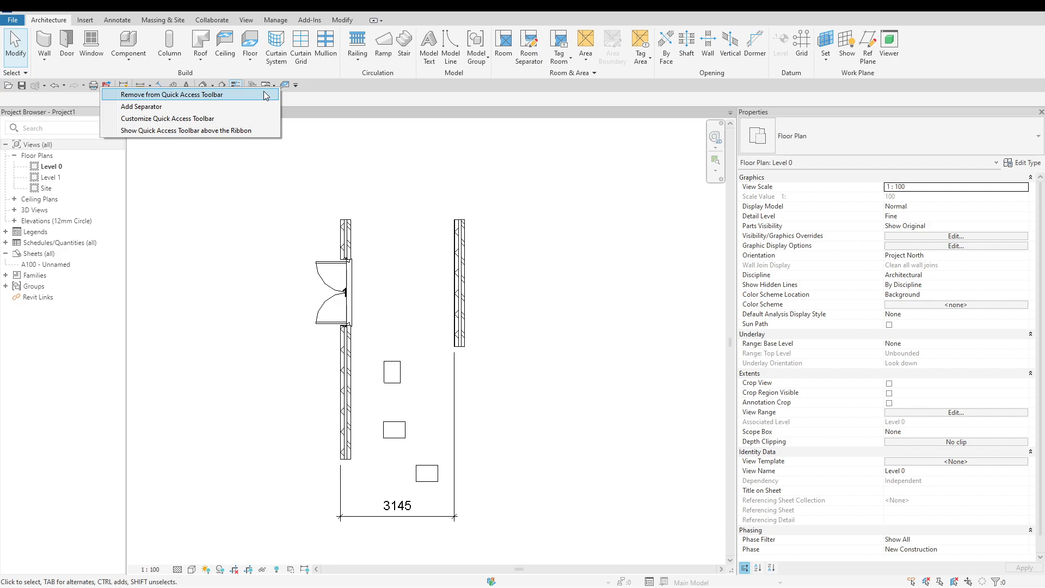
pyautogui.click(263, 93)
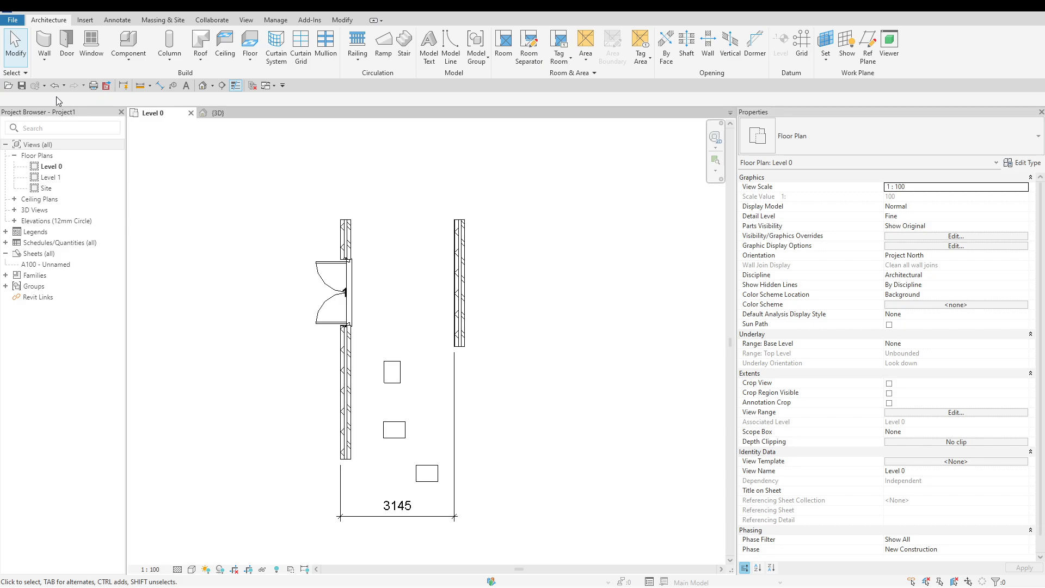
pyautogui.rightClick(22, 86)
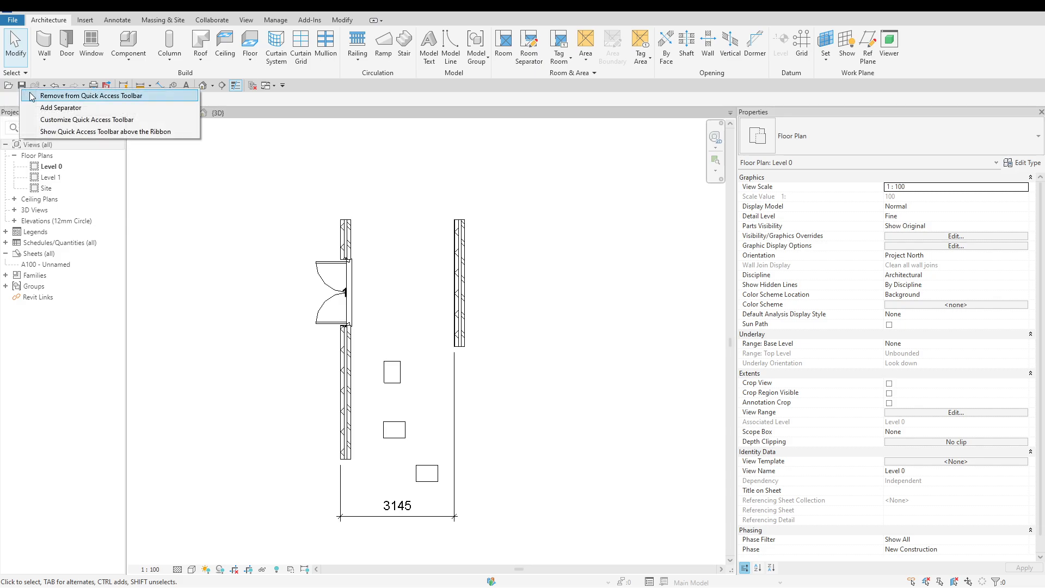
pyautogui.click(33, 94)
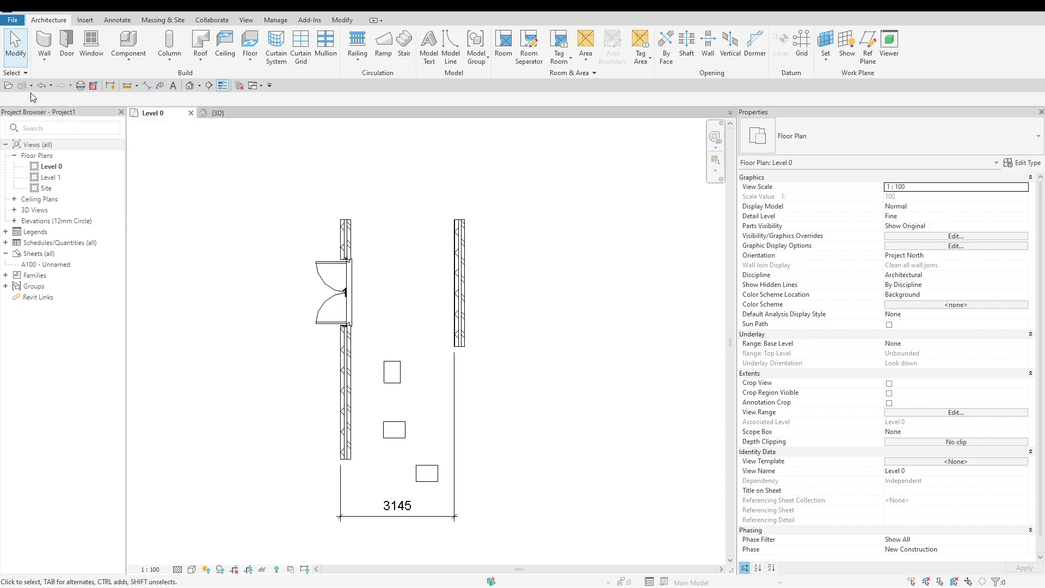
pyautogui.click(269, 85)
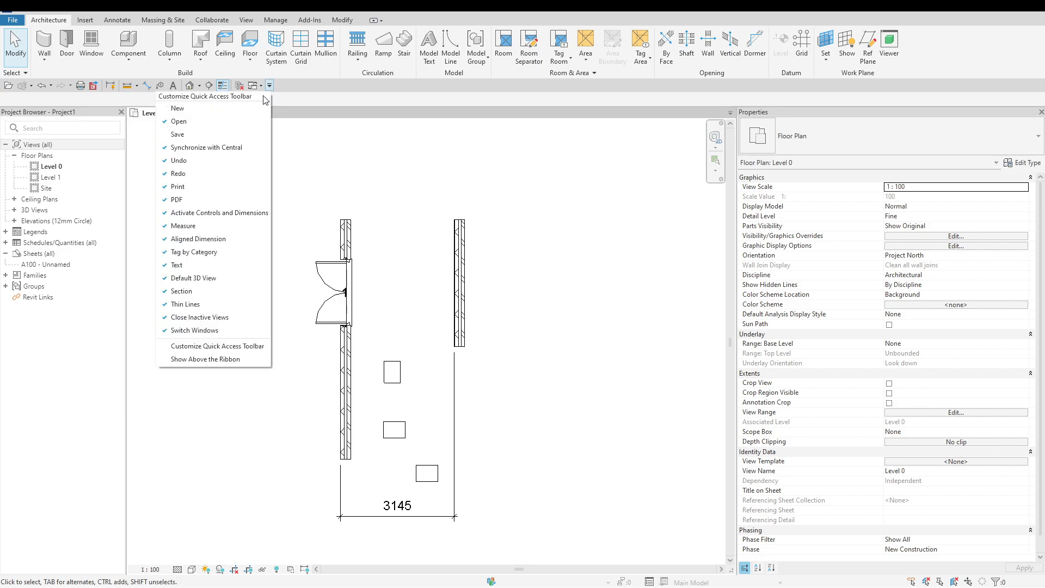
pyautogui.click(189, 135)
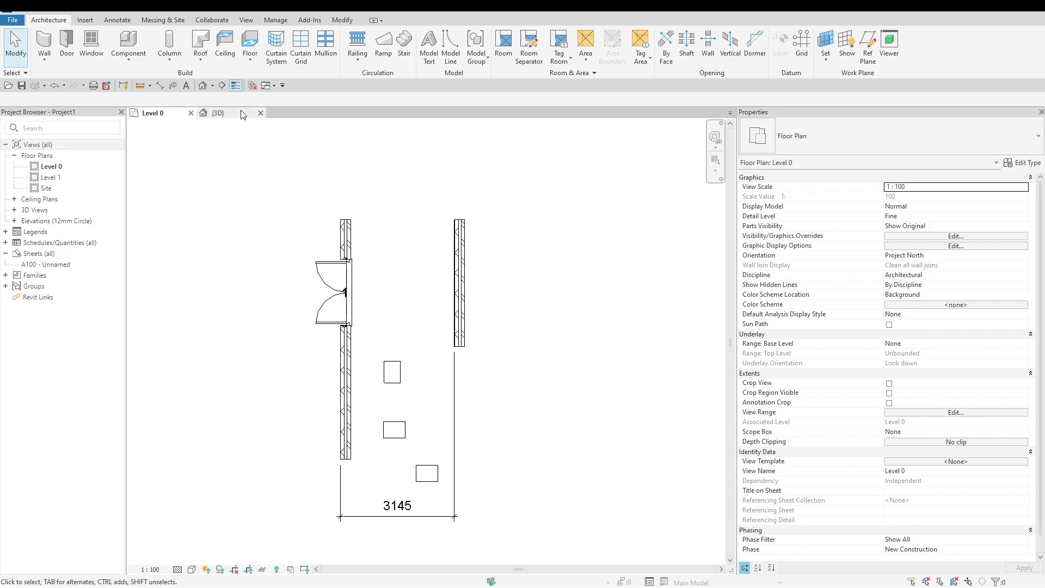
# Step: Review the Quick Access Toolbar's customization settings and its list of tool and placement options
pyautogui.click(282, 85)
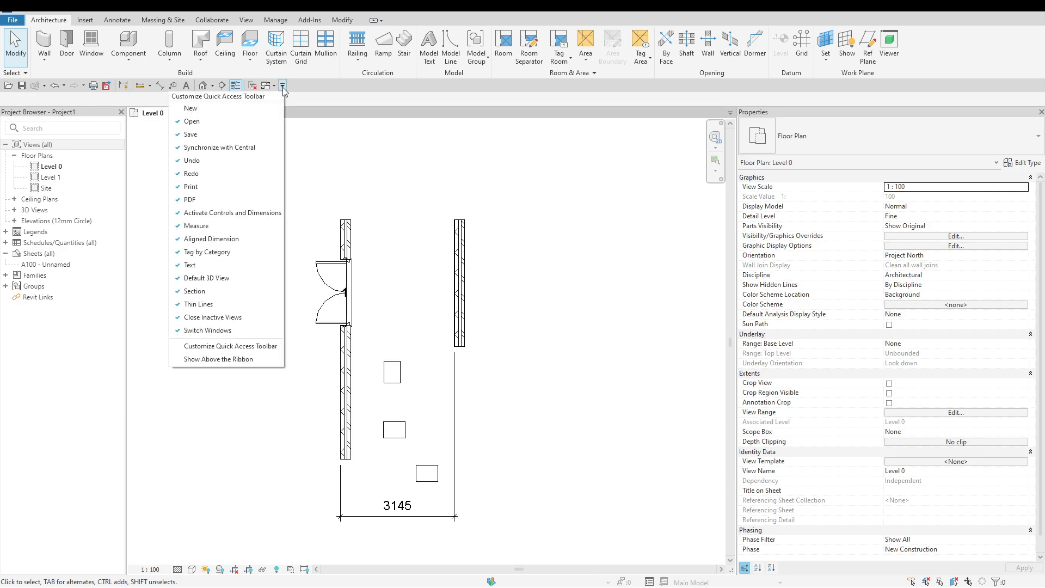
pyautogui.click(264, 348)
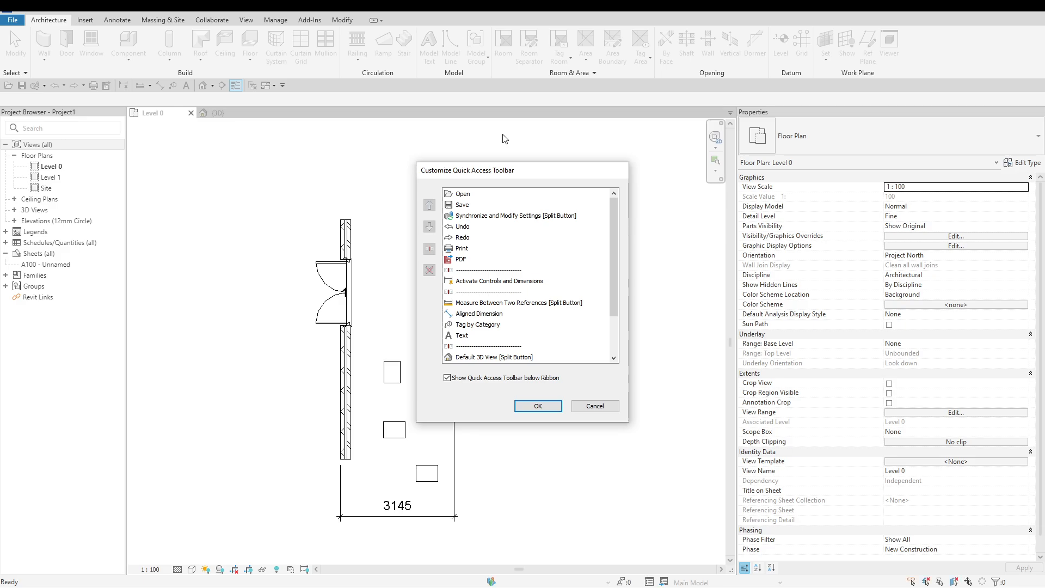
pyautogui.press('Escape')
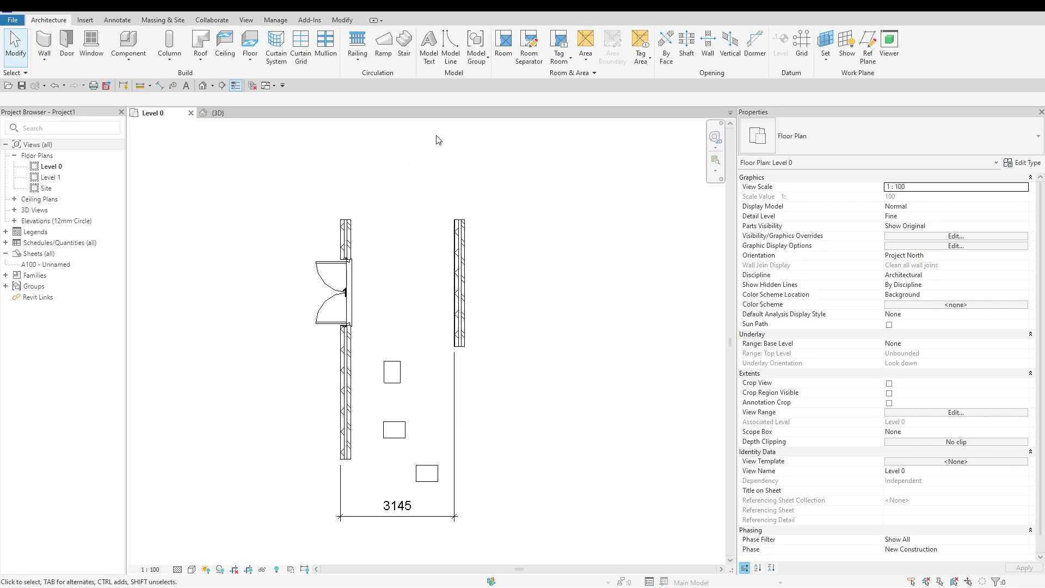
pyautogui.click(283, 86)
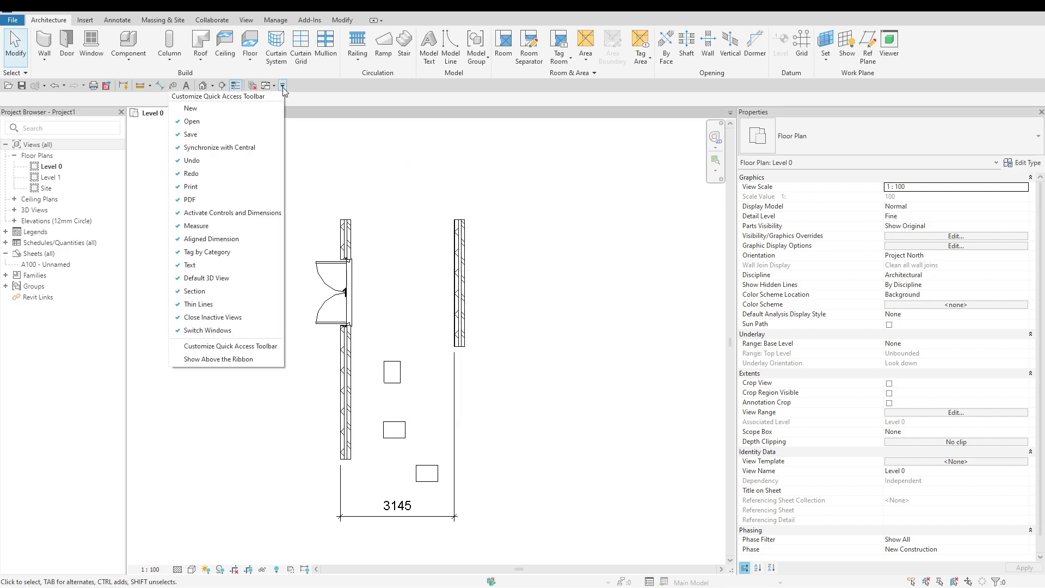
pyautogui.click(269, 359)
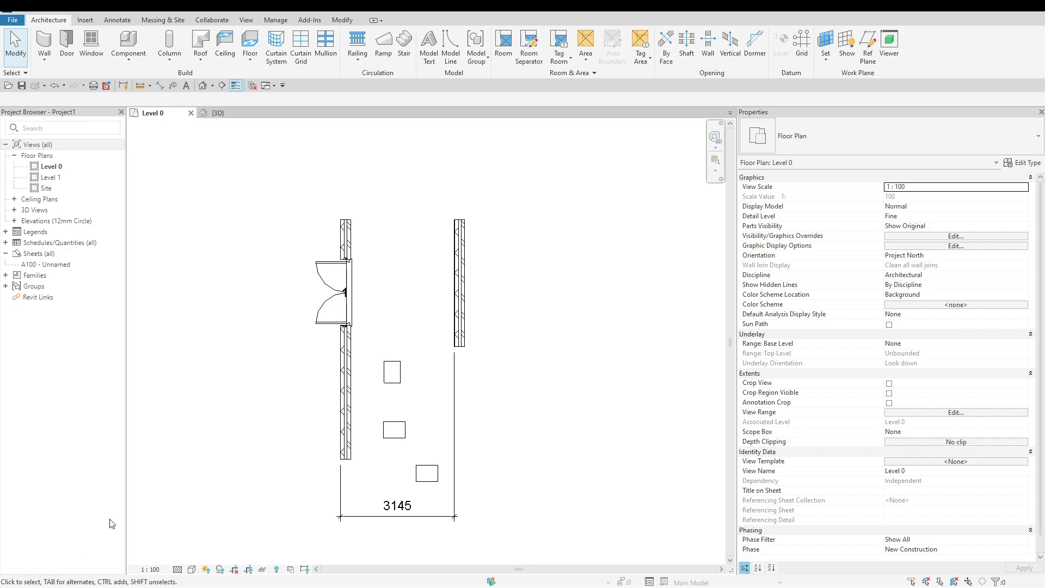
# Step: Examine the additional choices offered under Room & Area, Railing, User Interface and Legends, and return to the Architecture tools
pyautogui.click(593, 74)
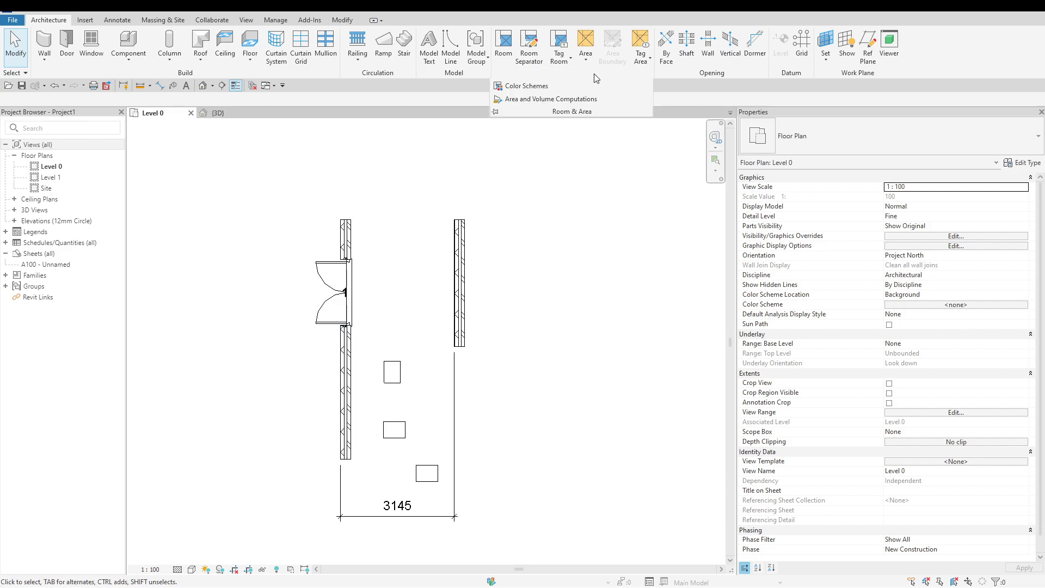
pyautogui.click(357, 62)
pyautogui.click(227, 191)
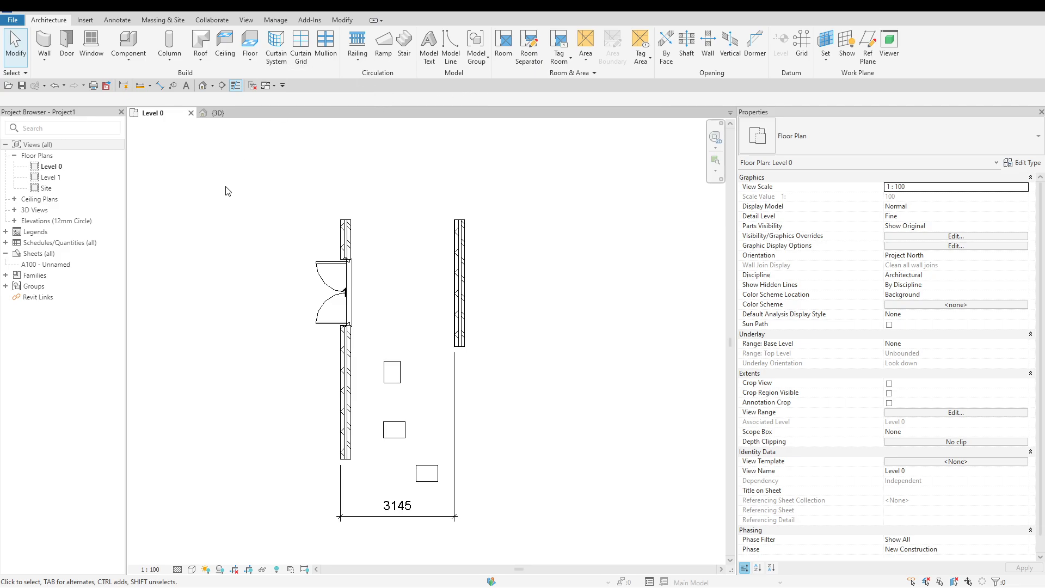
pyautogui.click(246, 20)
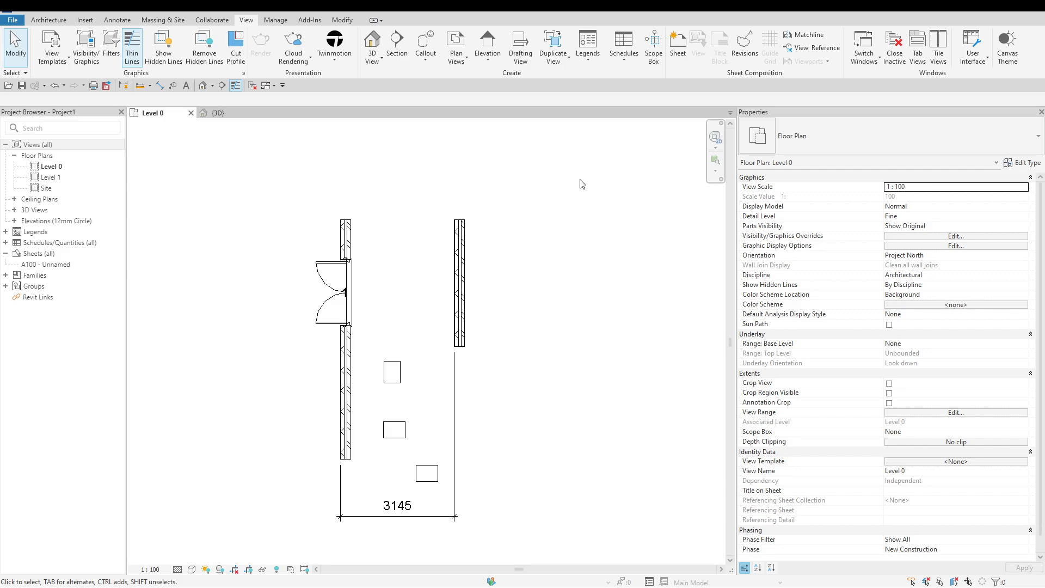
pyautogui.click(987, 59)
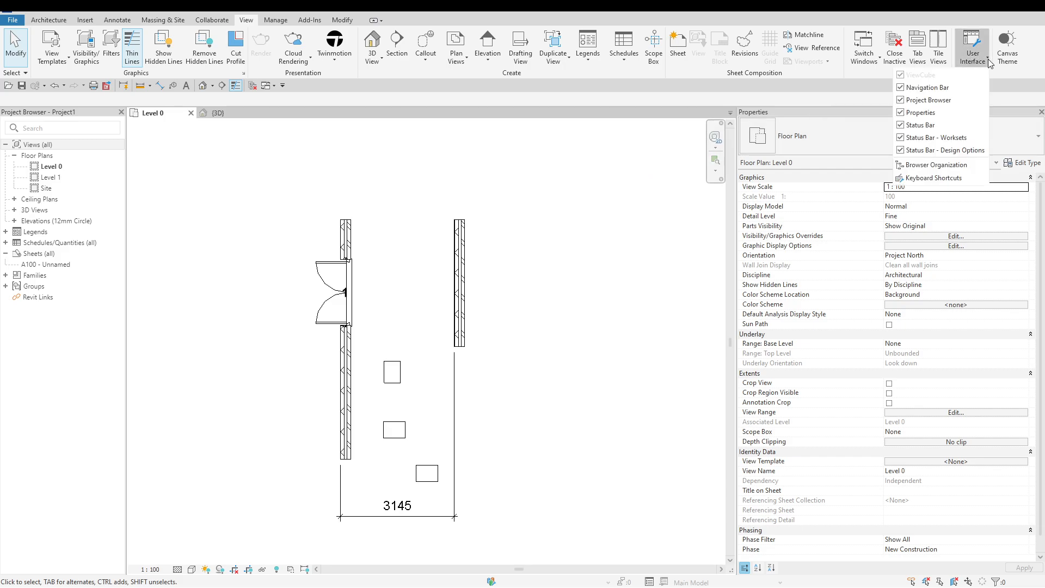
pyautogui.click(635, 172)
pyautogui.click(588, 61)
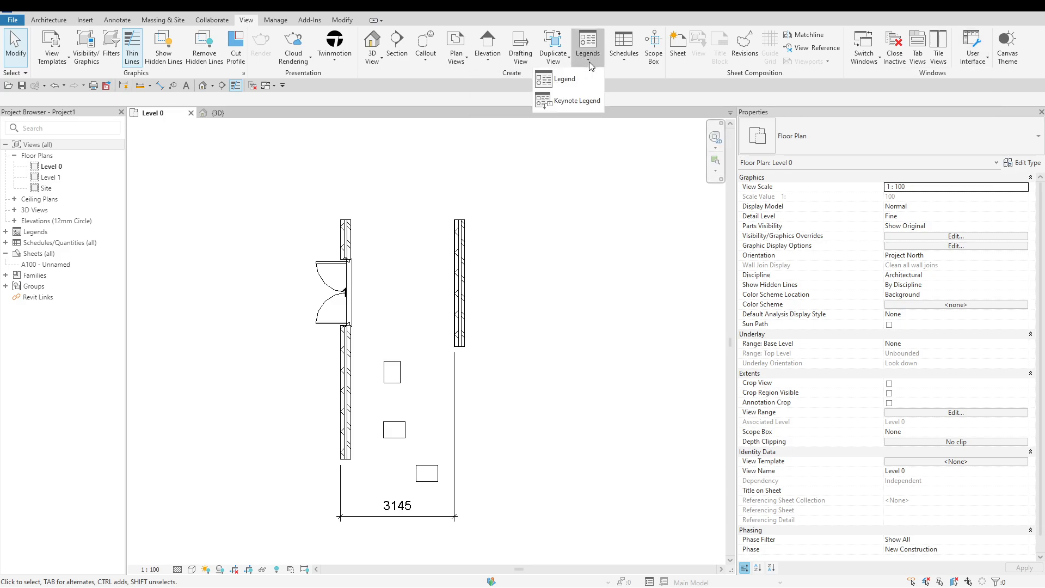
pyautogui.click(605, 179)
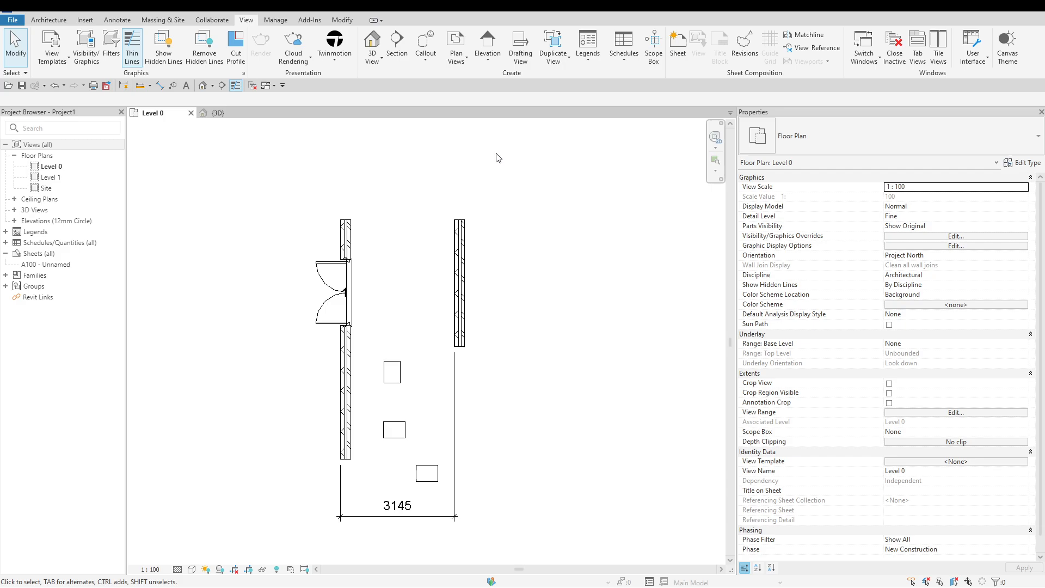
pyautogui.click(50, 21)
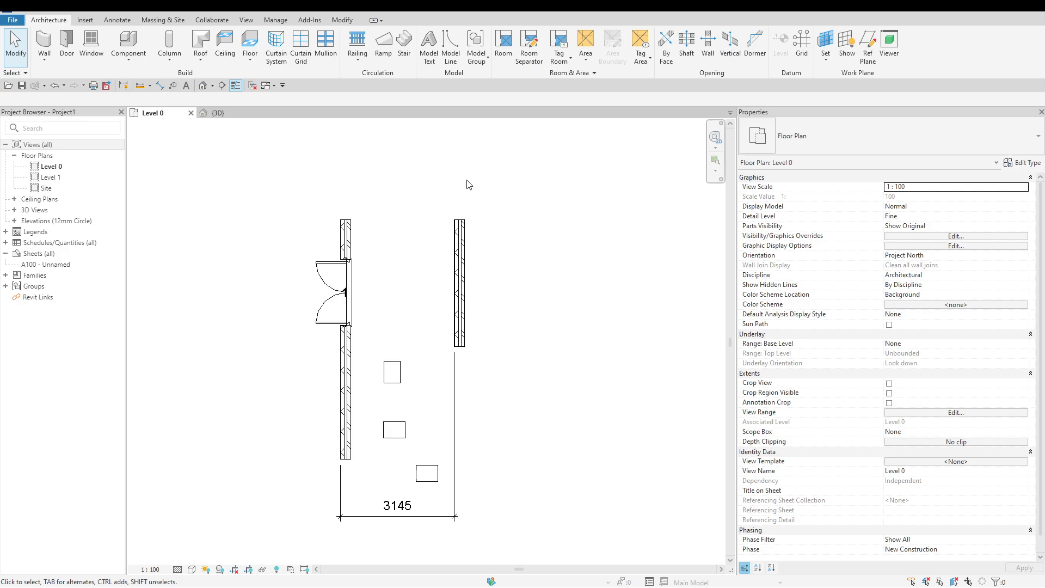
# Step: Open the Keyboard Shortcuts settings directly from the floor plan and close them unchanged
pyautogui.press('k')
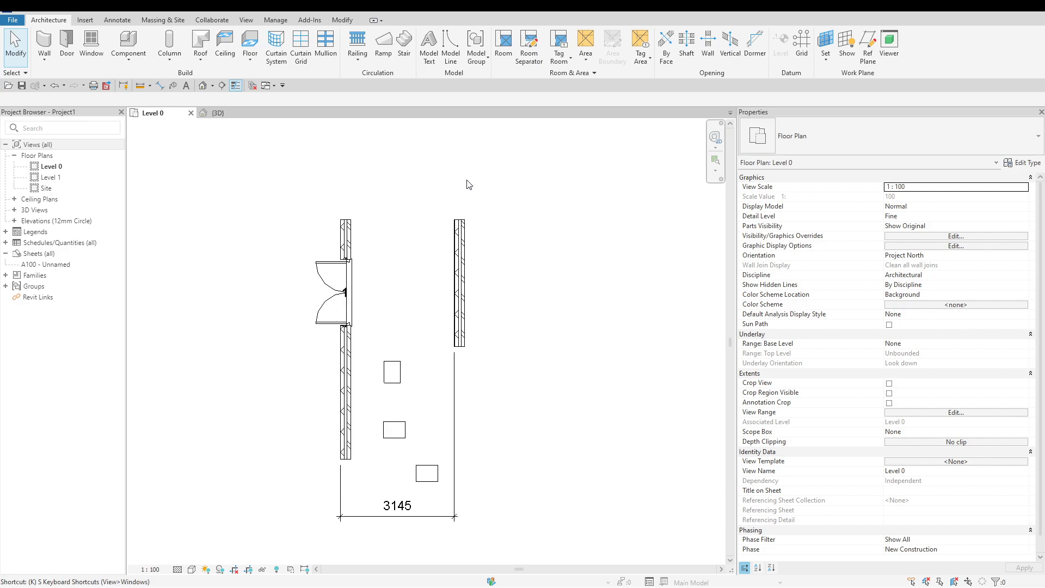
pyautogui.press('s')
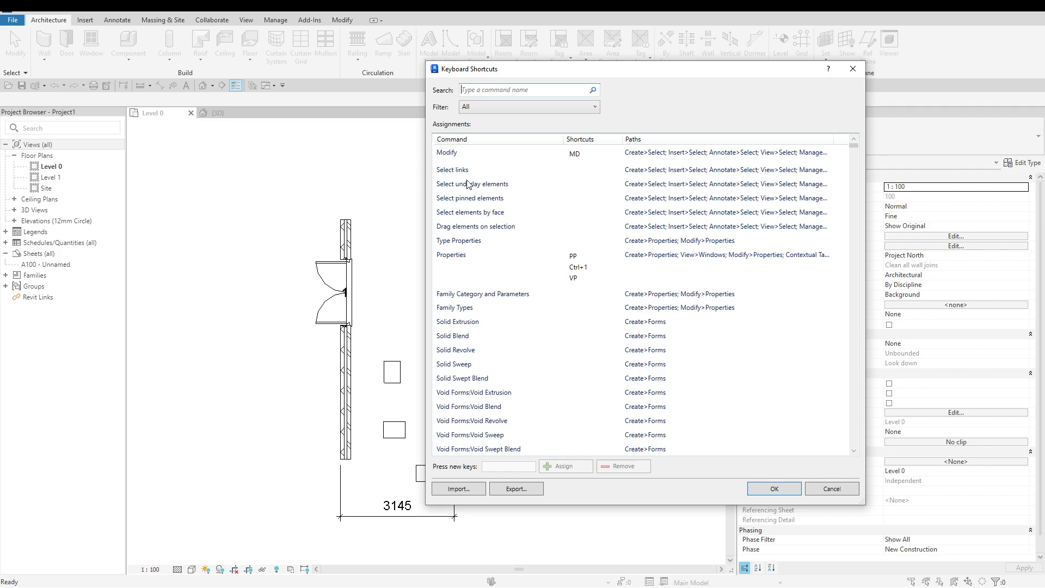
pyautogui.press('Escape')
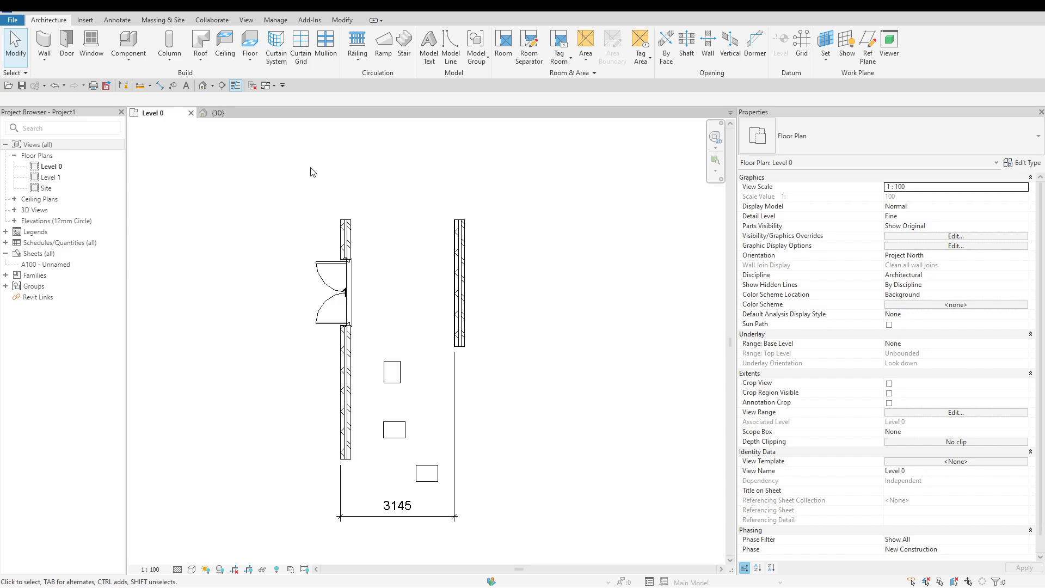
# Step: View the keyboard shortcut customization through the User Interface category of the program options, and close both dialogs
pyautogui.click(10, 21)
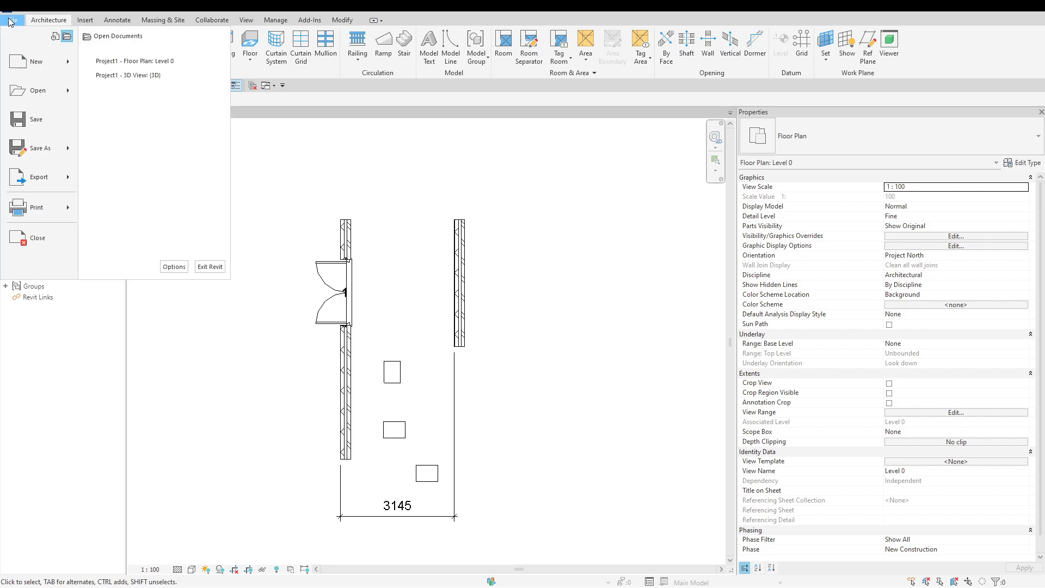
pyautogui.click(170, 267)
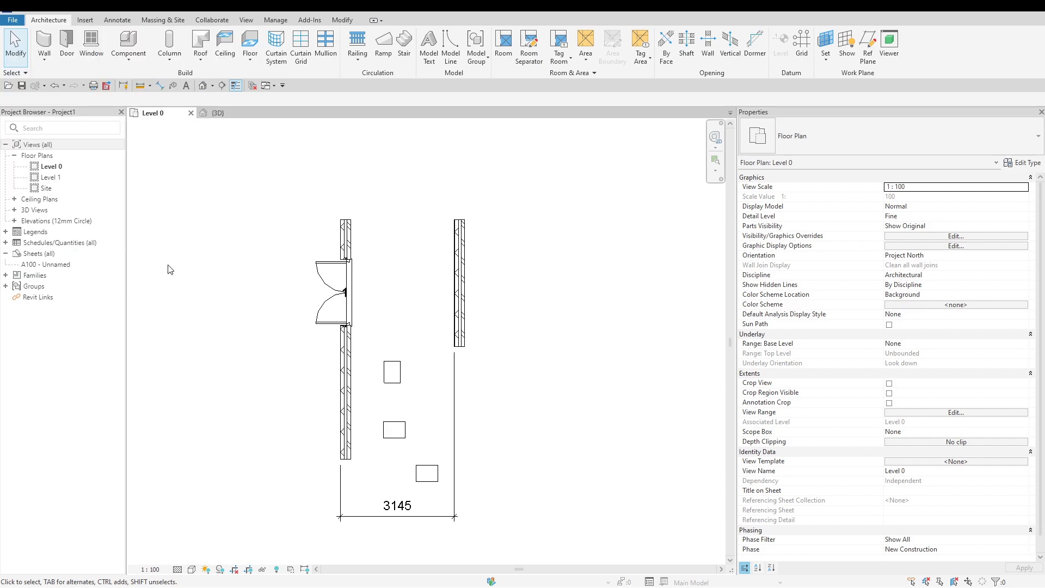
pyautogui.click(171, 266)
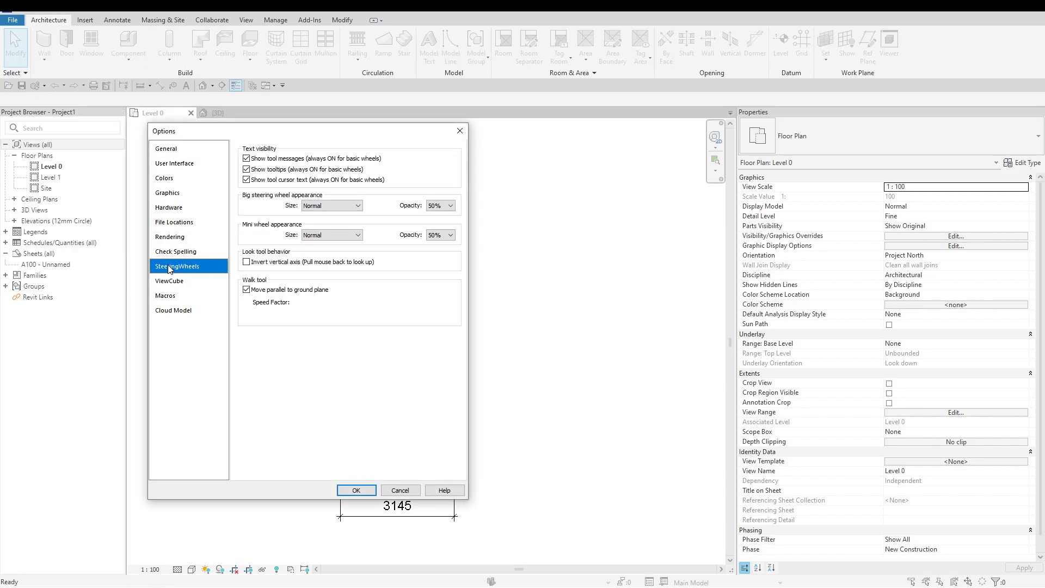
pyautogui.click(189, 168)
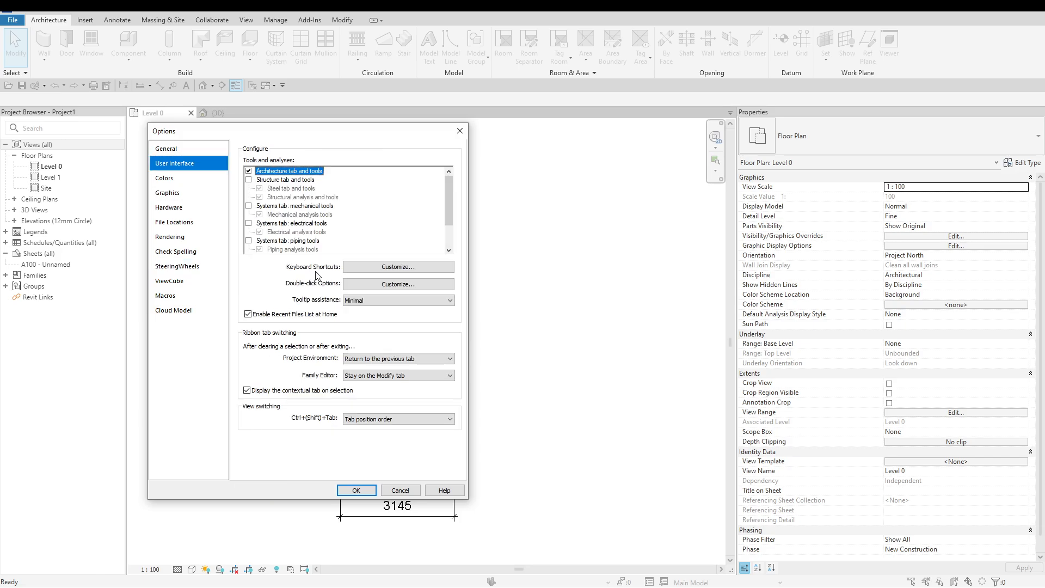
pyautogui.click(350, 269)
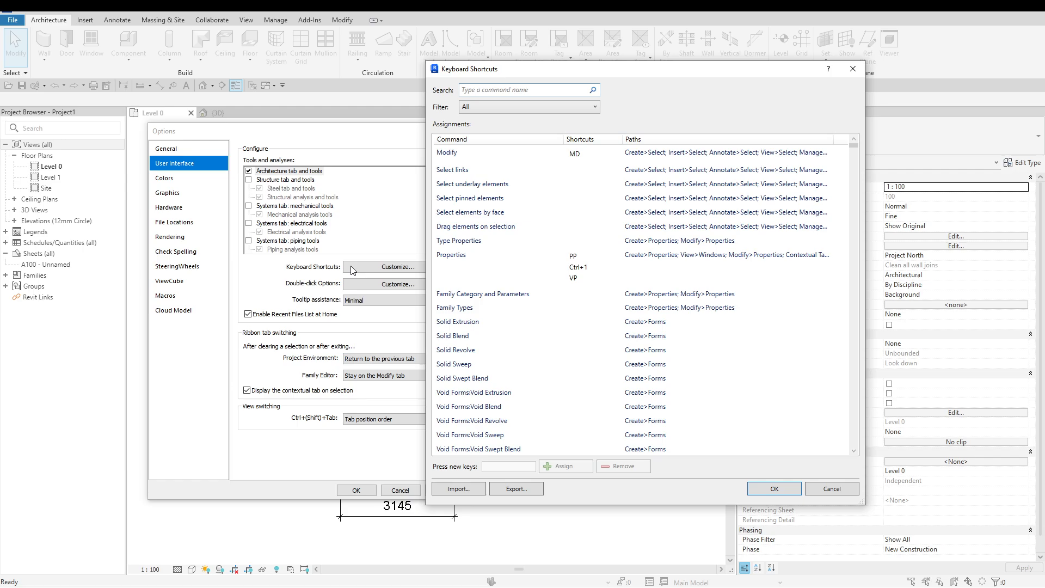
pyautogui.press('Escape')
pyautogui.press('Escape')
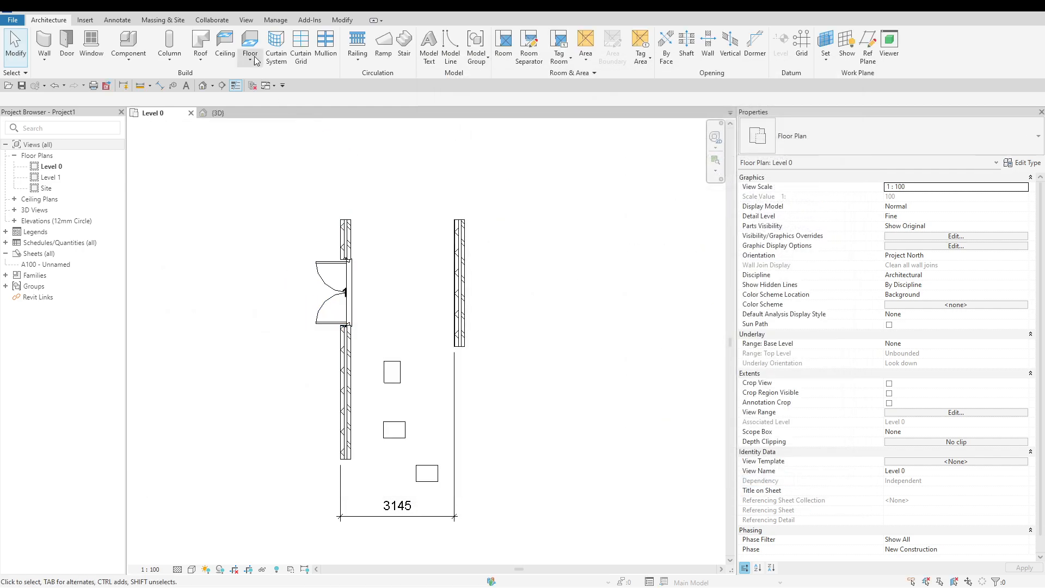
# Step: Open the Keyboard Shortcuts settings through the User Interface choices and search the commands for "wall"
pyautogui.click(247, 21)
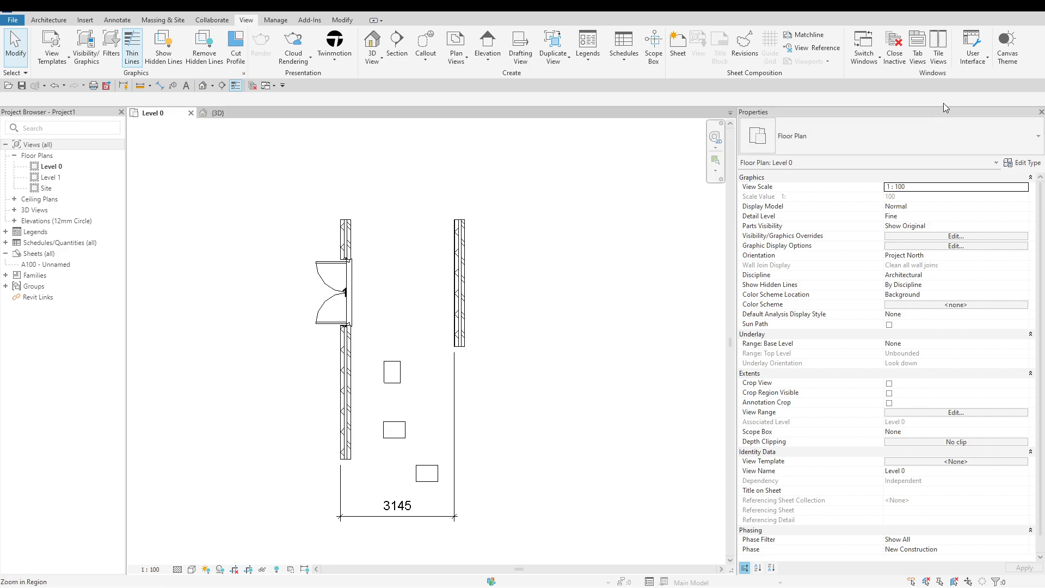
pyautogui.click(987, 60)
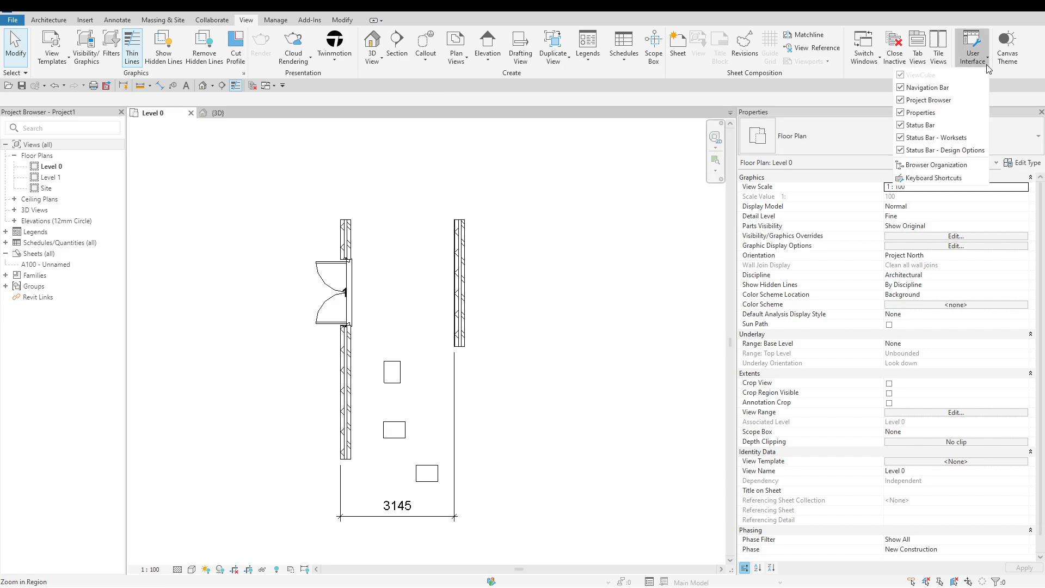
pyautogui.click(947, 178)
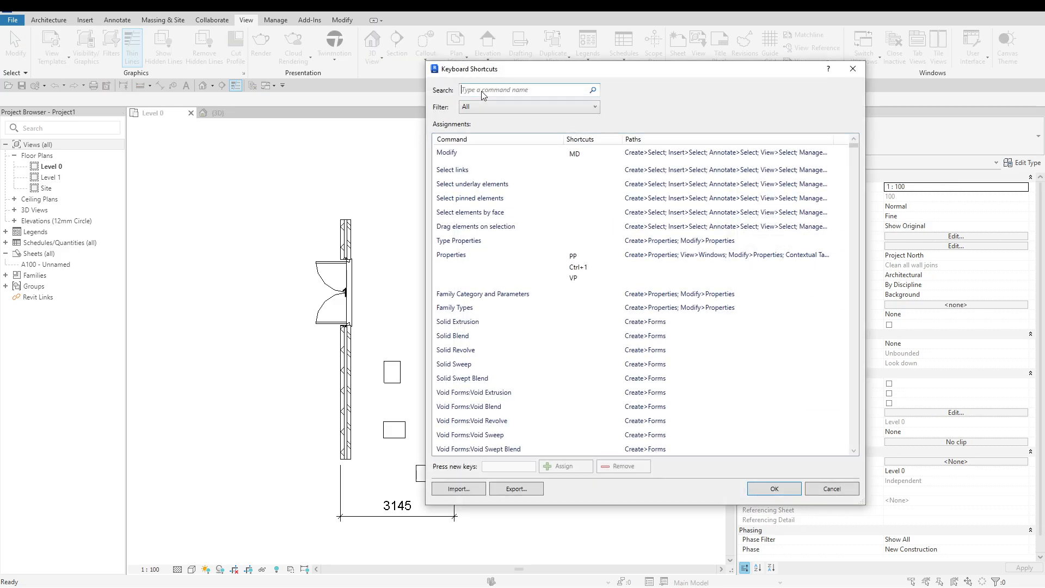
pyautogui.write('wall')
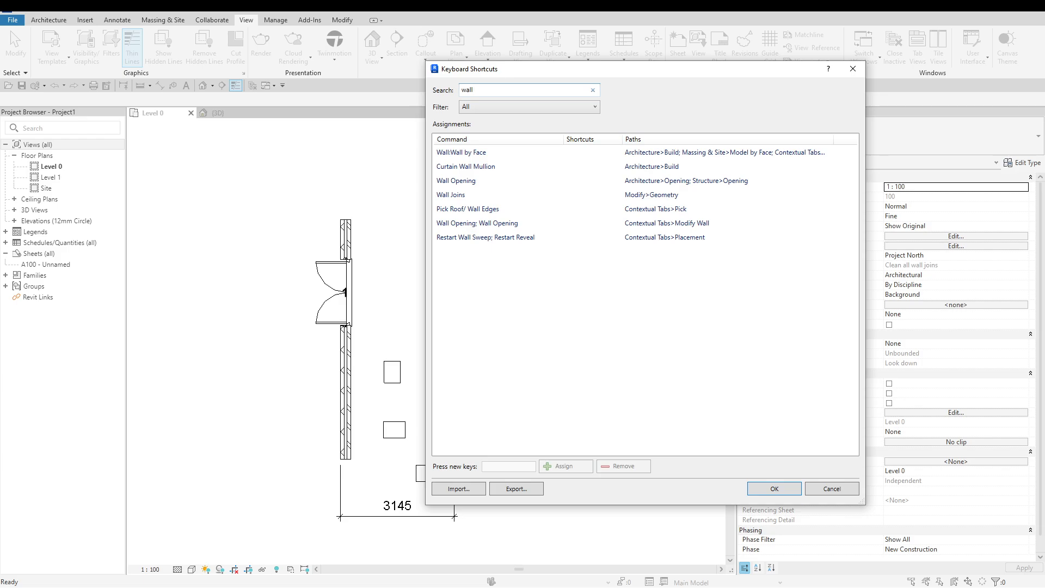
pyautogui.press('BackSpace')
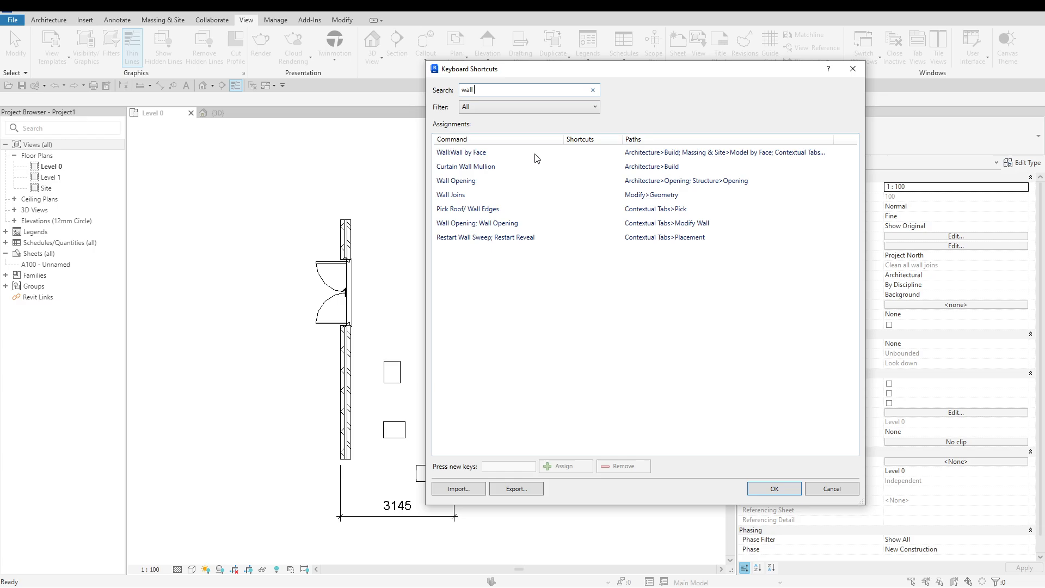
# Step: Clear the command search and filter the keyboard shortcut list to All Defined
pyautogui.click(592, 91)
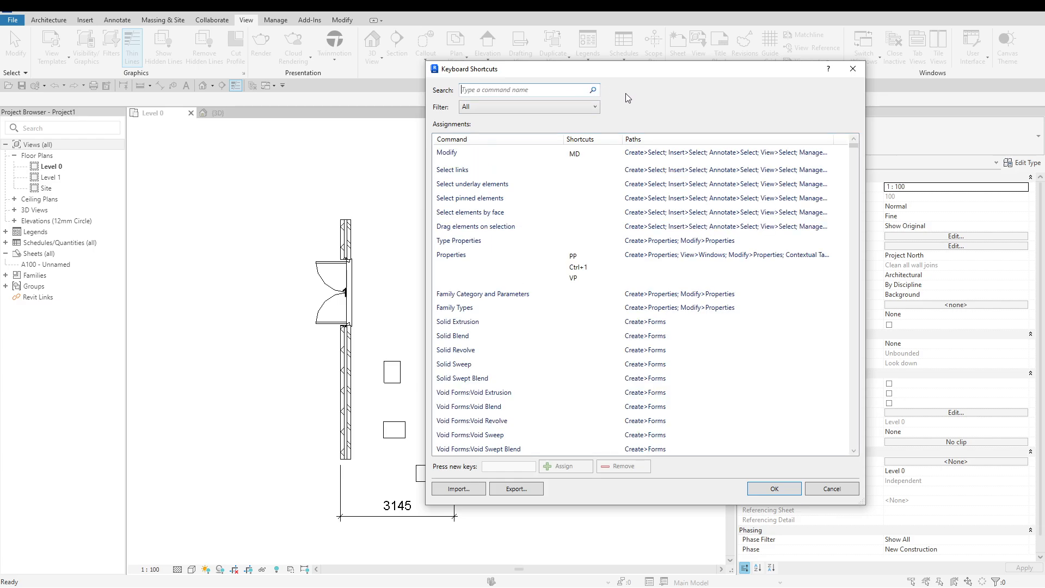
pyautogui.click(595, 107)
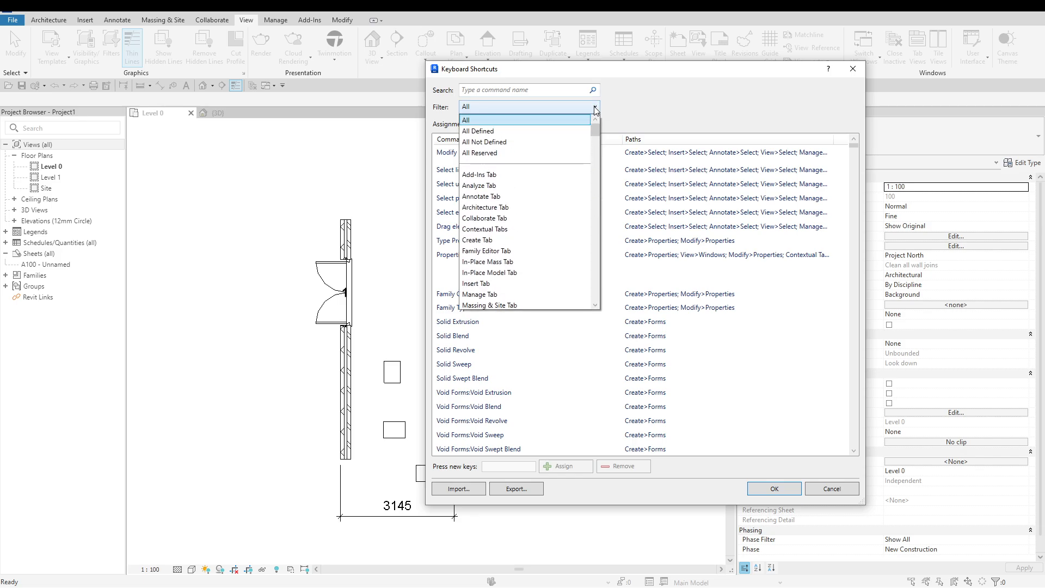
pyautogui.click(550, 134)
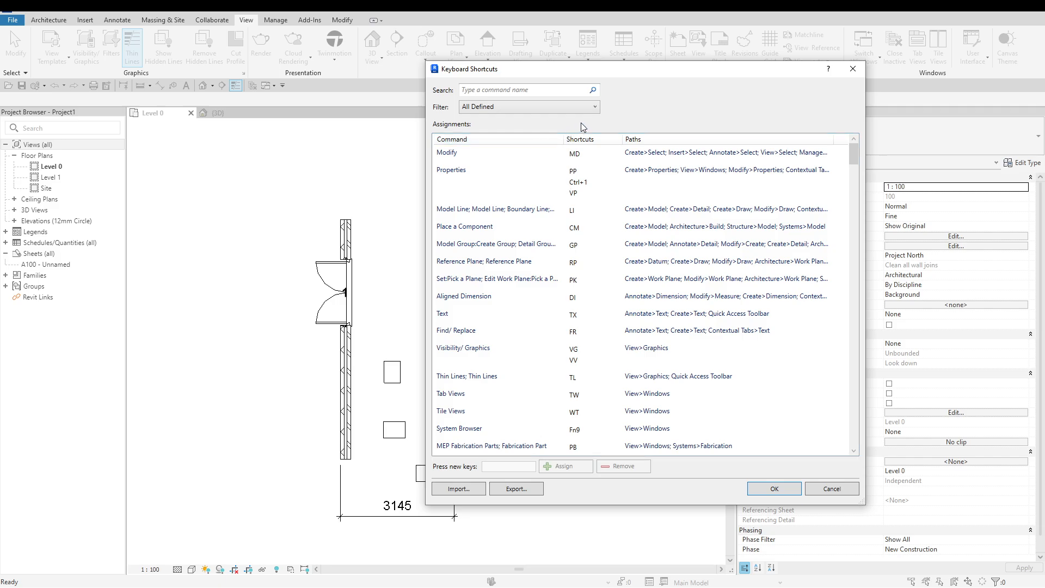
# Step: Filter the keyboard shortcut list to All Not Defined, and to All Reserved
pyautogui.click(588, 108)
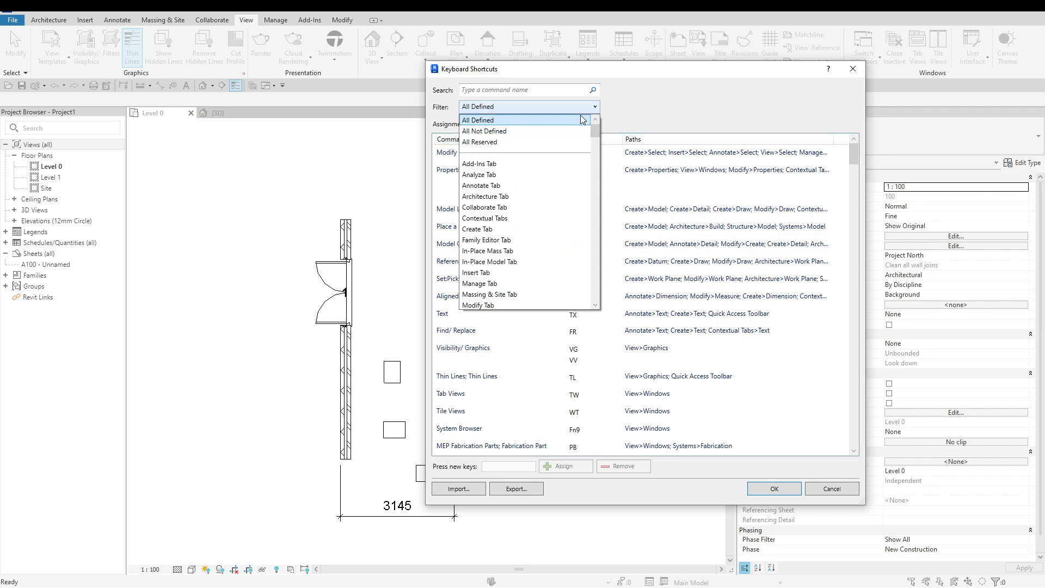
pyautogui.click(573, 128)
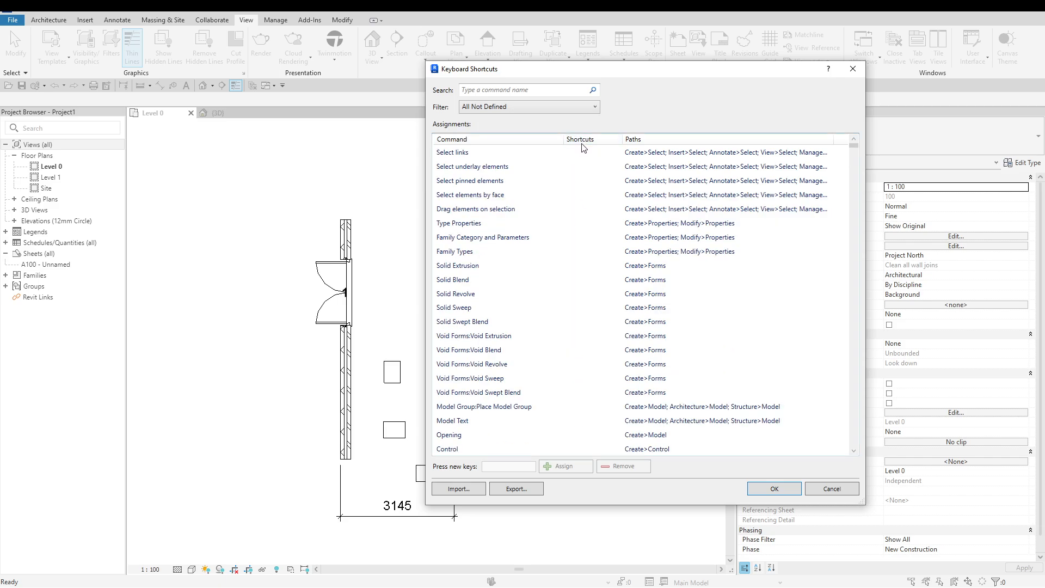
pyautogui.click(584, 109)
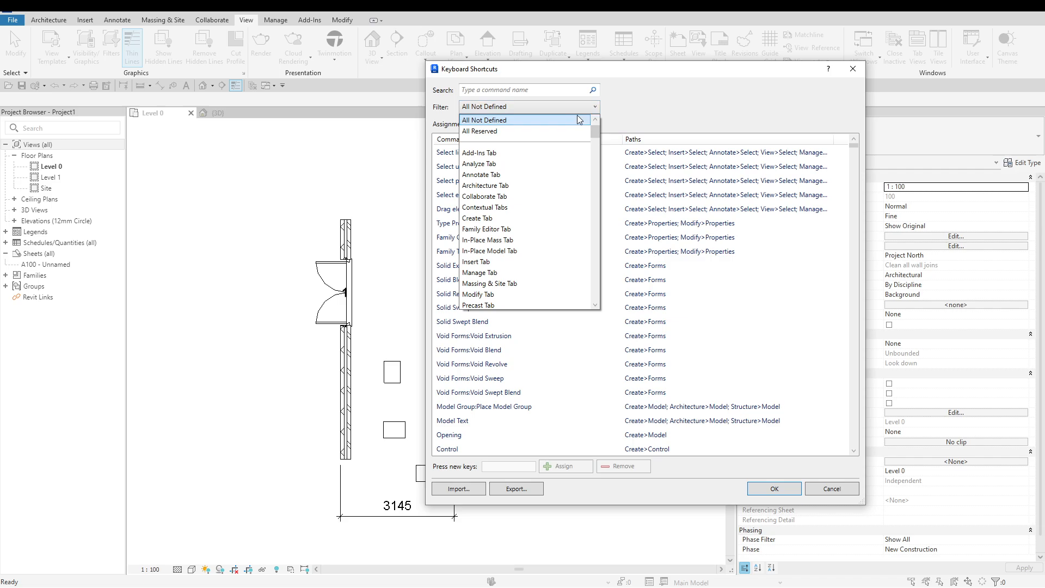
pyautogui.click(574, 131)
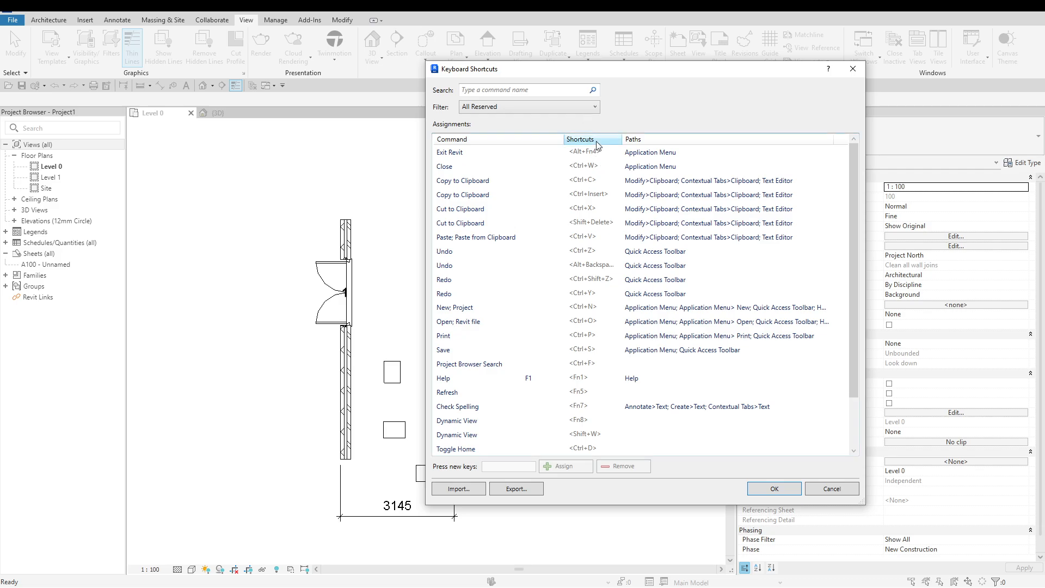
# Step: Reset the shortcut list filter to All and sort the commands by path in descending order
pyautogui.click(573, 107)
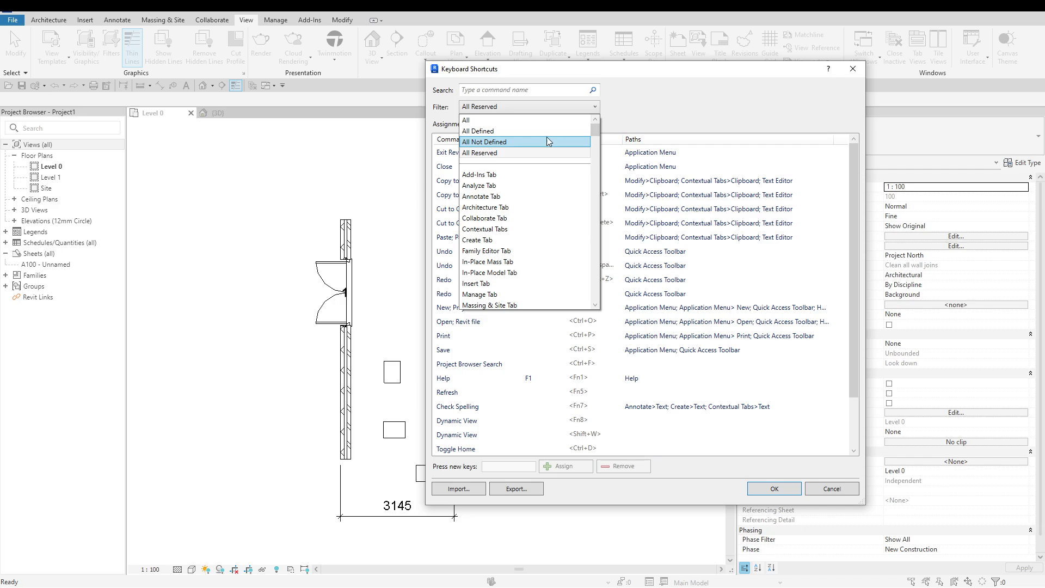
pyautogui.click(530, 123)
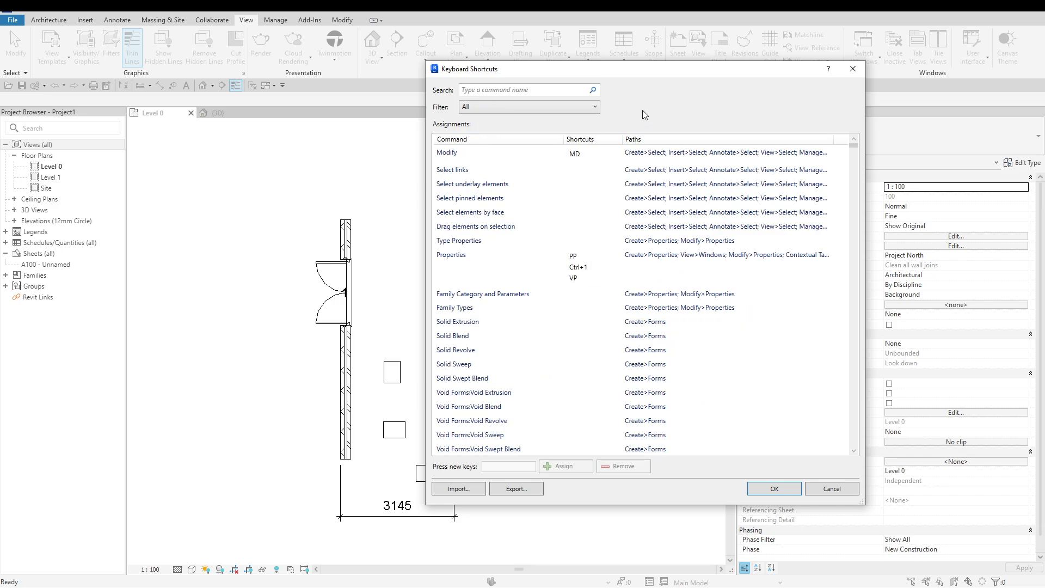
pyautogui.click(647, 141)
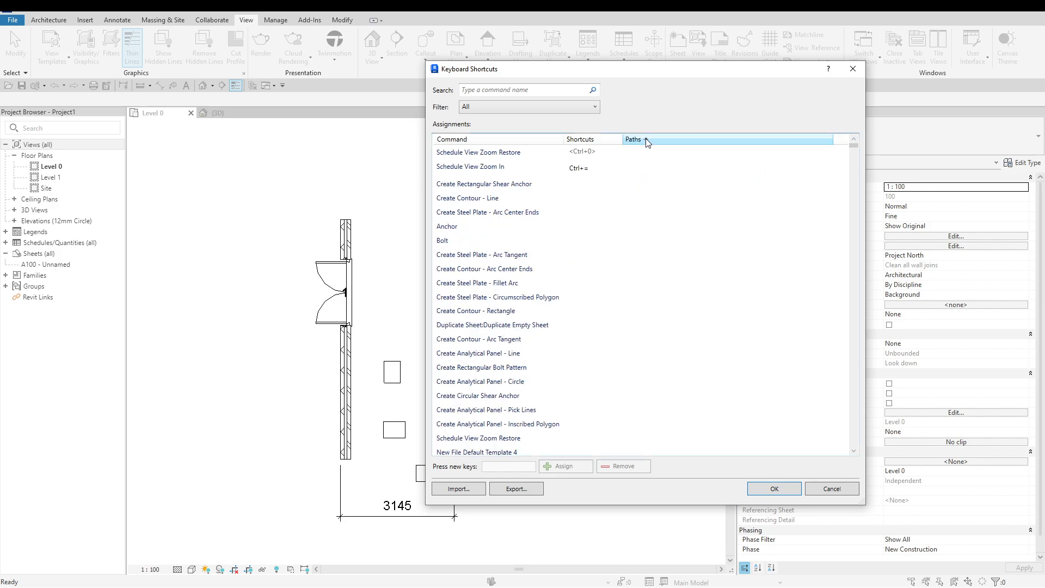
pyautogui.click(663, 144)
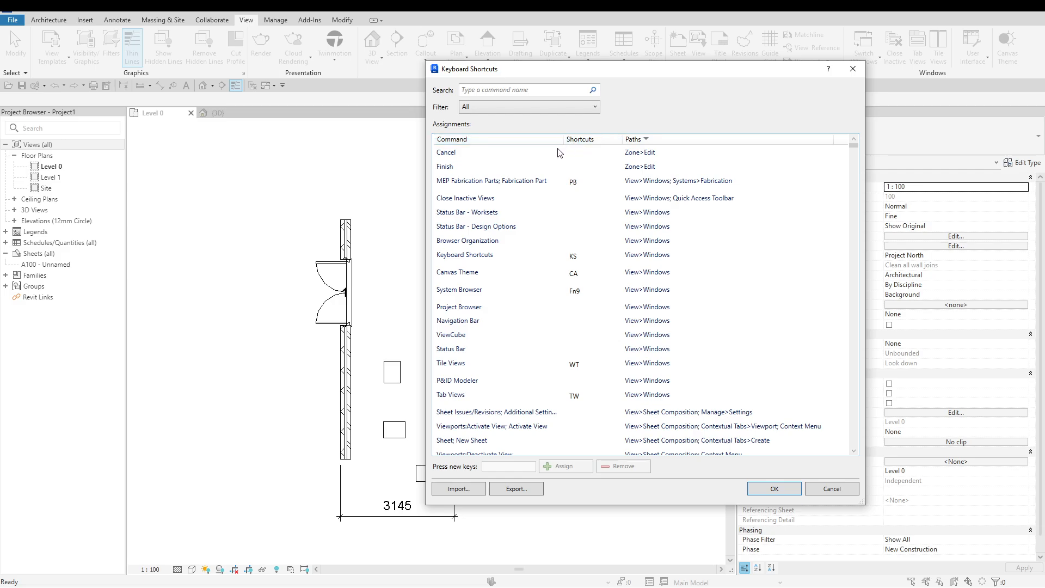
# Step: Try to assign F1 as the shortcut for the Cancel command of the Zone>Edit path
pyautogui.click(462, 157)
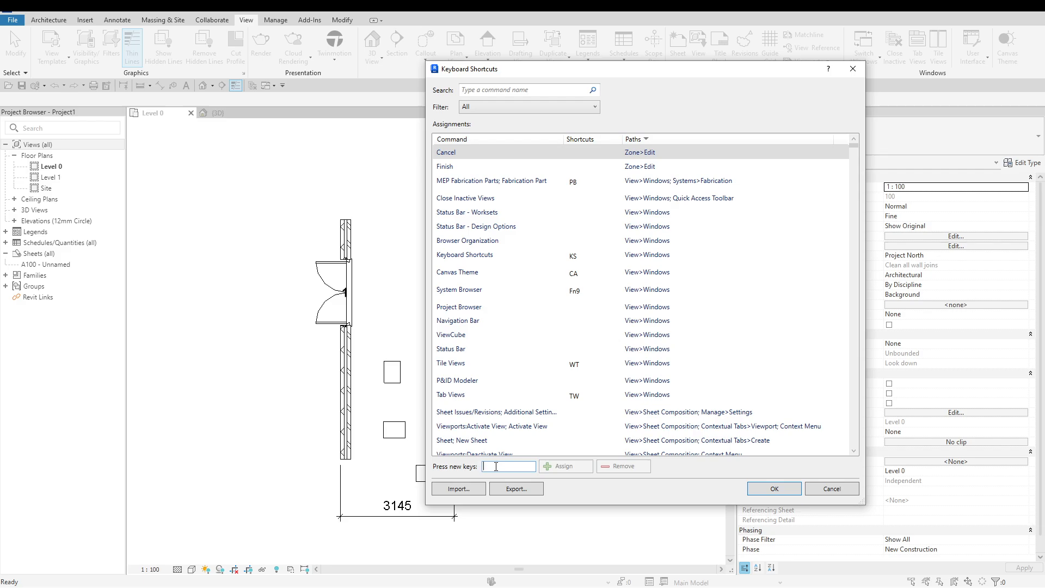
pyautogui.press('F1')
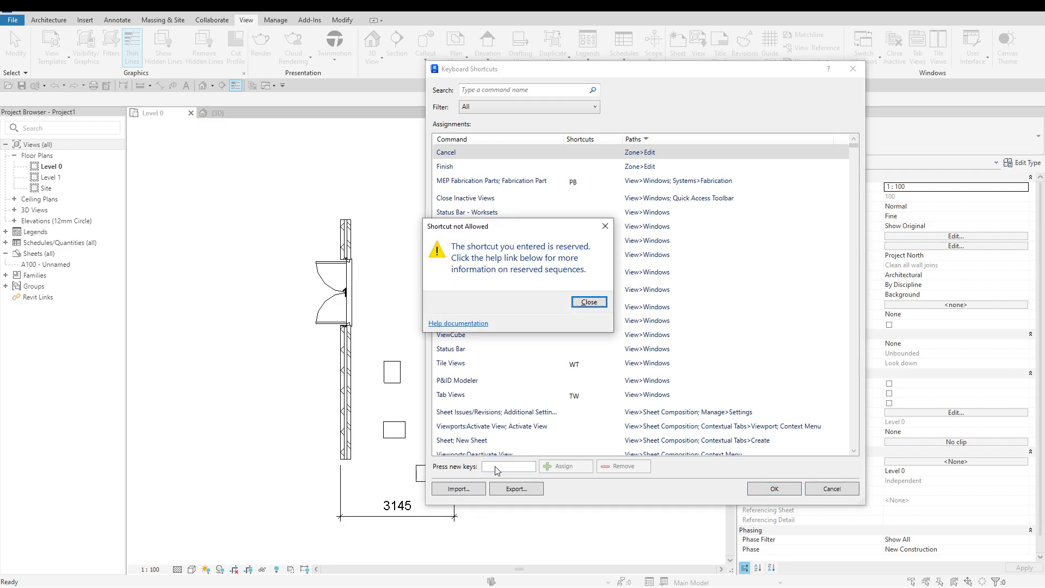
pyautogui.click(591, 302)
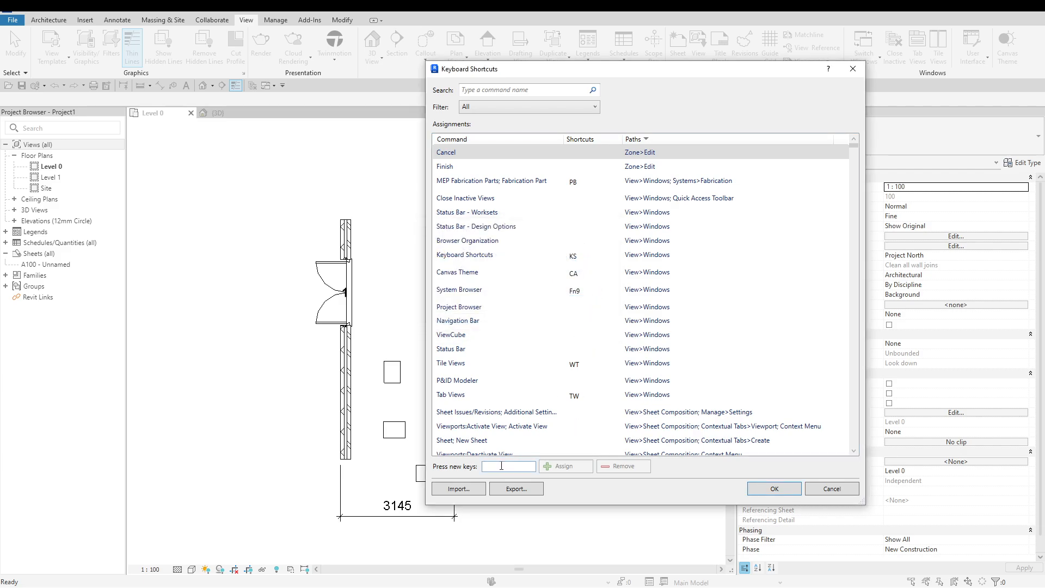
# Step: Assign the shortcut DDD to the Cancel command of the Zone>Edit path
pyautogui.write('DD')
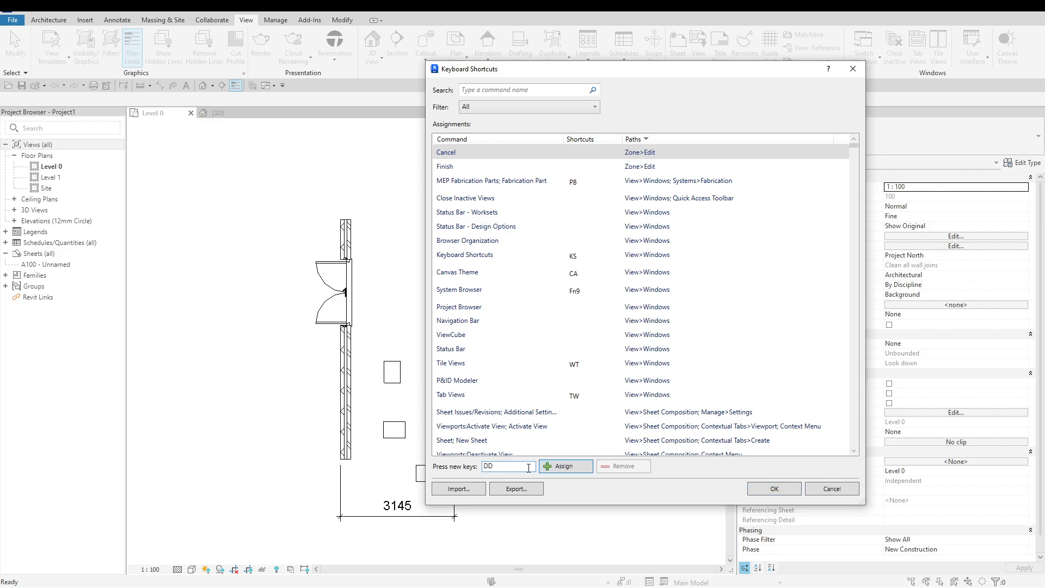
pyautogui.write('D')
pyautogui.click(579, 468)
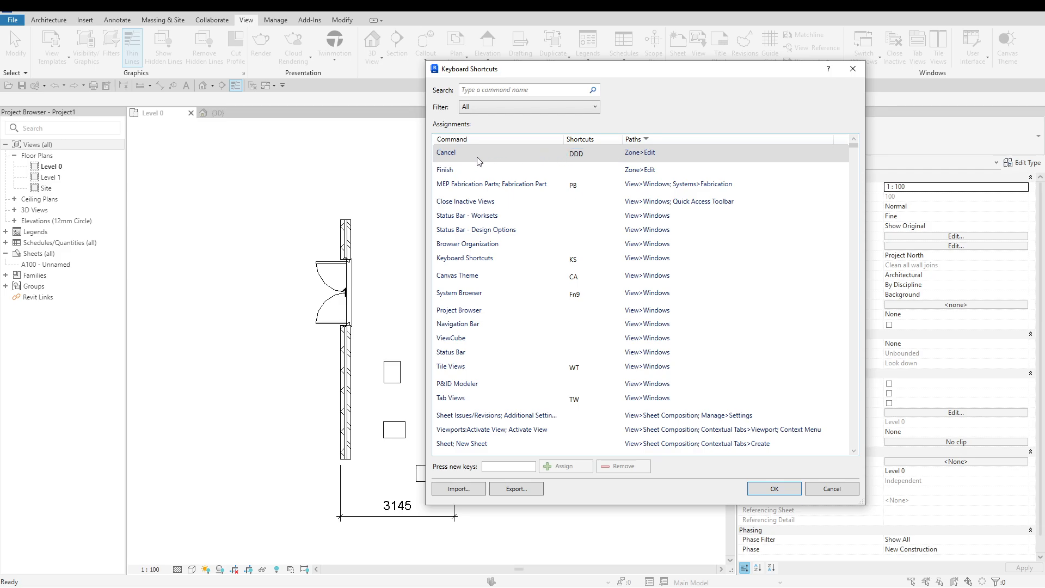
# Step: Remove the DDD shortcut from the Cancel command and close the Keyboard Shortcuts settings, discarding all changes
pyautogui.click(589, 152)
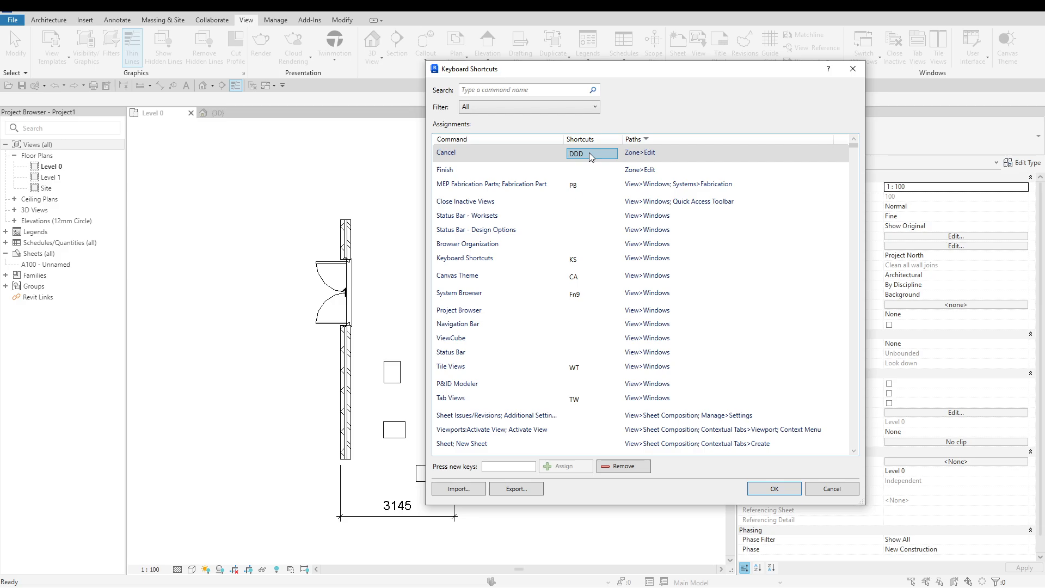
pyautogui.click(636, 468)
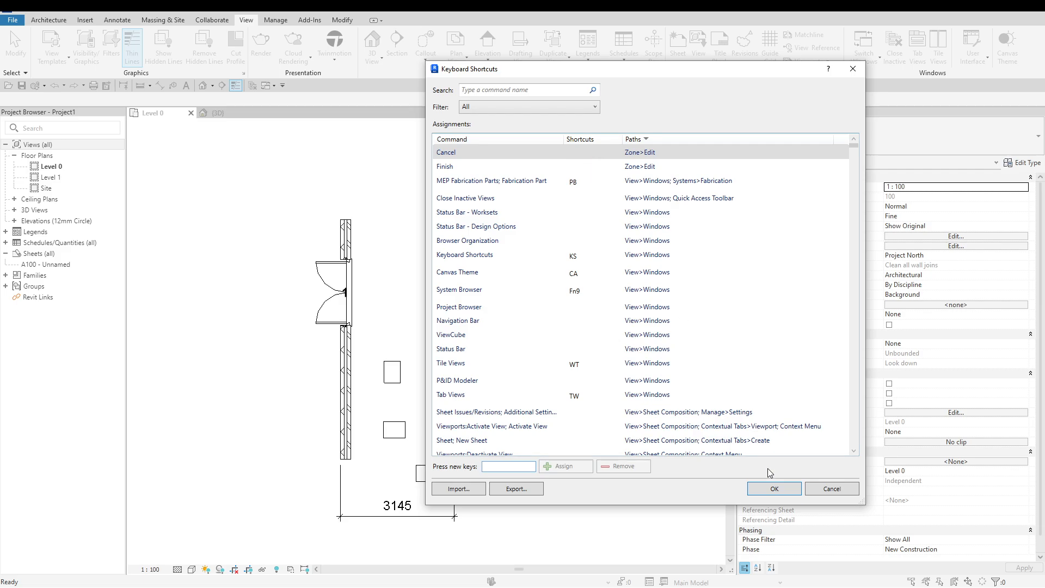
pyautogui.click(815, 490)
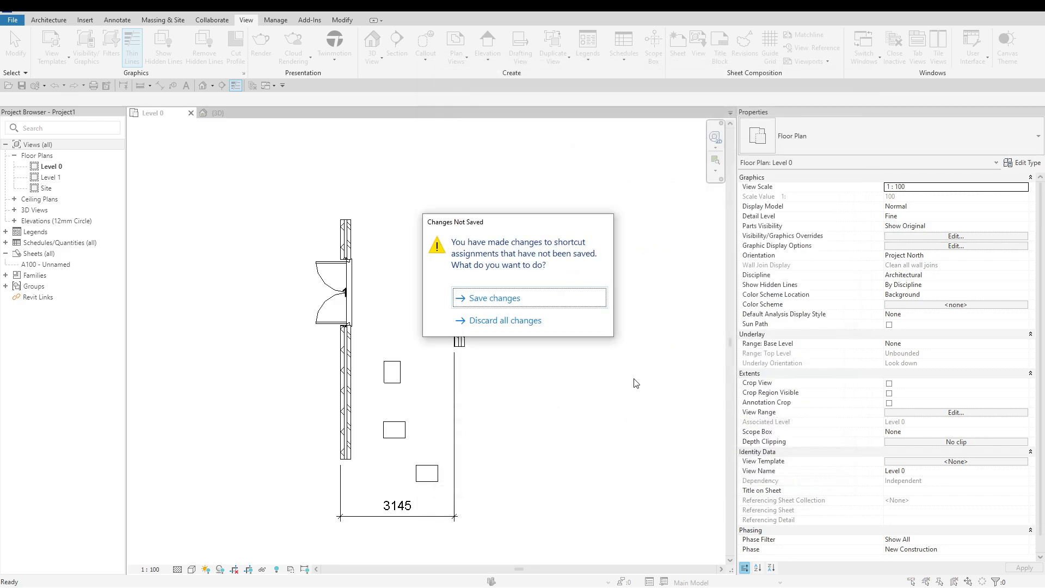
pyautogui.click(553, 321)
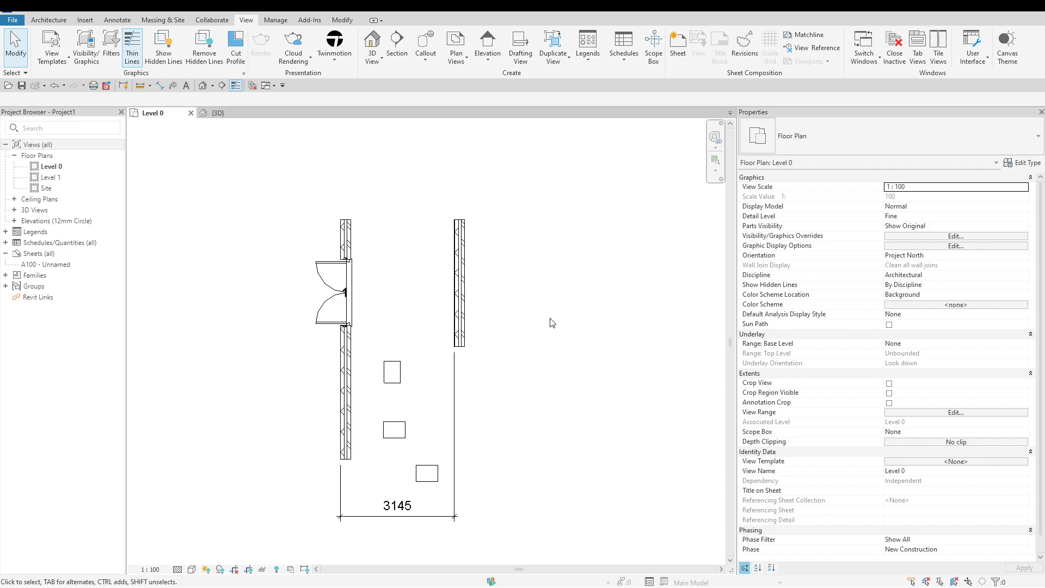
# Step: Start the Door tool to view its placement options, and switch to the Wall tool
pyautogui.click(49, 21)
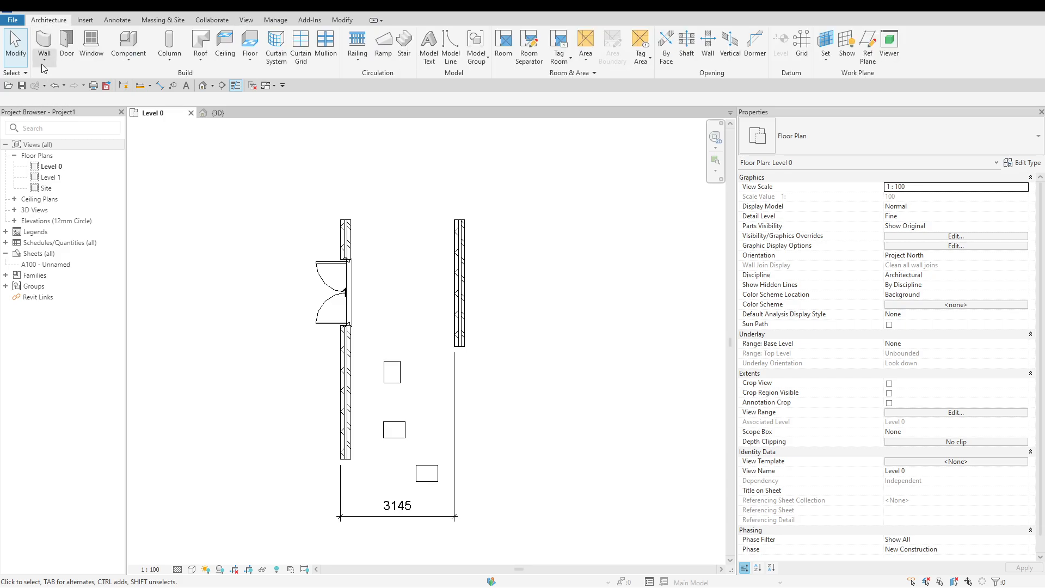
pyautogui.click(67, 41)
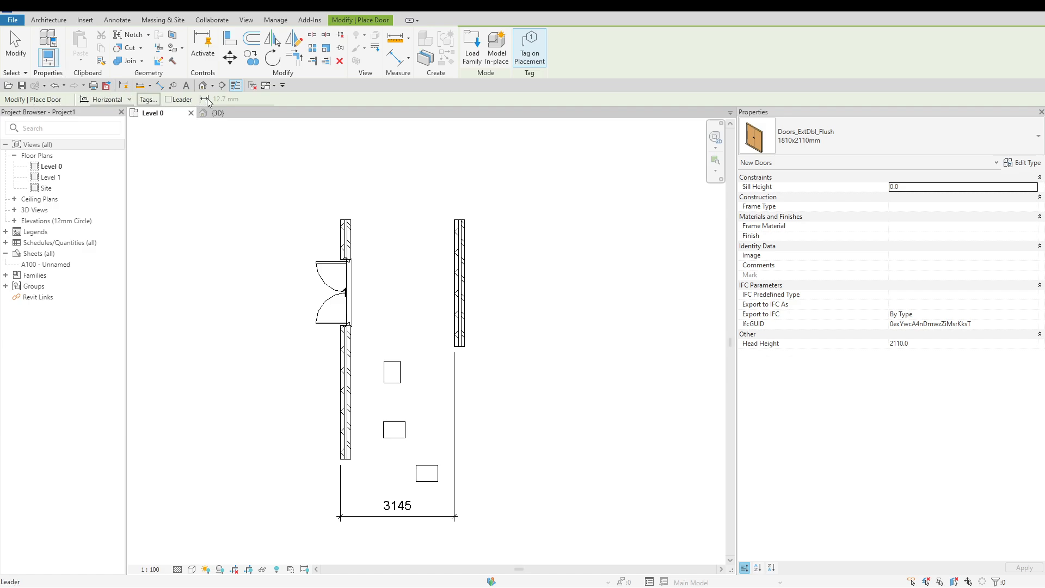
pyautogui.click(62, 22)
pyautogui.click(47, 42)
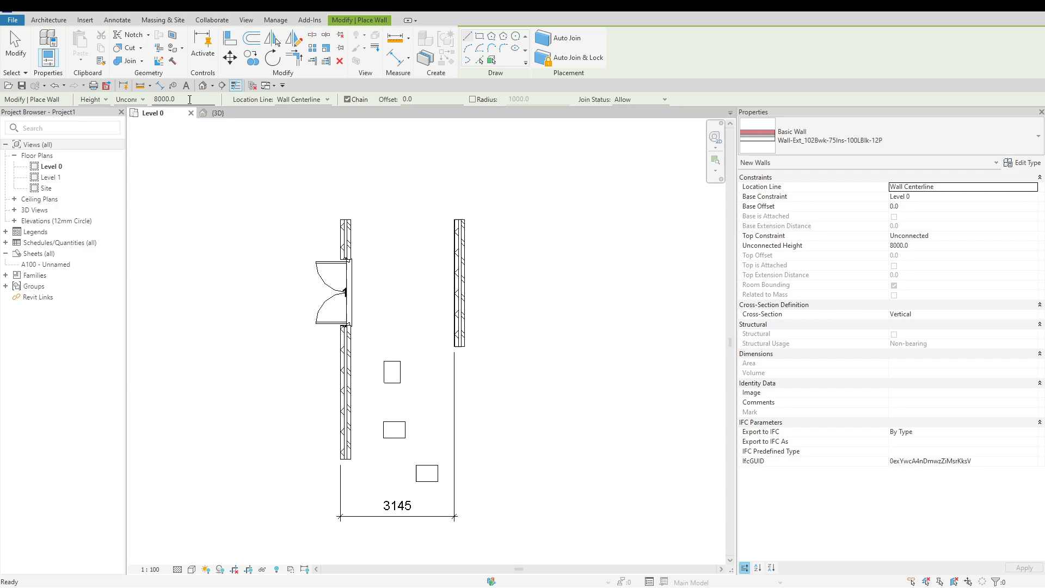
# Step: Set the new wall's height to 6000 and its location line to Finish Face: Interior
pyautogui.click(186, 99)
pyautogui.write('6000')
pyautogui.press('Return')
pyautogui.click(327, 99)
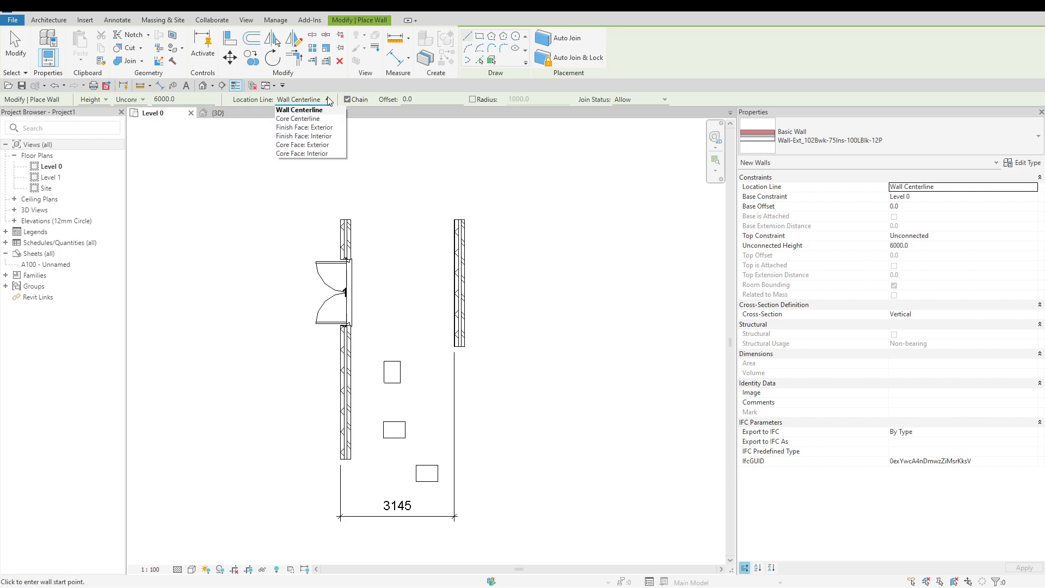
pyautogui.click(324, 136)
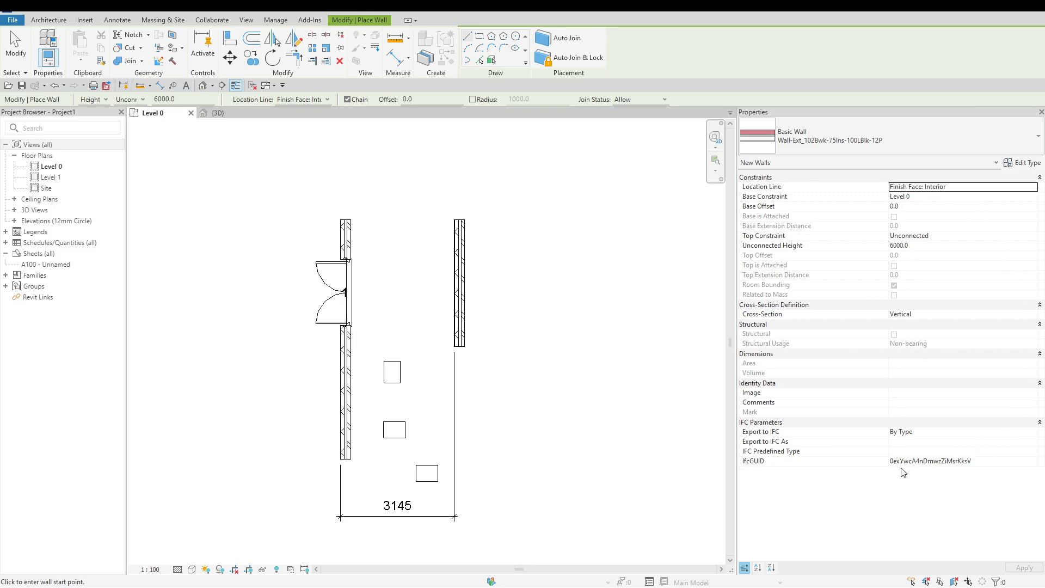
# Step: Set the new wall's unconnected height to 4000 in its instance properties
pyautogui.click(930, 246)
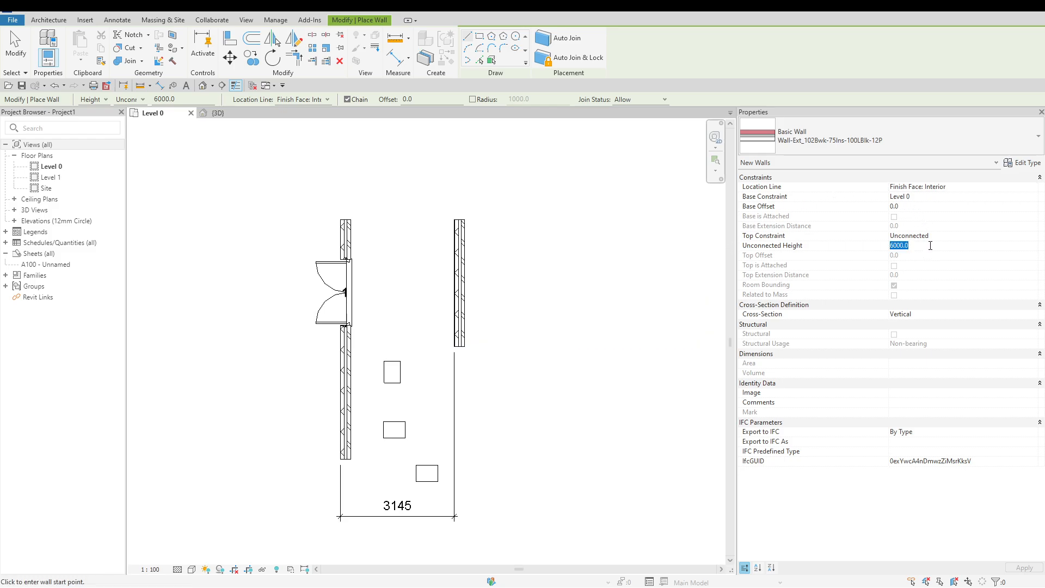
pyautogui.write('40')
pyautogui.press('Return')
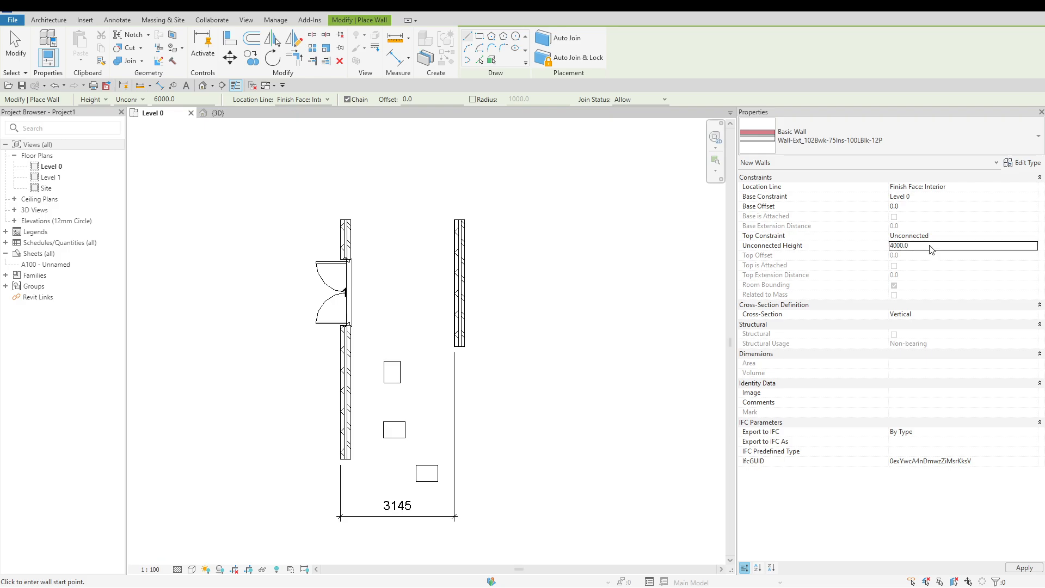
# Step: Examine the basic wall type's properties and layer structure with the preview shown, and leave the Wall tool without drawing
pyautogui.click(1025, 165)
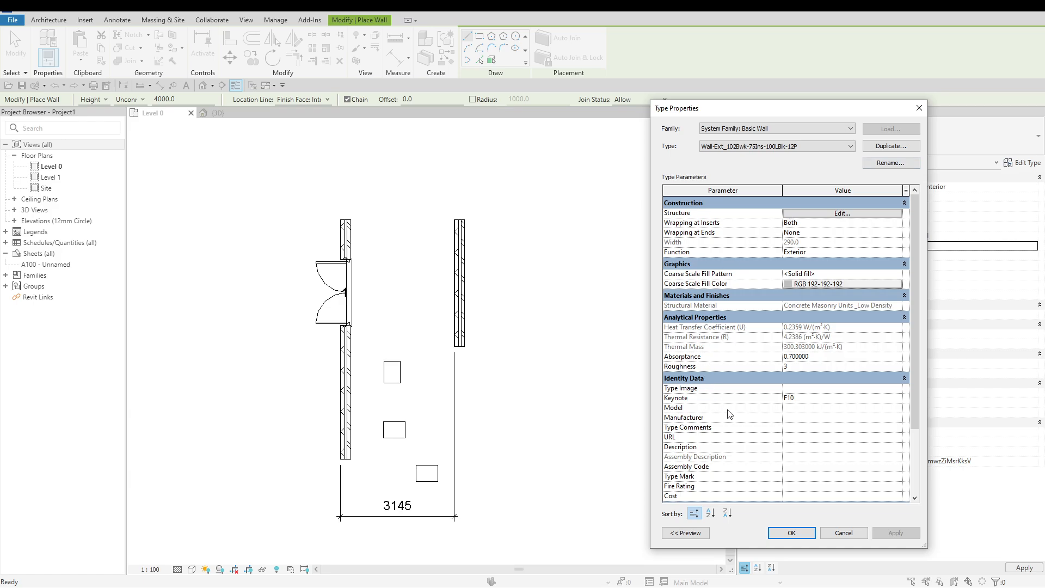
pyautogui.click(870, 214)
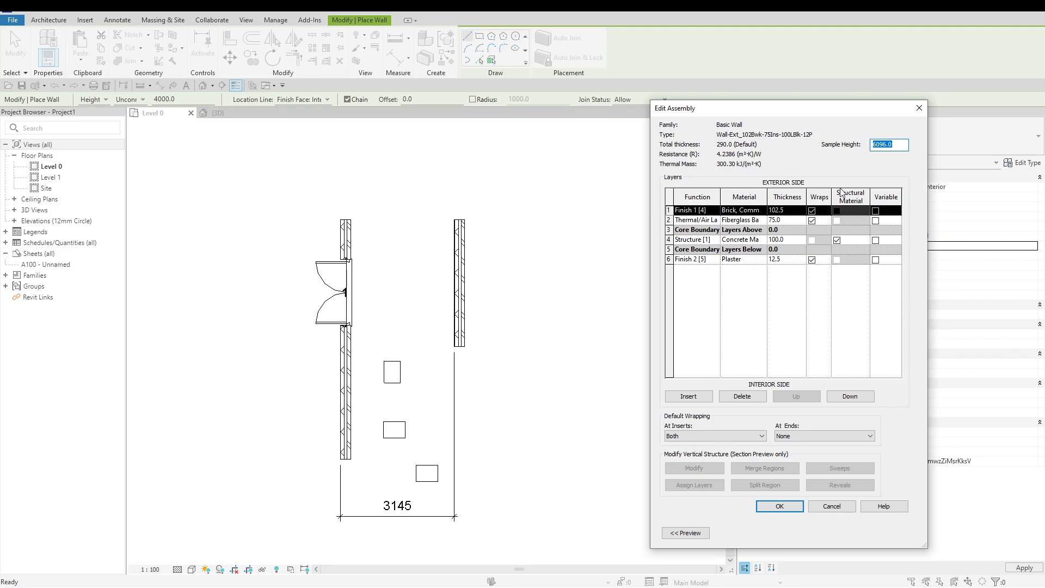
pyautogui.click(685, 534)
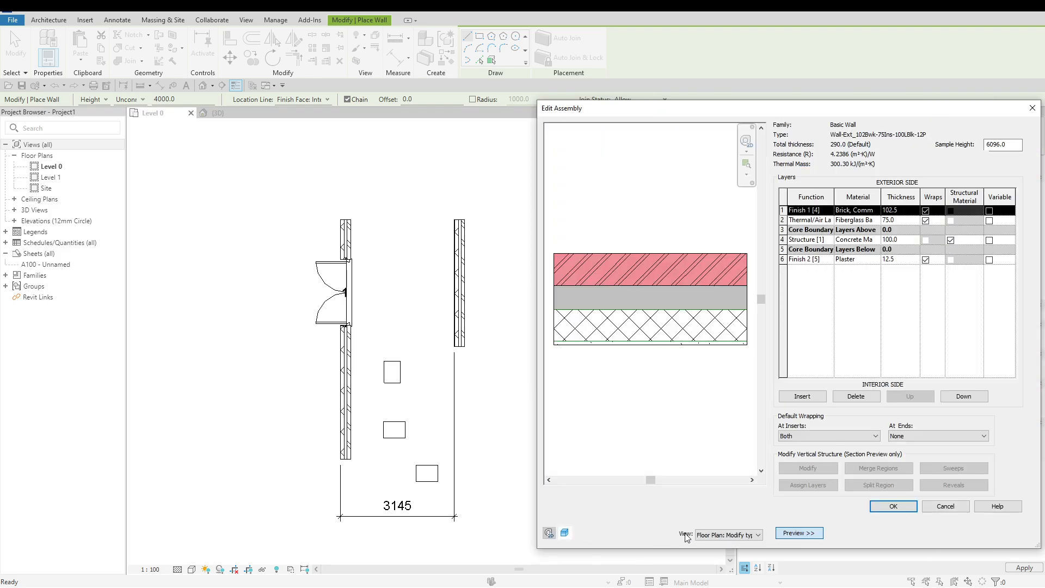
pyautogui.press('Return')
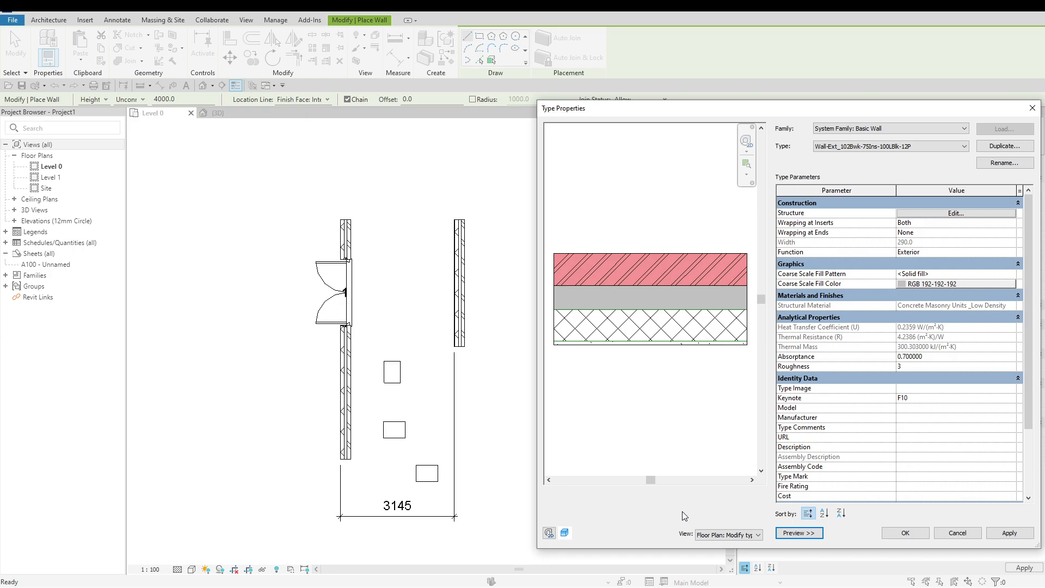
pyautogui.click(1031, 107)
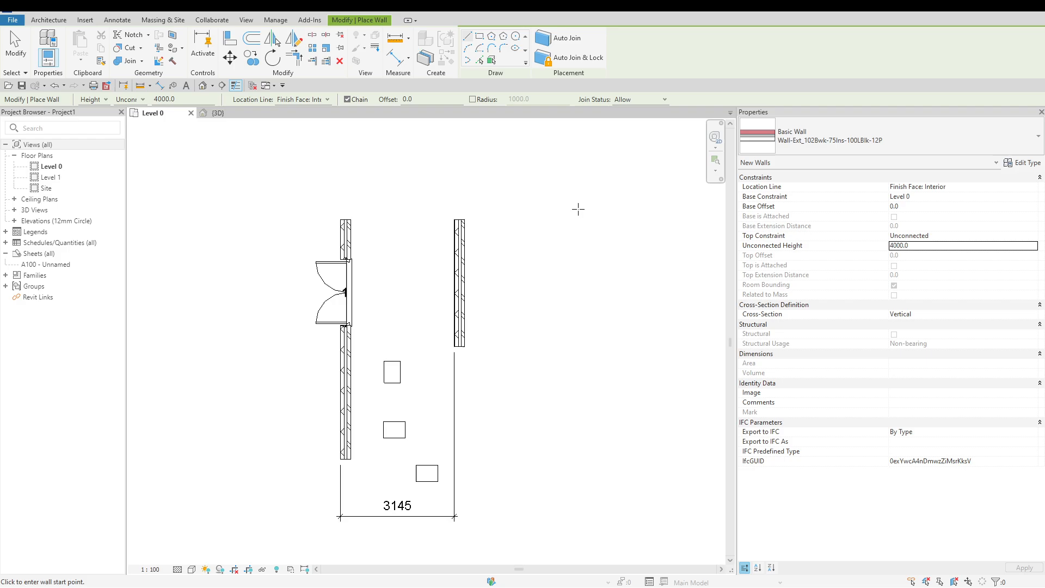
pyautogui.click(543, 211)
pyautogui.press('Escape')
pyautogui.press('Escape')
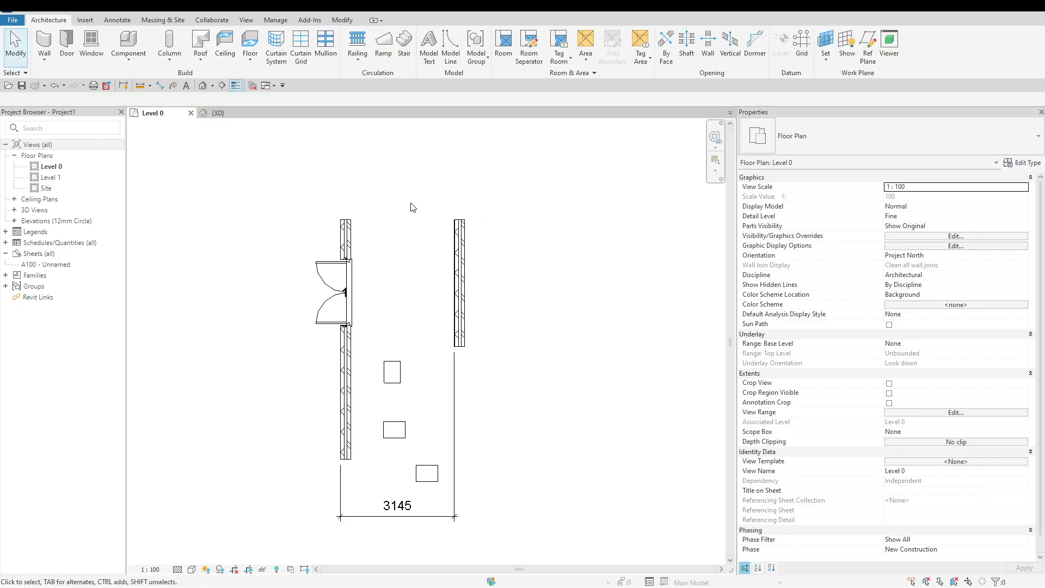
# Step: Undock the Properties palette into the drawing area during door placement, and close the palette after cancelling the door
pyautogui.click(67, 44)
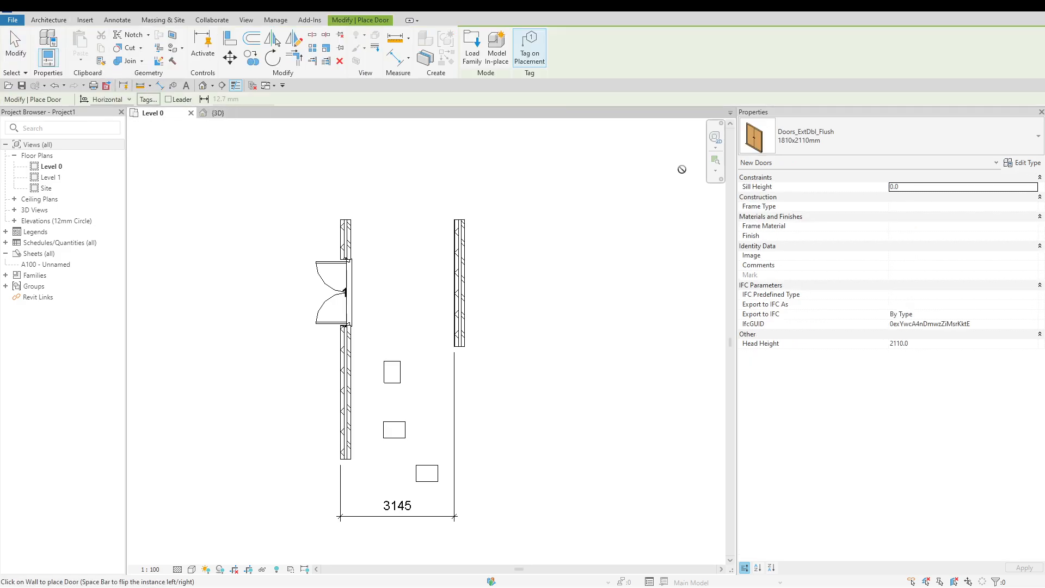
pyautogui.moveTo(968, 112); pyautogui.dragTo(551, 165)
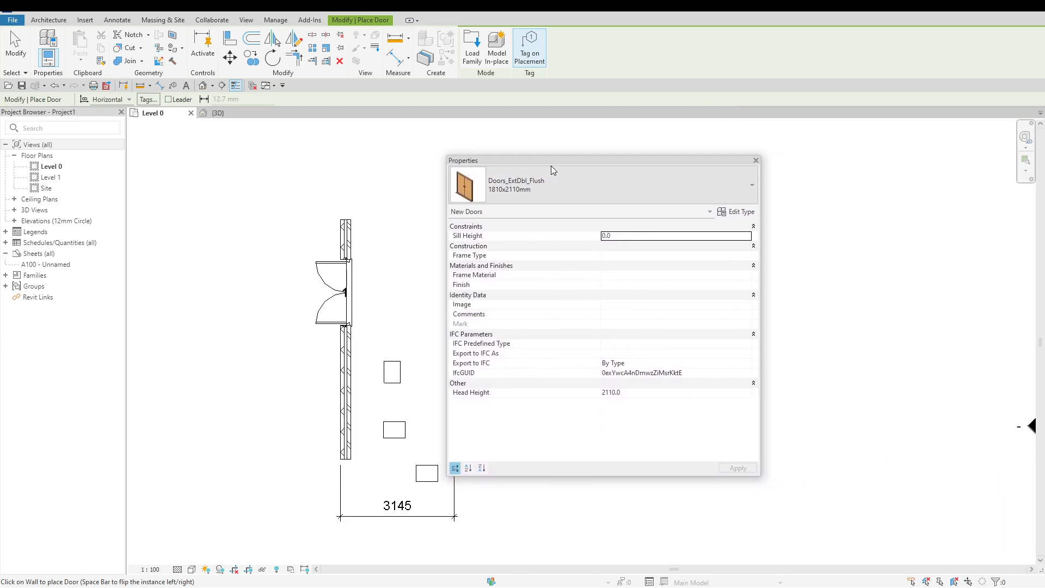
pyautogui.press('Escape')
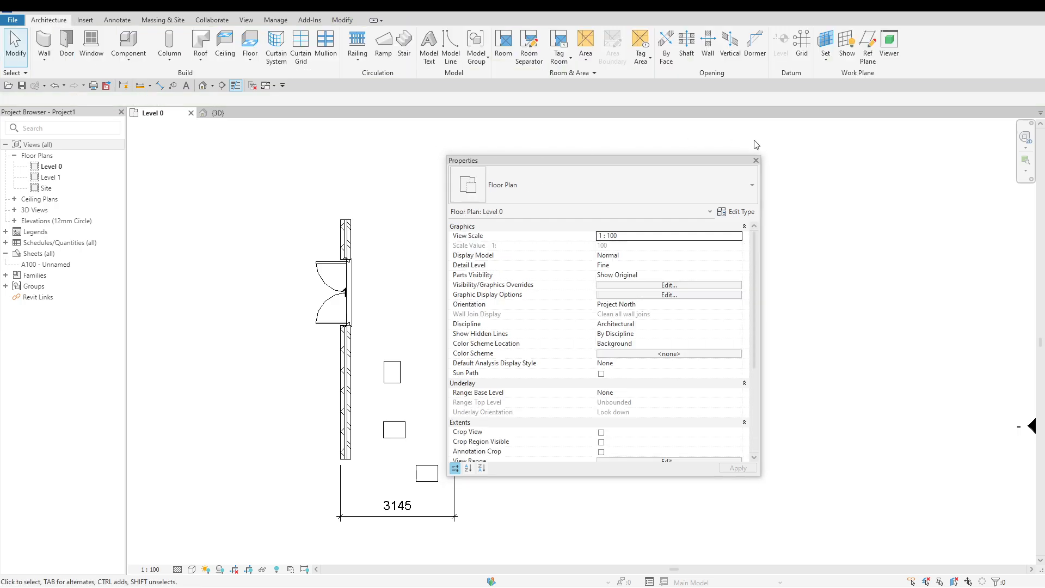
pyautogui.click(756, 160)
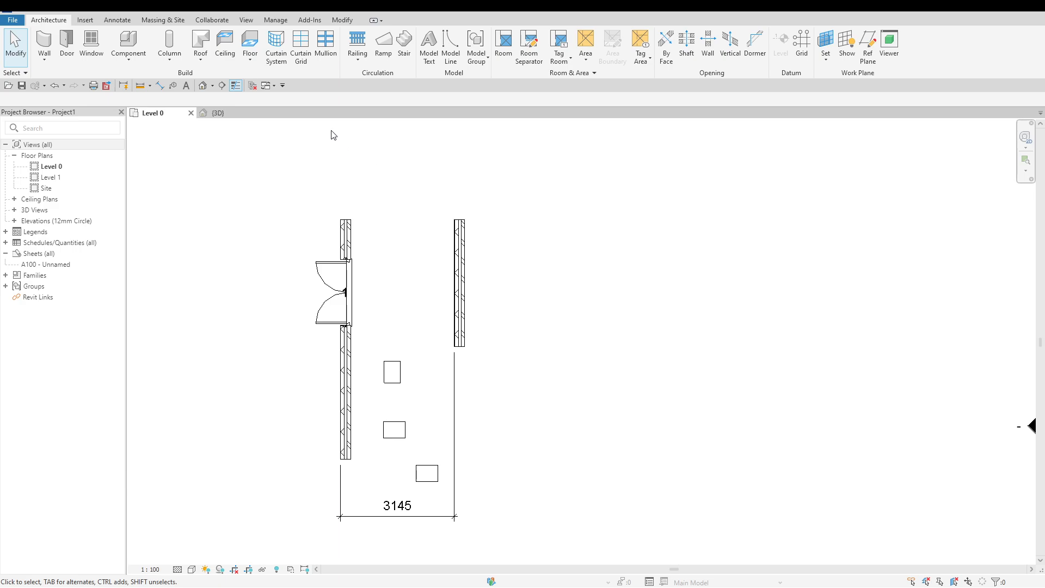
# Step: Turn on the Properties palette through the user interface visibility settings, and close it again
pyautogui.click(245, 20)
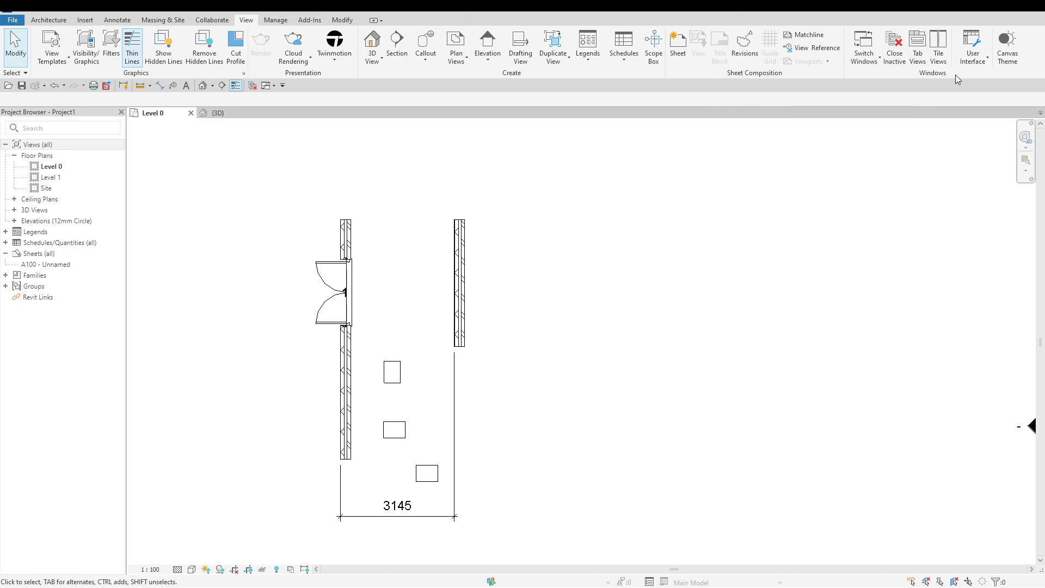
pyautogui.click(987, 57)
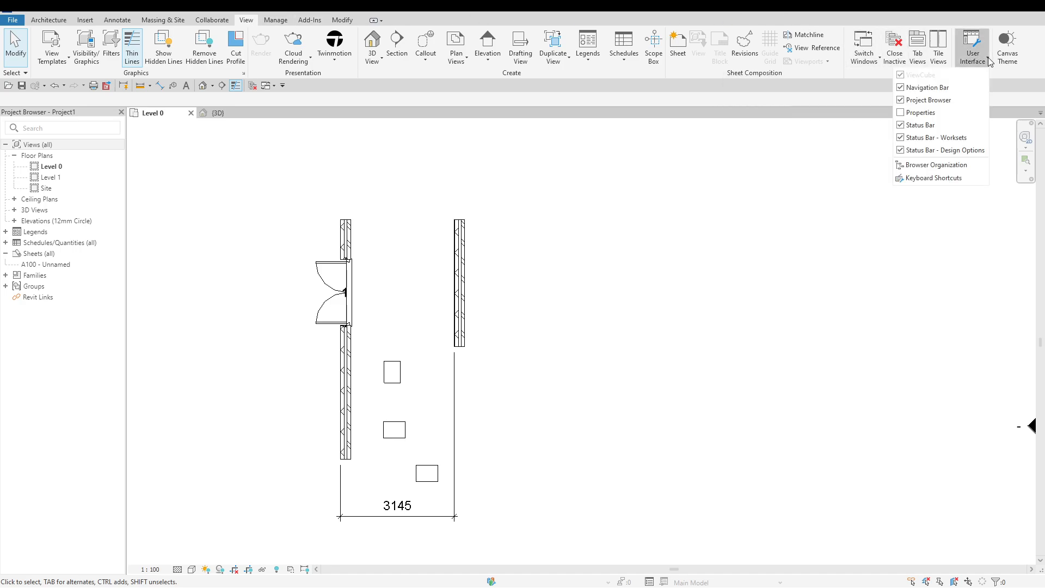
pyautogui.click(961, 113)
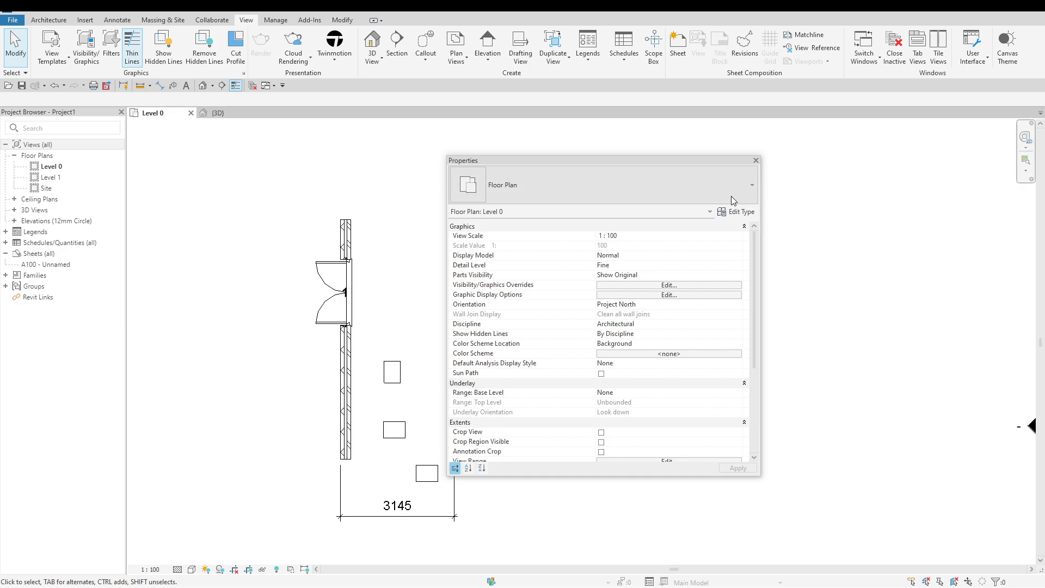
pyautogui.click(755, 160)
# Step: Redisplay the Properties palette docked opposite the Project Browser, and widen both palettes slightly
pyautogui.rightClick(569, 196)
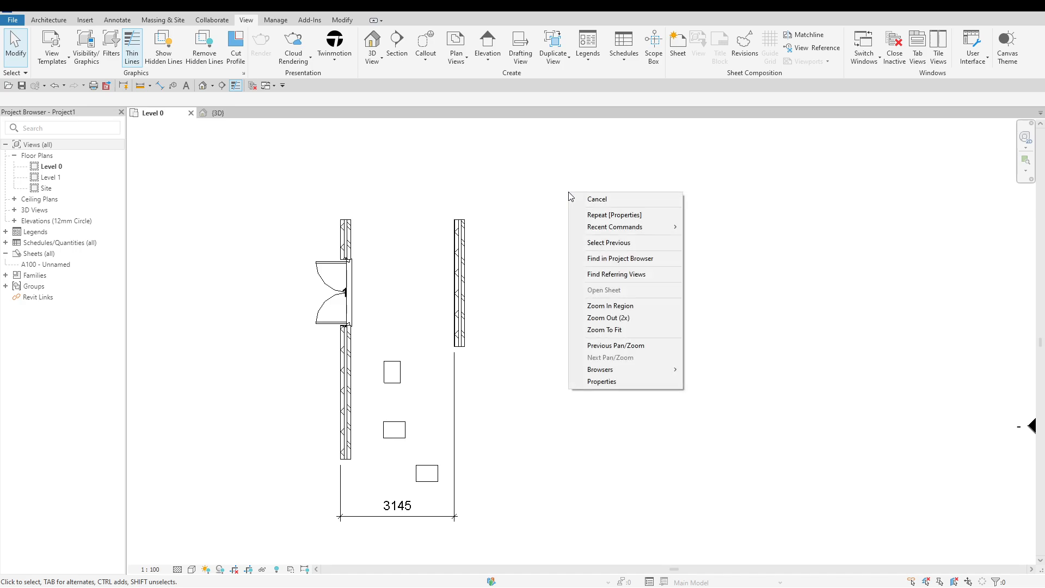
pyautogui.click(625, 384)
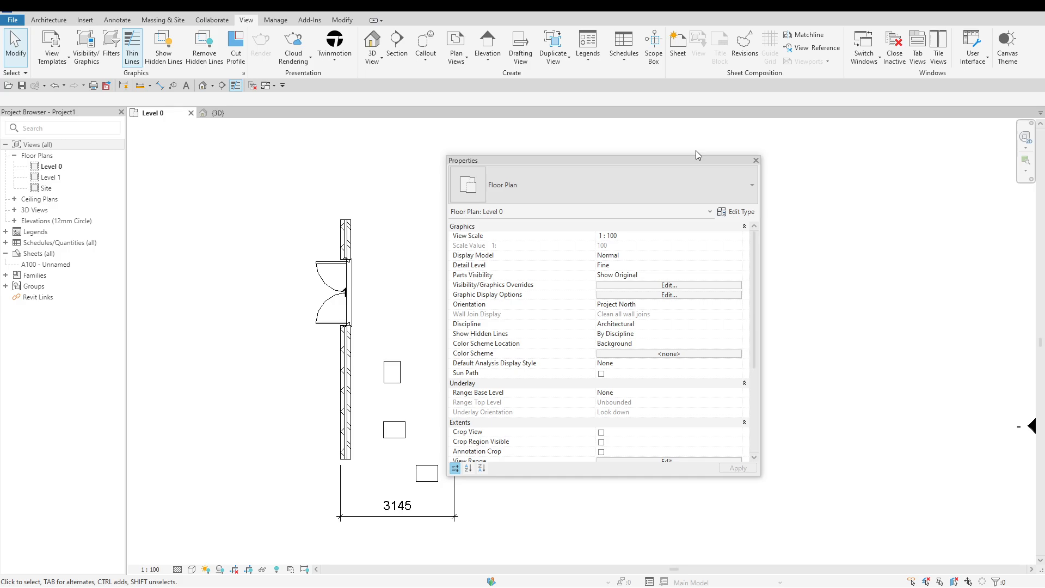
pyautogui.moveTo(697, 159); pyautogui.dragTo(1043, 136)
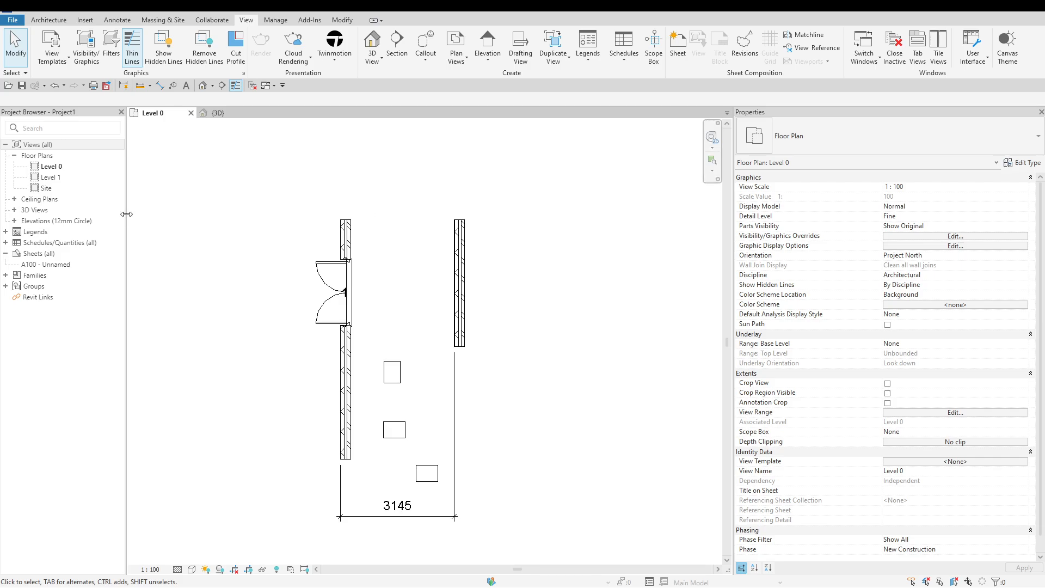
pyautogui.moveTo(127, 214); pyautogui.dragTo(131, 214)
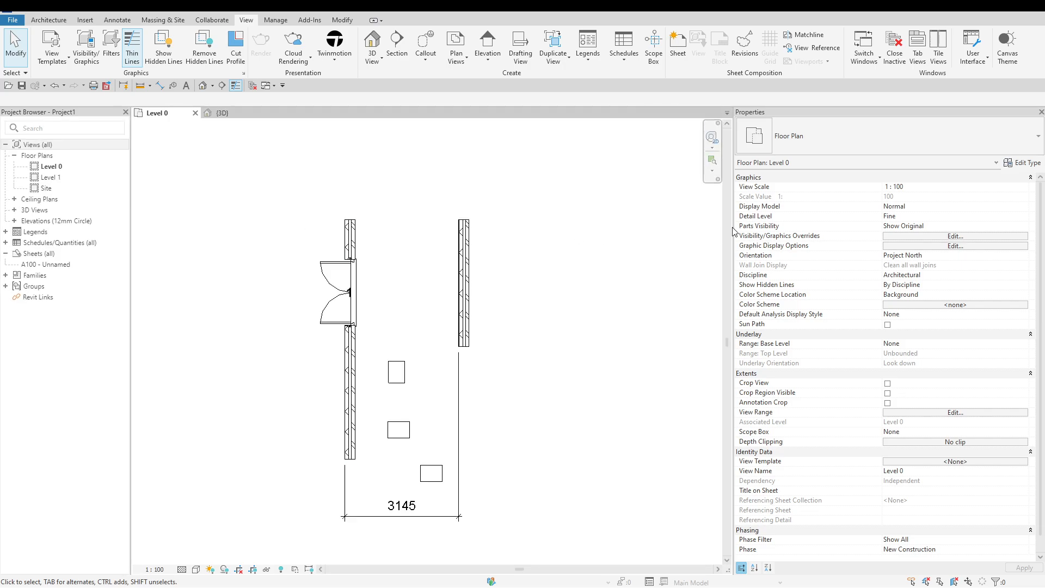
pyautogui.moveTo(731, 231); pyautogui.dragTo(710, 229)
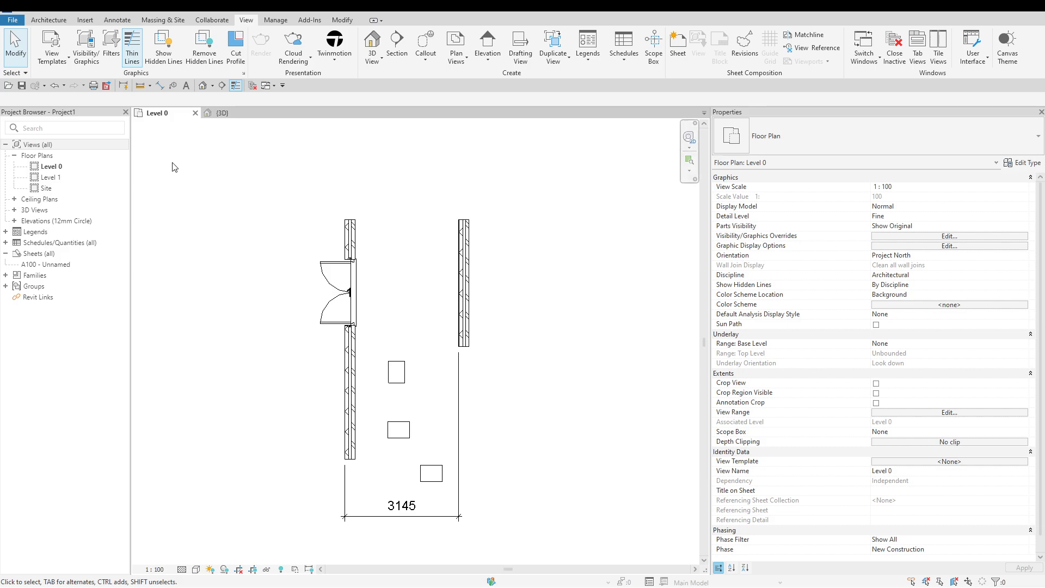
# Step: Start placing a window and examine the type properties of the 910x910mm Windows_Sgl_Plain type without changing them
pyautogui.click(49, 21)
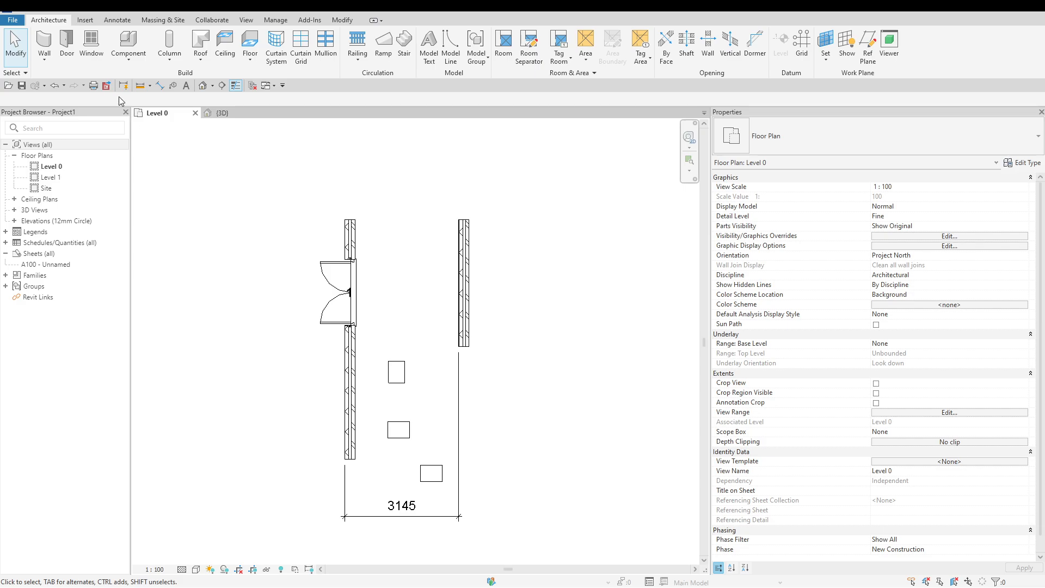
pyautogui.click(91, 43)
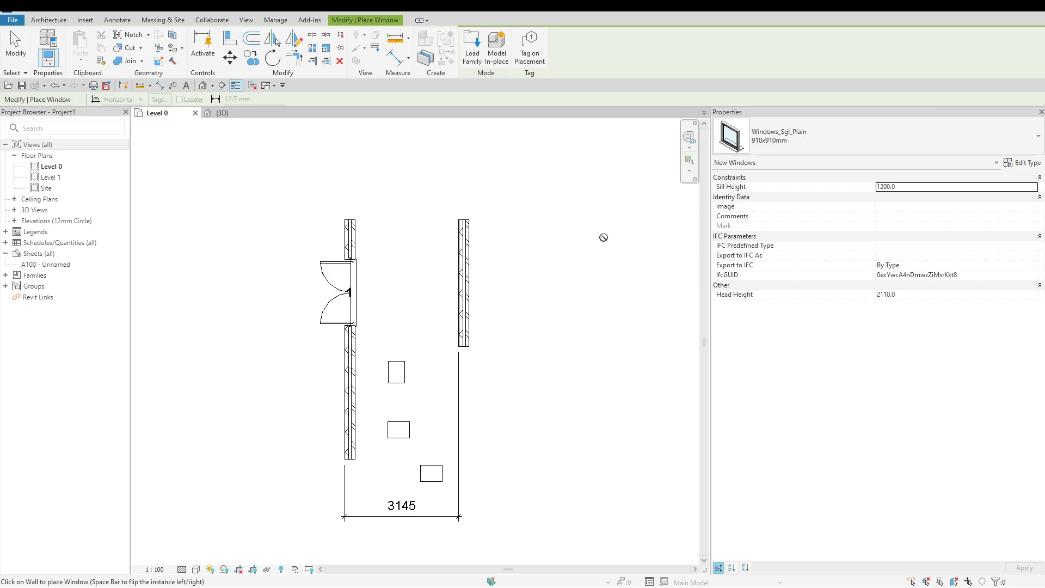
pyautogui.click(1020, 164)
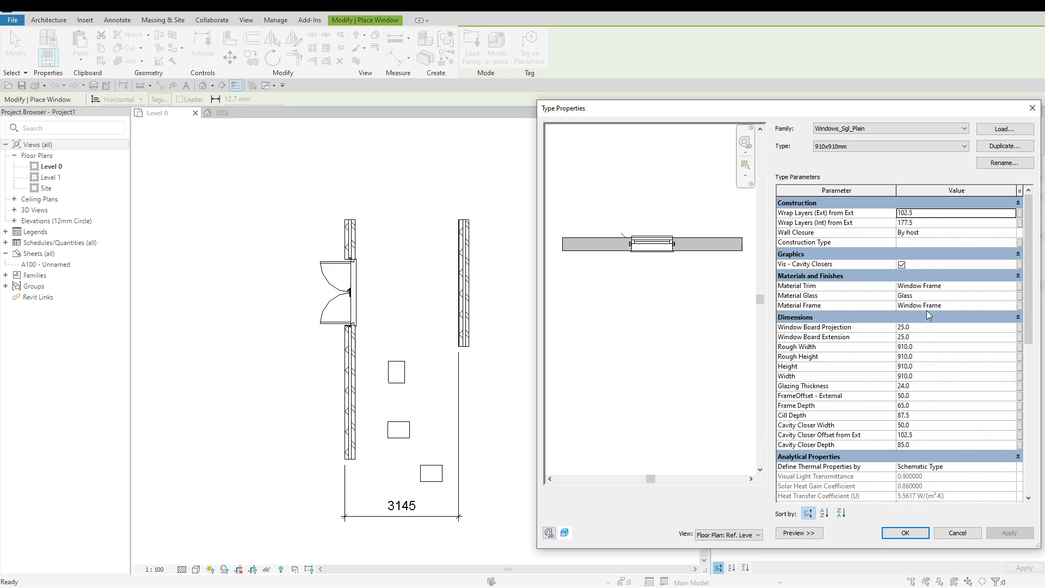
pyautogui.press('Escape')
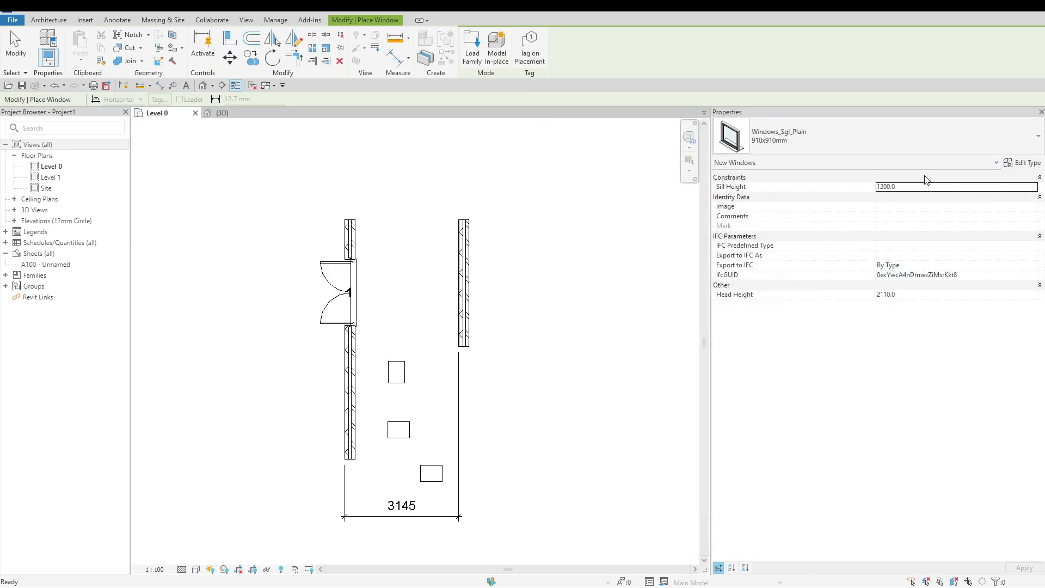
# Step: Choose the 1810x1210mm window type, search the available types for 910, and leave the Window tool without placing a window
pyautogui.click(906, 140)
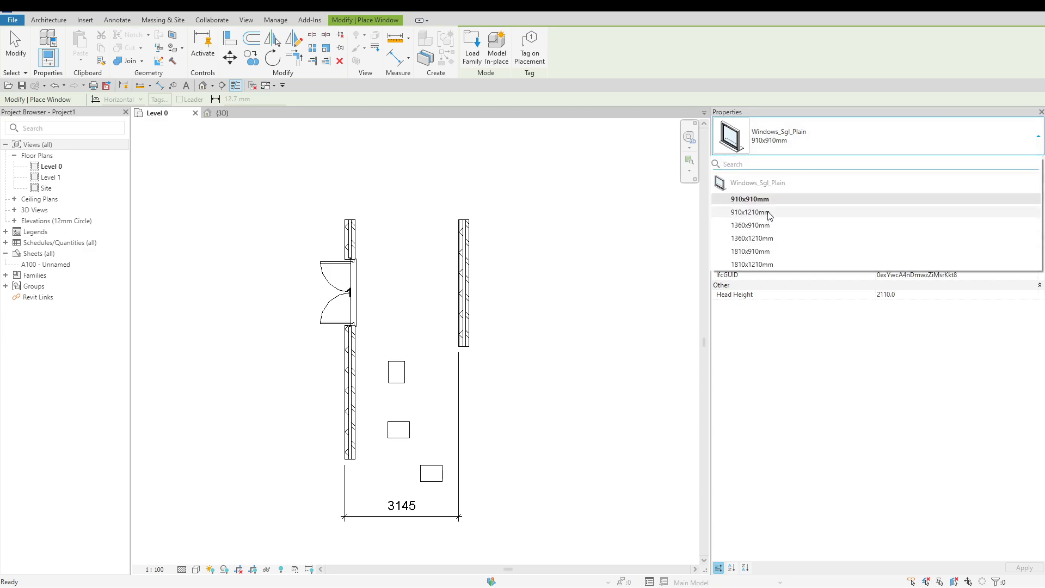
pyautogui.click(771, 264)
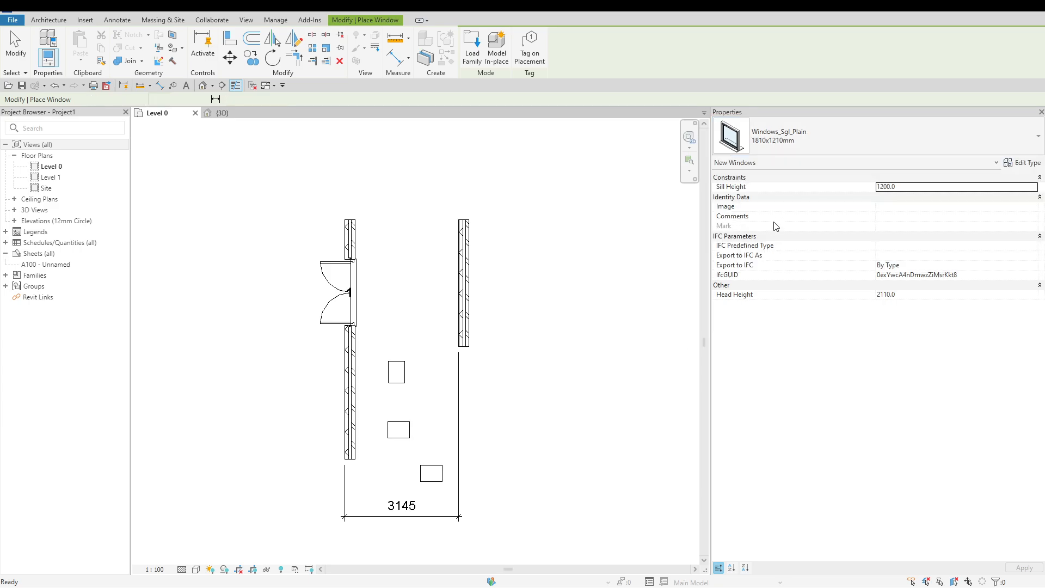
pyautogui.click(786, 141)
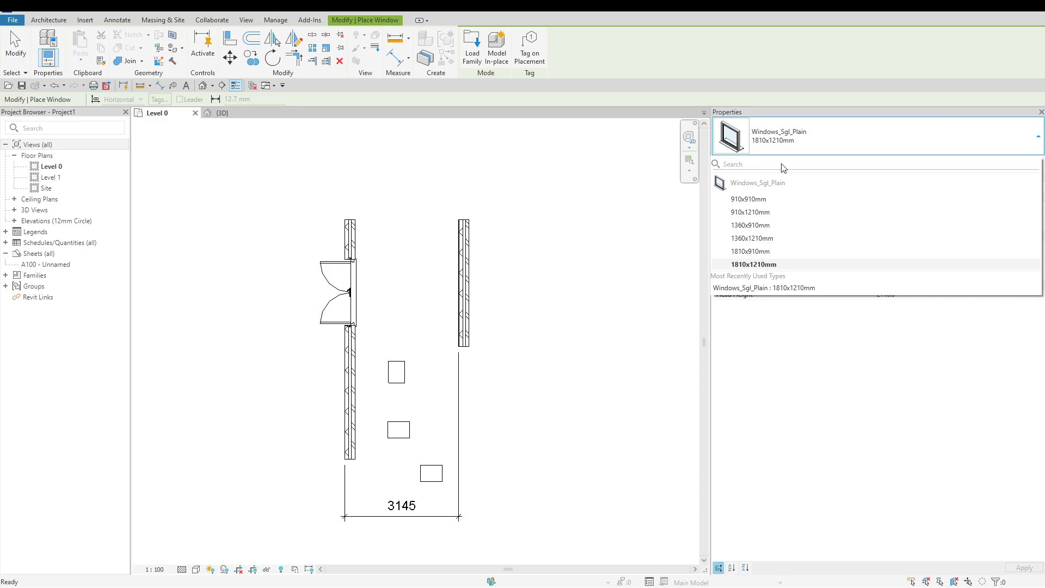
pyautogui.write('910')
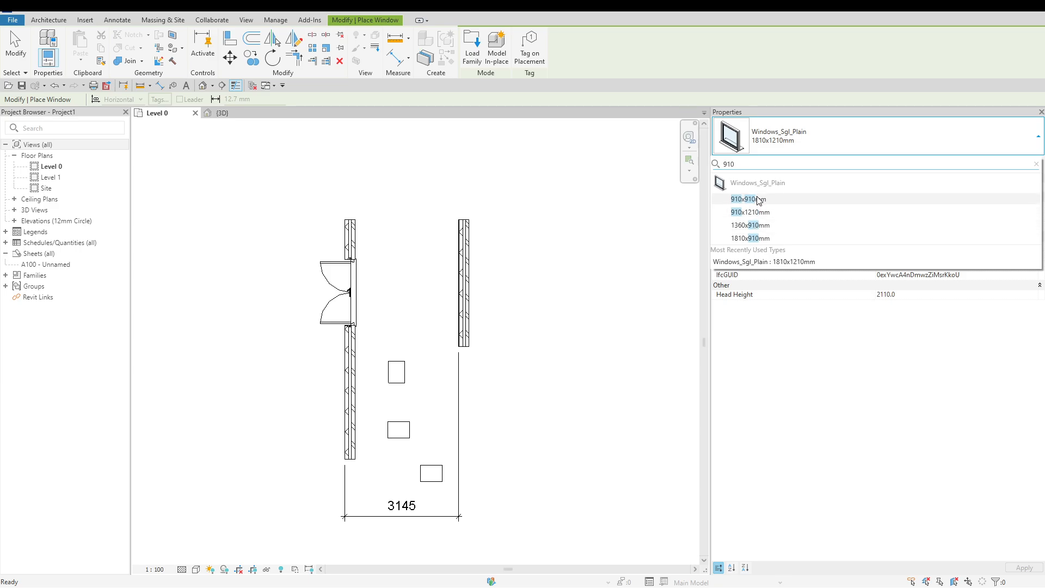
pyautogui.moveTo(760, 204)
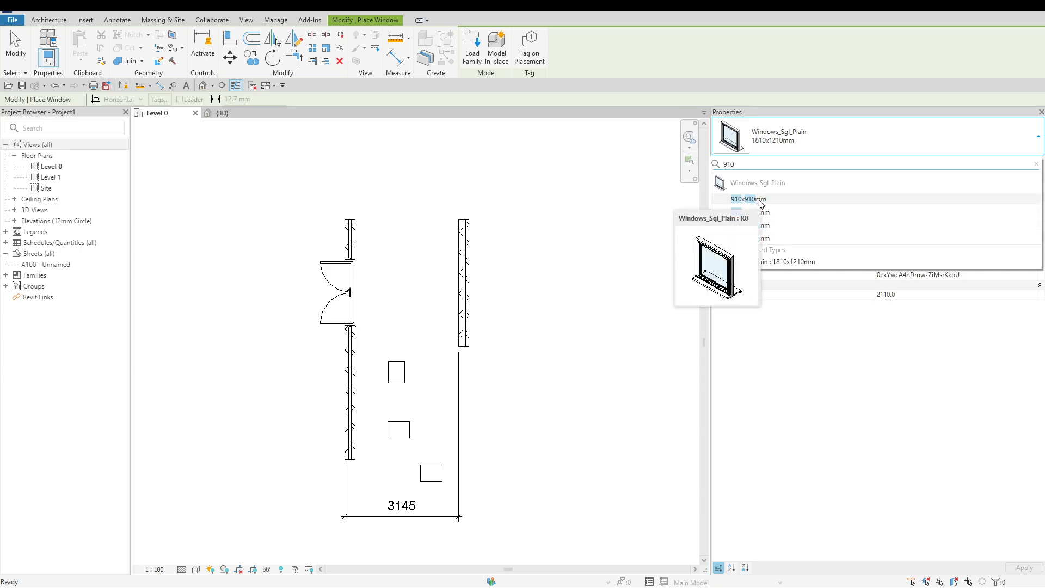
pyautogui.press('Escape')
pyautogui.press('Escape')
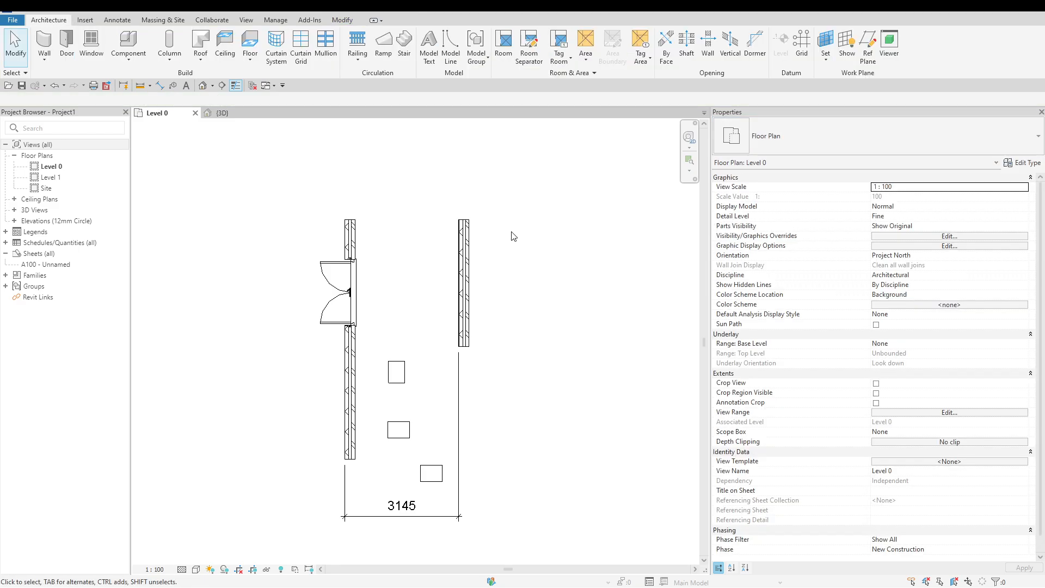
# Step: Examine the shared properties of both walls, and filter a mixed selection's properties to Walls and to Doors before clearing the selection
pyautogui.moveTo(511, 230); pyautogui.dragTo(337, 174)
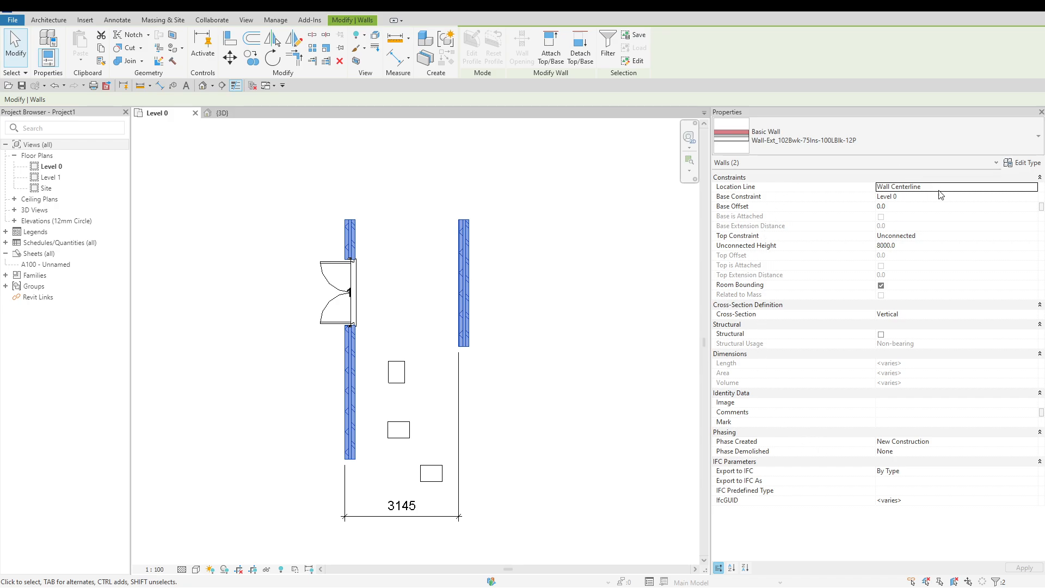
pyautogui.click(643, 175)
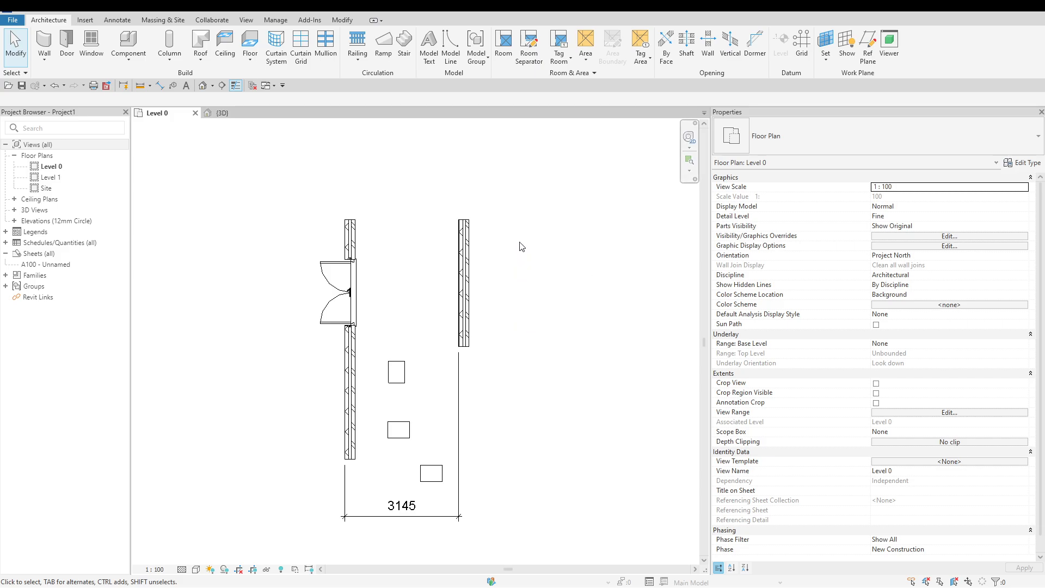
pyautogui.moveTo(546, 373); pyautogui.dragTo(346, 193)
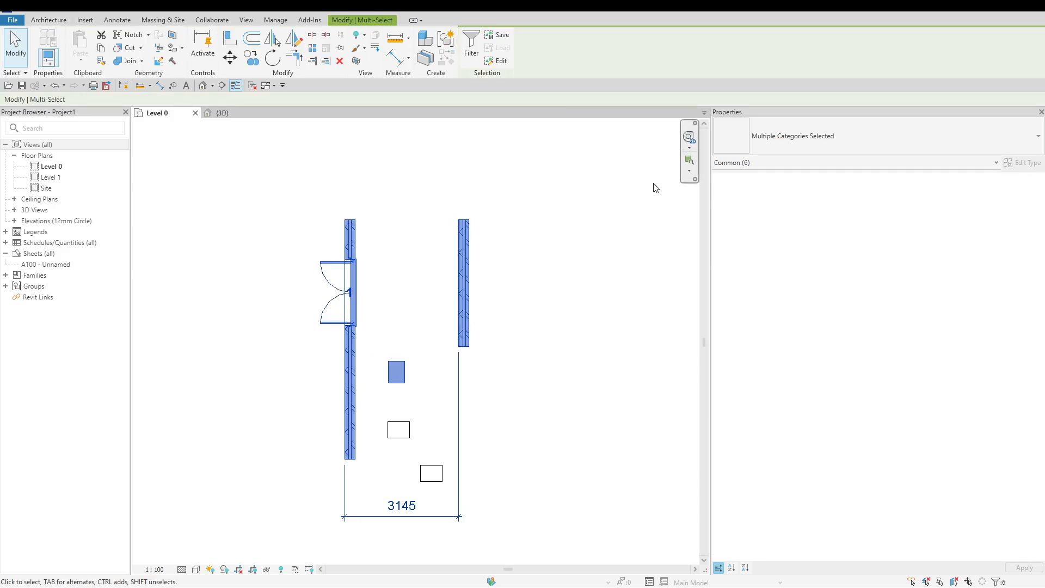
pyautogui.click(755, 164)
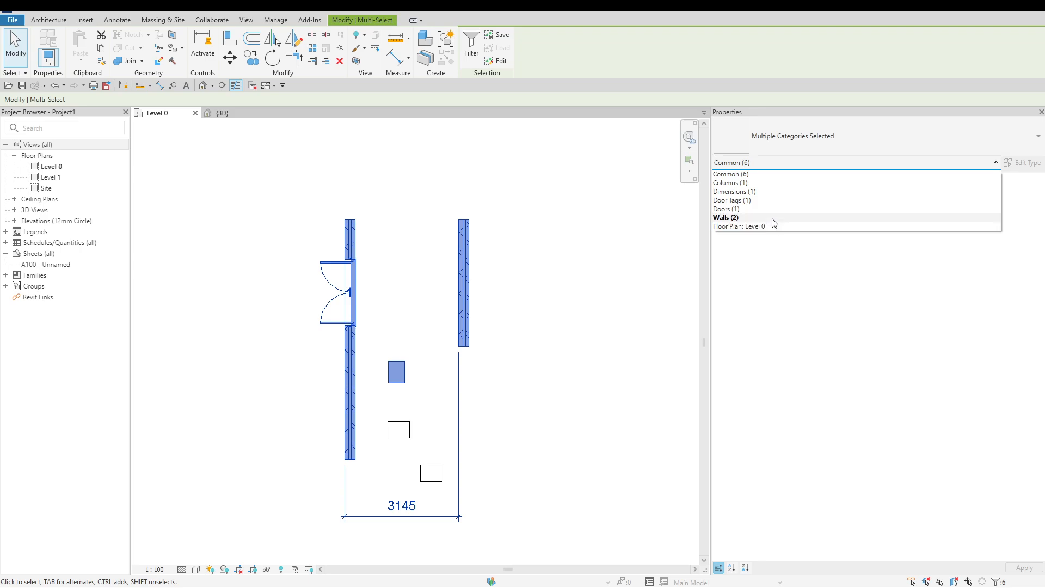
pyautogui.click(729, 218)
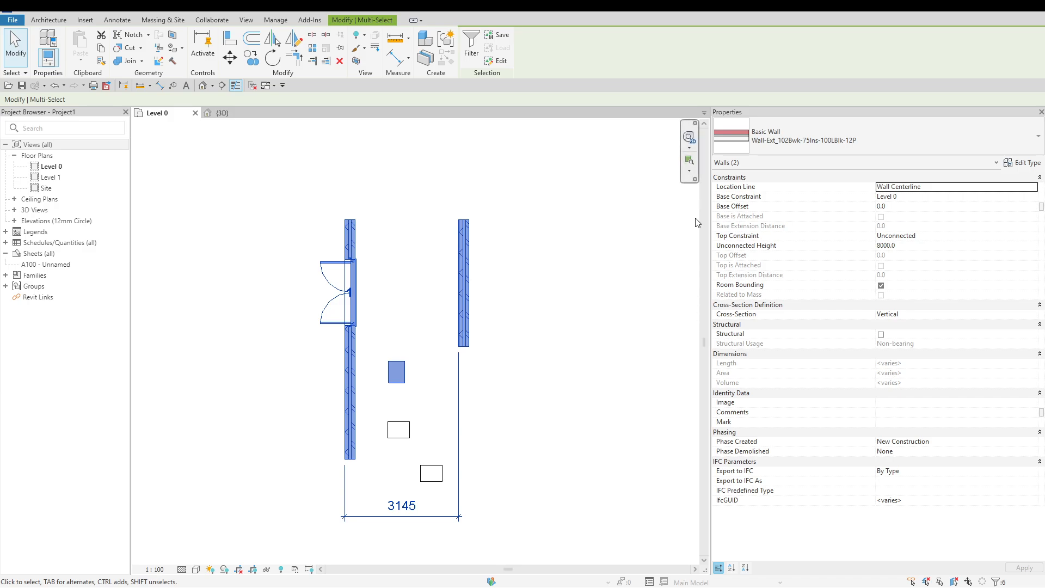
pyautogui.click(762, 163)
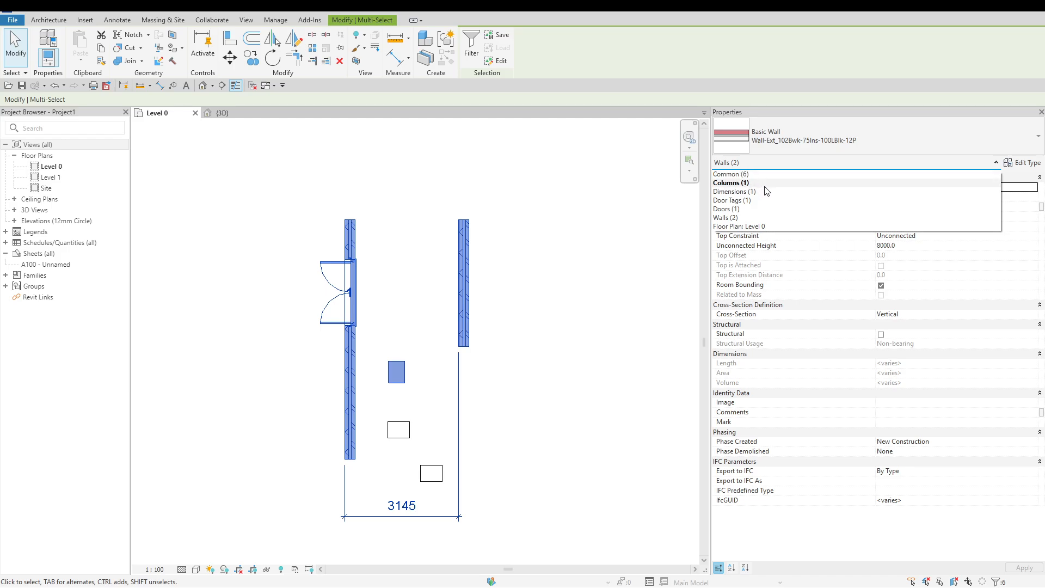
pyautogui.click(761, 209)
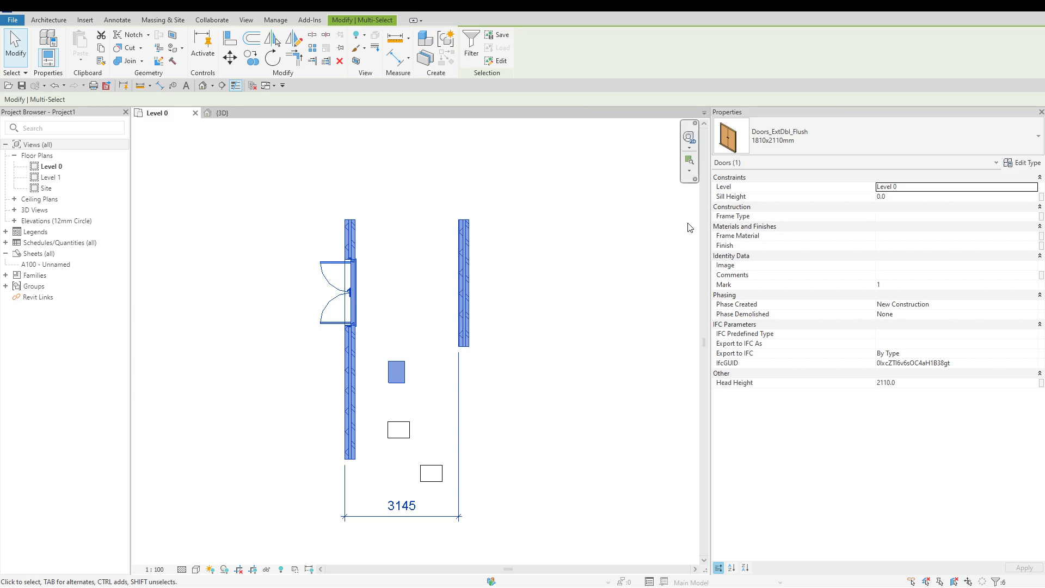
pyautogui.press('Escape')
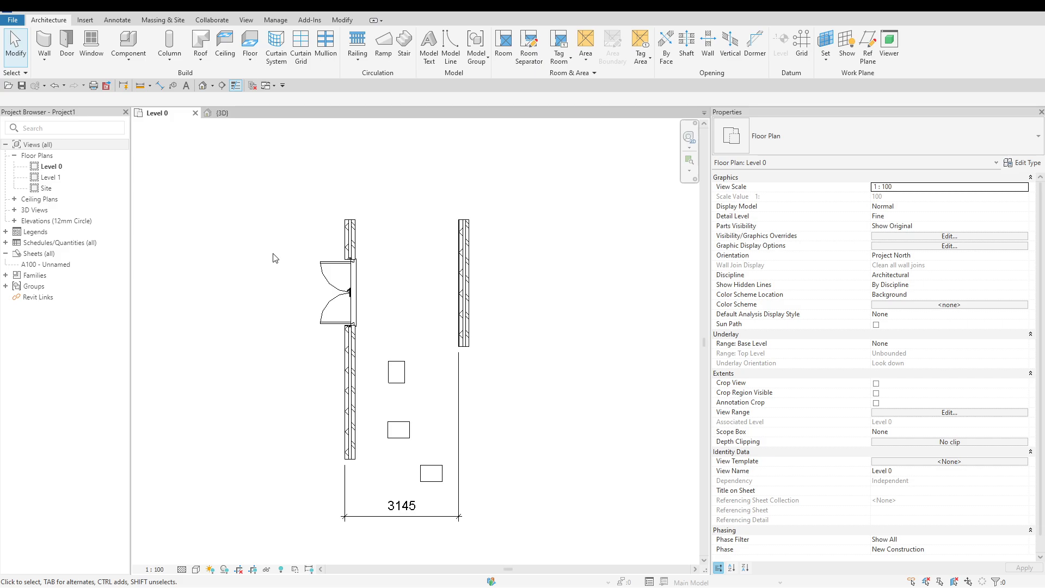
# Step: Flip the double door so its leaves swing to the opposite side of the wall, and deselect it
pyautogui.click(320, 266)
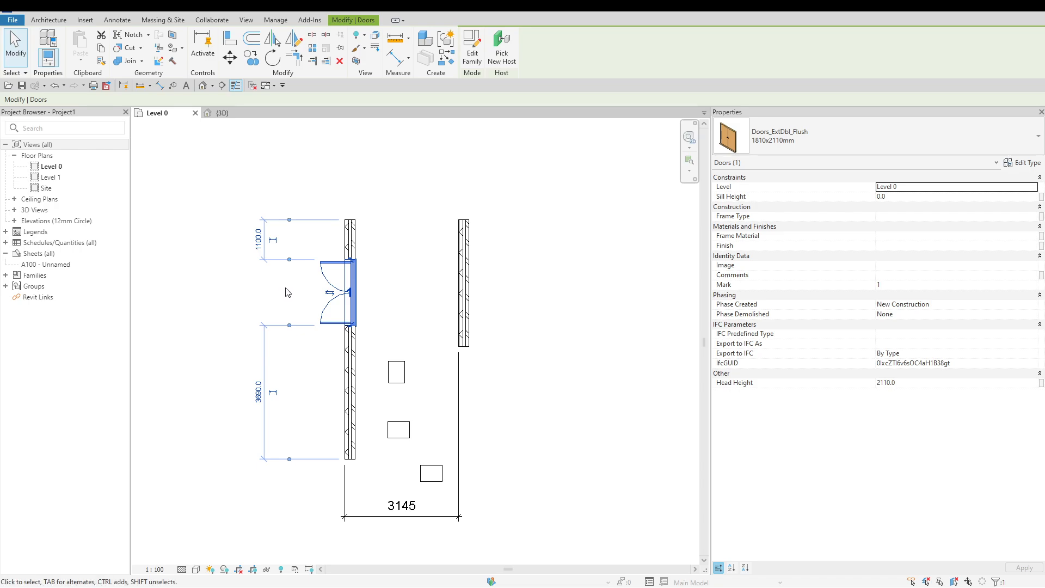
pyautogui.click(330, 295)
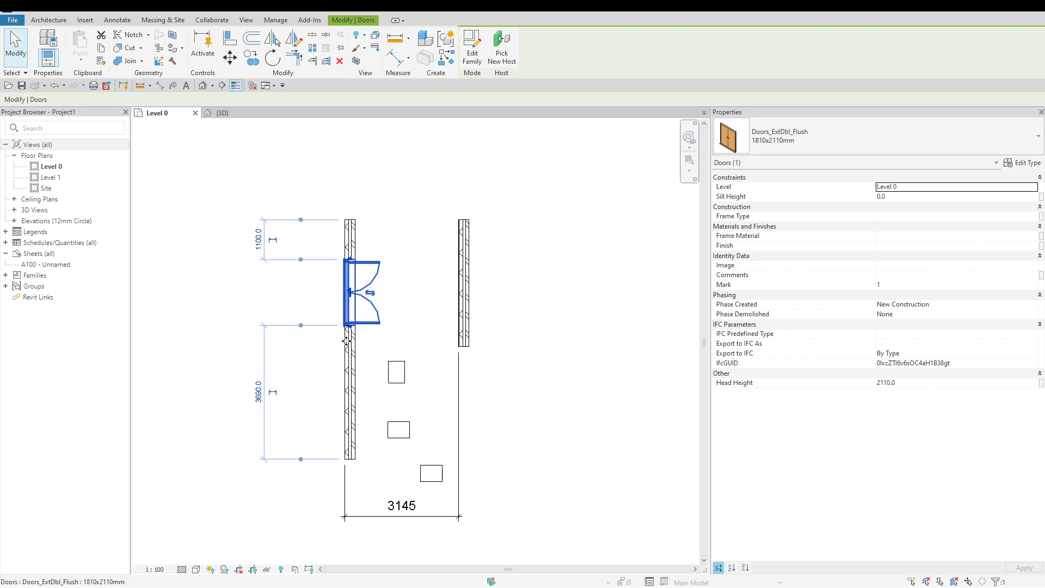
pyautogui.click(320, 349)
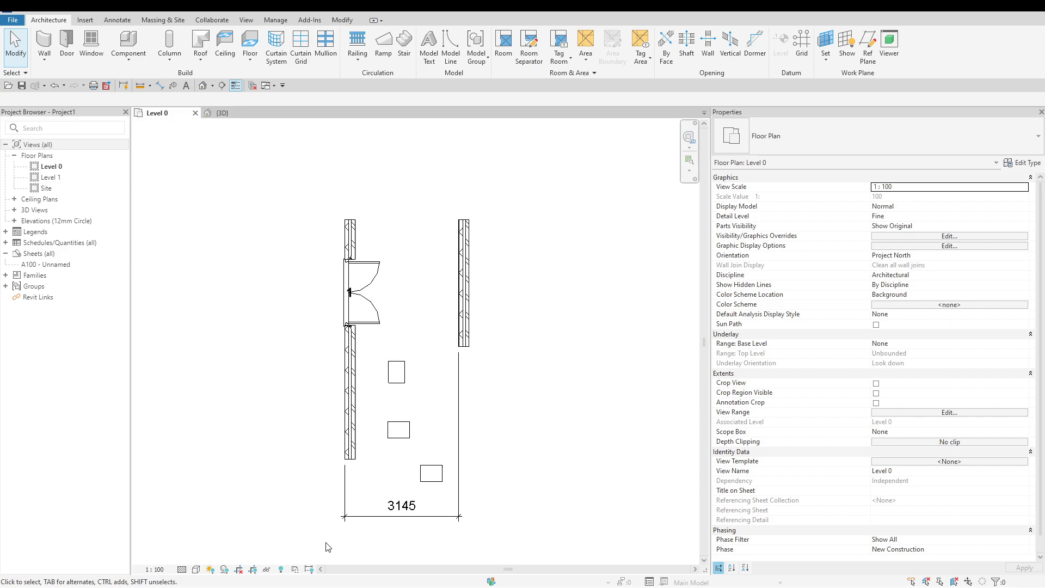
# Step: Set the Level 0 floor plan's view scale to 1:20 and inspect the walls' hatching
pyautogui.click(170, 569)
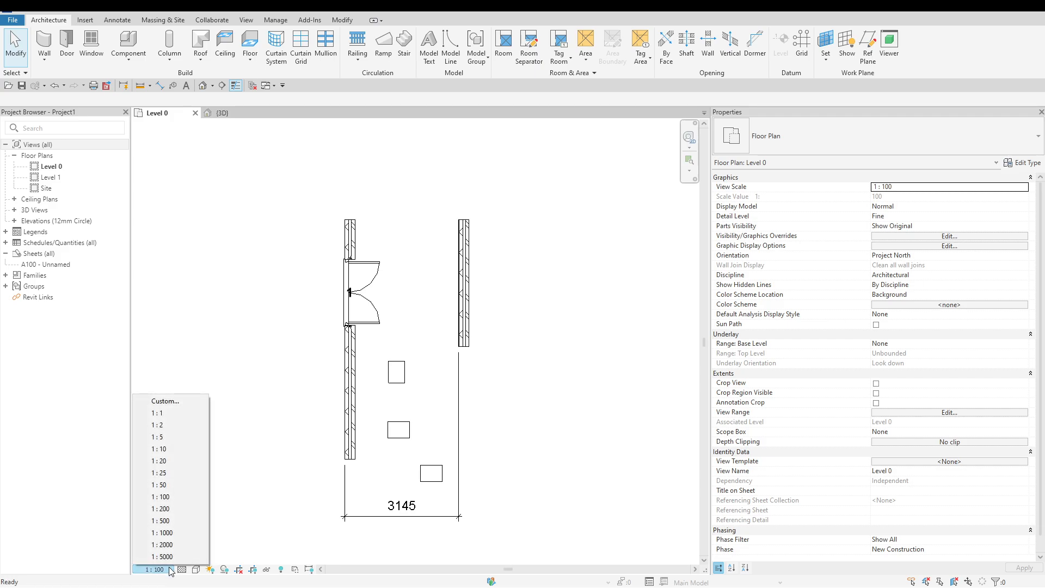
pyautogui.click(183, 462)
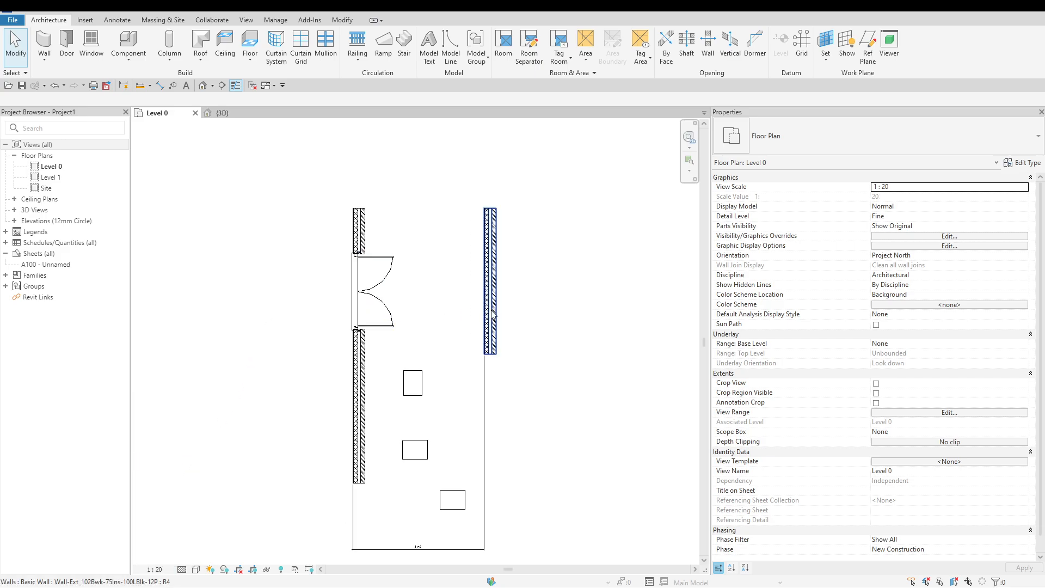
pyautogui.scroll(2, 494, 314)
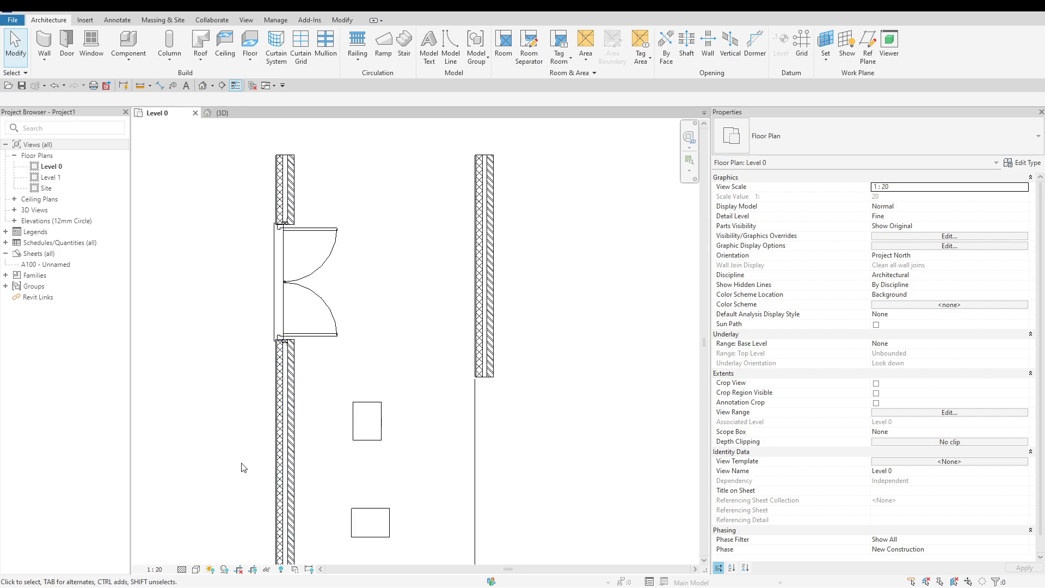
# Step: Set the Level 0 floor plan's view scale to 1:1000
pyautogui.click(169, 570)
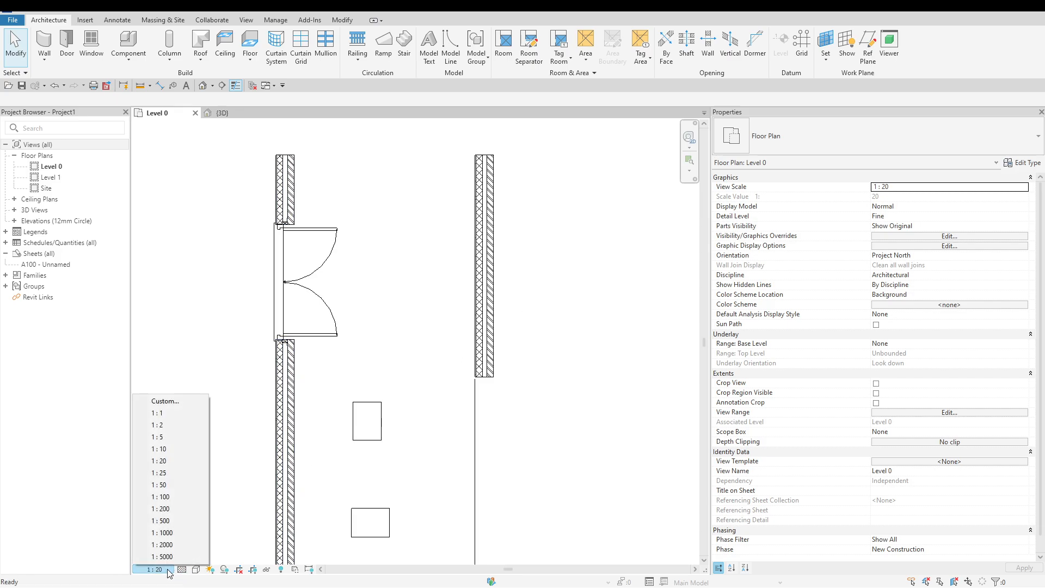
pyautogui.click(173, 532)
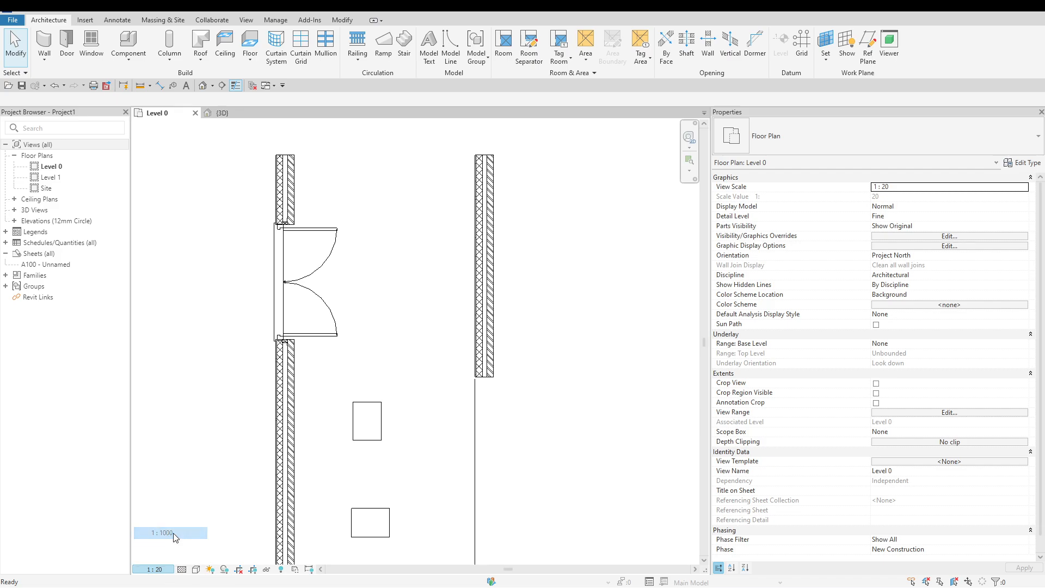
pyautogui.scroll(-4, 481, 312)
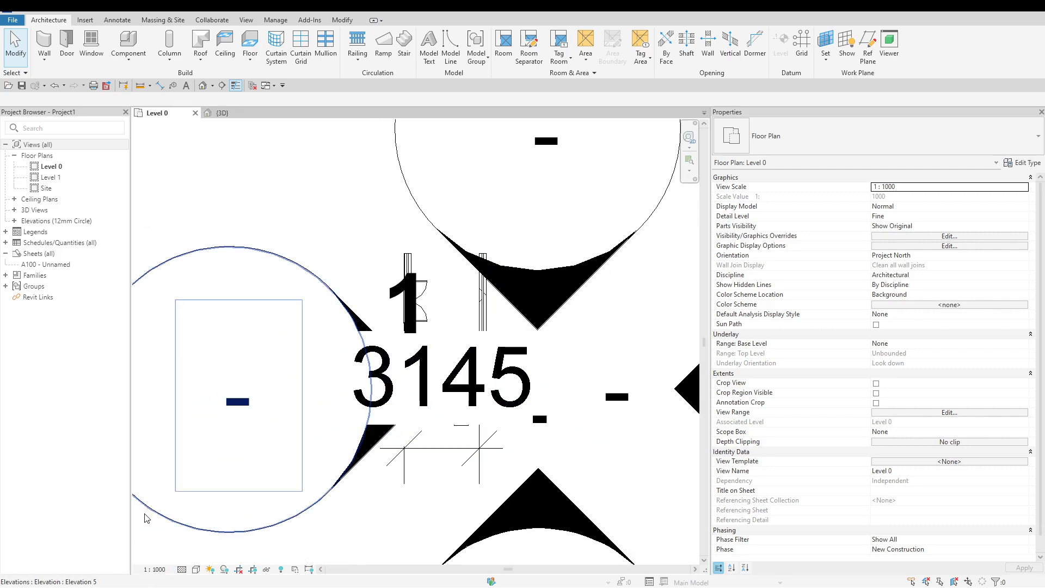
# Step: Set the Level 0 floor plan's view scale to 1:20, and change it to 1:50 through the view's properties
pyautogui.click(162, 570)
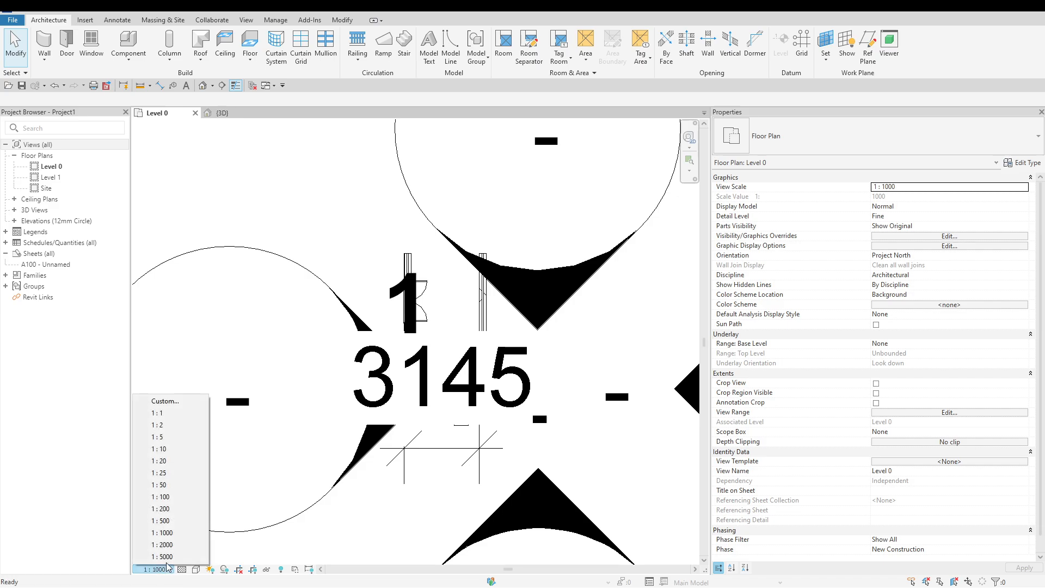
pyautogui.click(182, 462)
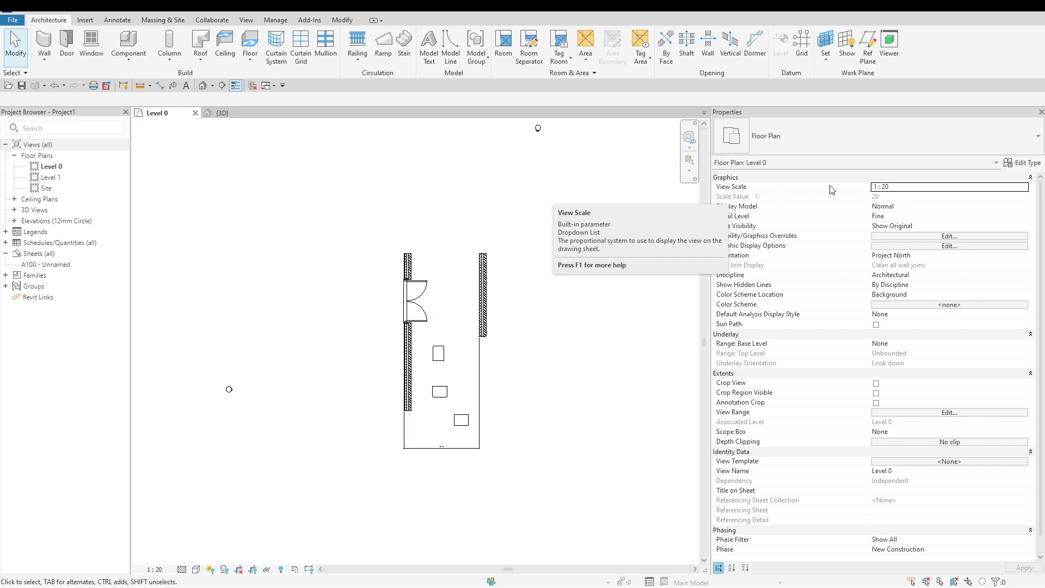
pyautogui.click(984, 189)
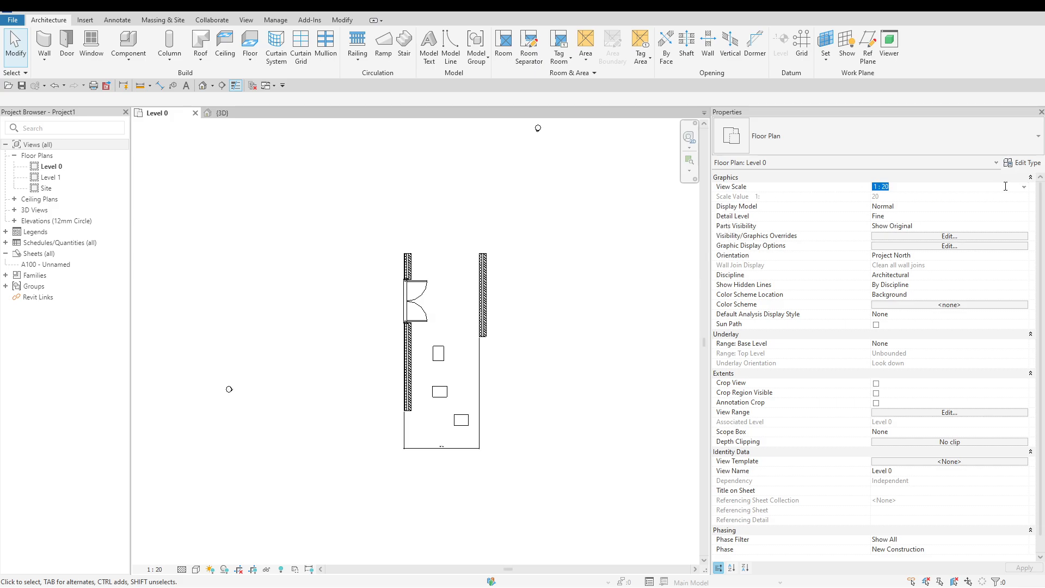
pyautogui.click(1024, 188)
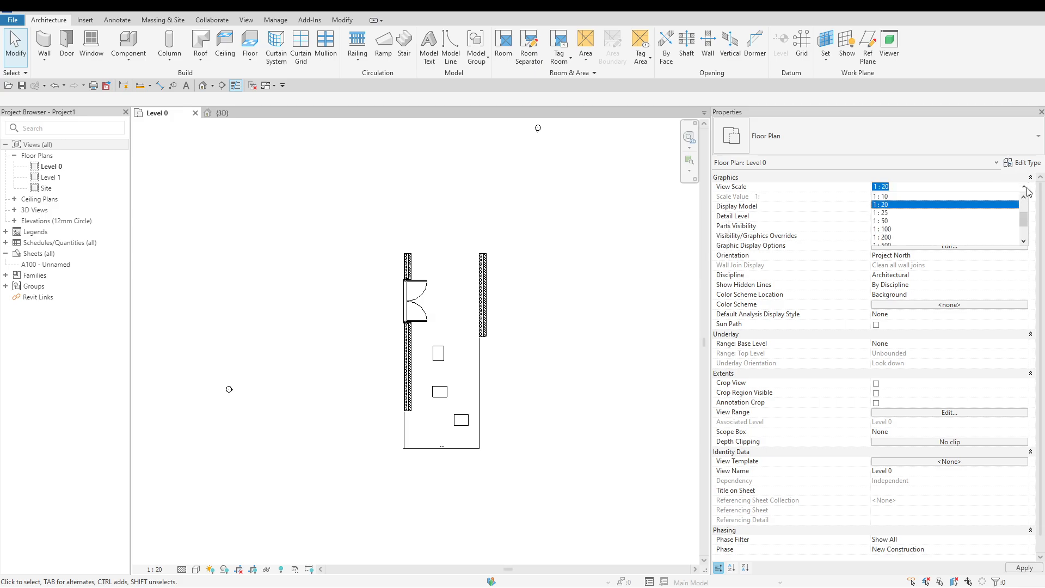
pyautogui.click(886, 220)
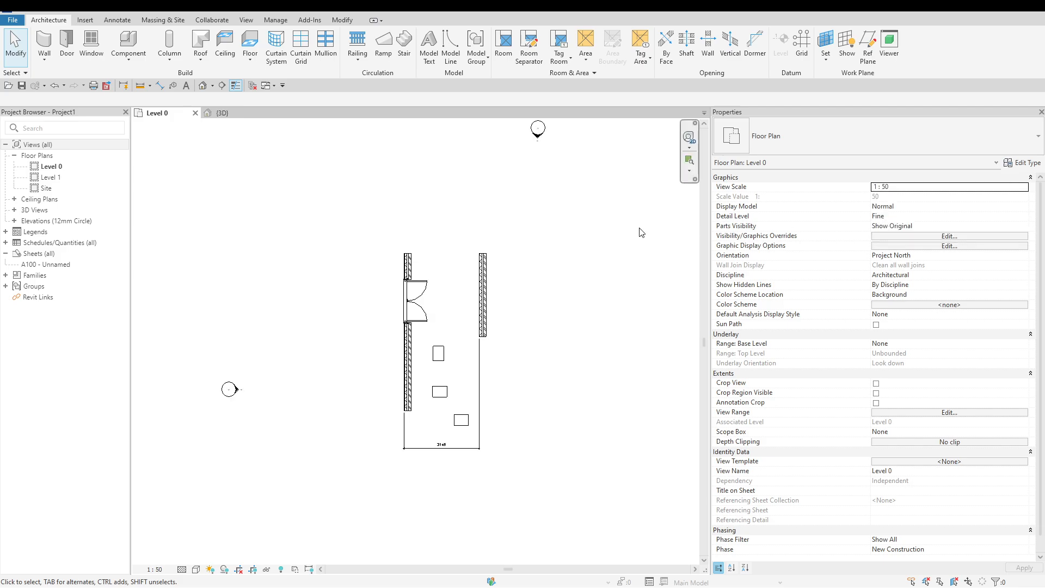
# Step: Set the Level 0 floor plan's view scale property to 1:500
pyautogui.click(1025, 188)
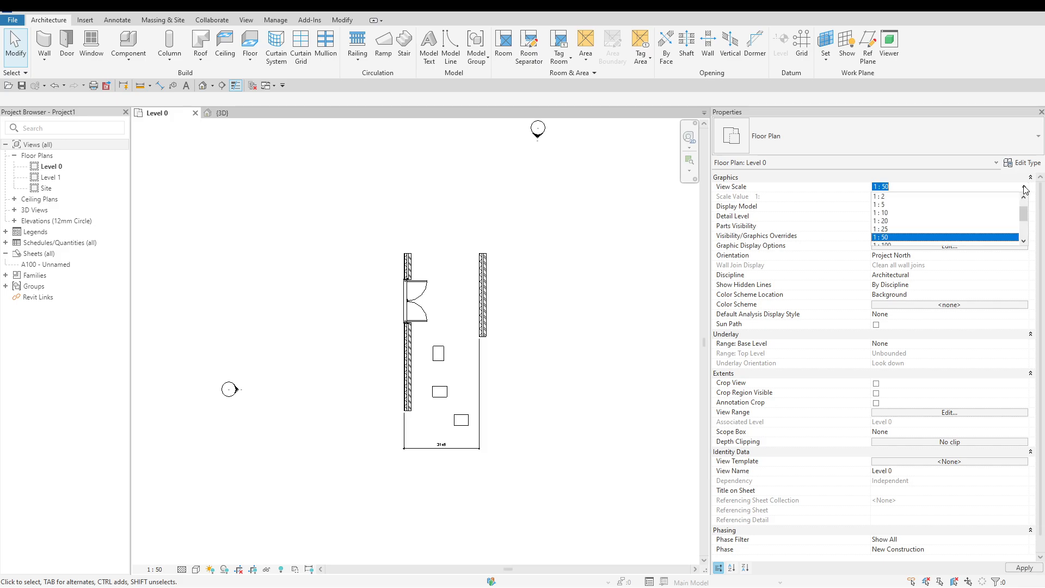
pyautogui.scroll(-3, 933, 233)
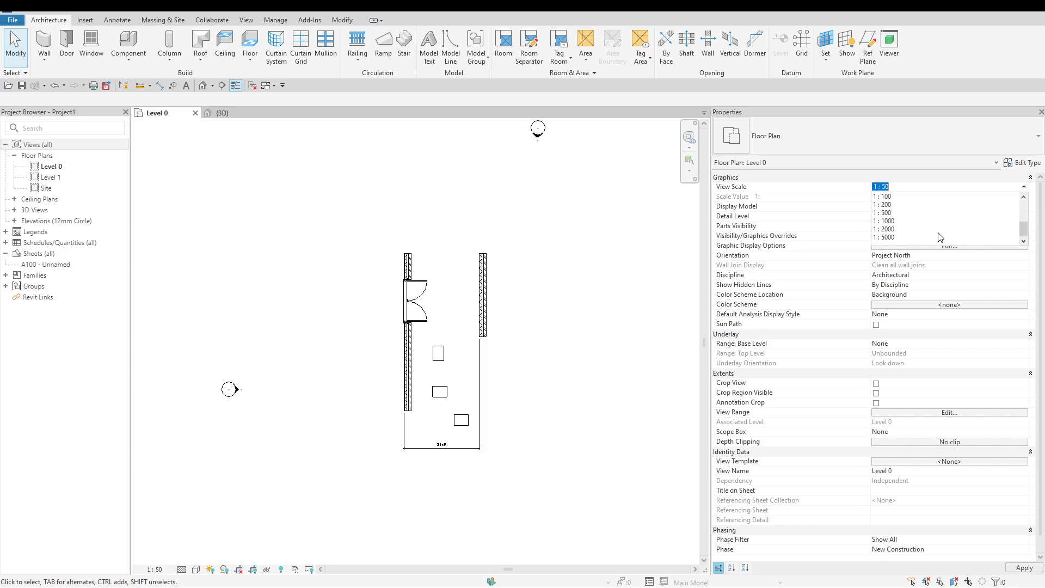
pyautogui.click(892, 216)
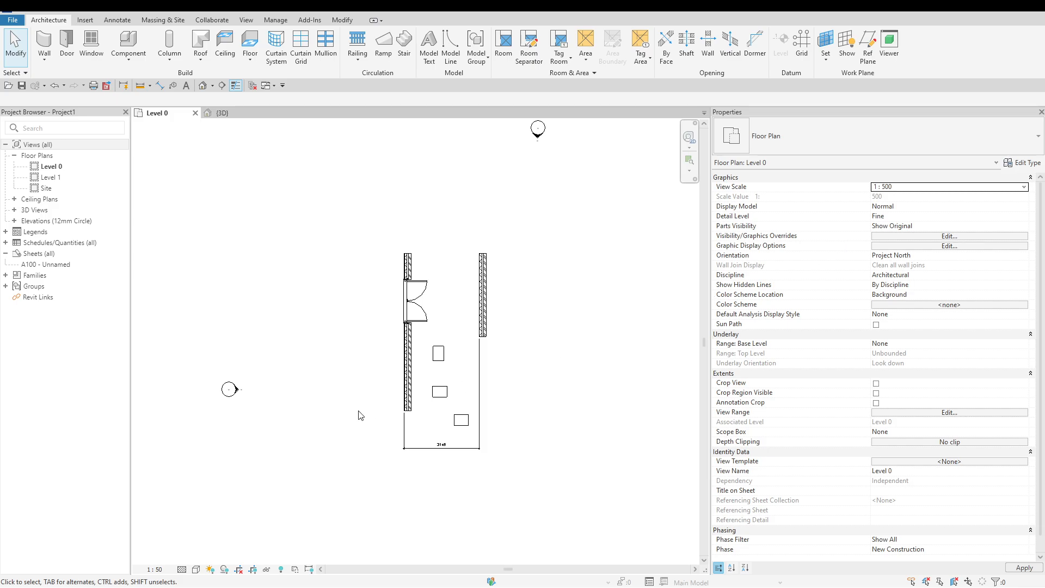
pyautogui.click(182, 570)
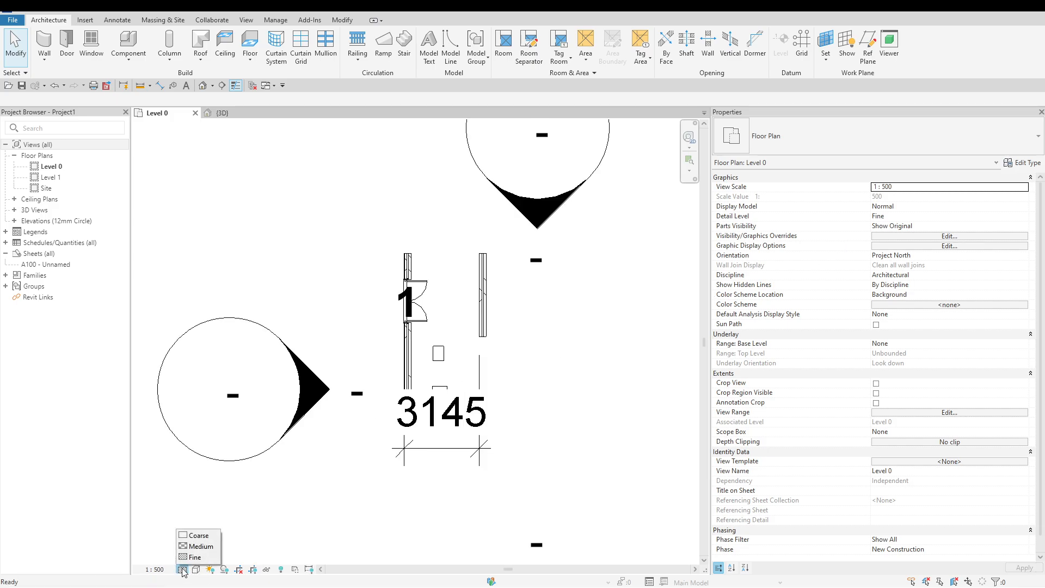
# Step: Apply a custom view scale with a ratio of 1:25 to the Level 0 floor plan
pyautogui.click(170, 569)
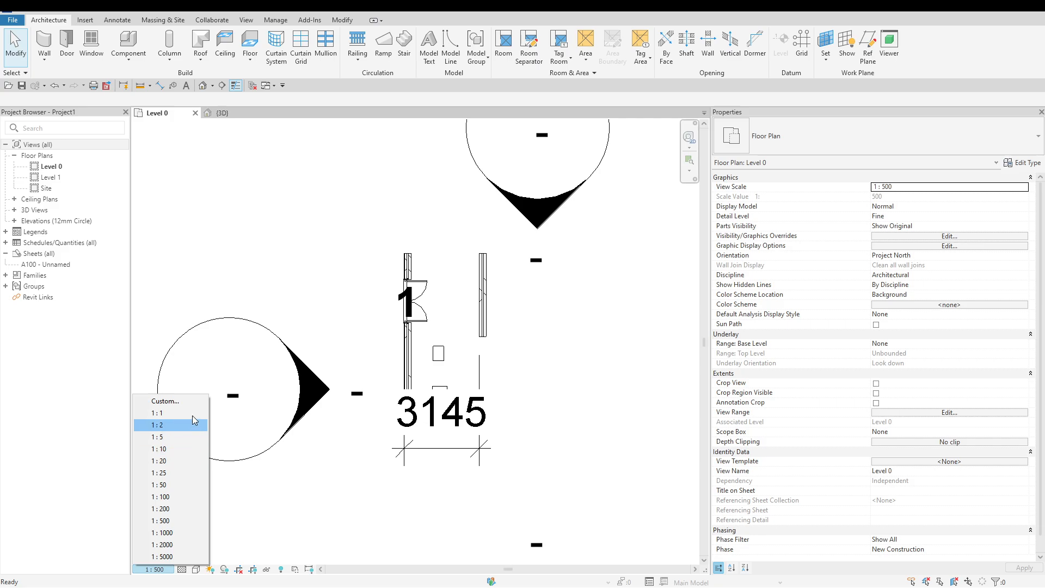
pyautogui.click(190, 400)
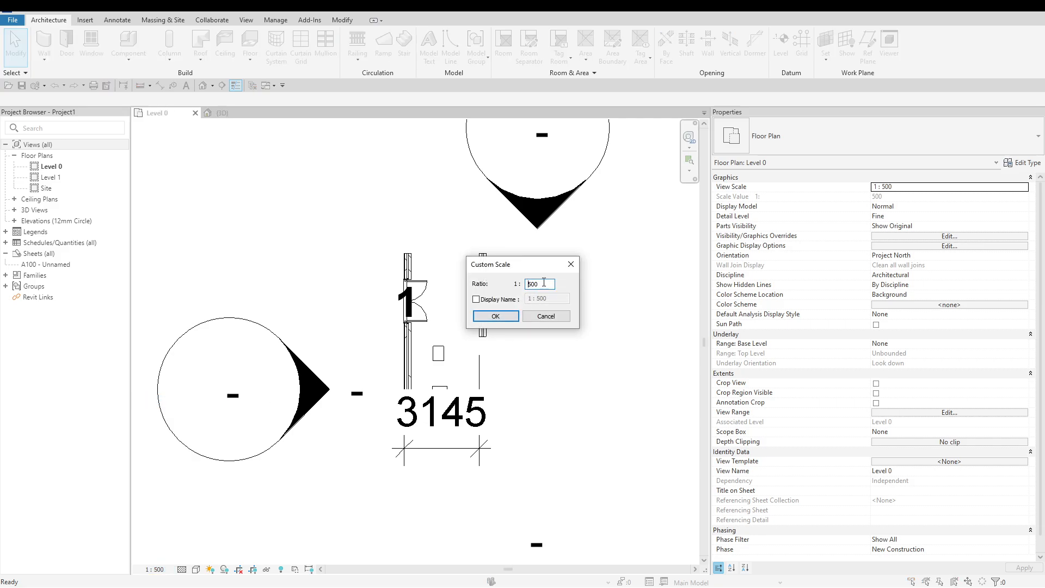
pyautogui.moveTo(537, 283); pyautogui.dragTo(526, 284)
pyautogui.write('25')
pyautogui.click(495, 316)
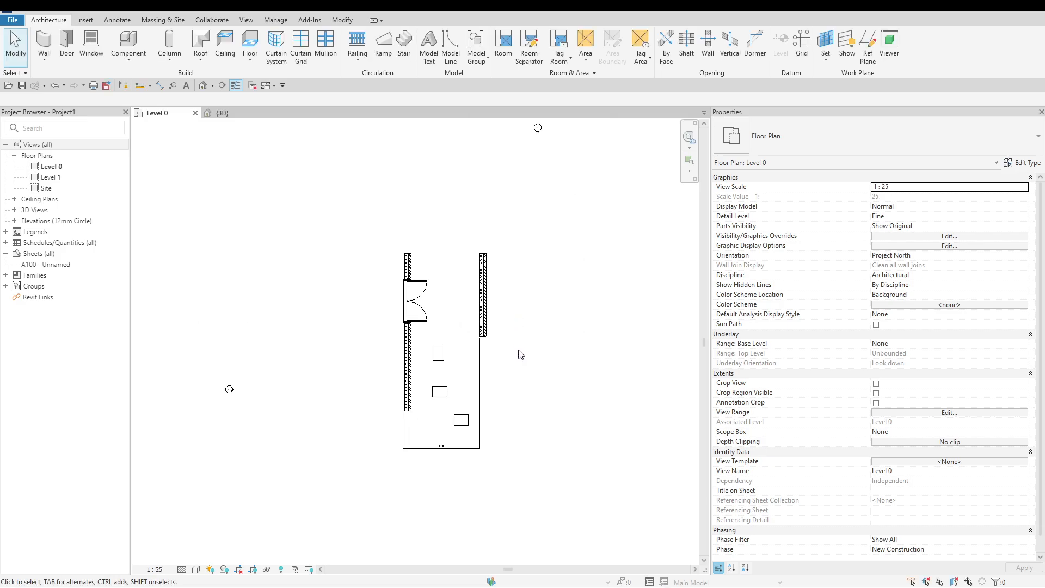
# Step: Switch the Level 0 floor plan's detail level to Coarse to compare the wall display, and return it to Fine
pyautogui.scroll(3, 483, 384)
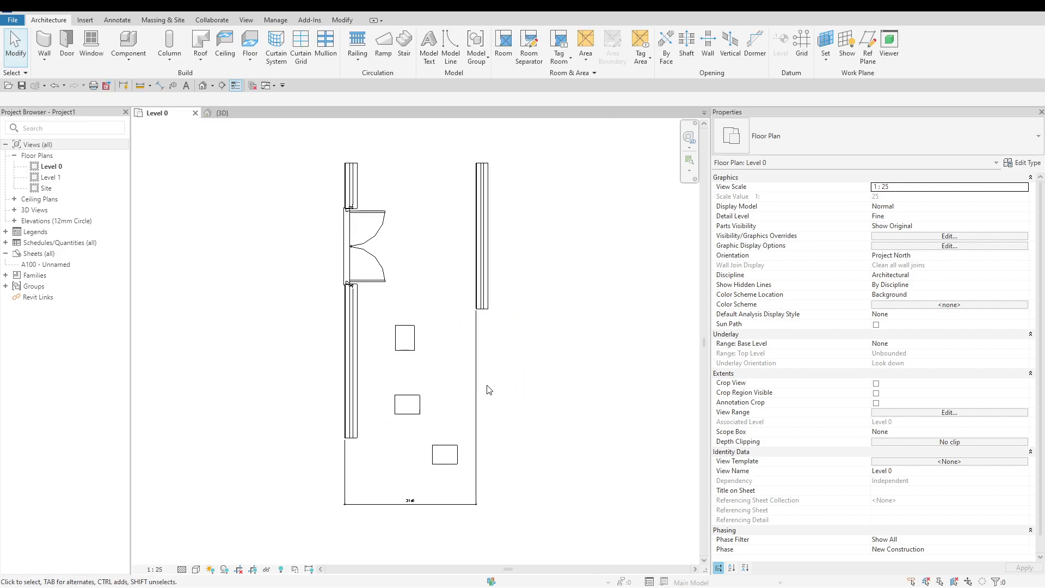
pyautogui.scroll(1, 481, 484)
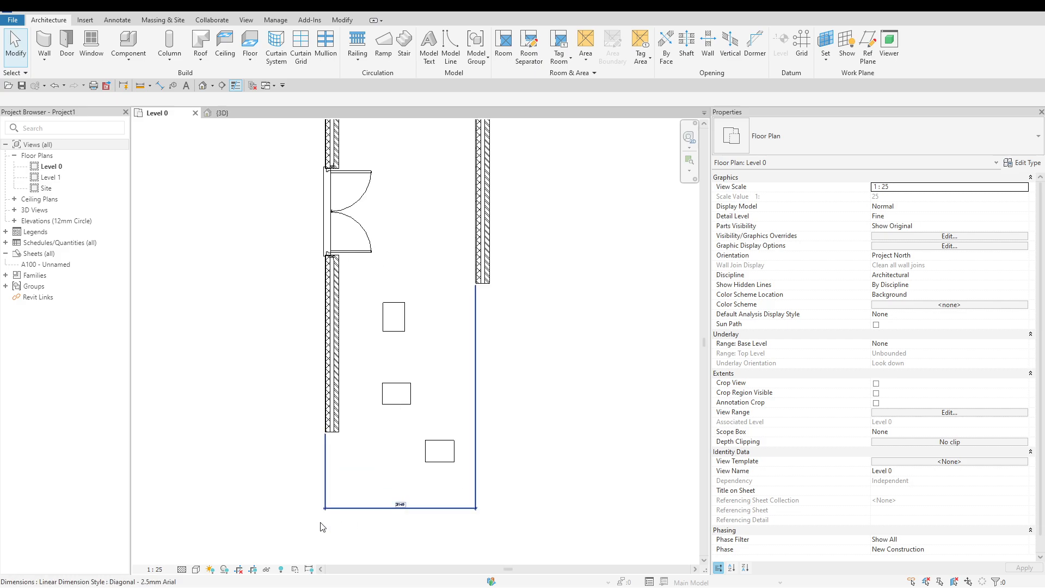
pyautogui.click(182, 570)
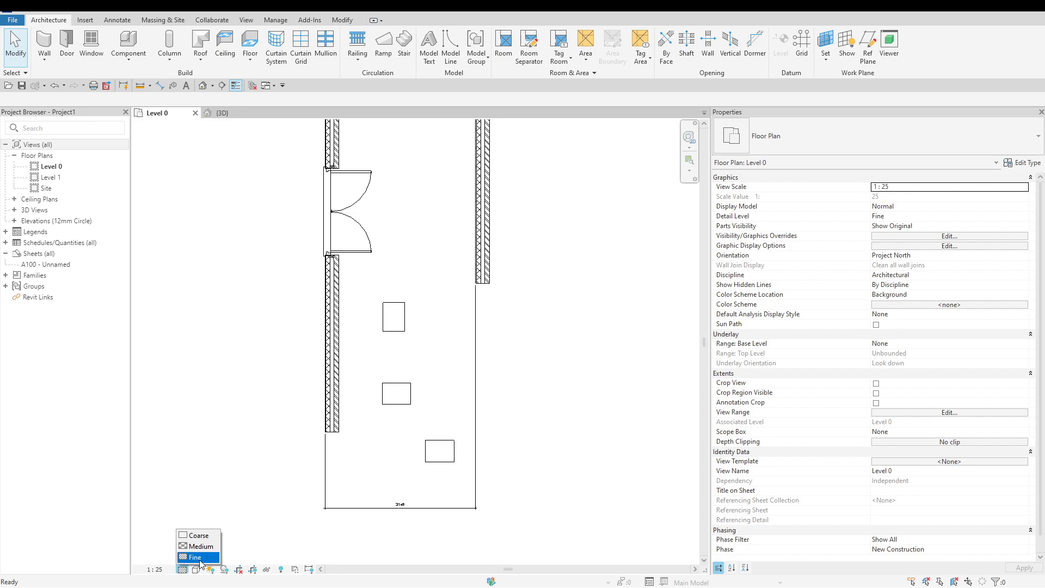
pyautogui.click(212, 537)
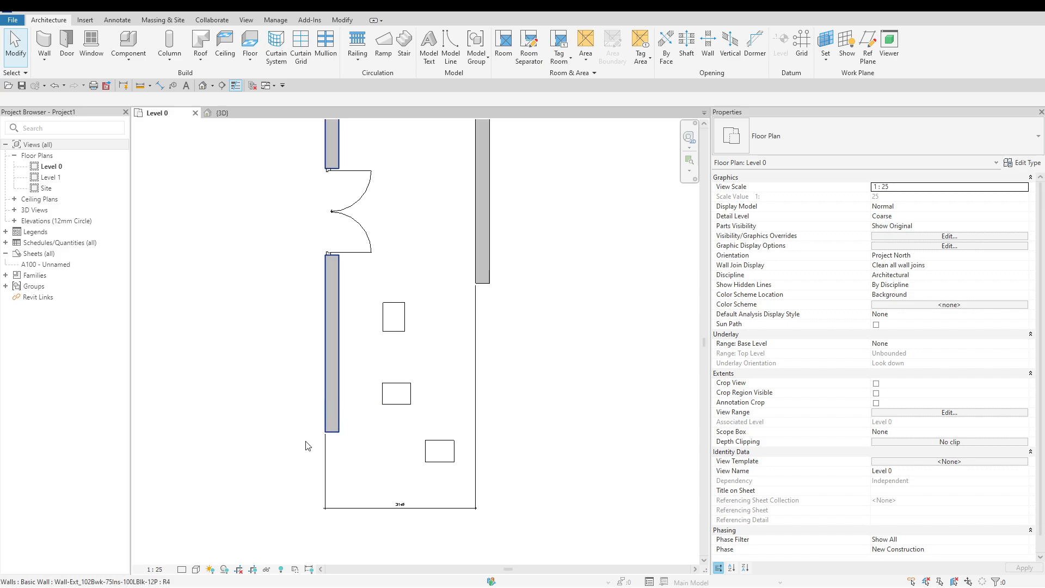
pyautogui.click(183, 569)
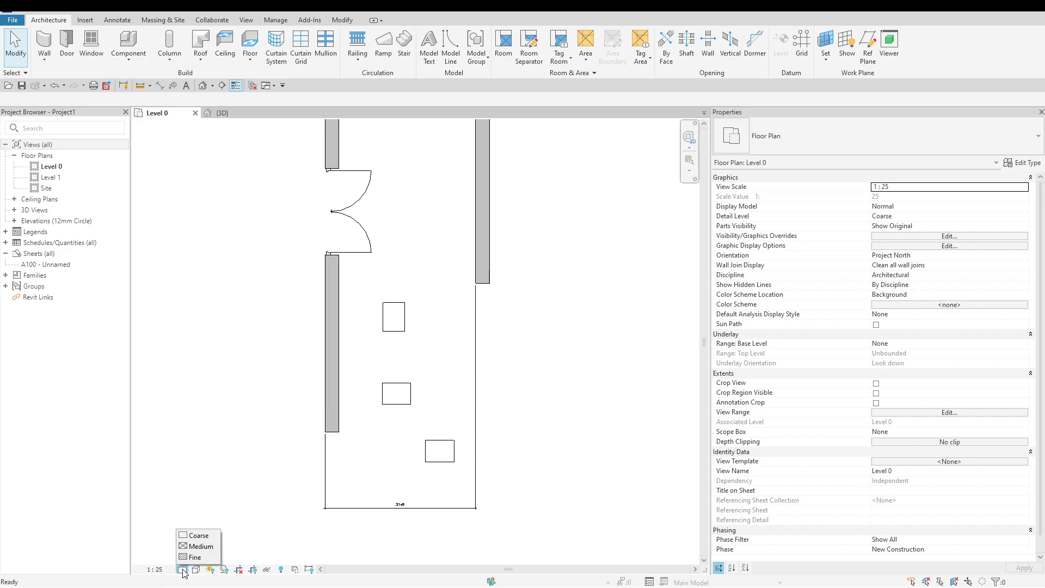
pyautogui.click(196, 556)
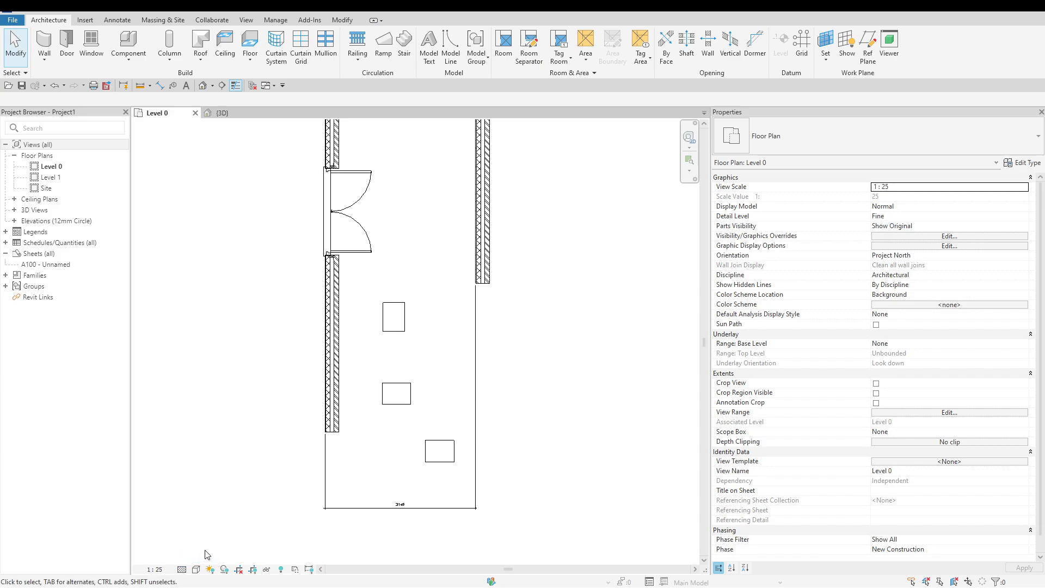
# Step: Open the {3D} view, set its visual style to Wireframe, and inspect the model from the left-front corner
pyautogui.click(232, 113)
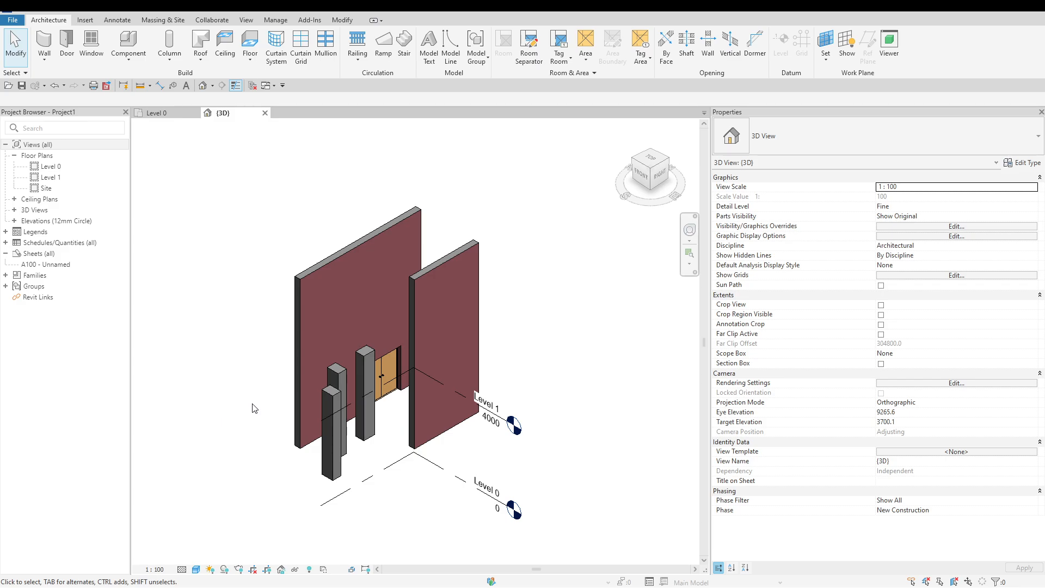
pyautogui.scroll(2, 253, 410)
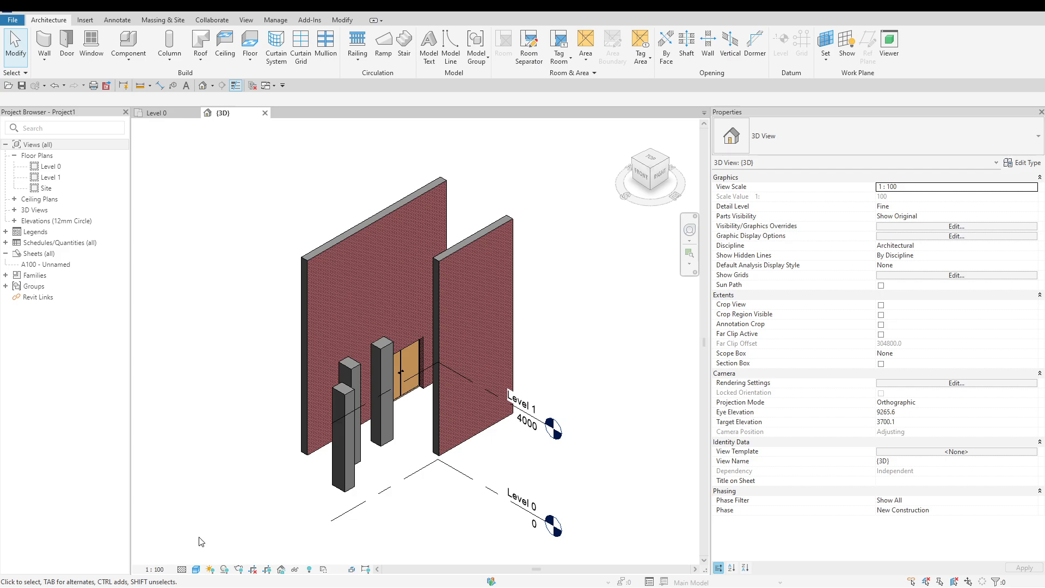
pyautogui.click(196, 570)
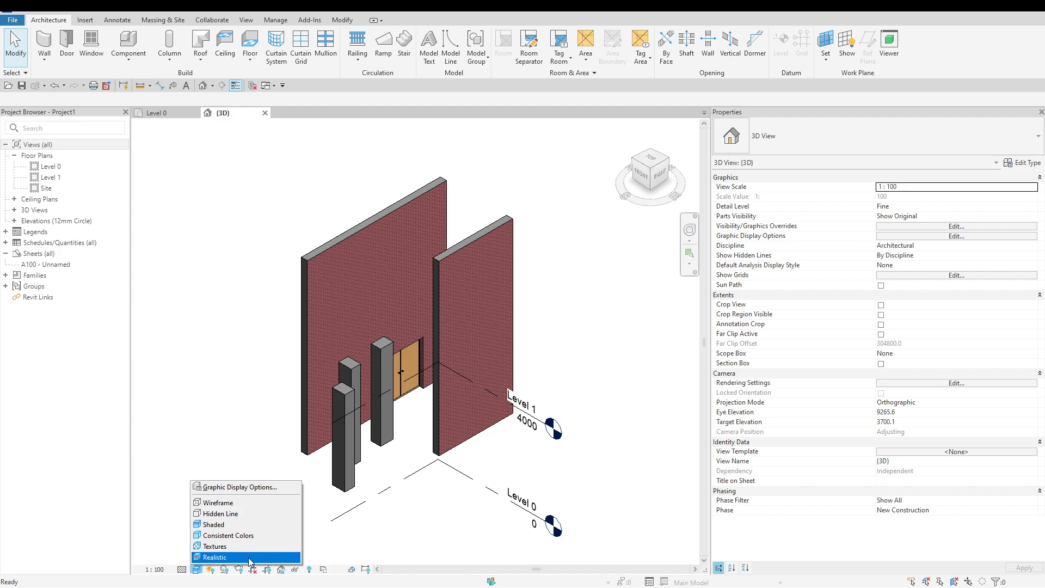
pyautogui.click(264, 506)
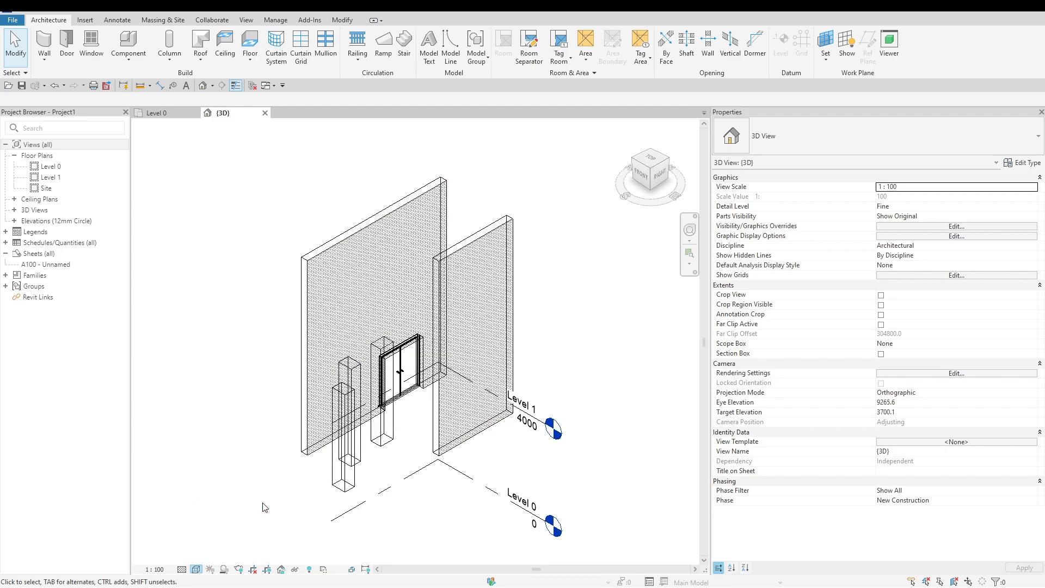
pyautogui.click(636, 162)
pyautogui.click(637, 162)
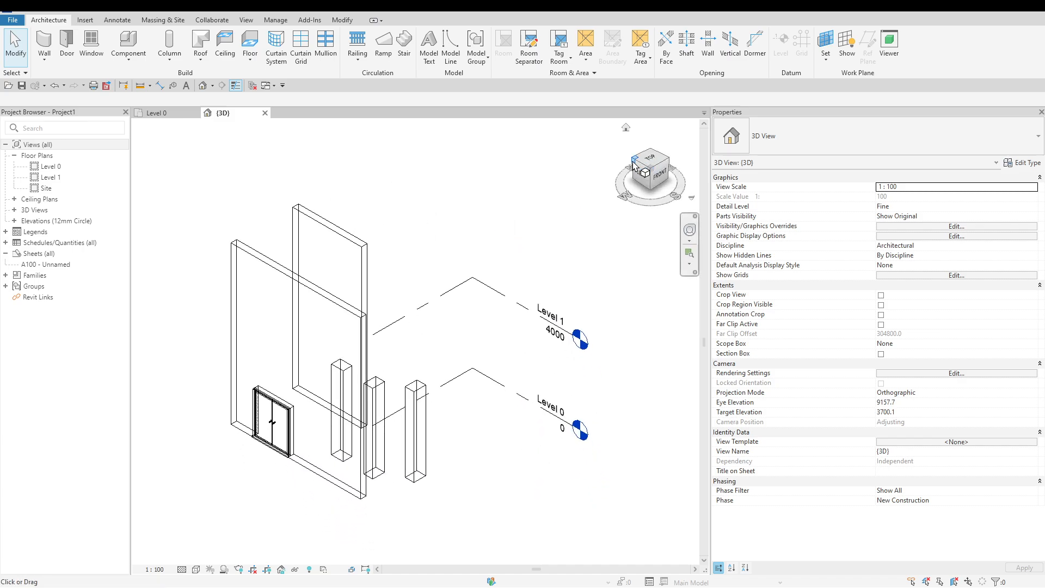
# Step: Set the 3D view's visual style to Hidden Line and inspect the walls from the right-back corner
pyautogui.click(197, 569)
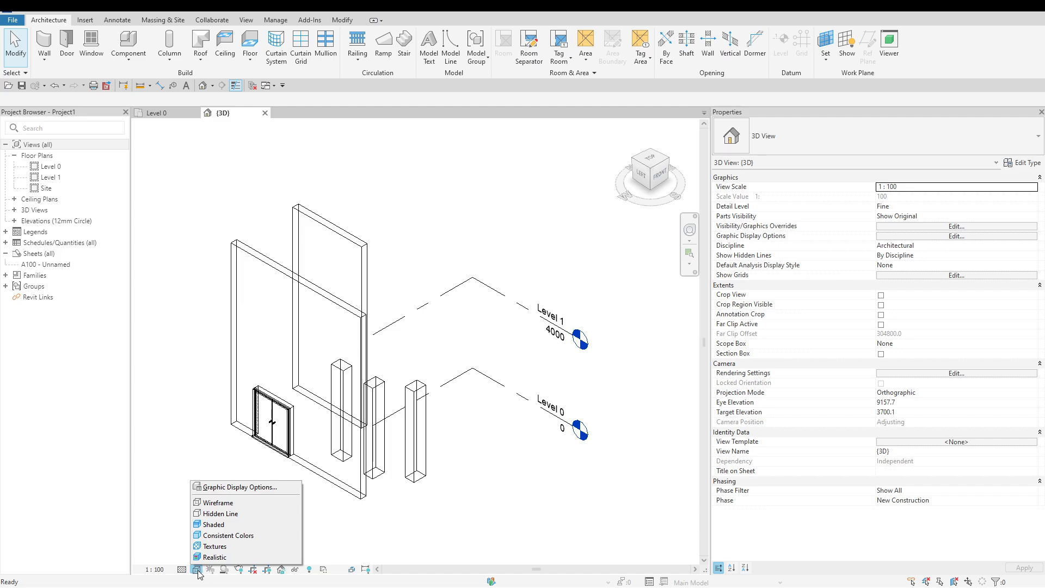
pyautogui.click(256, 514)
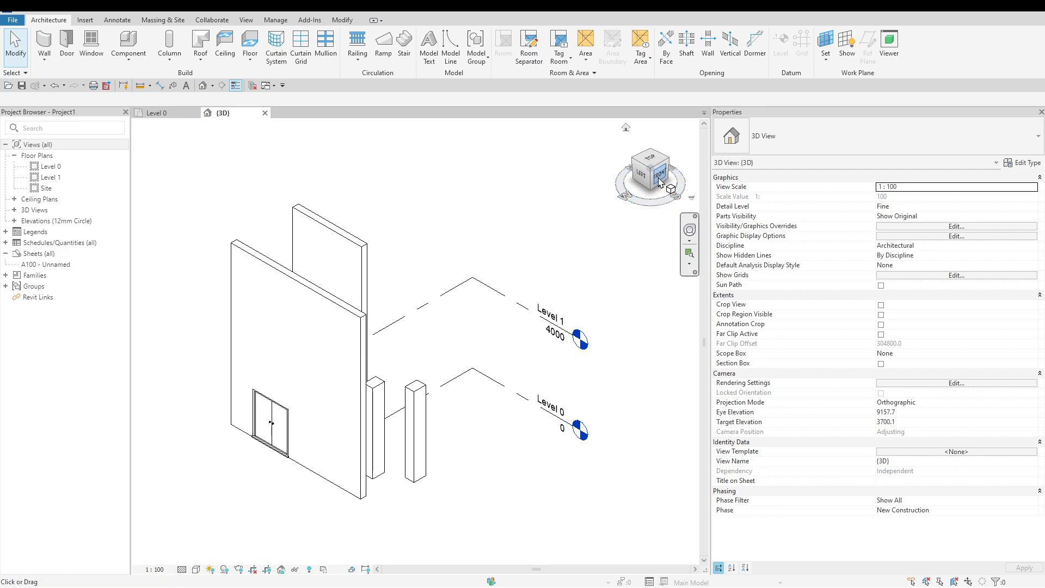
pyautogui.click(651, 155)
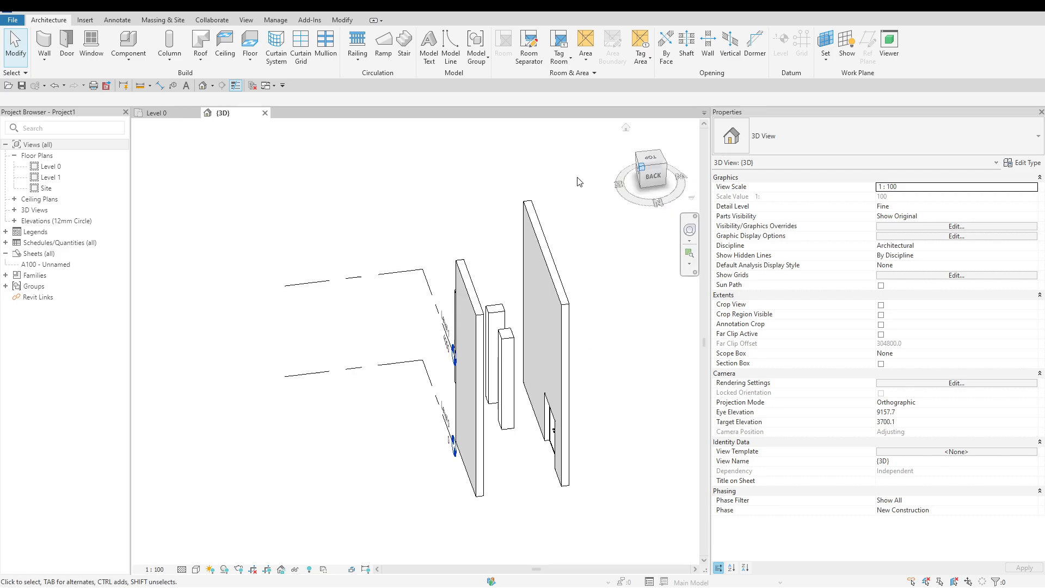
pyautogui.scroll(1, 630, 276)
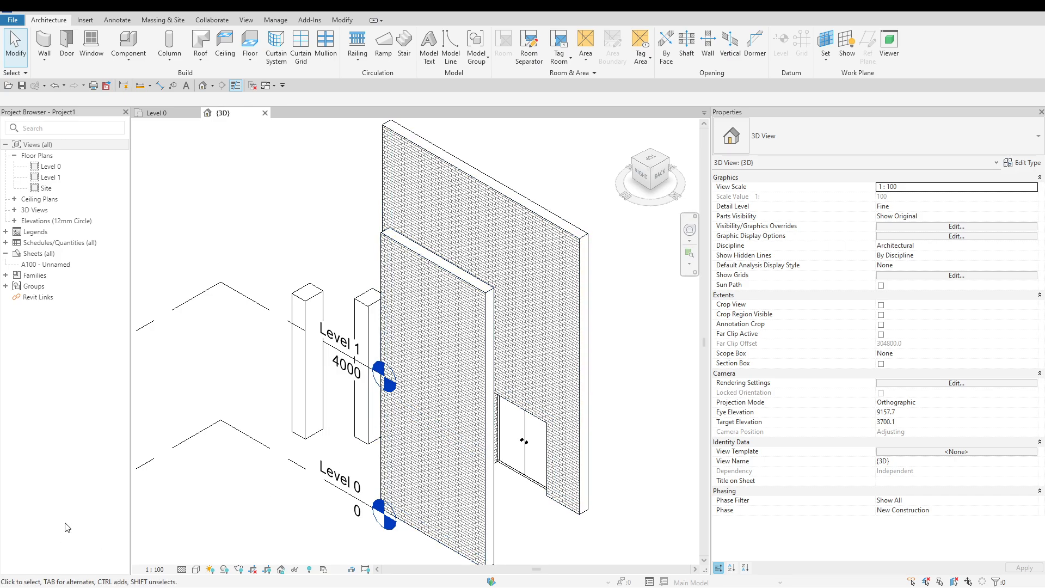
pyautogui.scroll(-1, 215, 378)
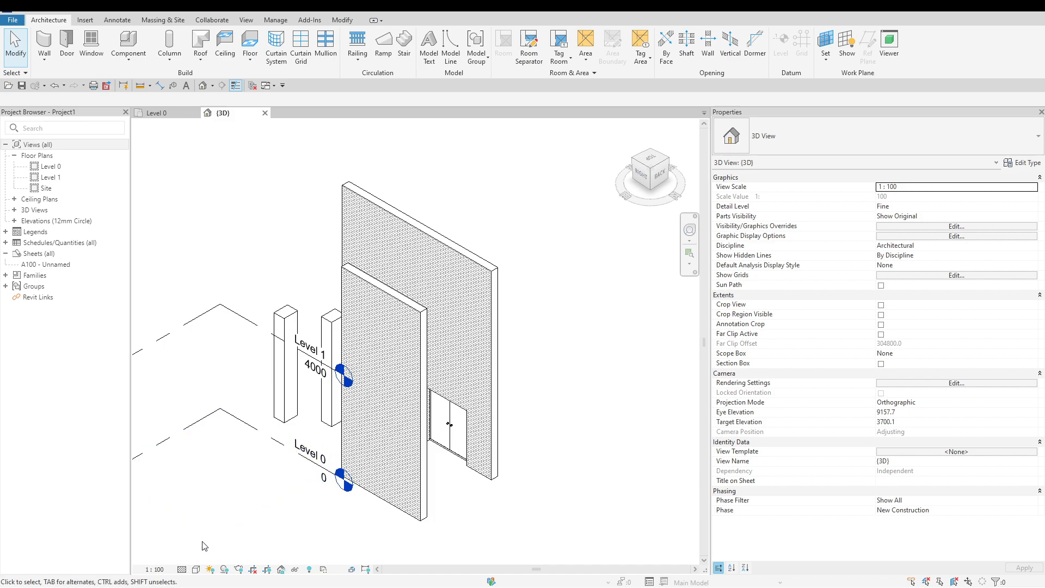
# Step: Set the 3D view's visual style to Shaded and inspect the model from the back-left corner
pyautogui.click(196, 569)
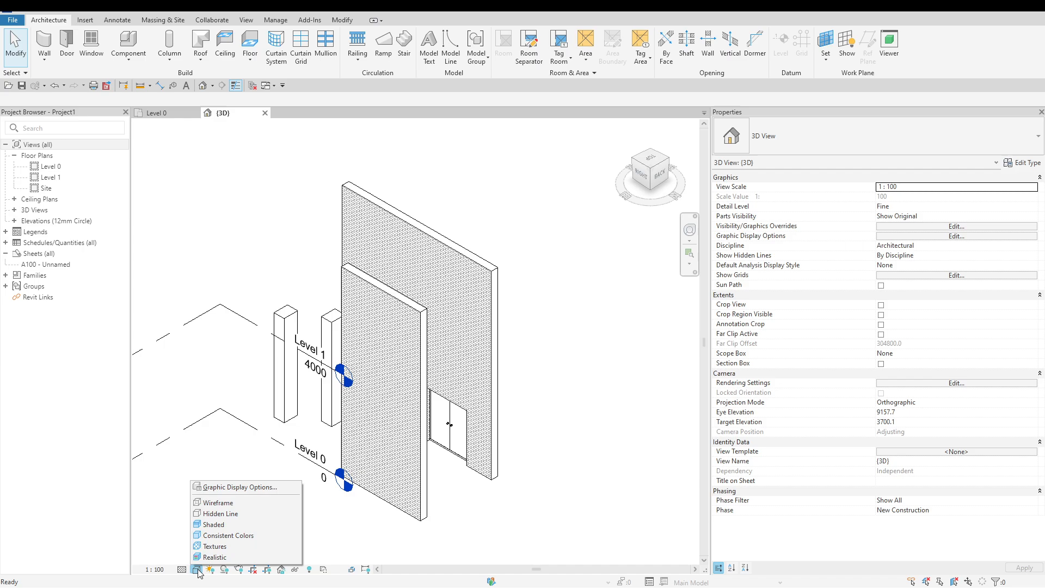
pyautogui.click(238, 524)
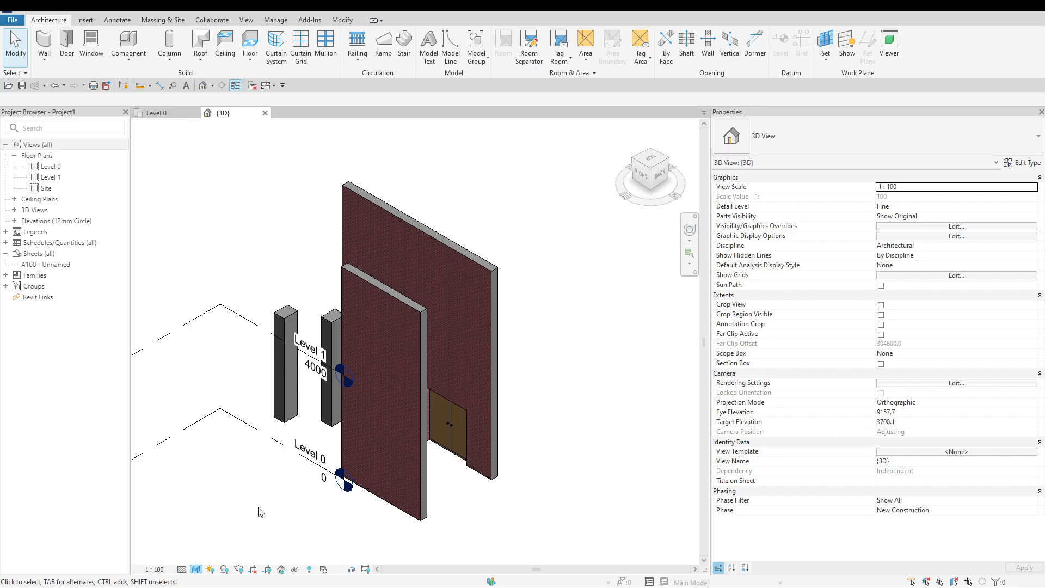
pyautogui.click(669, 161)
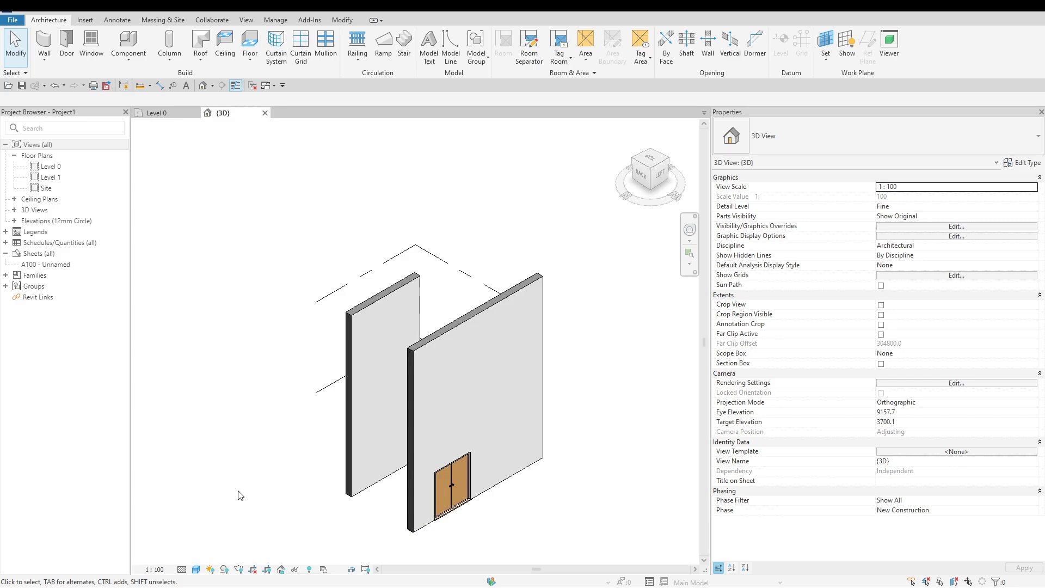
# Step: In the 3D view's graphic display options, compare line smoothing with anti-aliasing on and off, and leave it enabled
pyautogui.click(197, 569)
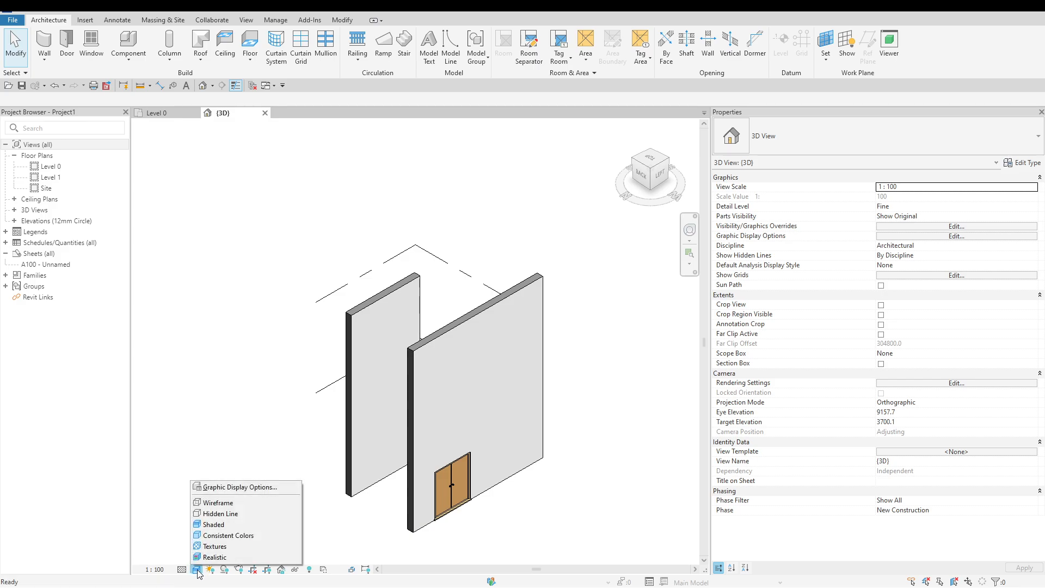
pyautogui.click(276, 488)
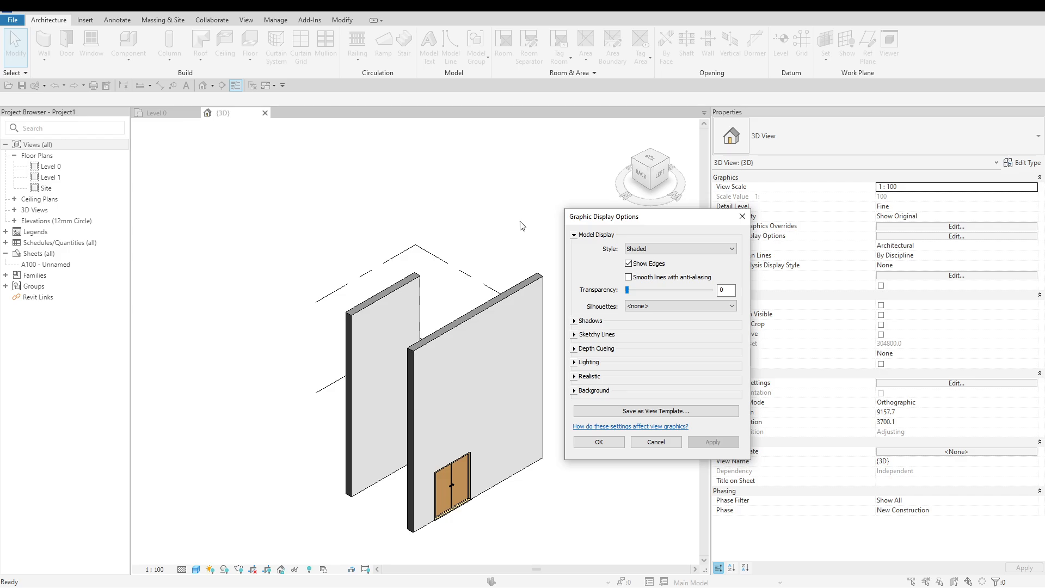
pyautogui.click(629, 277)
pyautogui.click(707, 444)
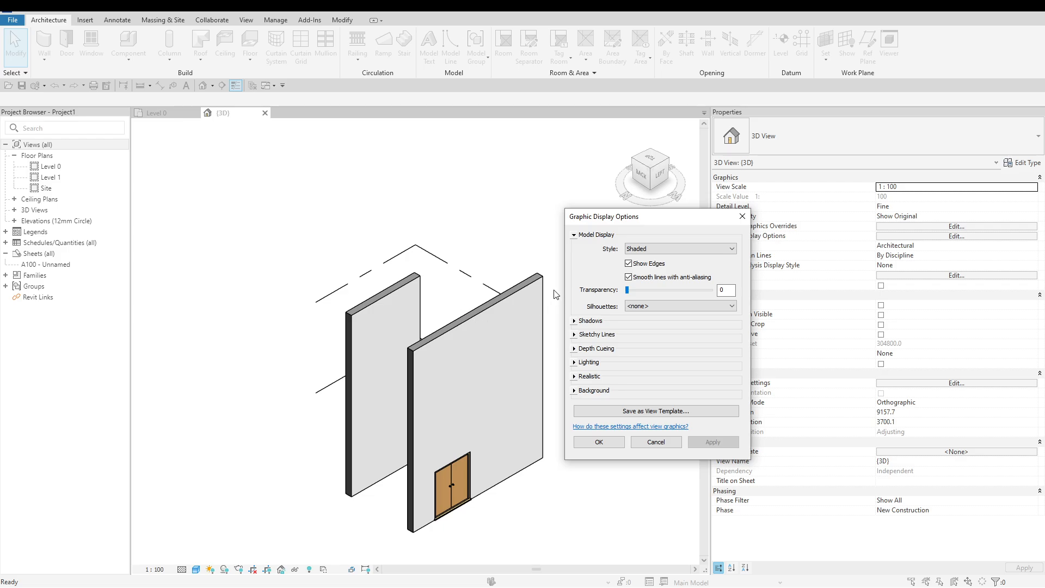
pyautogui.click(629, 278)
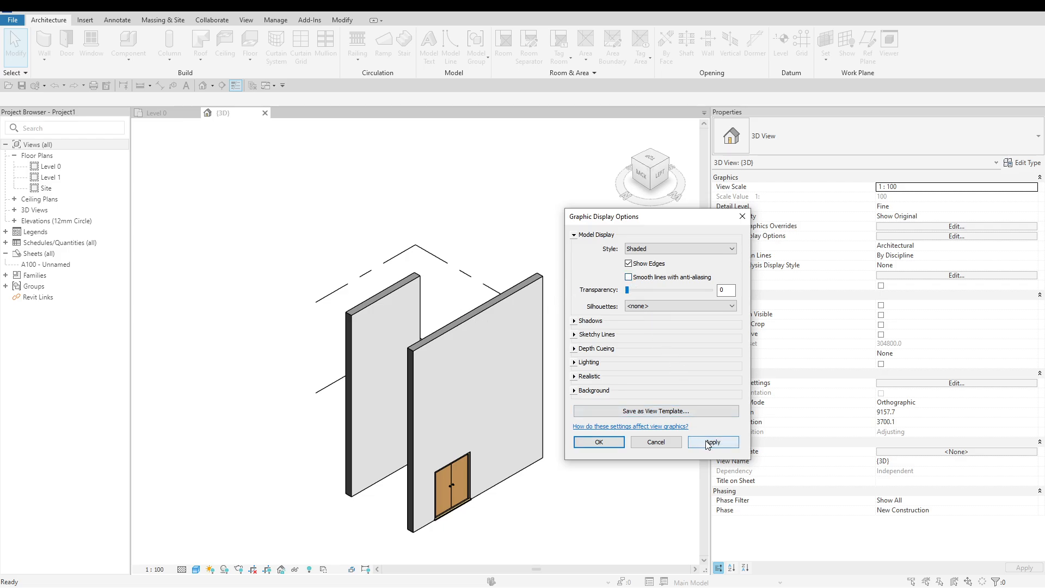
pyautogui.click(709, 441)
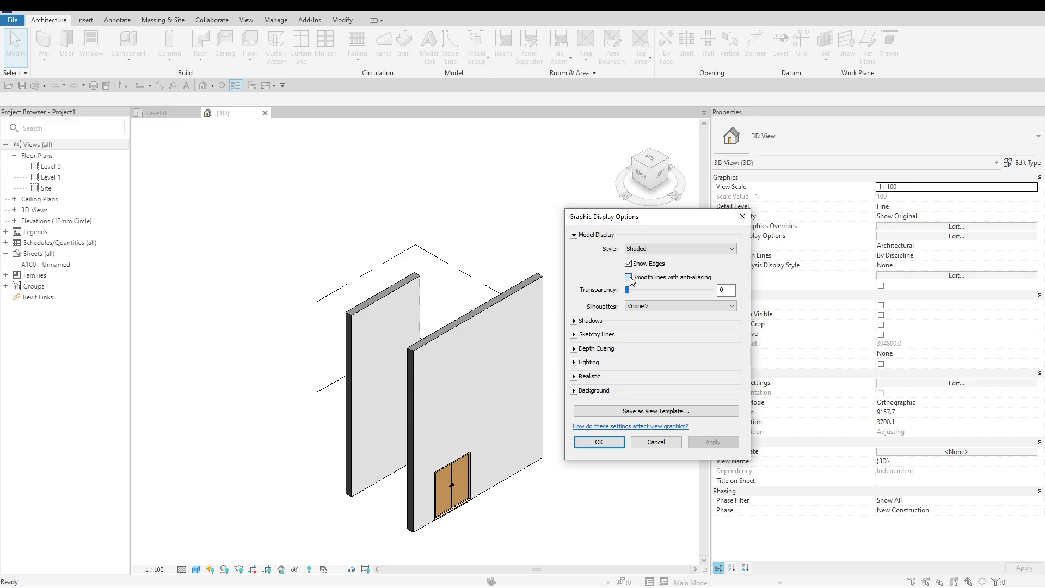
pyautogui.click(629, 278)
pyautogui.click(713, 442)
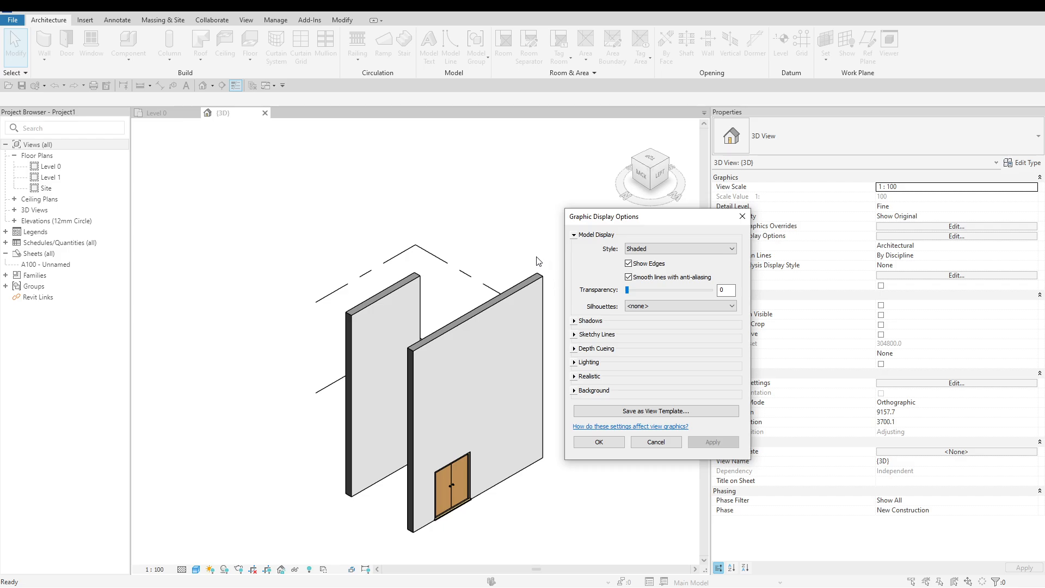
# Step: Apply model transparency of 20 and 40 to the 3D view for comparison, and return it to 0
pyautogui.moveTo(626, 289); pyautogui.dragTo(644, 290)
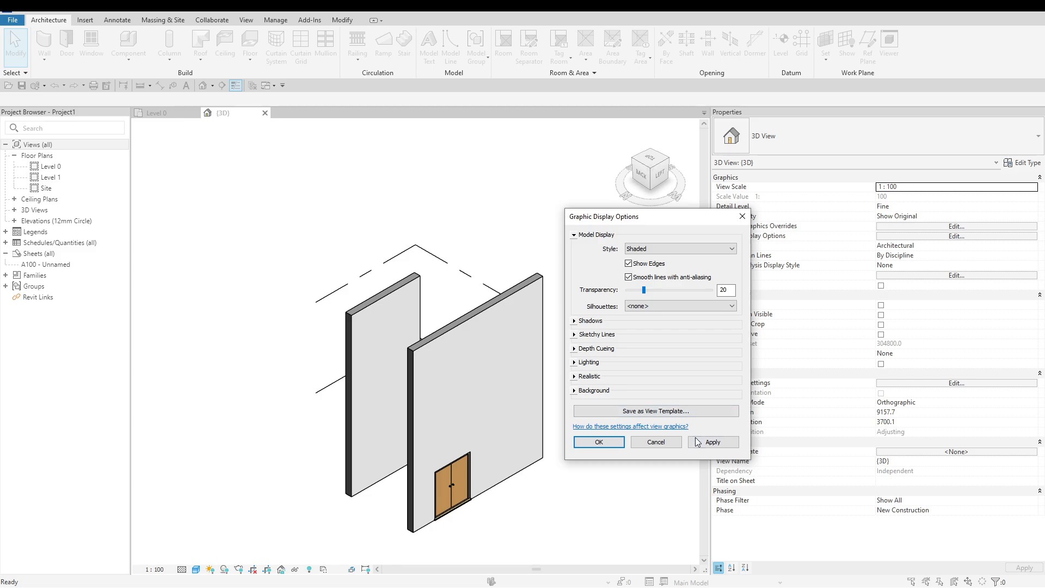
pyautogui.click(697, 443)
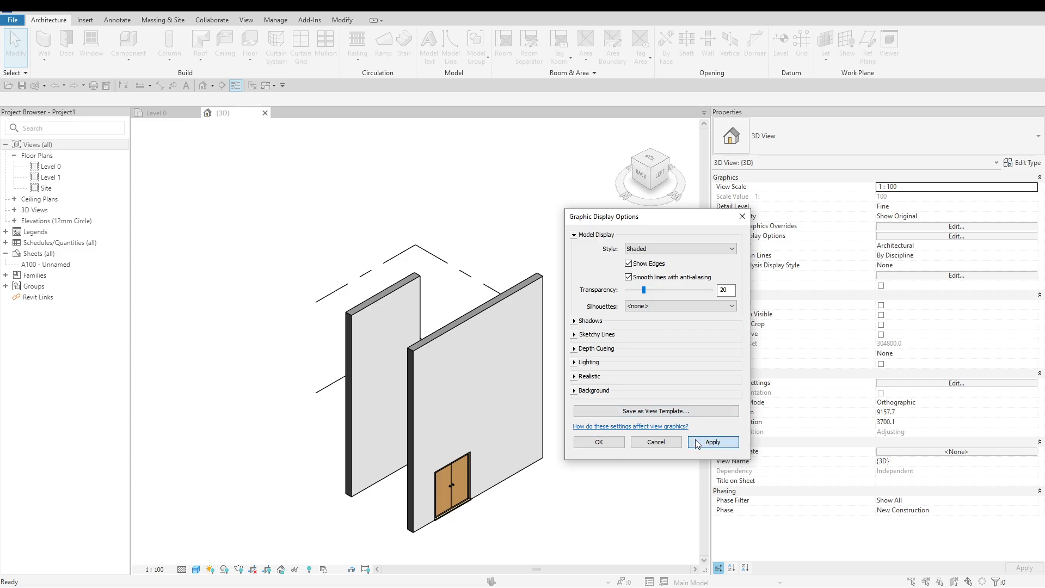
pyautogui.click(674, 290)
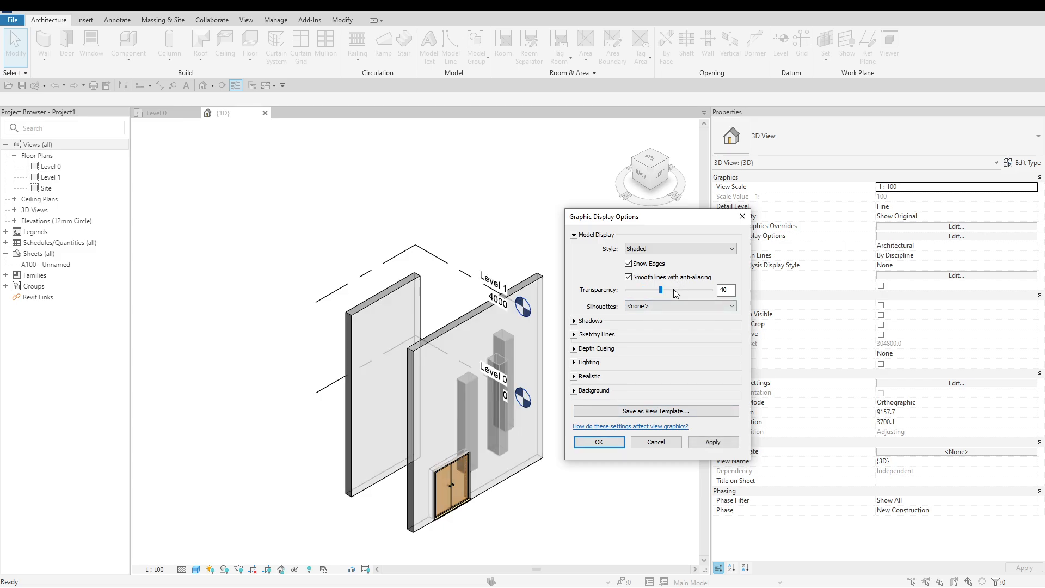
pyautogui.click(698, 442)
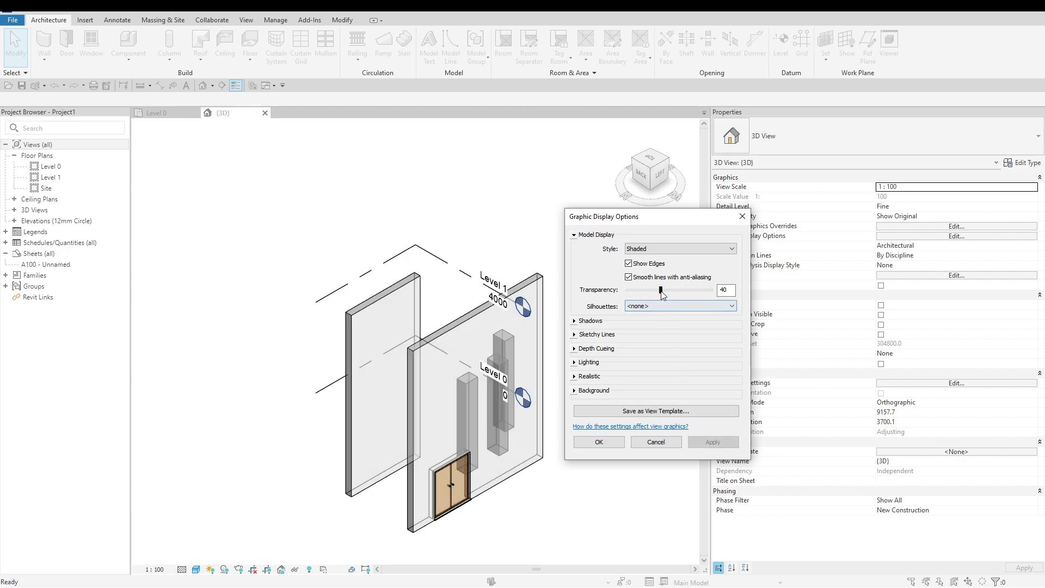
pyautogui.moveTo(662, 293); pyautogui.dragTo(620, 297)
pyautogui.click(697, 443)
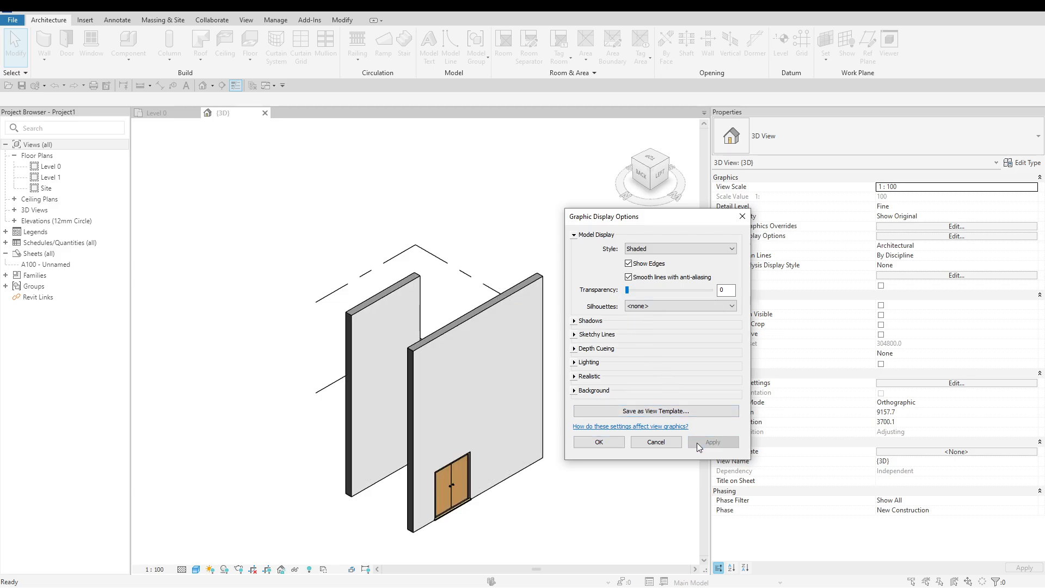
# Step: Apply cast shadows and ambient shadows to the 3D view to preview them, and turn both off again
pyautogui.click(576, 322)
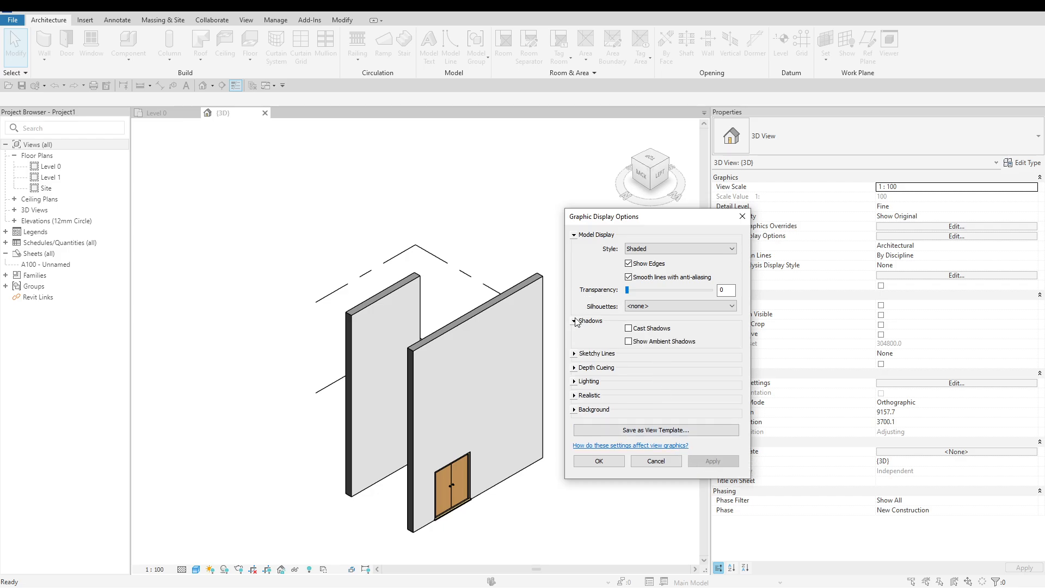
pyautogui.click(628, 328)
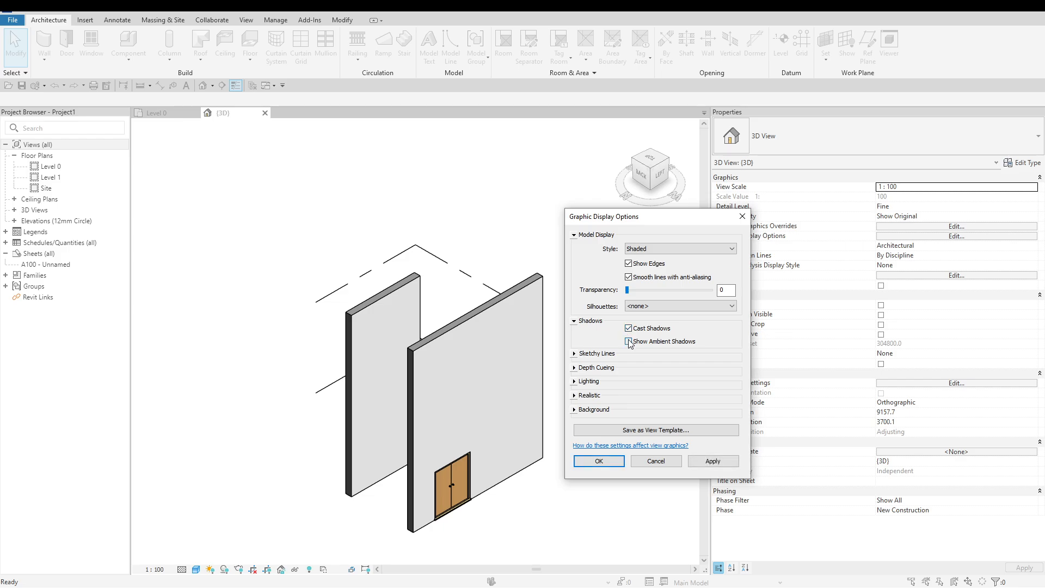
pyautogui.click(706, 461)
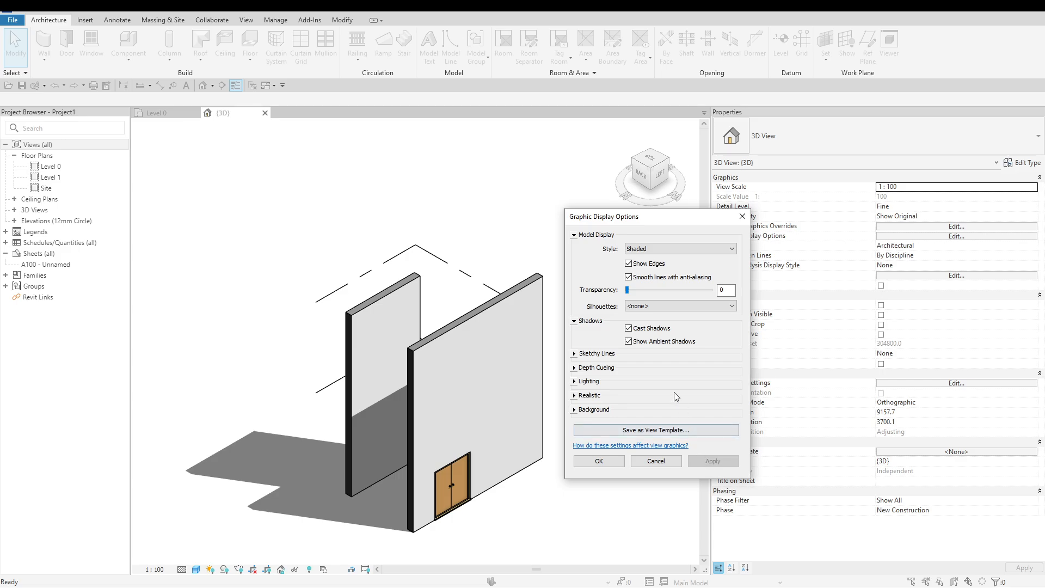
pyautogui.click(631, 343)
pyautogui.click(698, 460)
pyautogui.click(630, 328)
pyautogui.click(696, 463)
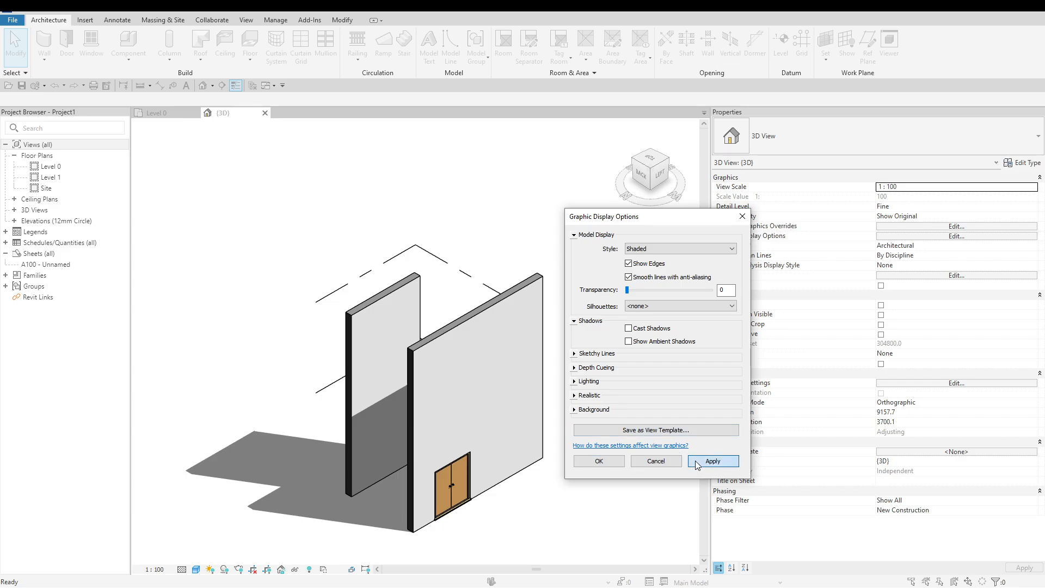
# Step: Preview the Gradient and Sky backgrounds in the 3D view, and set the background back to None
pyautogui.click(574, 411)
pyautogui.click(624, 427)
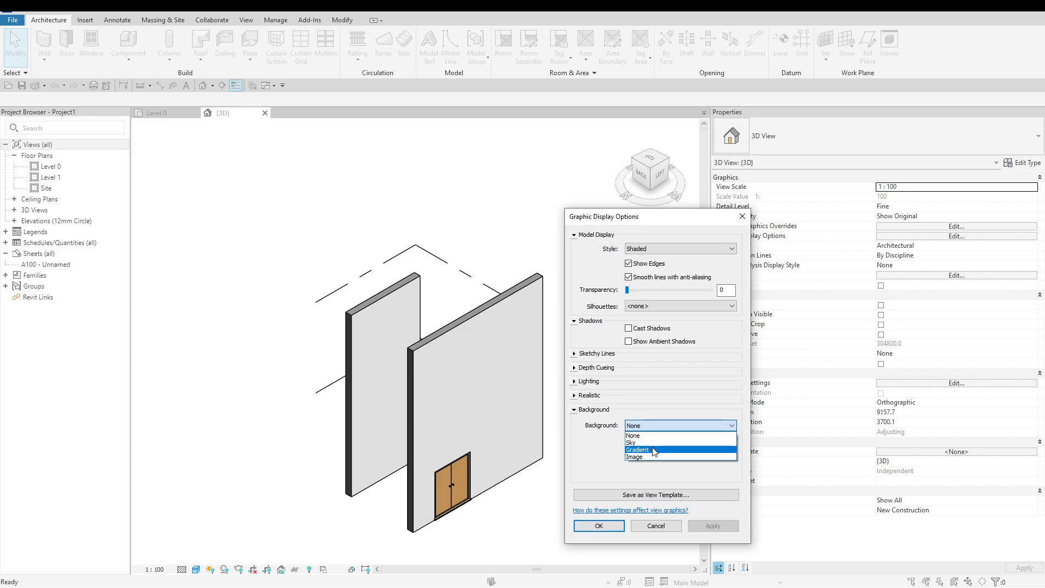
pyautogui.click(658, 449)
pyautogui.click(707, 527)
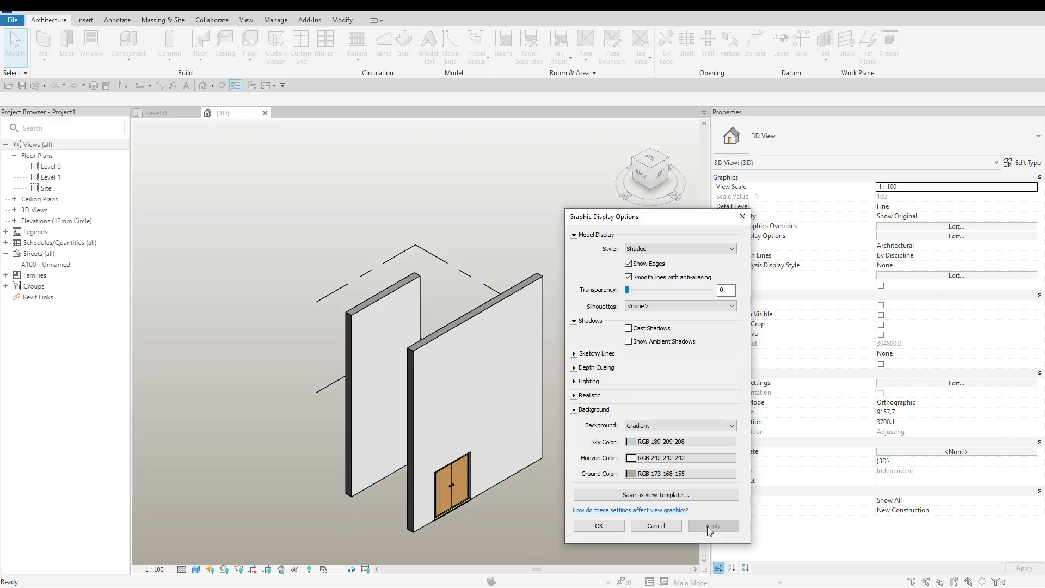
pyautogui.click(694, 426)
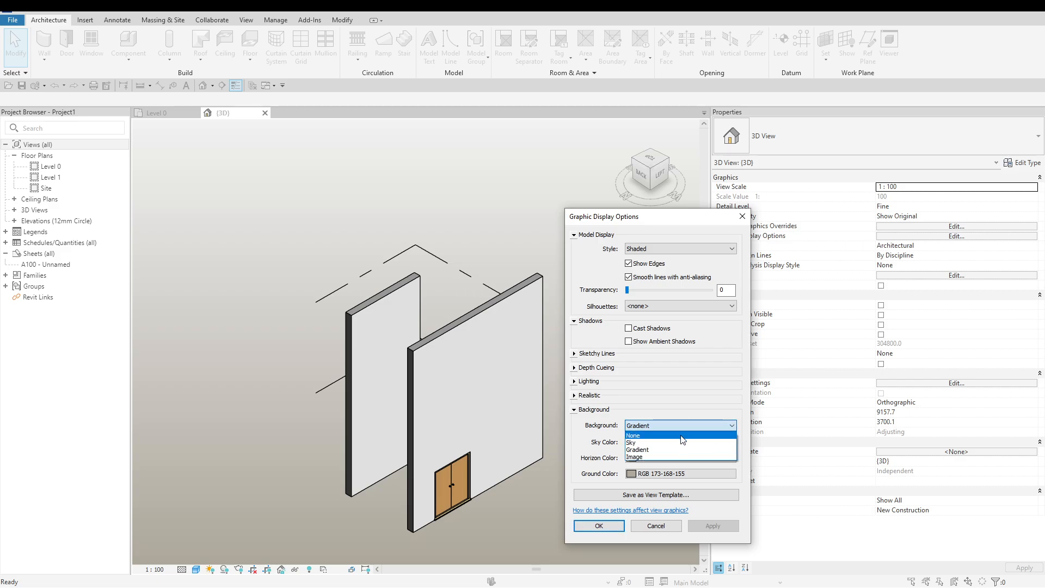
pyautogui.click(680, 443)
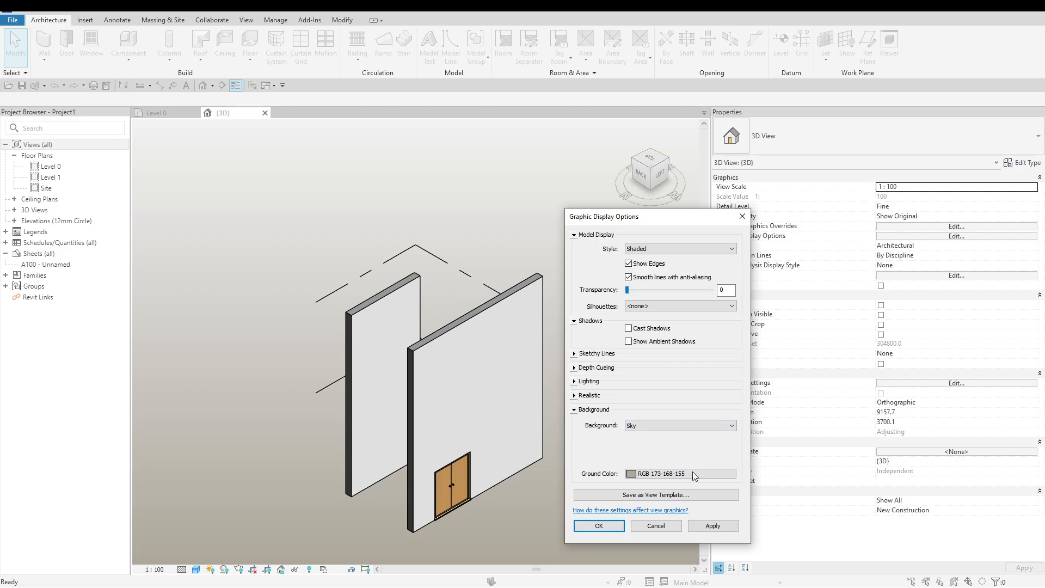
pyautogui.click(715, 527)
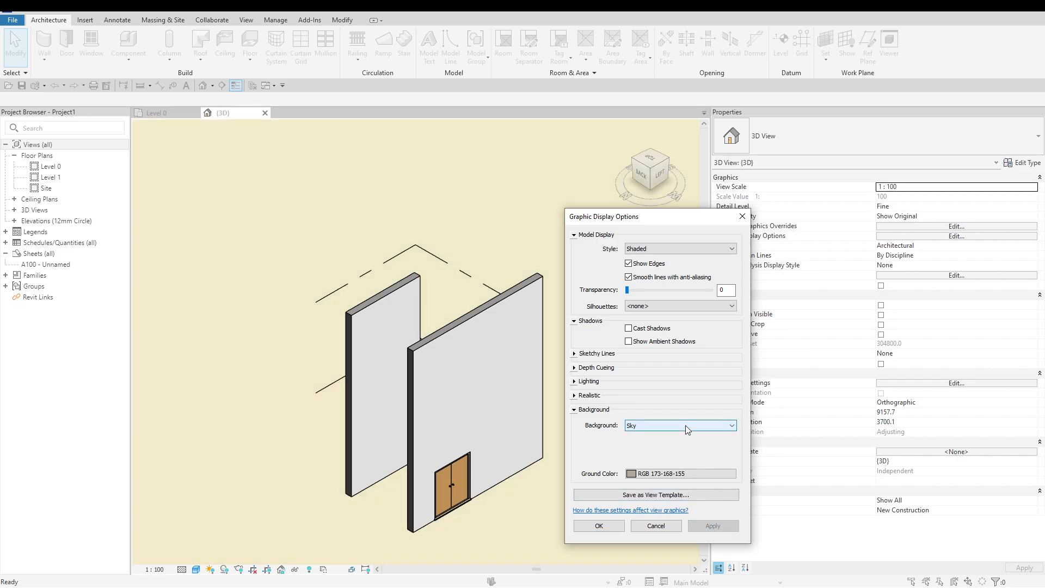
pyautogui.click(684, 425)
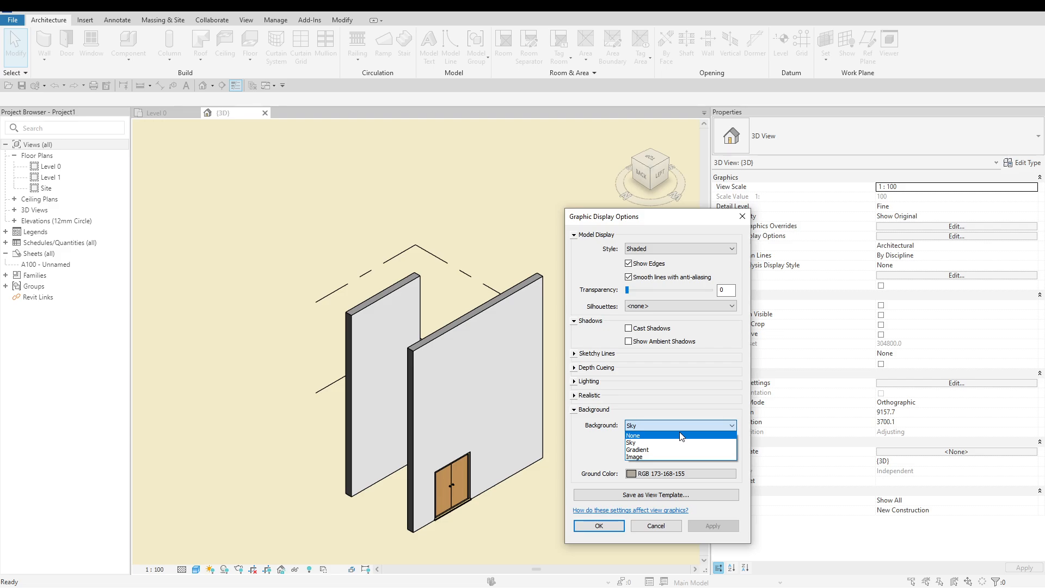
pyautogui.click(680, 435)
pyautogui.click(712, 526)
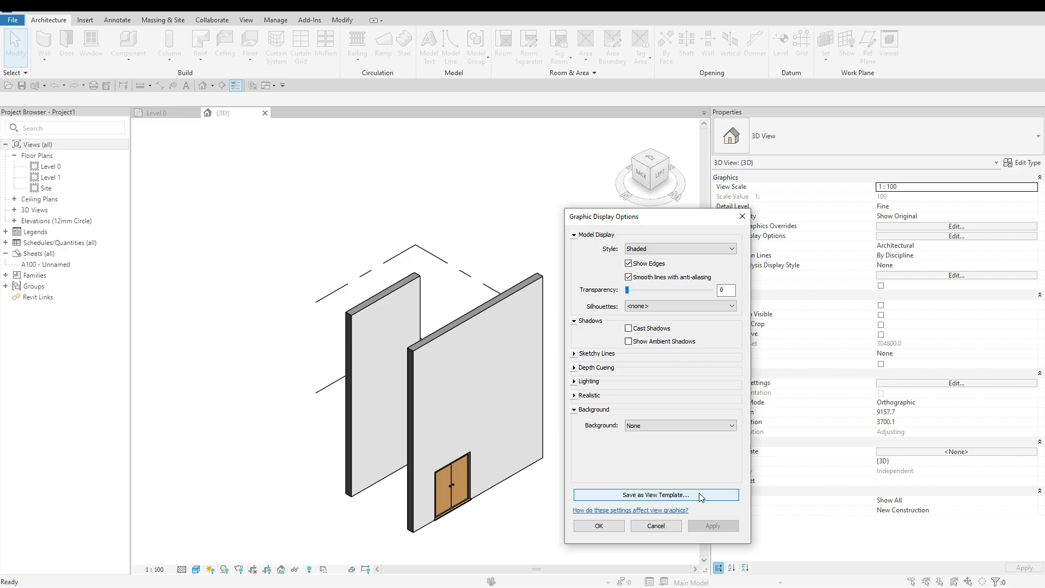
# Step: View the naming prompt for saving the display settings as a view template, and close the graphic display options without saving one
pyautogui.click(700, 497)
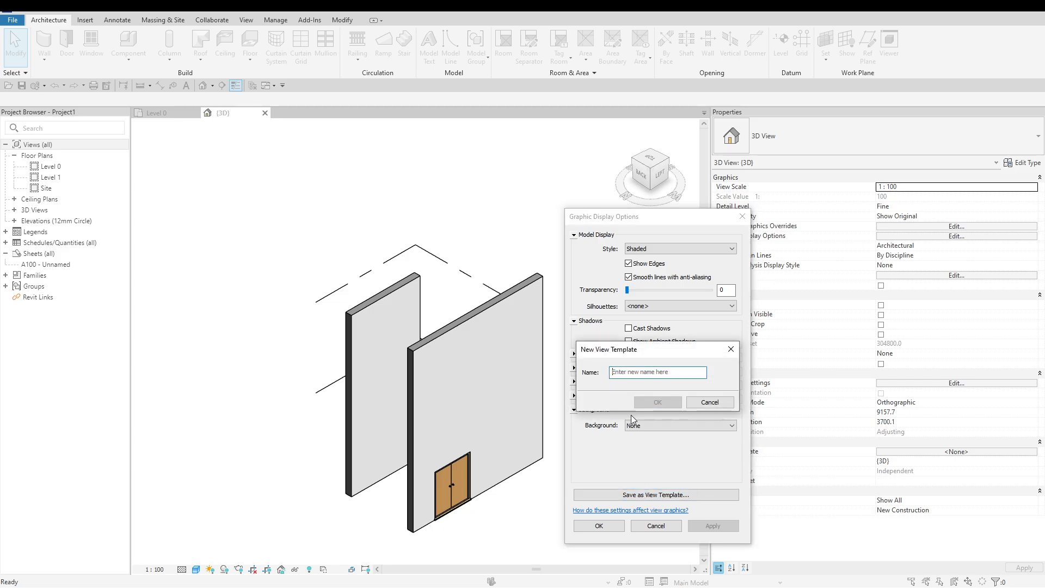
pyautogui.click(622, 371)
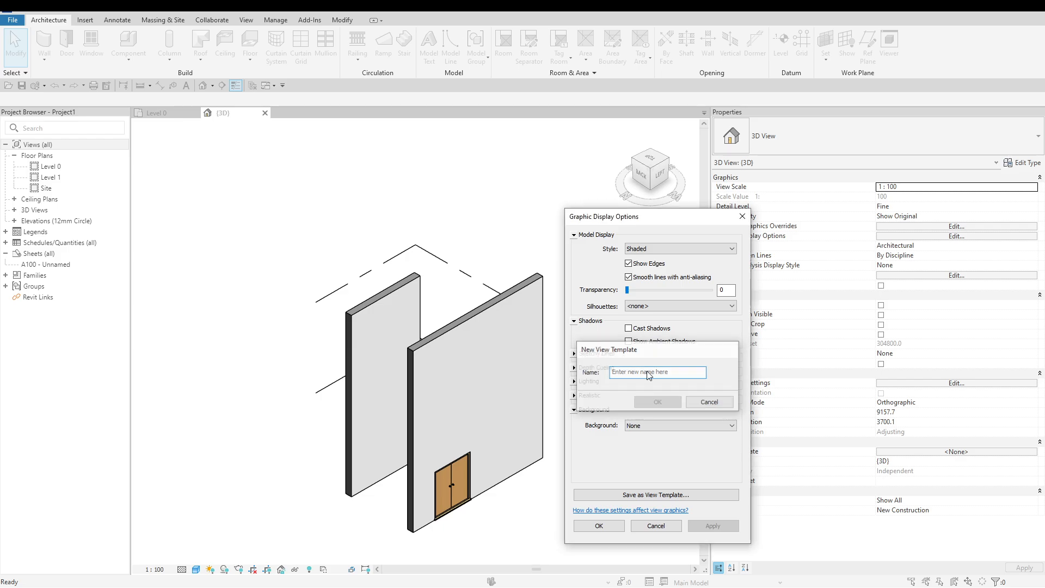
pyautogui.press('Escape')
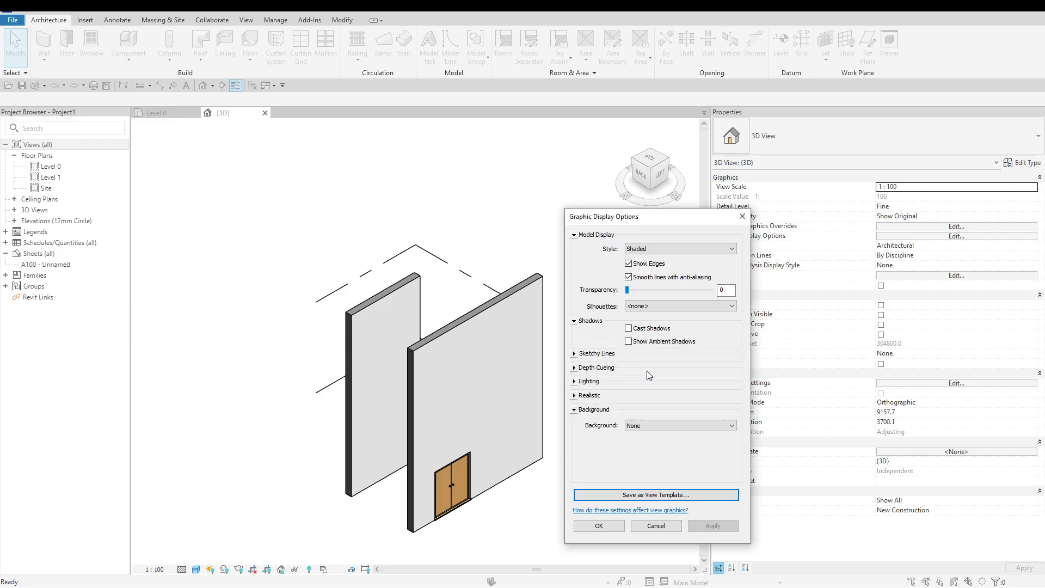
pyautogui.press('Escape')
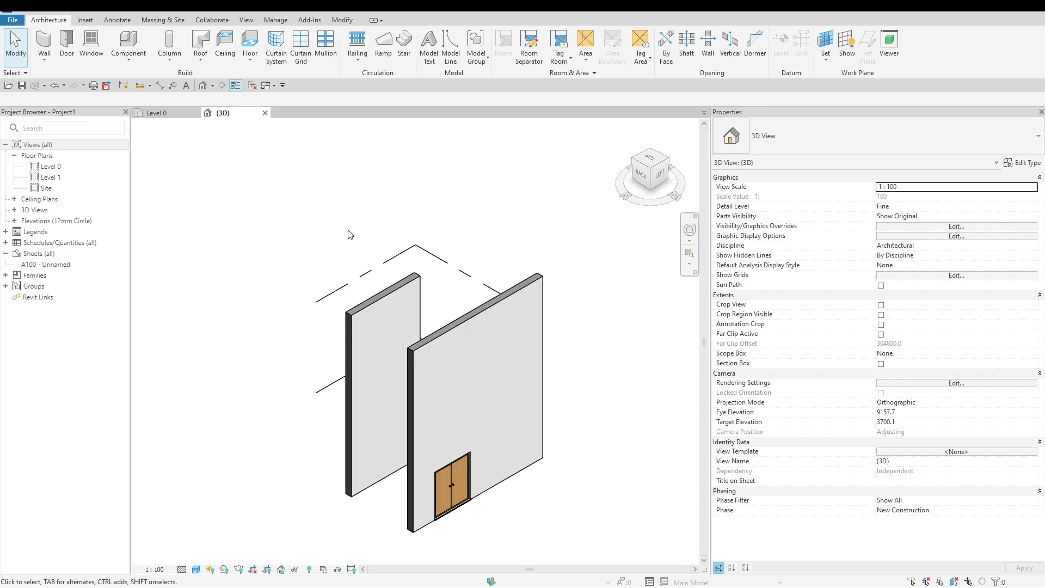
# Step: Turn on shadows and the sun path in the 3D view
pyautogui.scroll(-2, 321, 230)
pyautogui.scroll(-1, 416, 223)
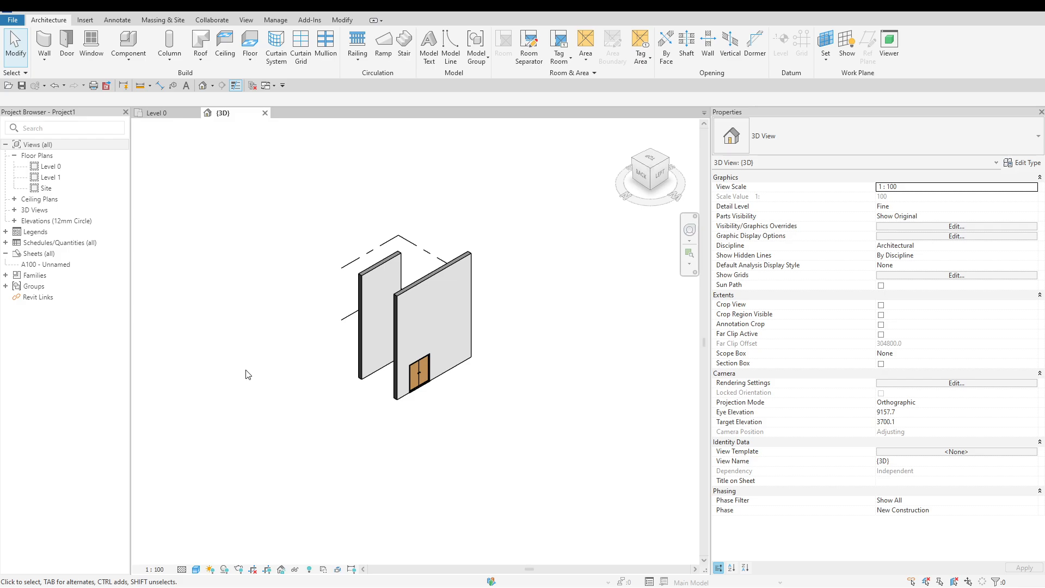
pyautogui.click(224, 569)
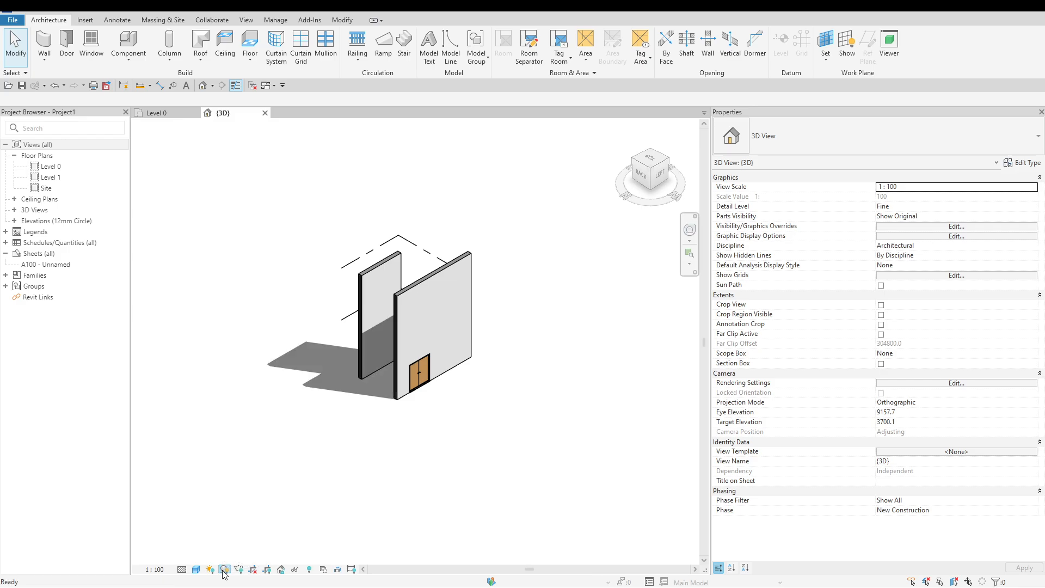
pyautogui.click(212, 570)
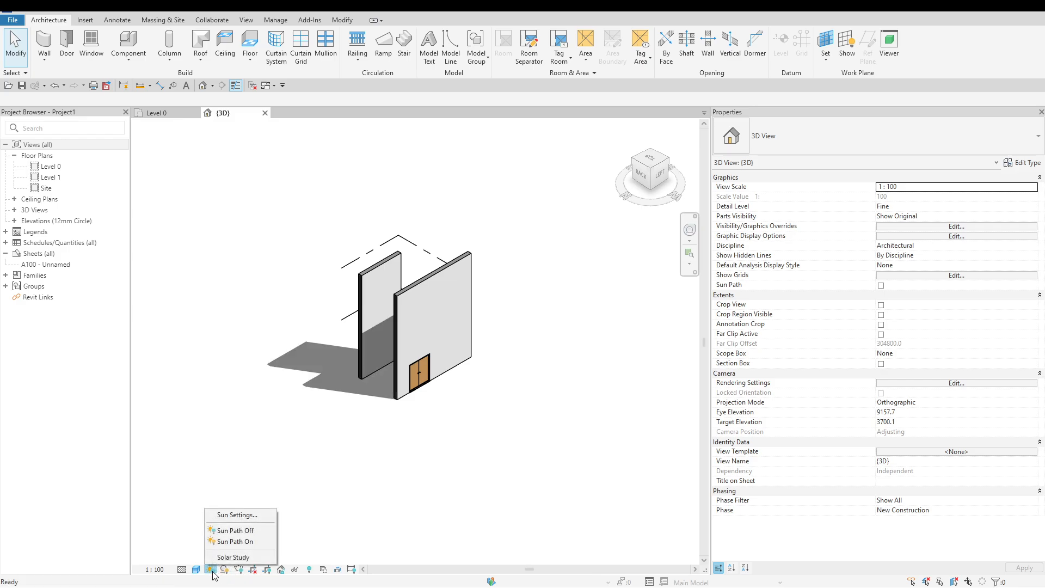
pyautogui.click(230, 546)
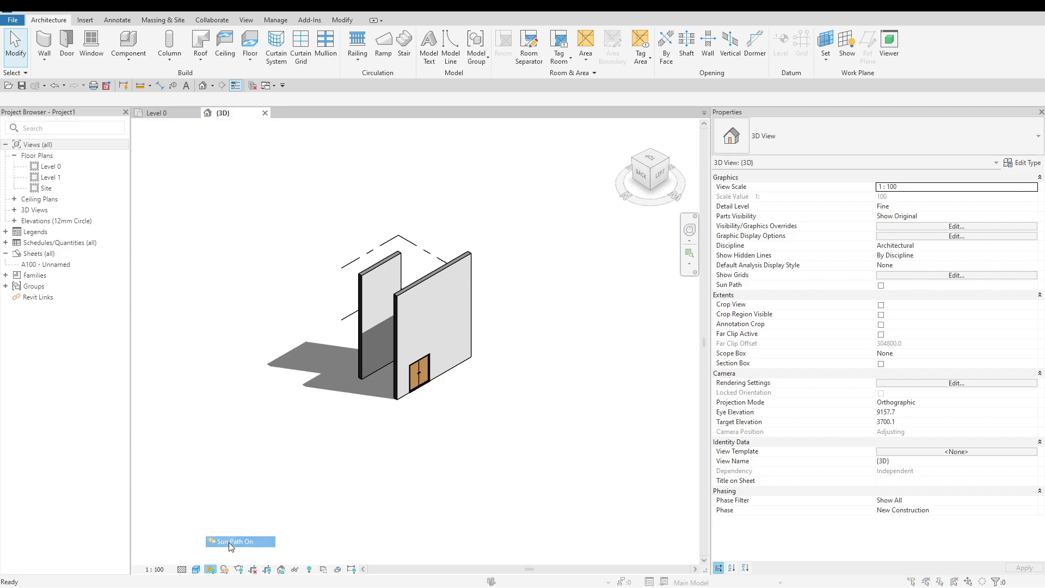
pyautogui.click(537, 287)
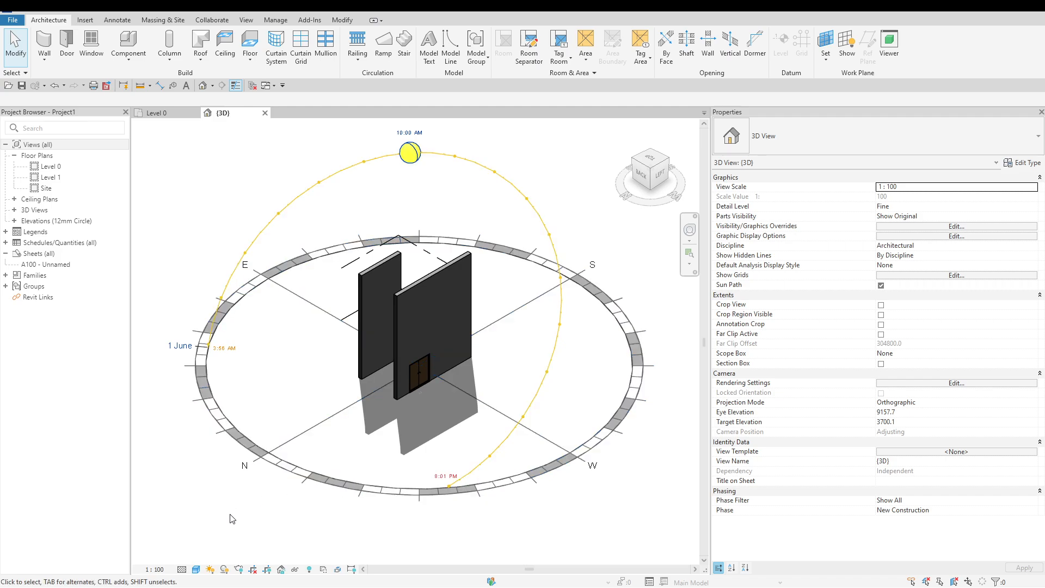
# Step: Start a solar study in the 3D view and set the lighting to sun 60 and shadows 30 in the graphic display options
pyautogui.click(211, 569)
pyautogui.click(219, 557)
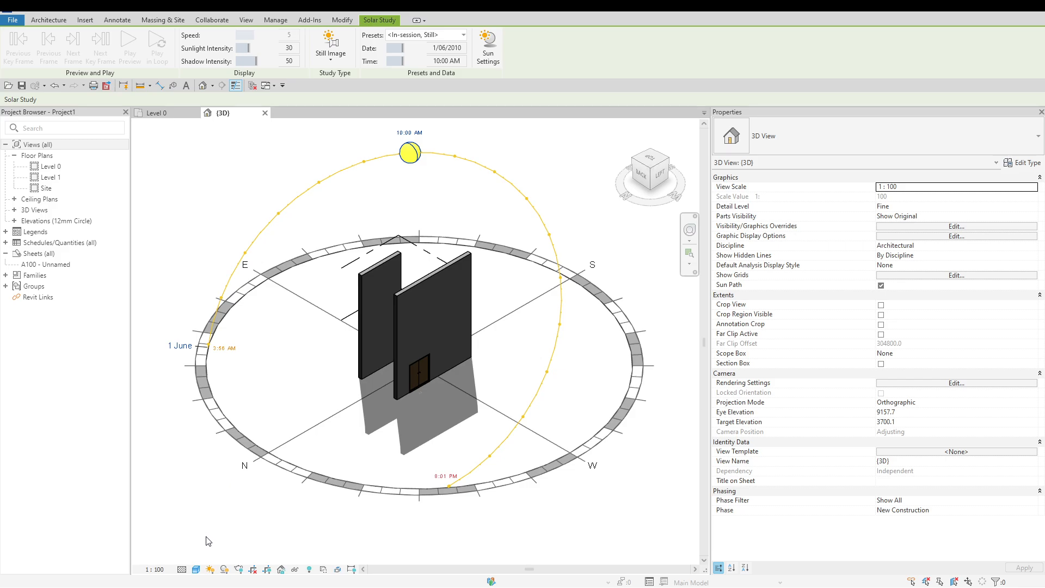
pyautogui.click(197, 569)
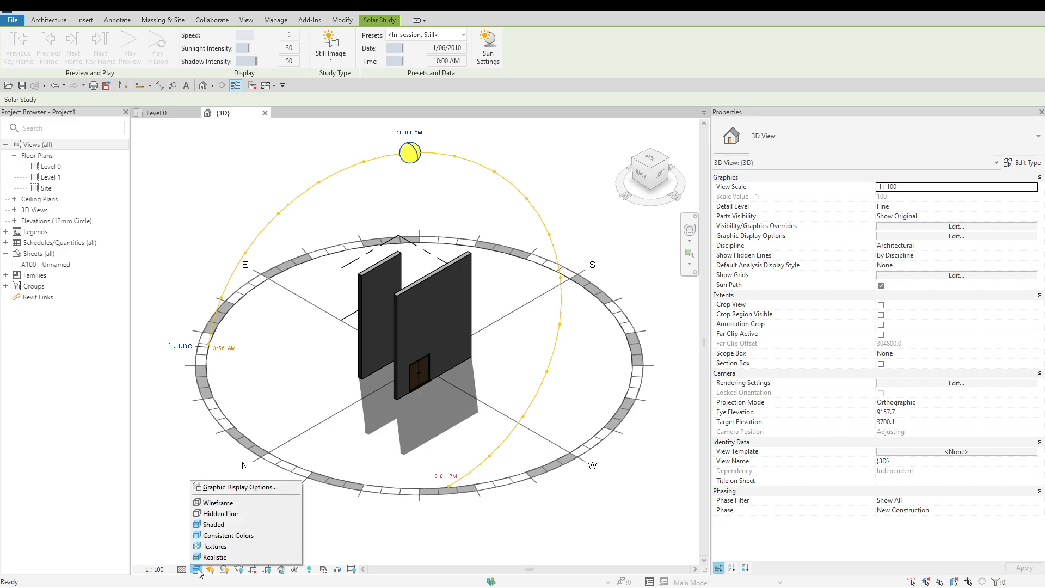
pyautogui.click(283, 488)
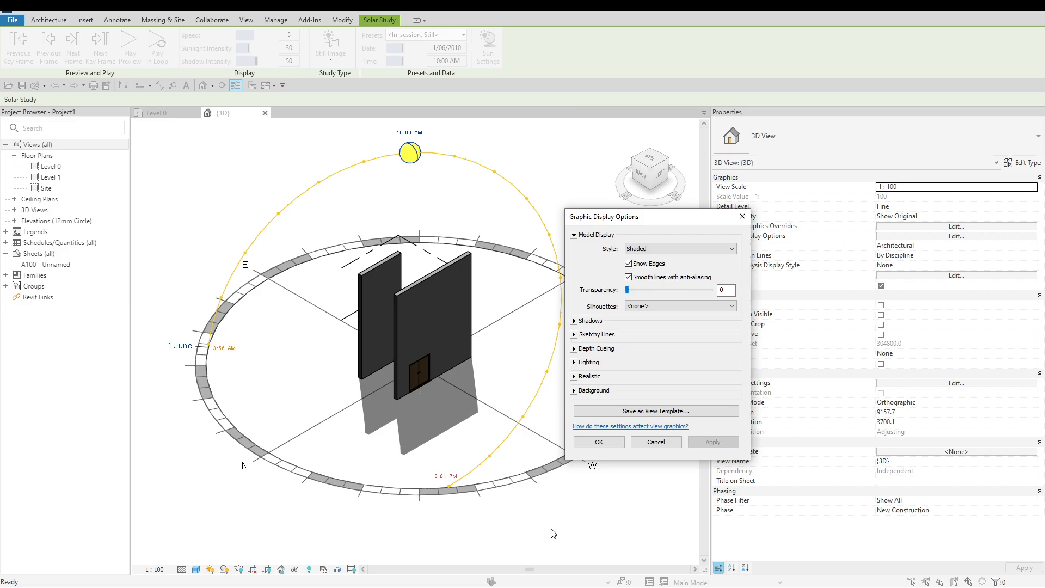
pyautogui.click(574, 363)
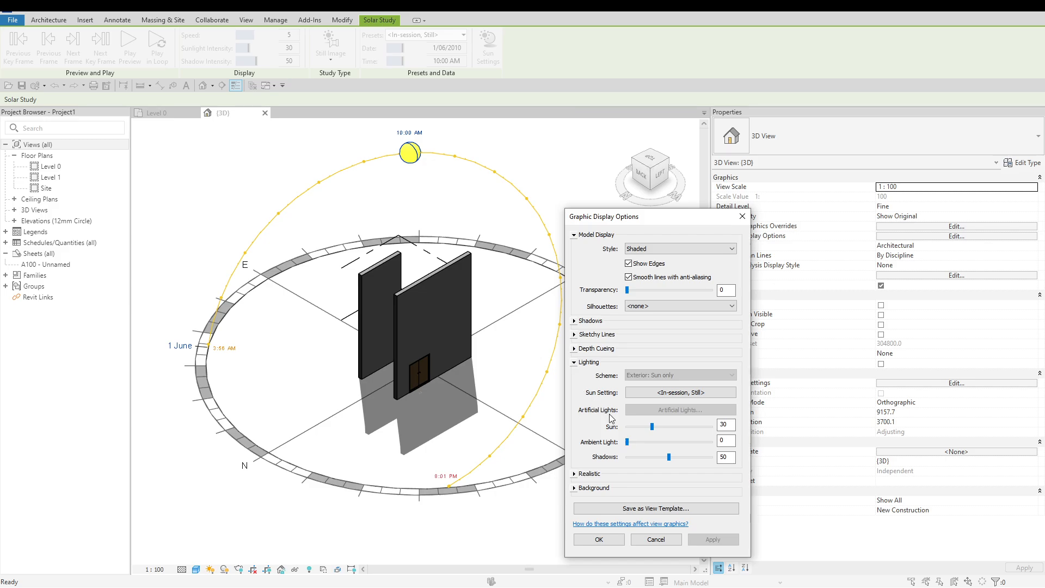
pyautogui.doubleClick(722, 424)
pyautogui.click(730, 457)
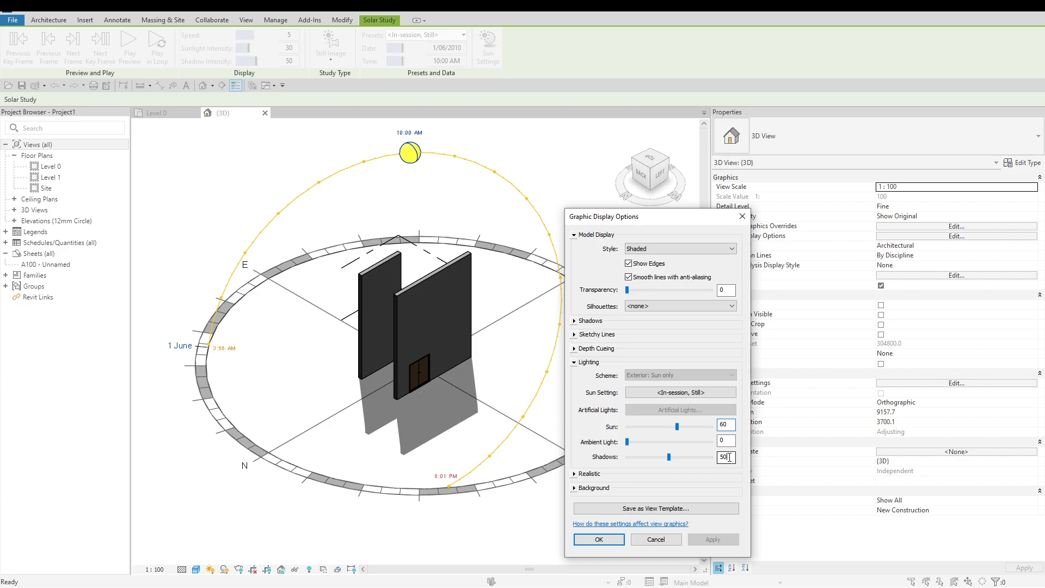
pyautogui.doubleClick(724, 456)
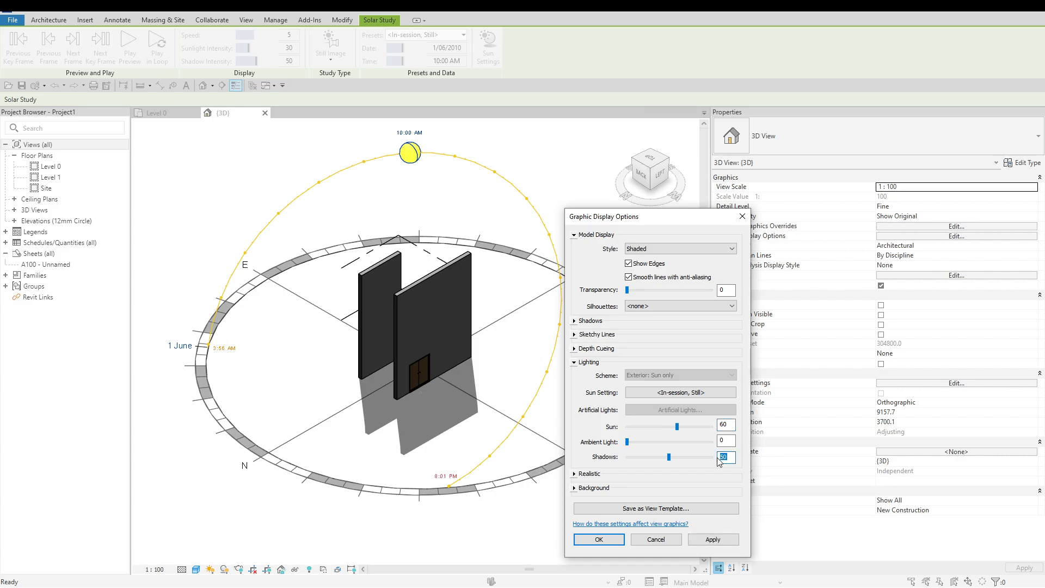
pyautogui.write('30')
pyautogui.click(731, 425)
pyautogui.click(588, 540)
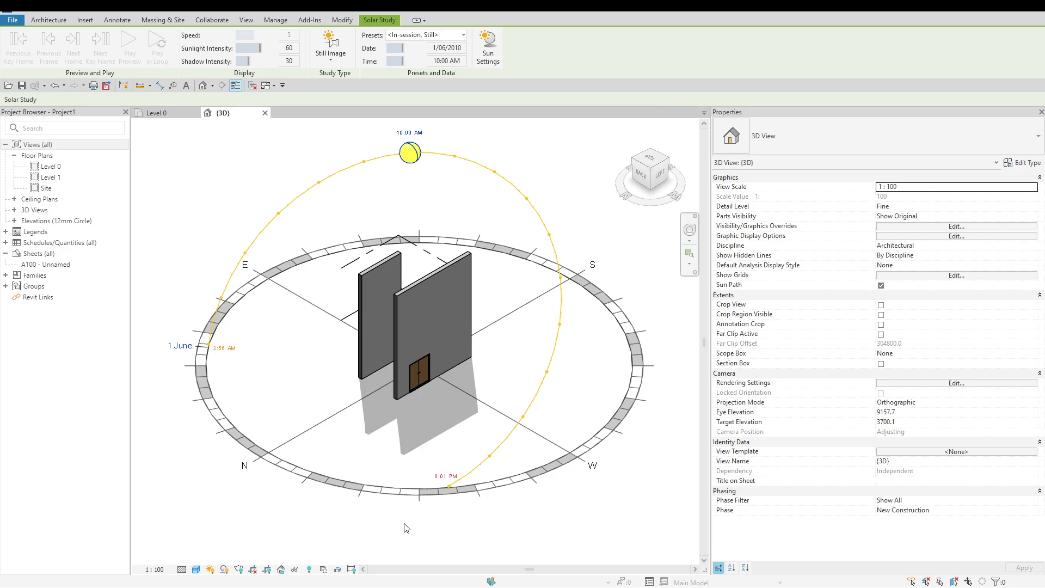
# Step: Crop the 3D view with the crop region shown and pull its four edges in close around the two walls
pyautogui.click(252, 568)
pyautogui.scroll(-5, 410, 342)
pyautogui.scroll(-4, 410, 342)
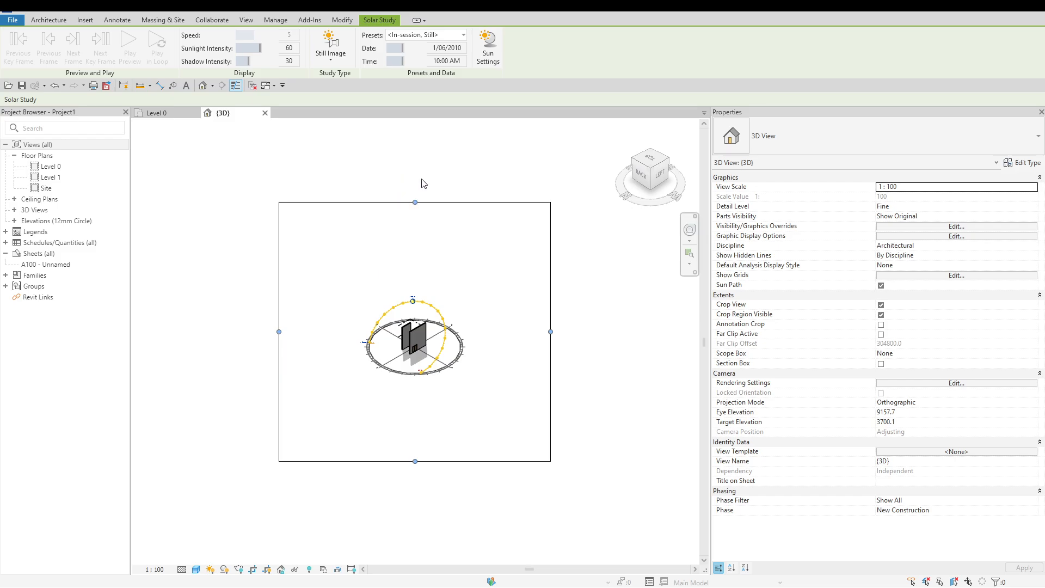
pyautogui.press('Escape')
pyautogui.click(415, 203)
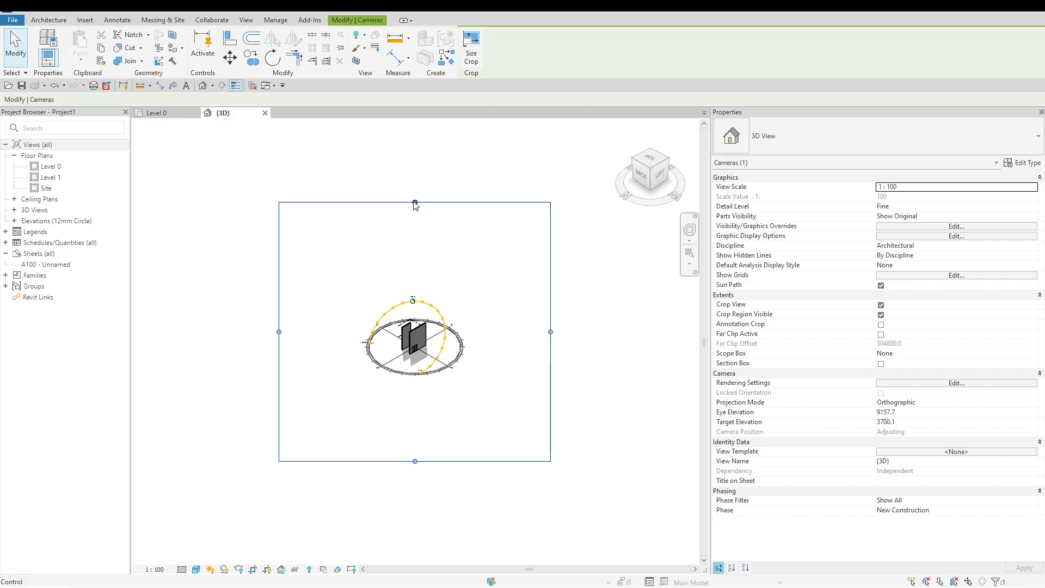
pyautogui.moveTo(415, 203); pyautogui.dragTo(417, 310)
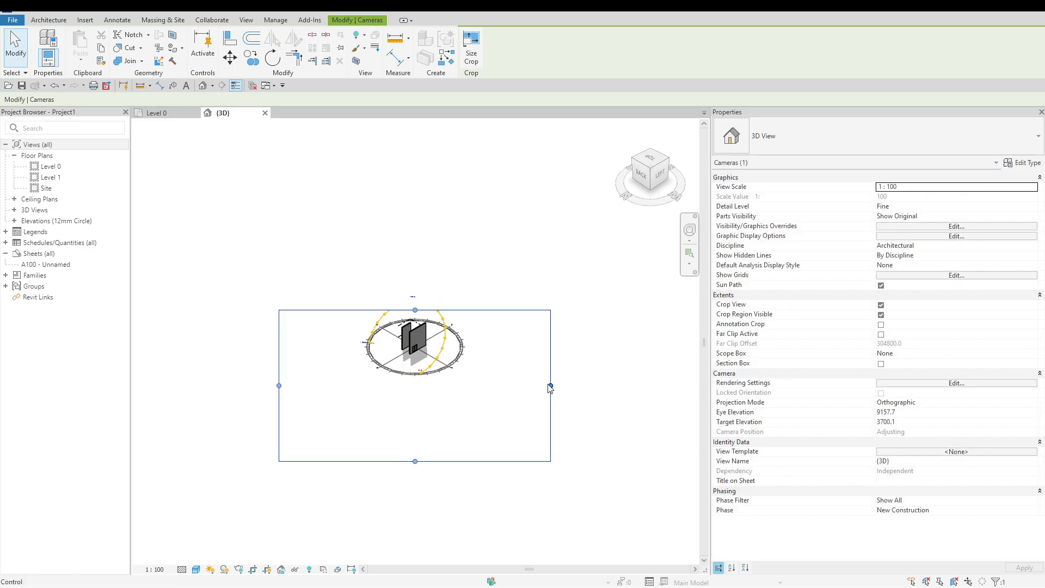
pyautogui.moveTo(550, 387); pyautogui.dragTo(452, 373)
pyautogui.moveTo(279, 385); pyautogui.dragTo(372, 385)
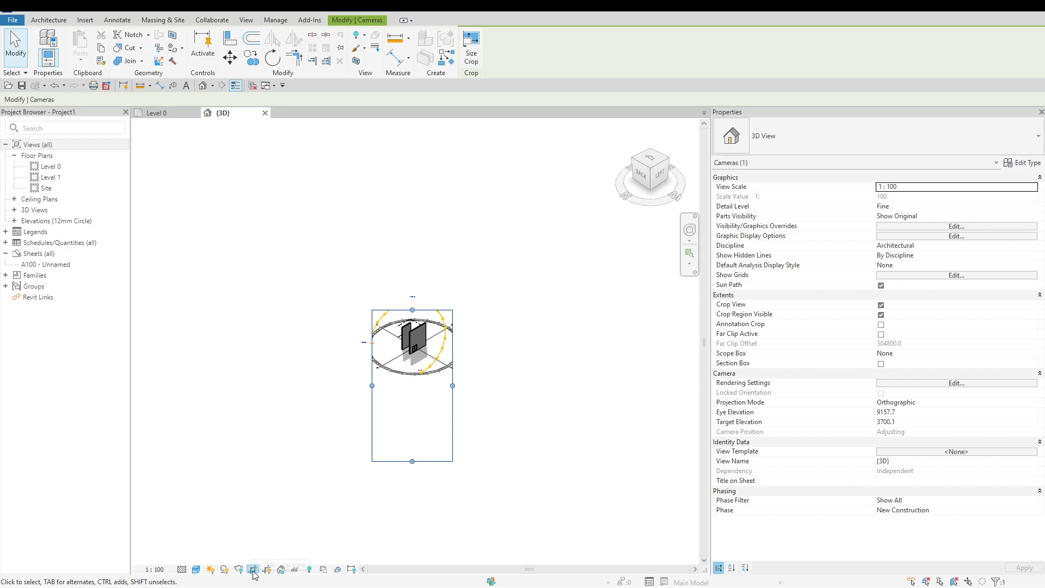
pyautogui.moveTo(413, 461); pyautogui.dragTo(423, 369)
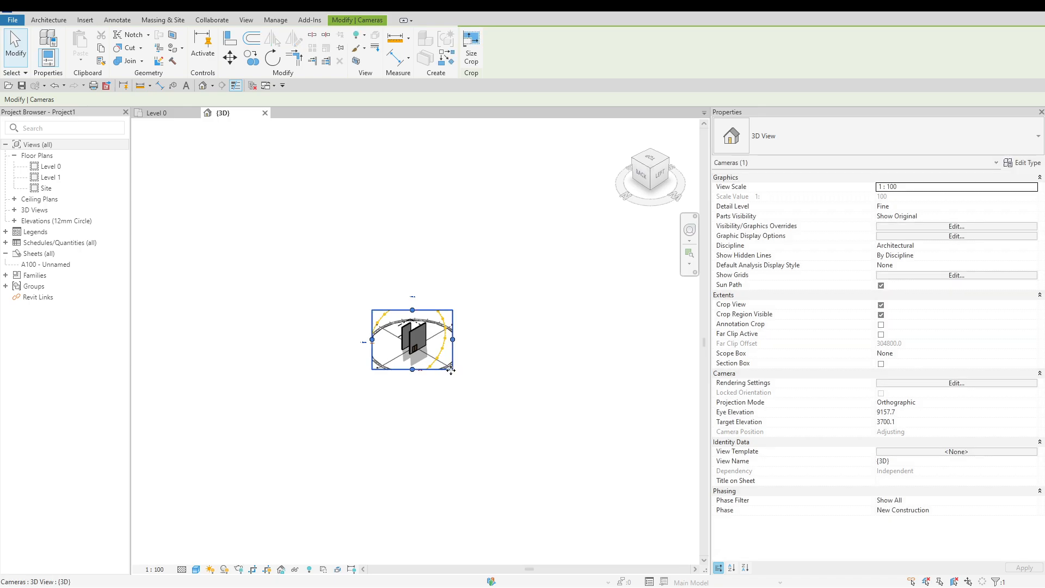
# Step: Try to set the 3D view's model crop size to 100 mm wide and 100 mm high
pyautogui.scroll(5, 454, 378)
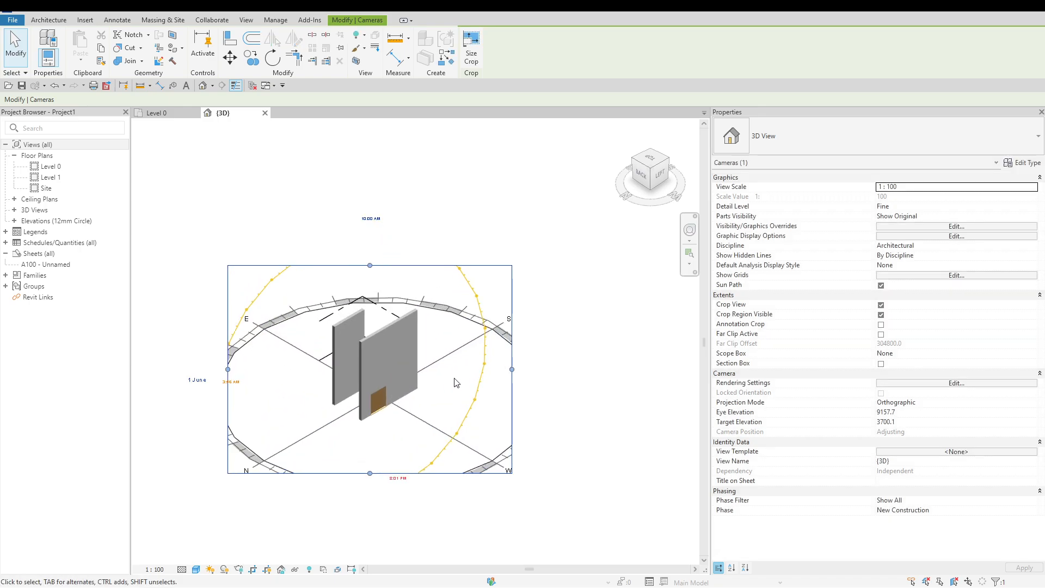
pyautogui.scroll(2, 302, 435)
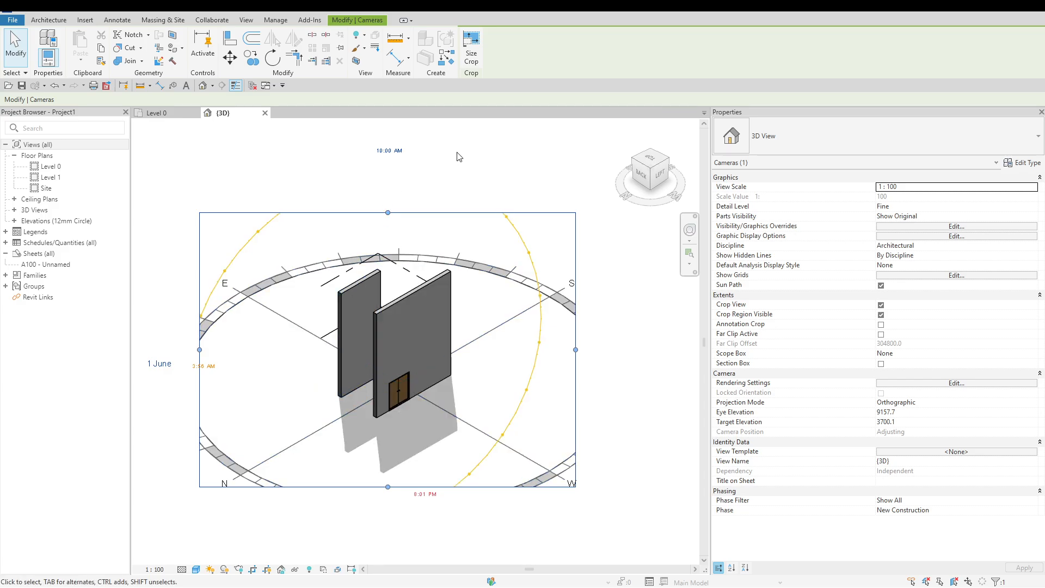
pyautogui.click(473, 63)
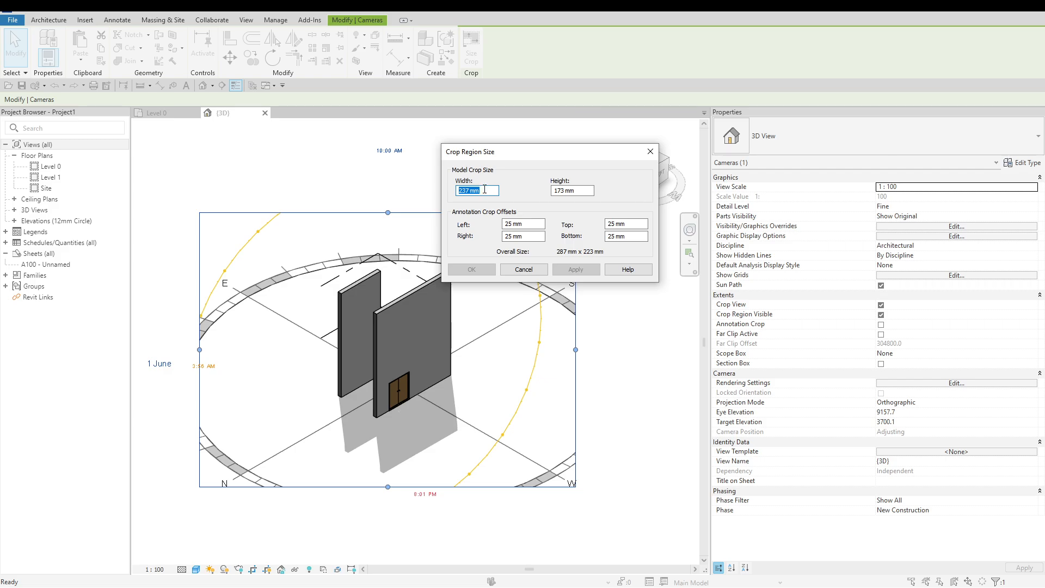
pyautogui.write('100')
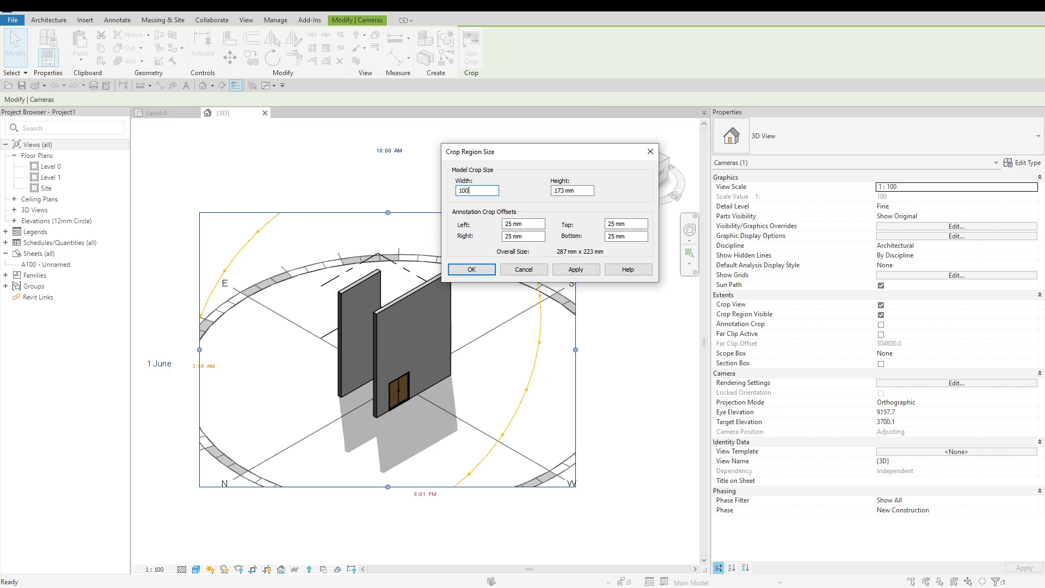
pyautogui.click(580, 190)
pyautogui.moveTo(584, 191); pyautogui.dragTo(531, 191)
pyautogui.write('100')
pyautogui.click(490, 271)
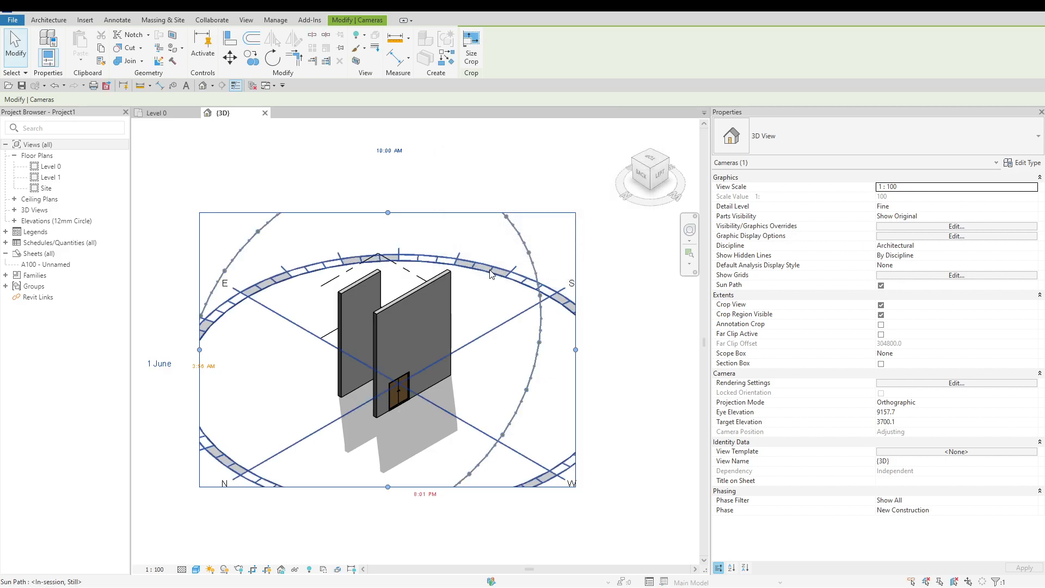
# Step: Hide the crop region boundary in the 3D view and switch the cropping off and back on to compare
pyautogui.click(267, 569)
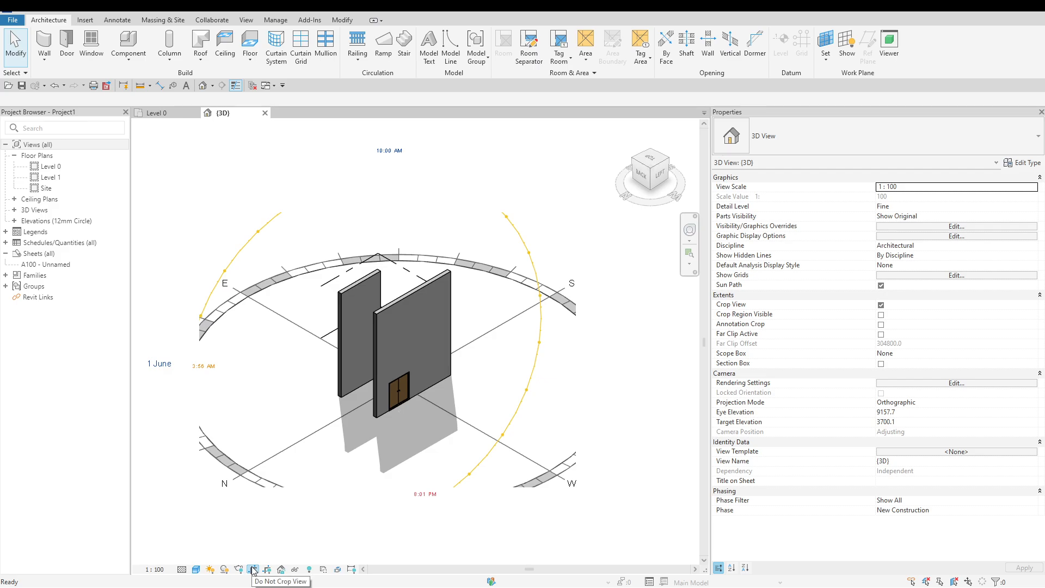
pyautogui.click(253, 569)
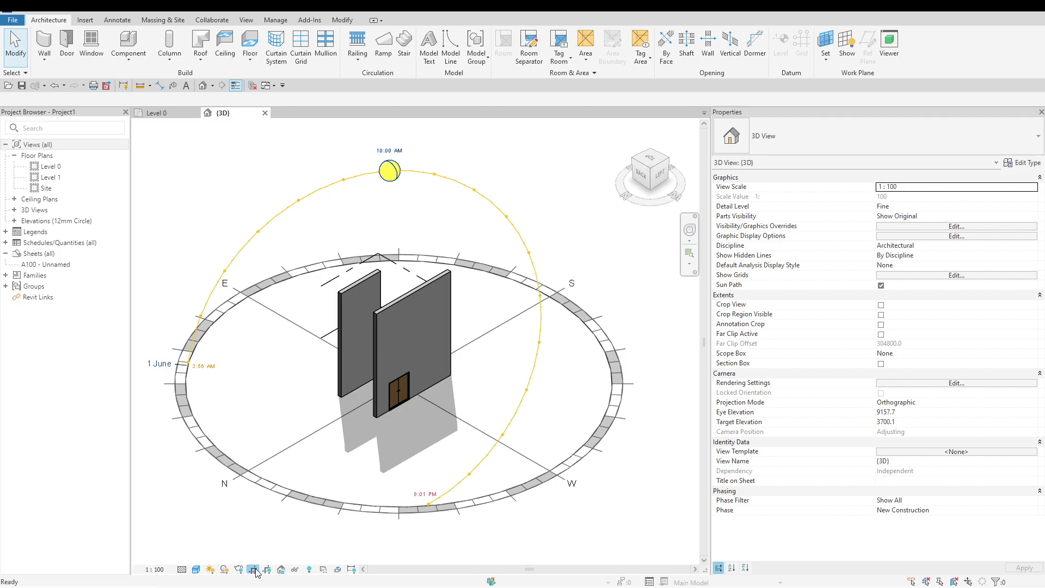
pyautogui.click(254, 569)
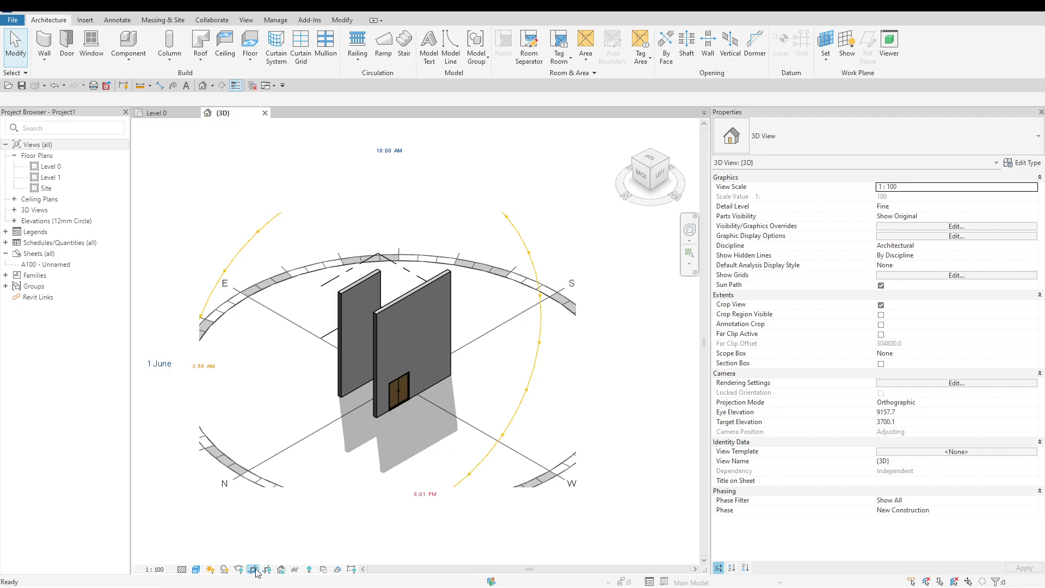
# Step: Turn off the sun path in the 3D view and switch to the Level 0 floor plan
pyautogui.click(211, 571)
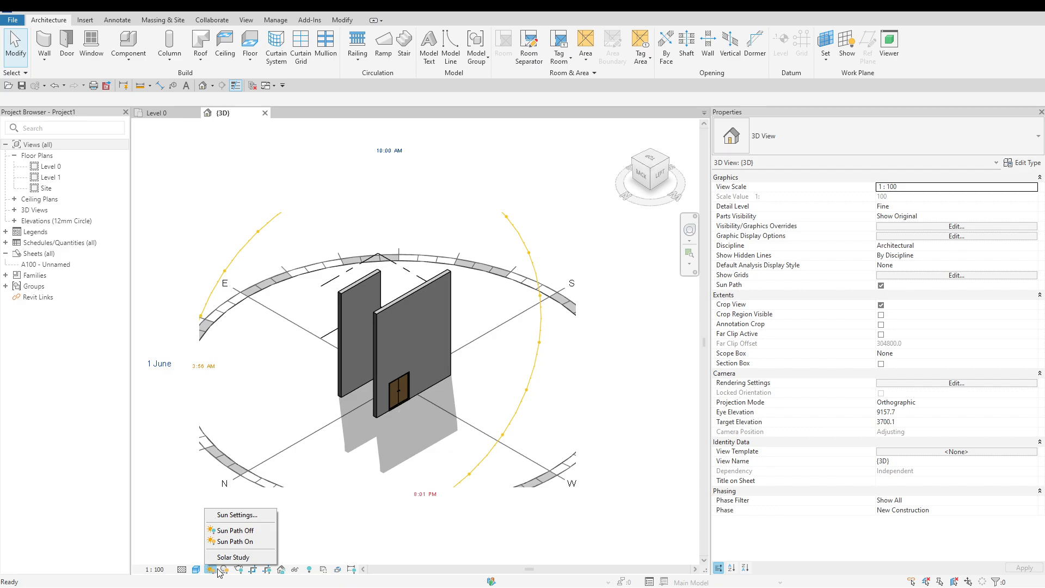
pyautogui.click(242, 530)
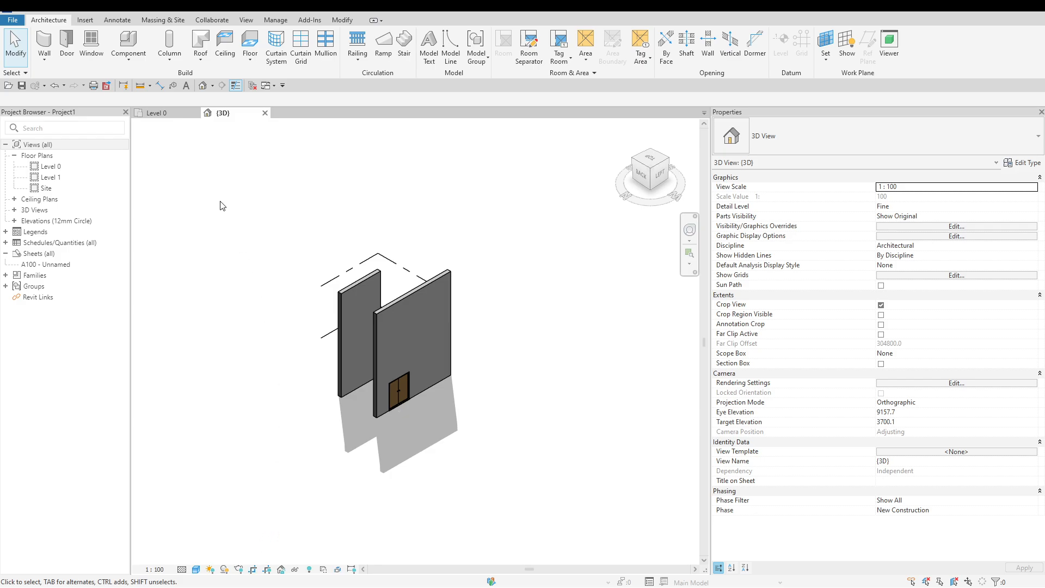
pyautogui.click(183, 116)
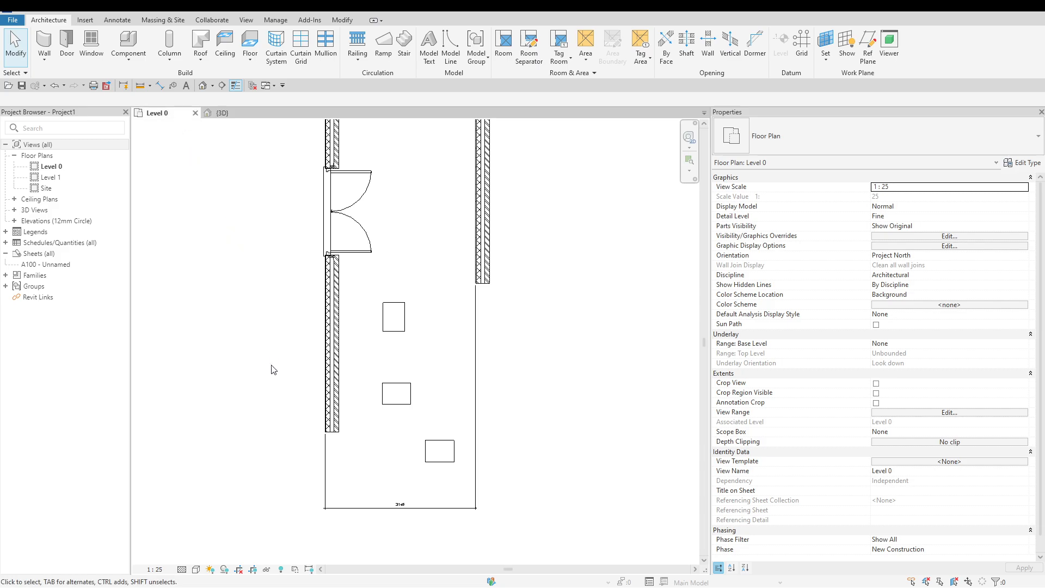
pyautogui.scroll(-3, 294, 436)
pyautogui.scroll(2, 296, 237)
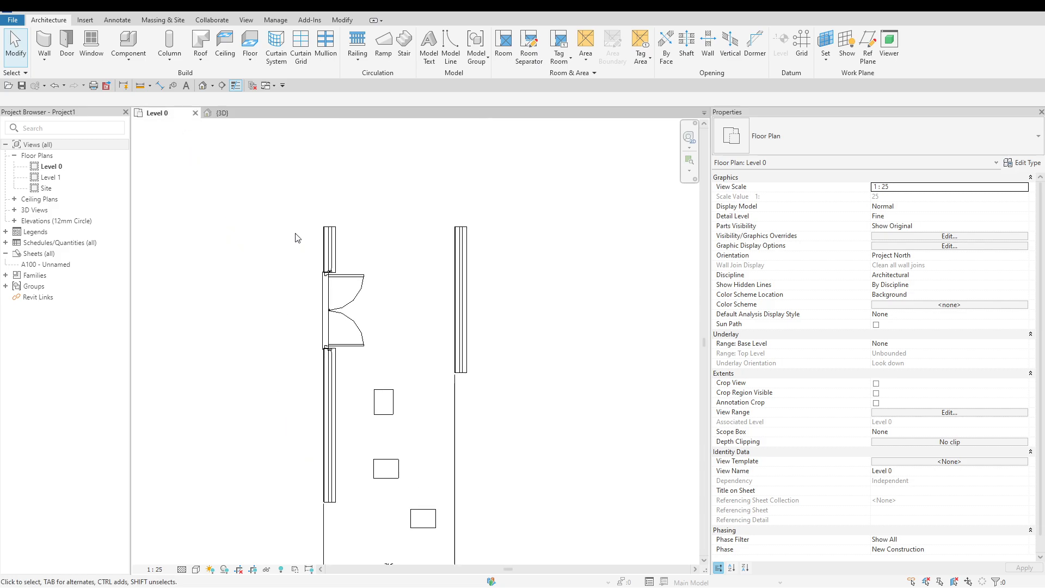
pyautogui.scroll(-1, 297, 236)
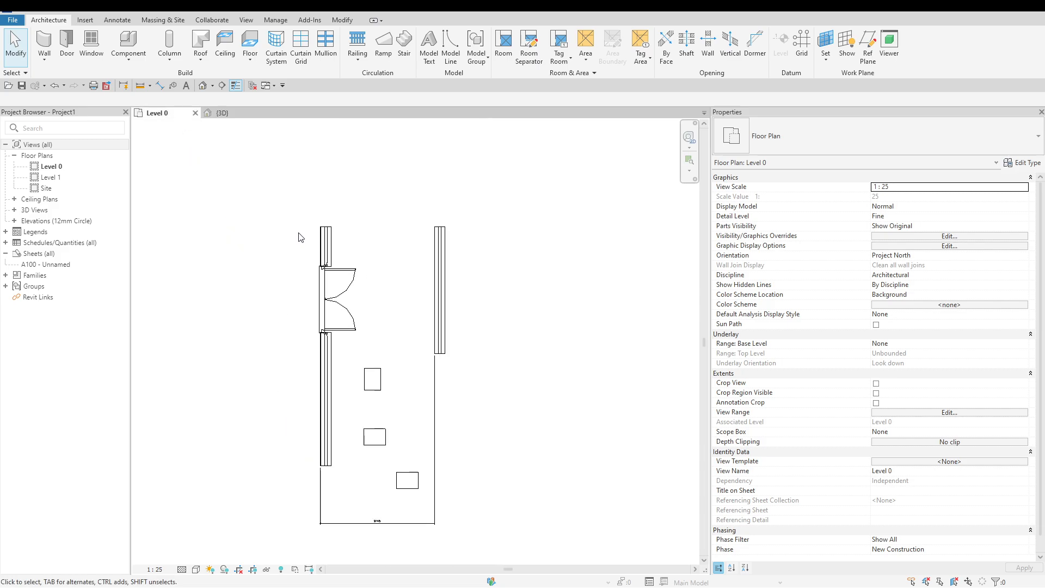
# Step: Temporarily isolate the right-hand 3500 mm wall and the lowest rectangular column as elements in the Level 0 plan, and clear the selection
pyautogui.click(272, 571)
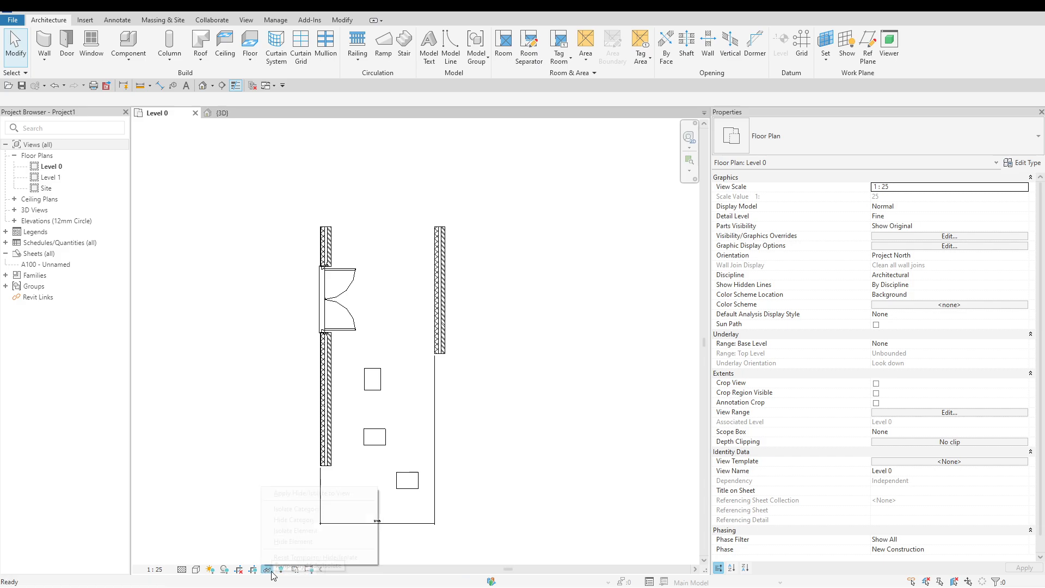
pyautogui.click(469, 283)
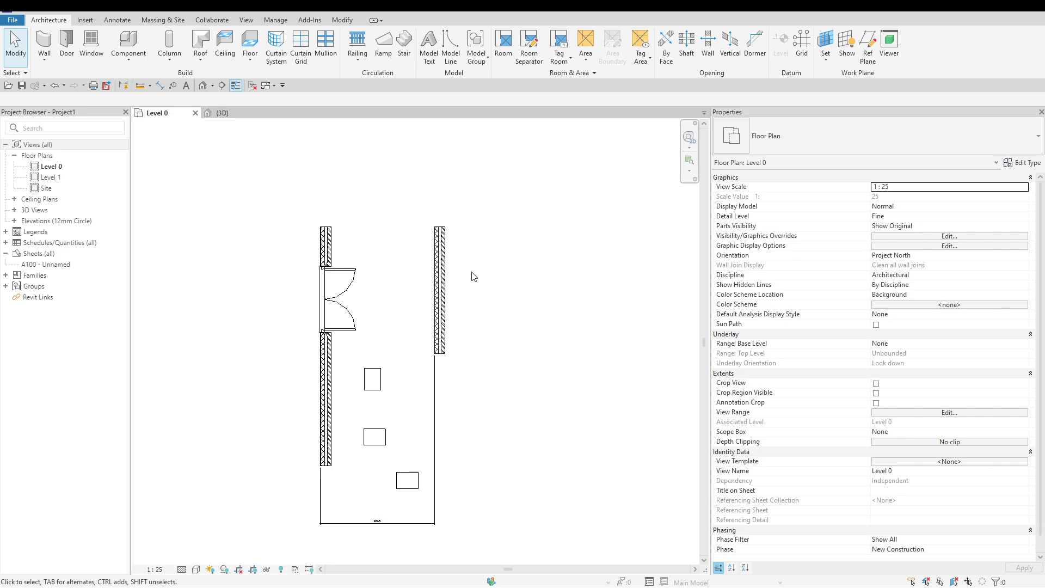
pyautogui.click(443, 281)
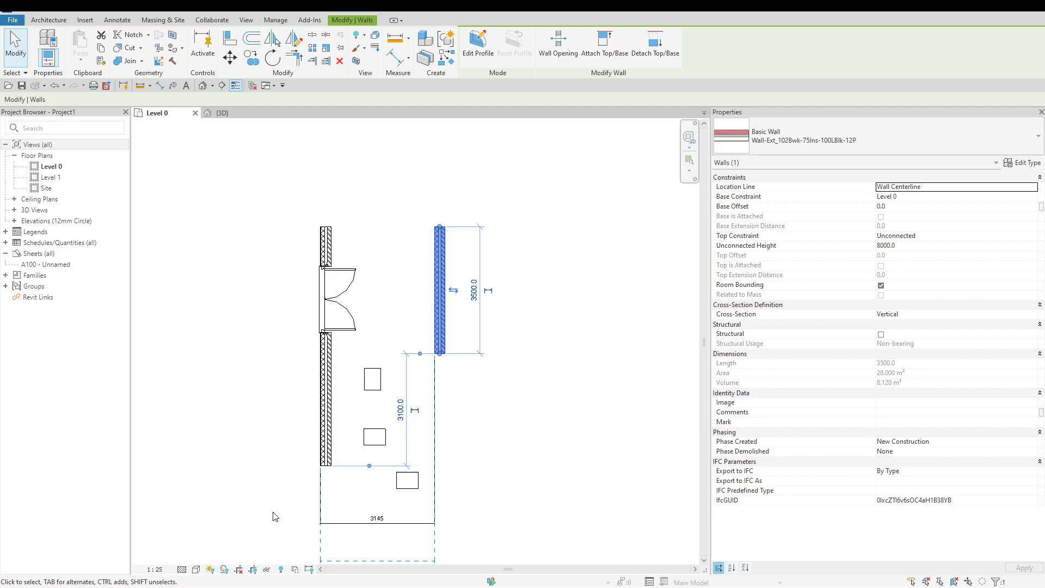
pyautogui.keyDown('ctrl'); pyautogui.click(417, 491); pyautogui.keyUp('ctrl')
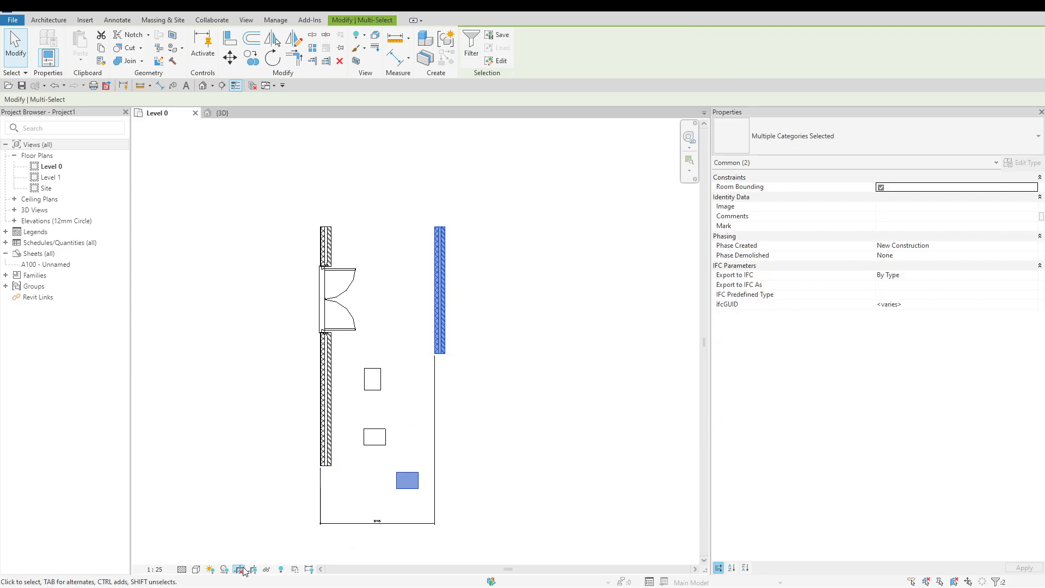
pyautogui.click(267, 569)
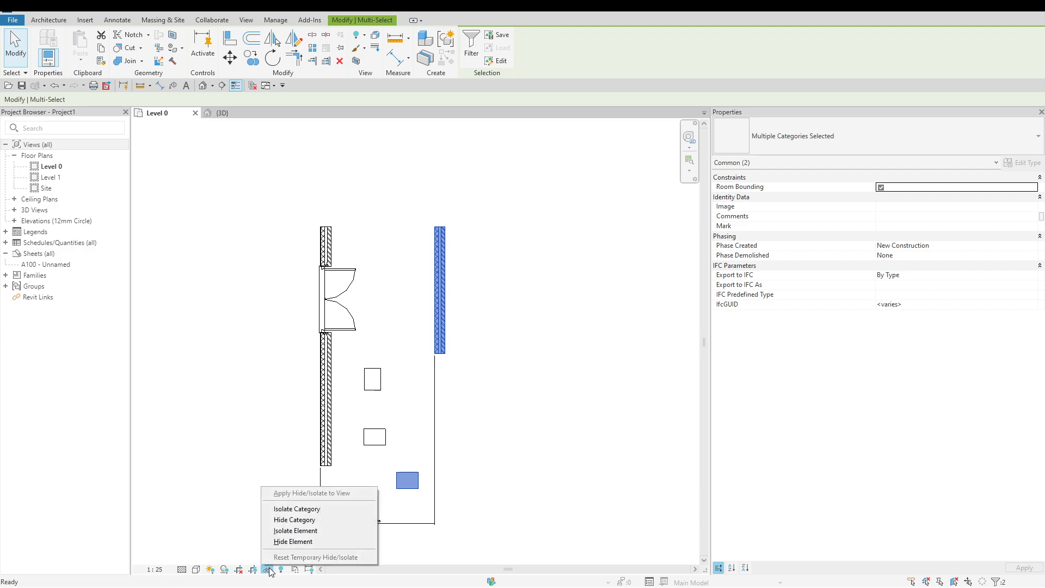
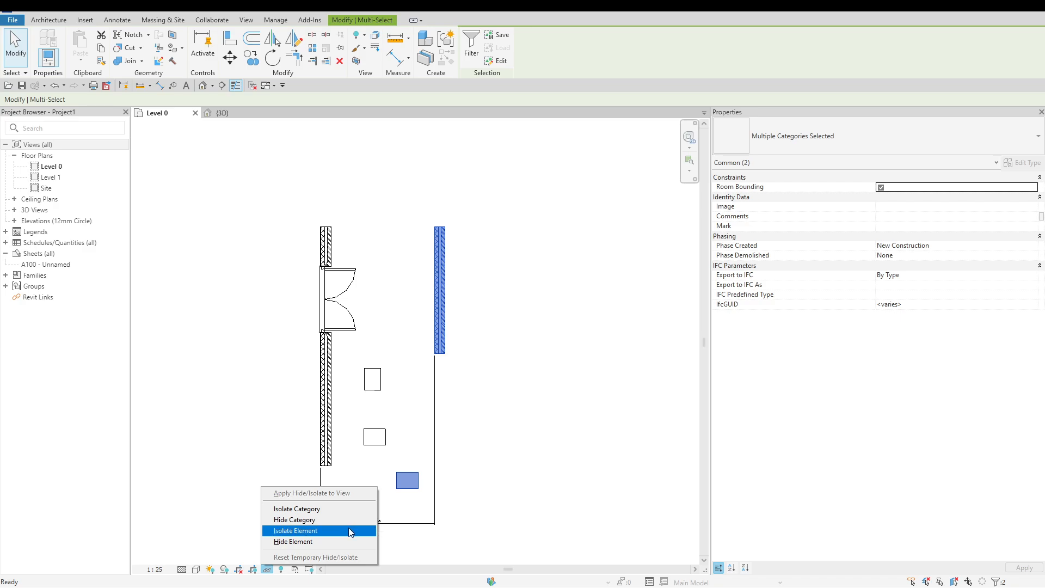
pyautogui.click(334, 530)
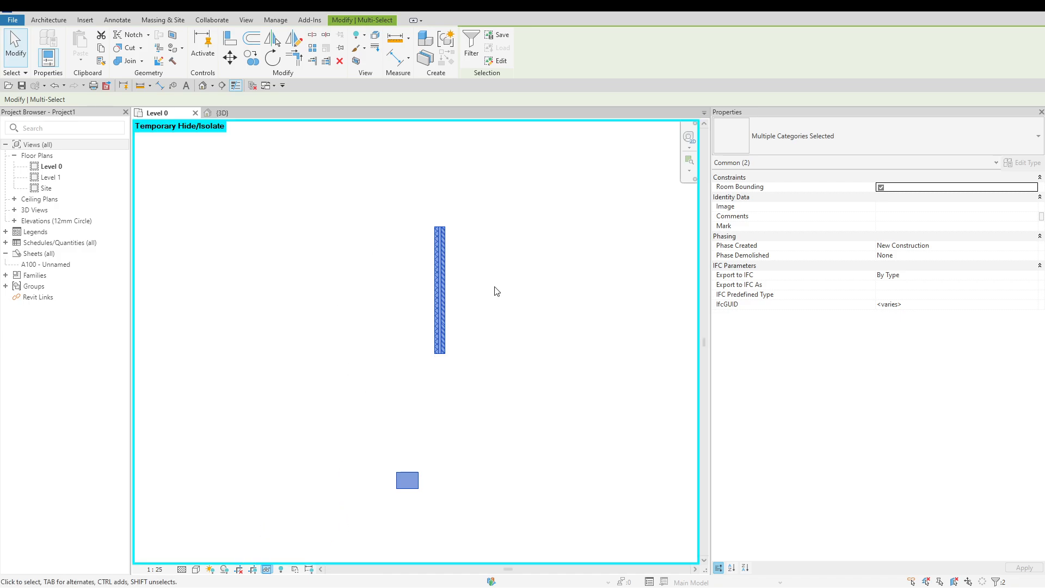
pyautogui.press('Escape')
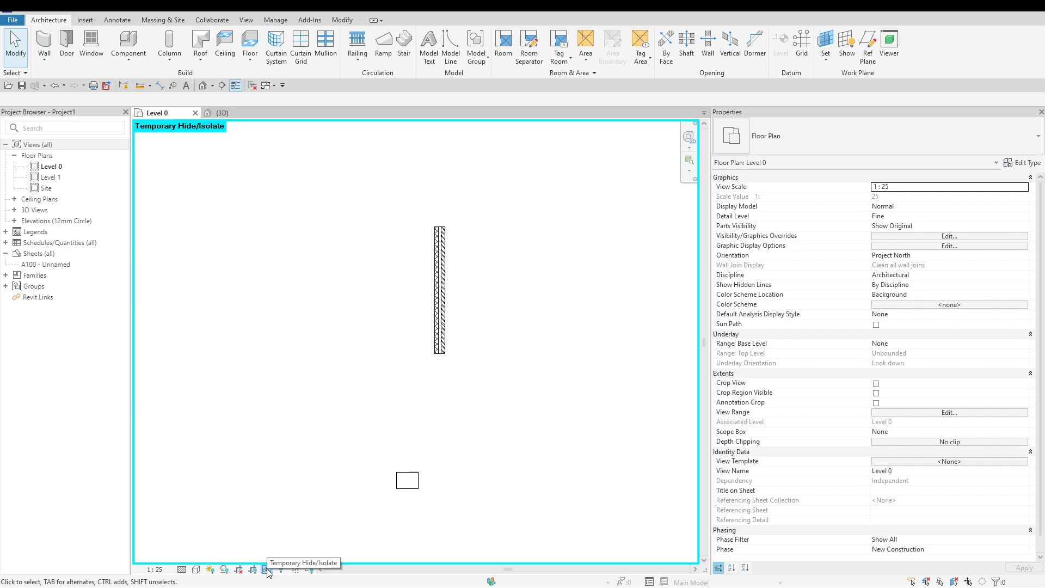
pyautogui.click(407, 481)
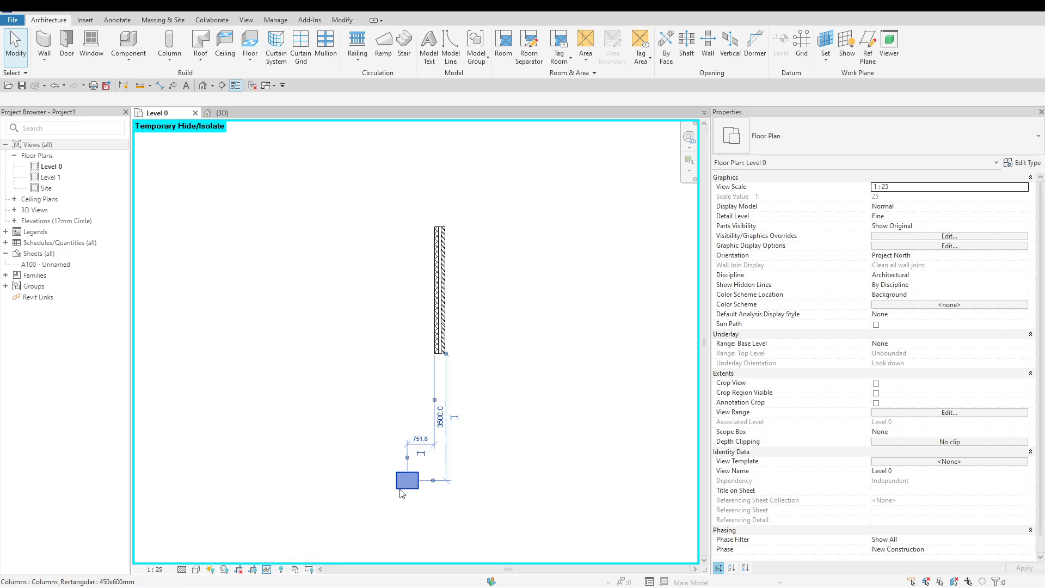
pyautogui.click(282, 536)
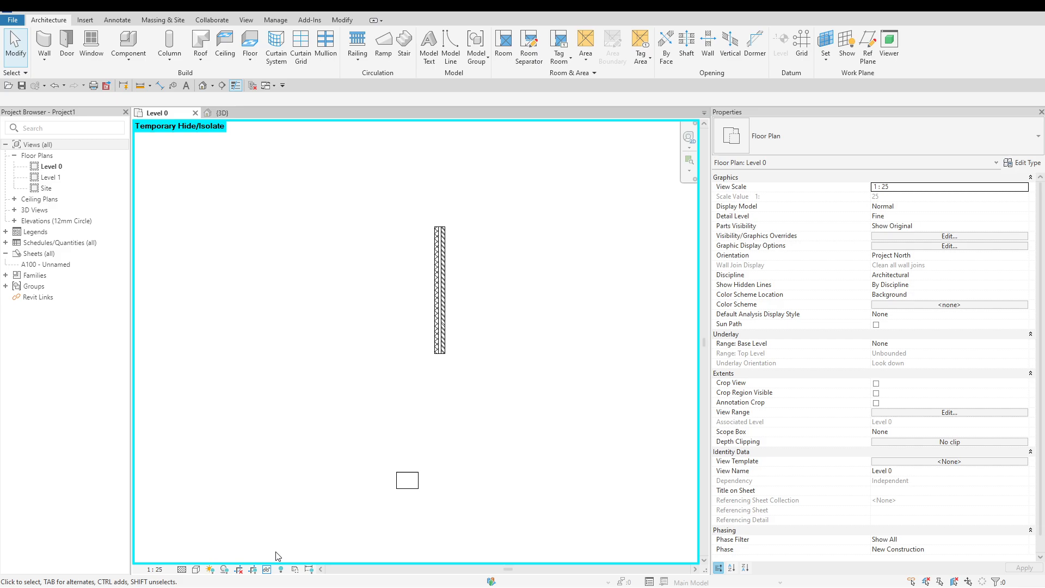
# Step: Check the temporary hide/isolate options and switch Reveal Hidden Elements on and off in the Level 0 plan to compare
pyautogui.click(267, 569)
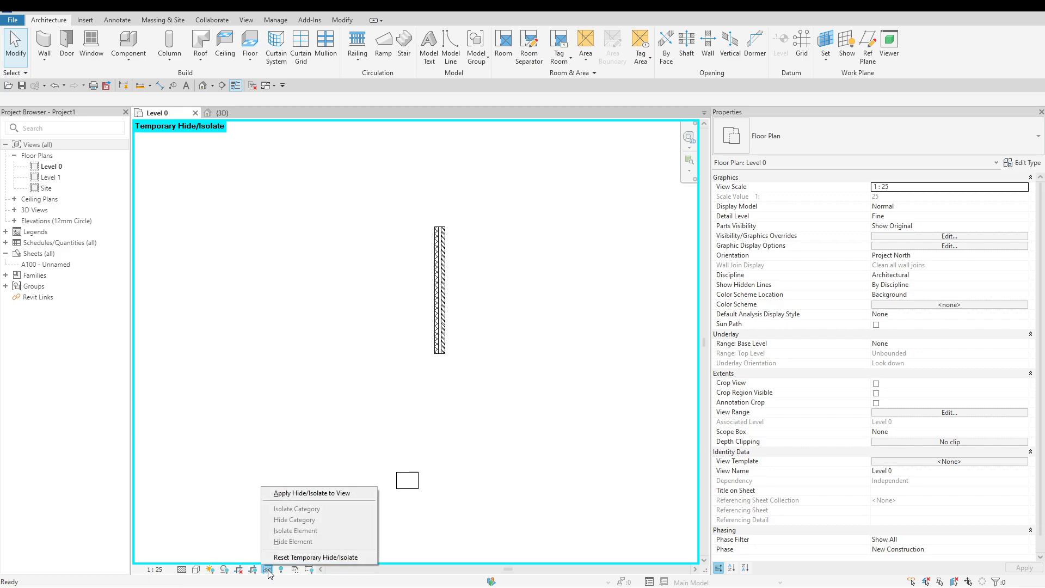
pyautogui.click(356, 487)
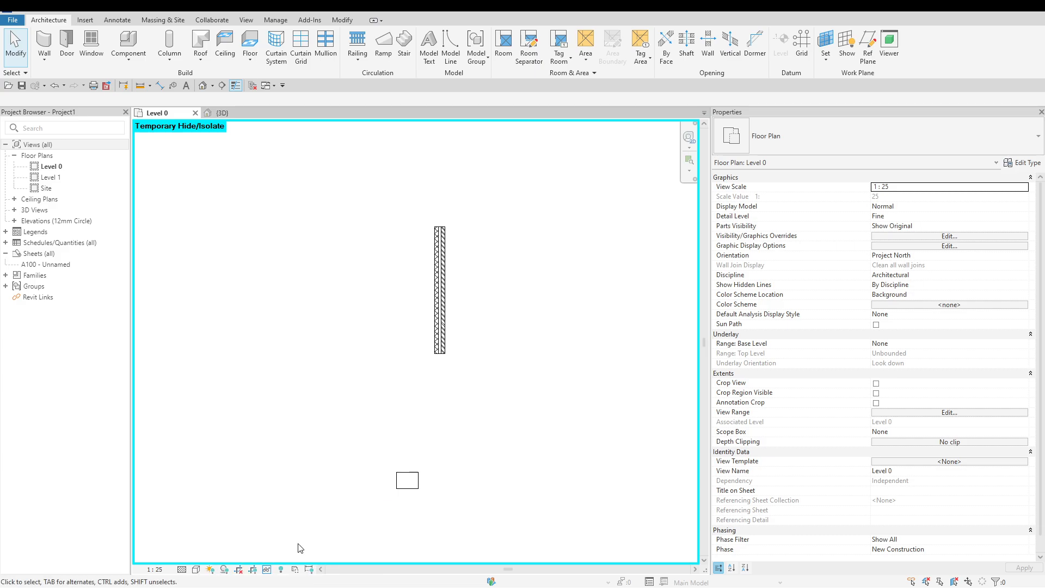
pyautogui.click(281, 569)
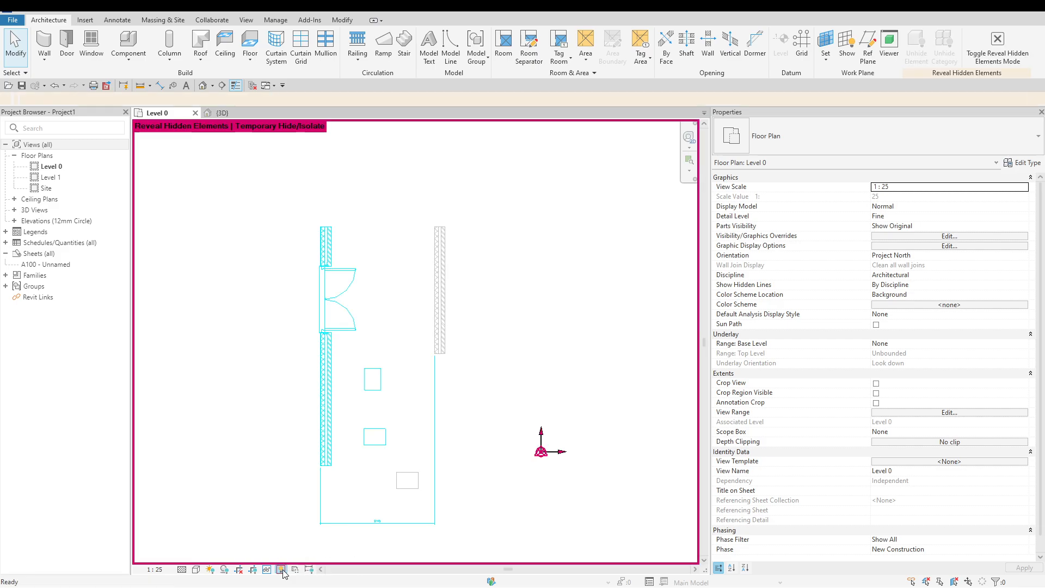
pyautogui.click(281, 570)
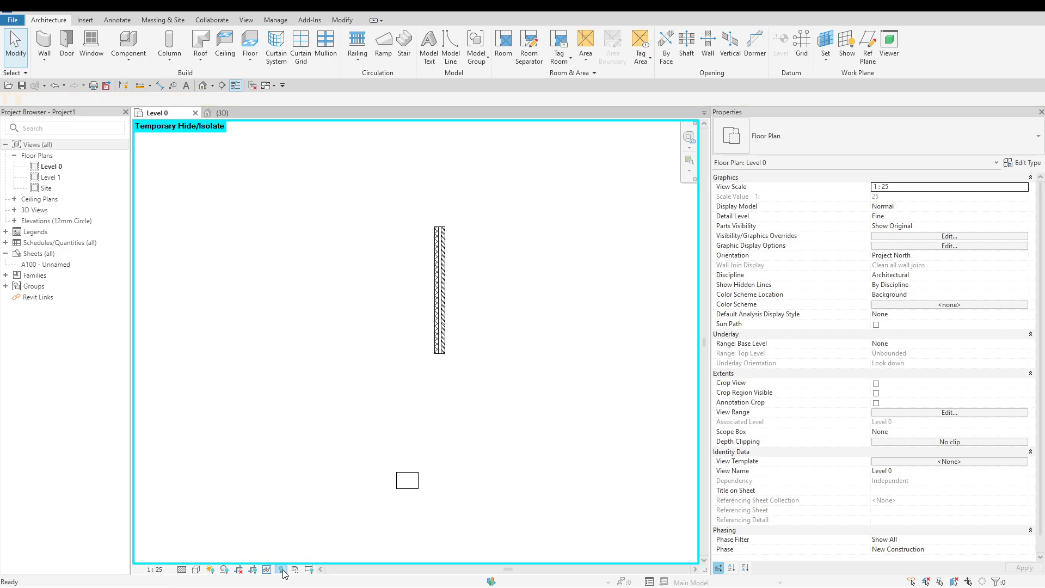
pyautogui.click(281, 569)
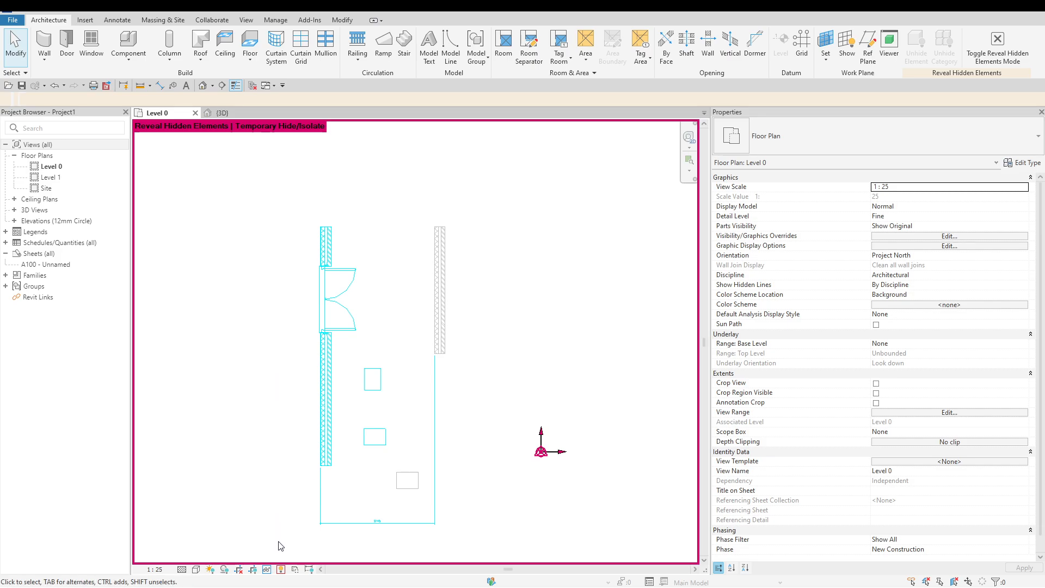
pyautogui.click(281, 569)
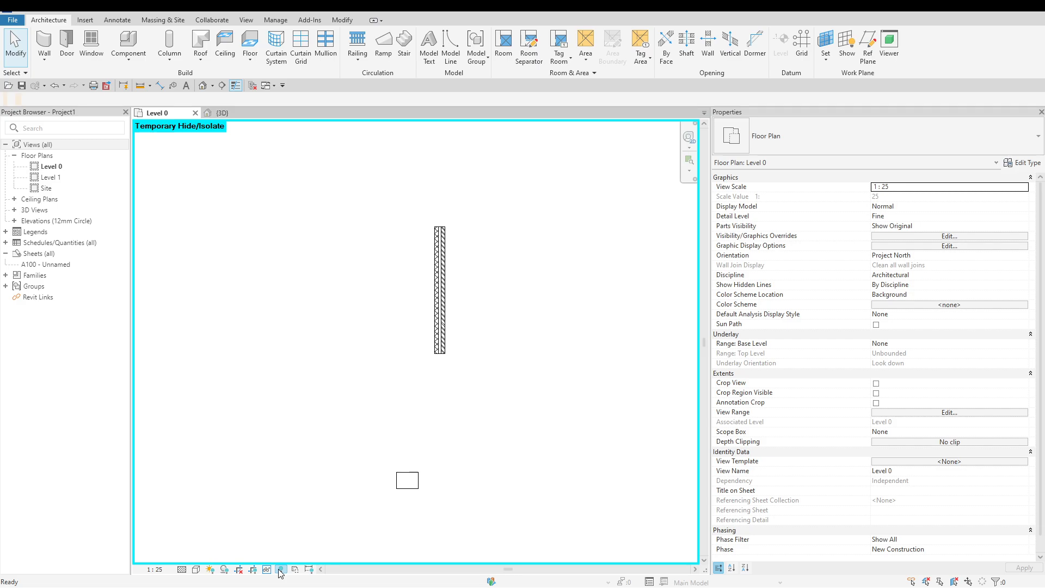
pyautogui.click(281, 569)
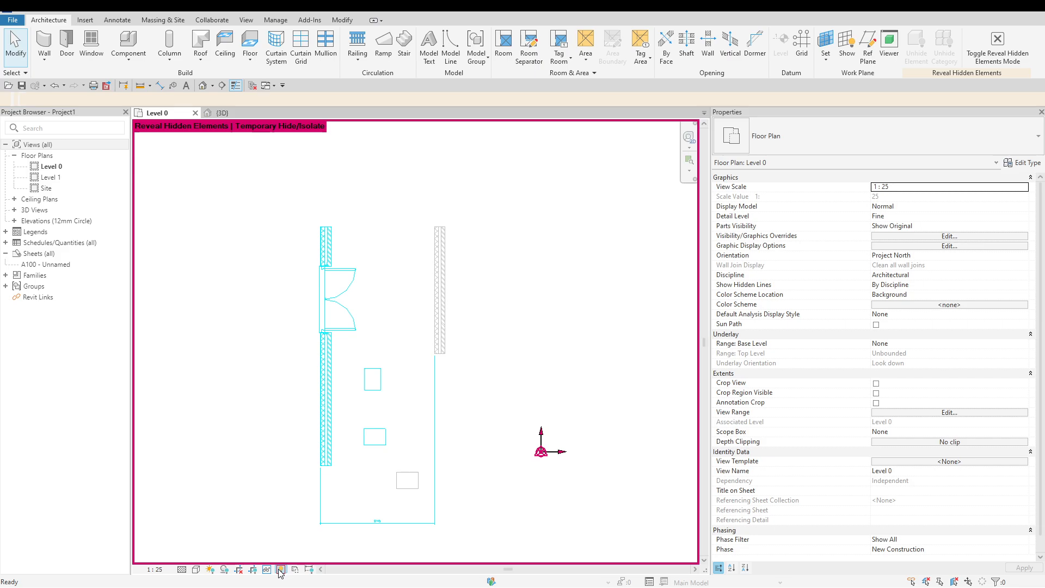
pyautogui.click(281, 569)
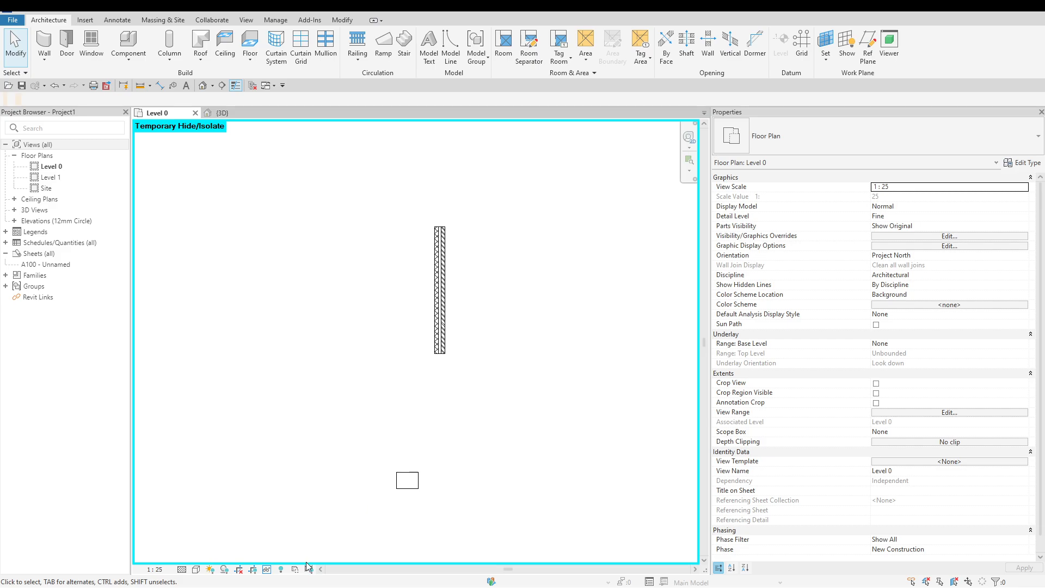
# Step: Reveal the hidden elements in the Level 0 plan and check the Unhide in View options for the wall with the double door
pyautogui.click(282, 569)
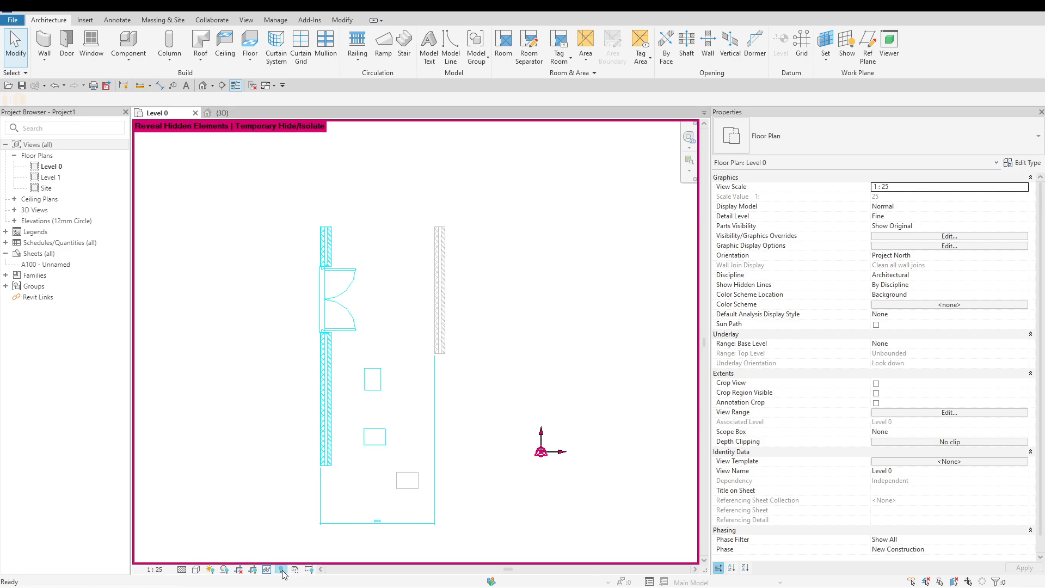
pyautogui.click(326, 428)
pyautogui.rightClick(330, 425)
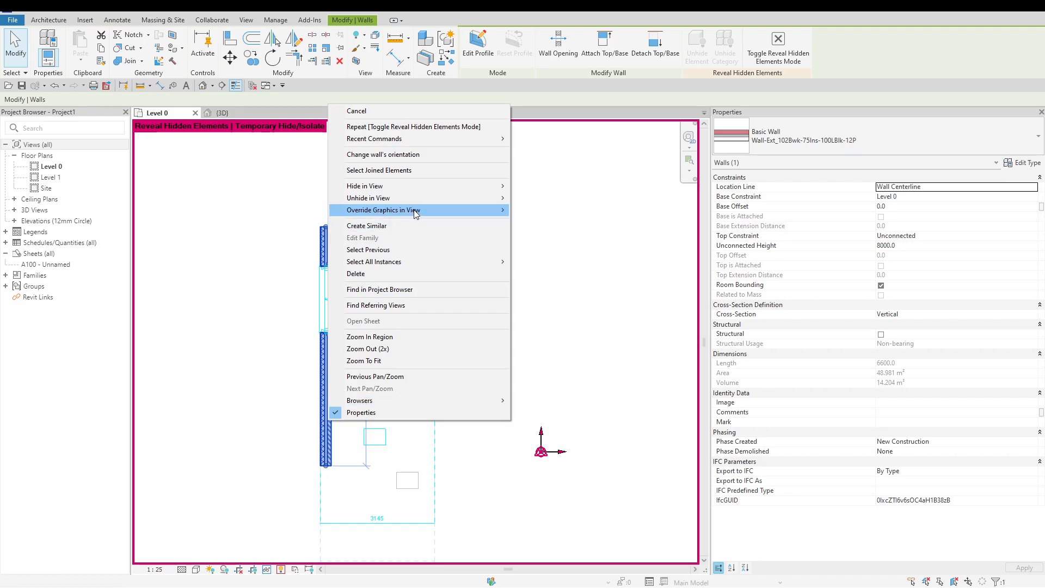
pyautogui.moveTo(430, 197)
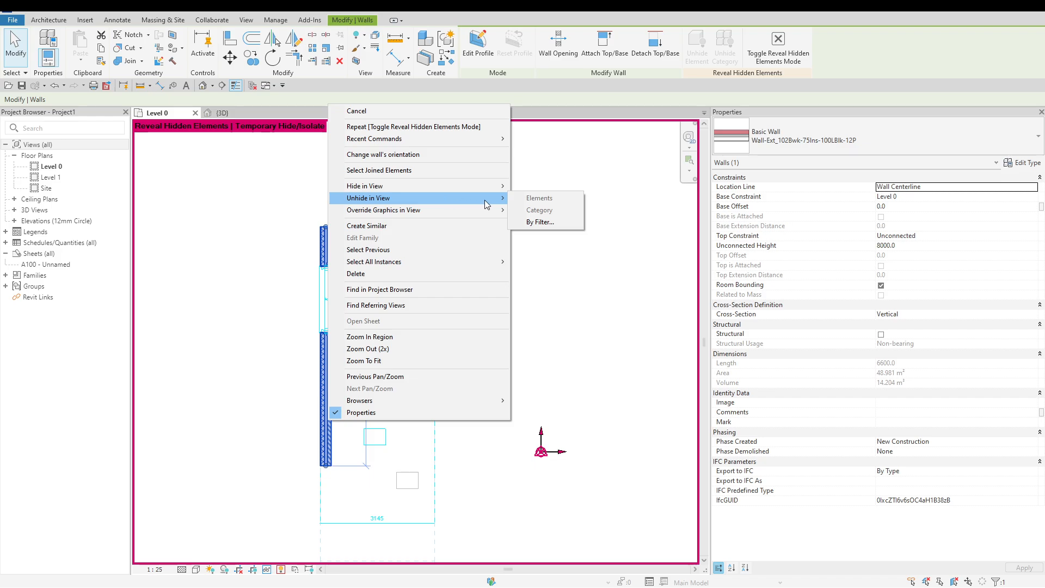
pyautogui.click(602, 326)
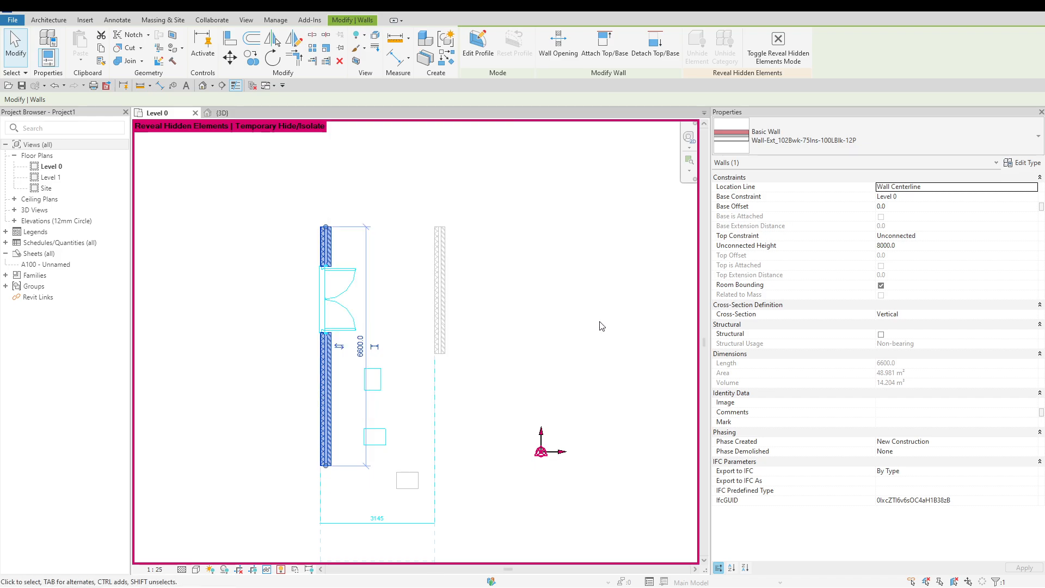
# Step: Turn off Reveal Hidden Elements and reset the temporary hide/isolate in the Level 0 plan
pyautogui.click(271, 569)
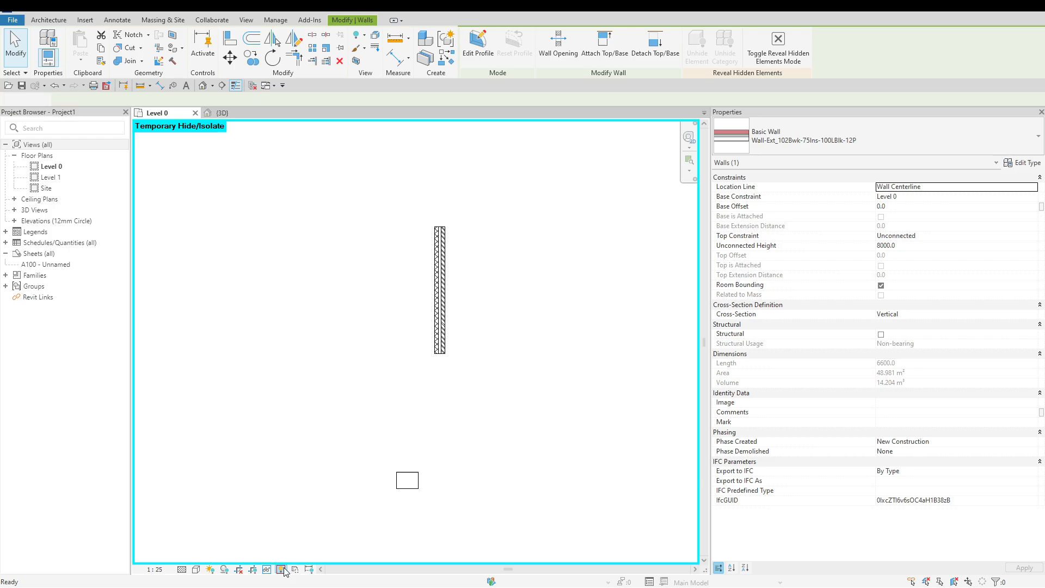
pyautogui.click(272, 569)
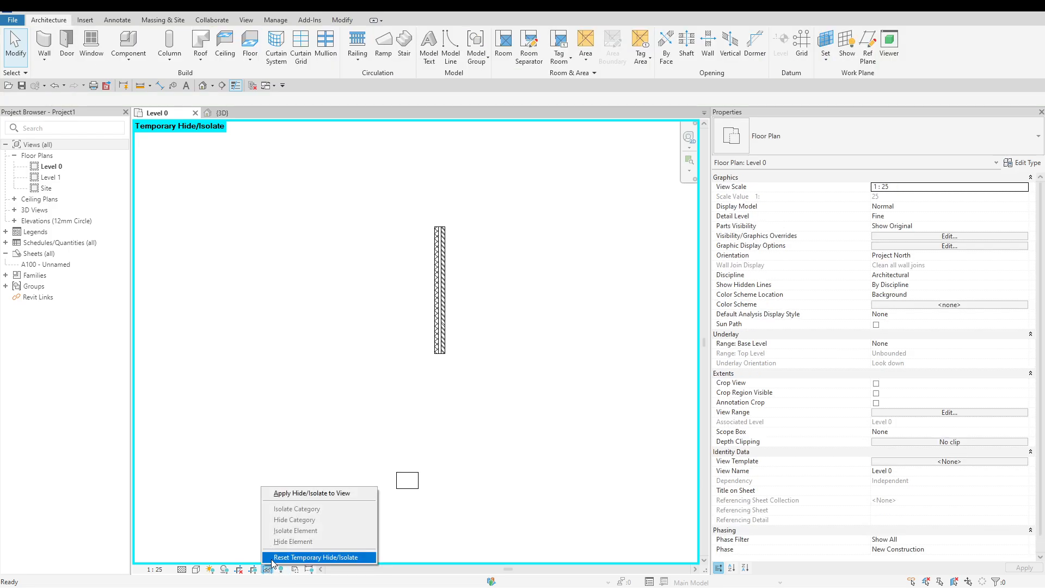
pyautogui.click(280, 557)
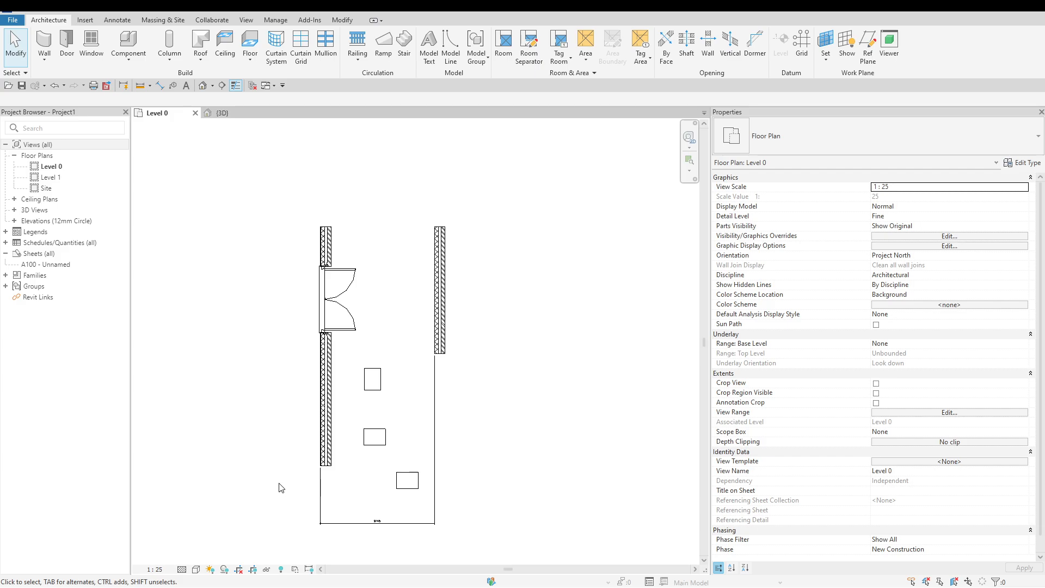
# Step: Look through the Temporary View Properties options and examine the Level 0 plan with Reveal Constraints switched on, turning it off again
pyautogui.click(296, 569)
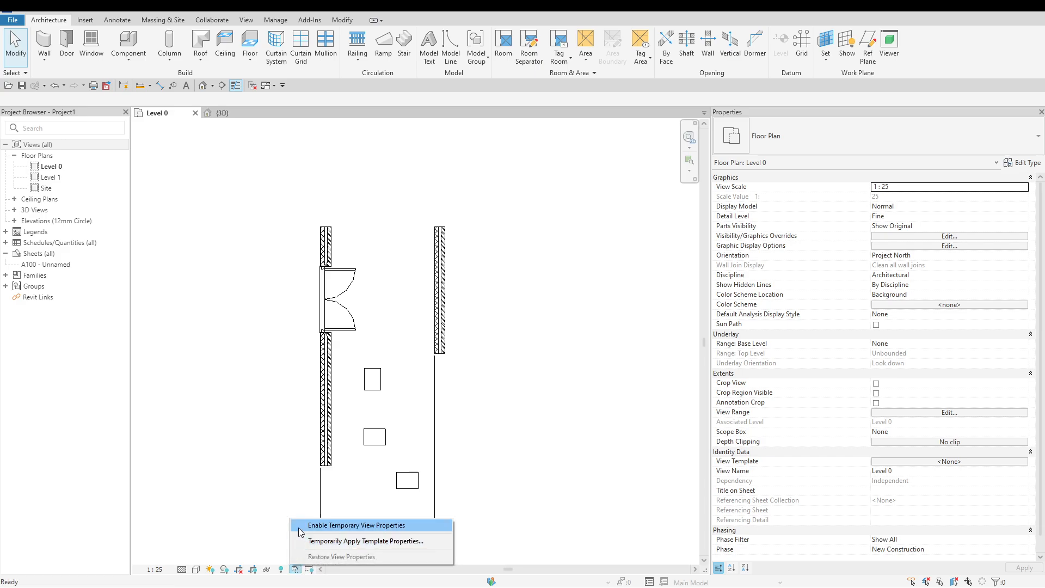
pyautogui.click(268, 524)
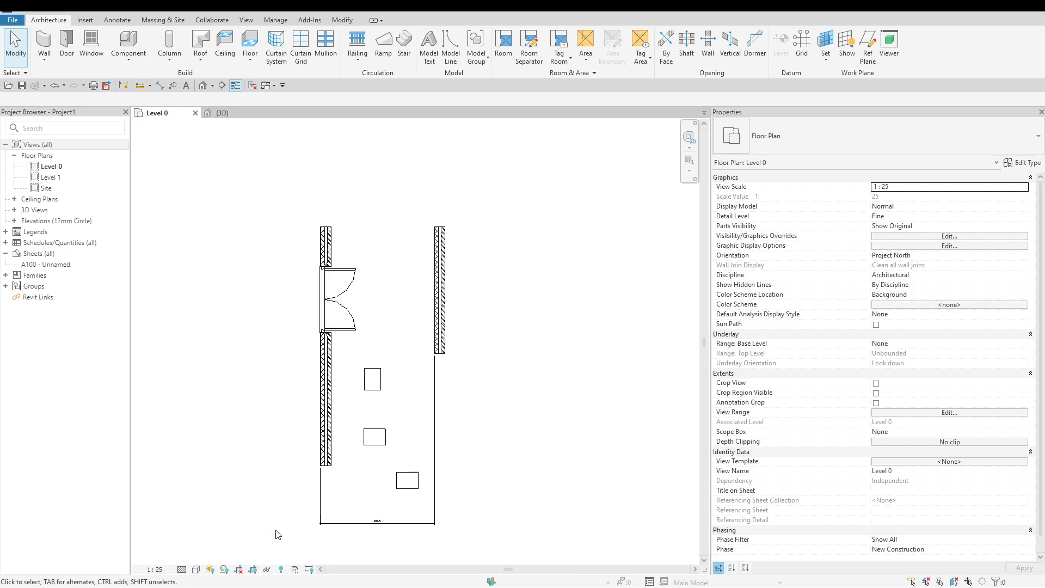
pyautogui.click(308, 569)
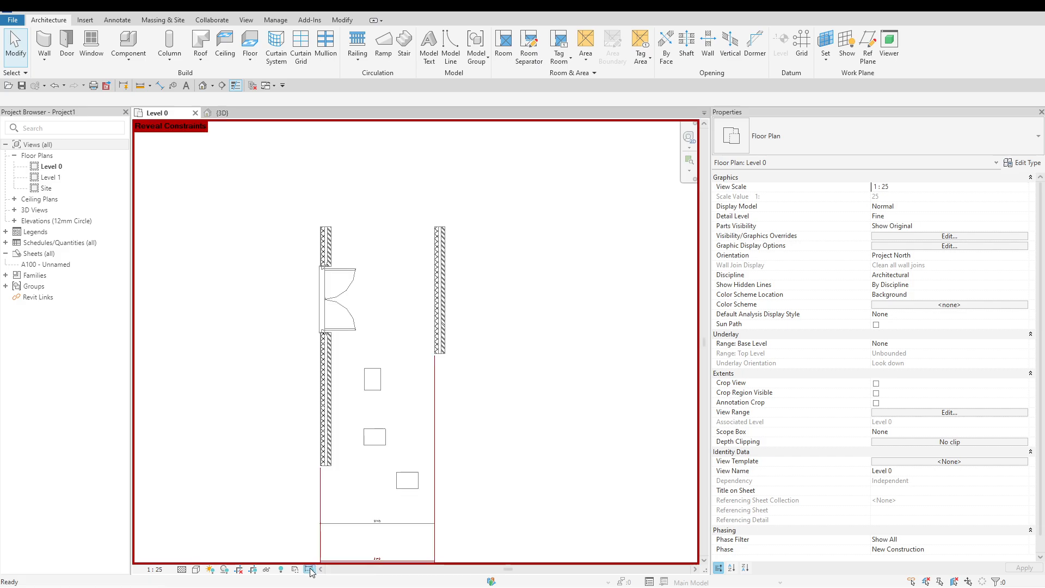
pyautogui.scroll(-2, 569, 265)
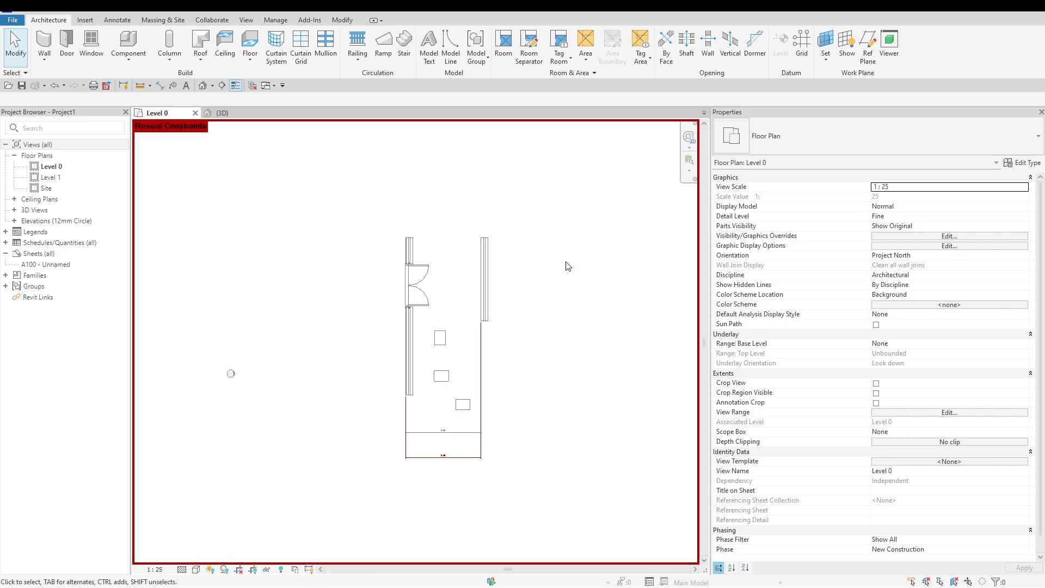
pyautogui.scroll(2, 511, 445)
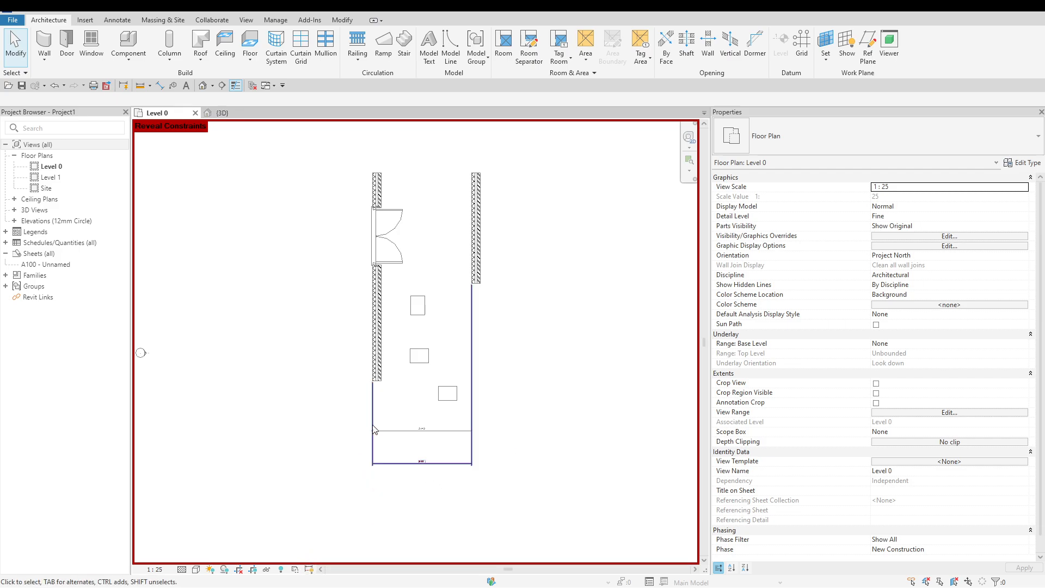
pyautogui.click(308, 569)
# Step: Inspect the lock of the dimension between the two walls and compare the plan with Reveal Constraints switched on and off
pyautogui.scroll(6, 441, 433)
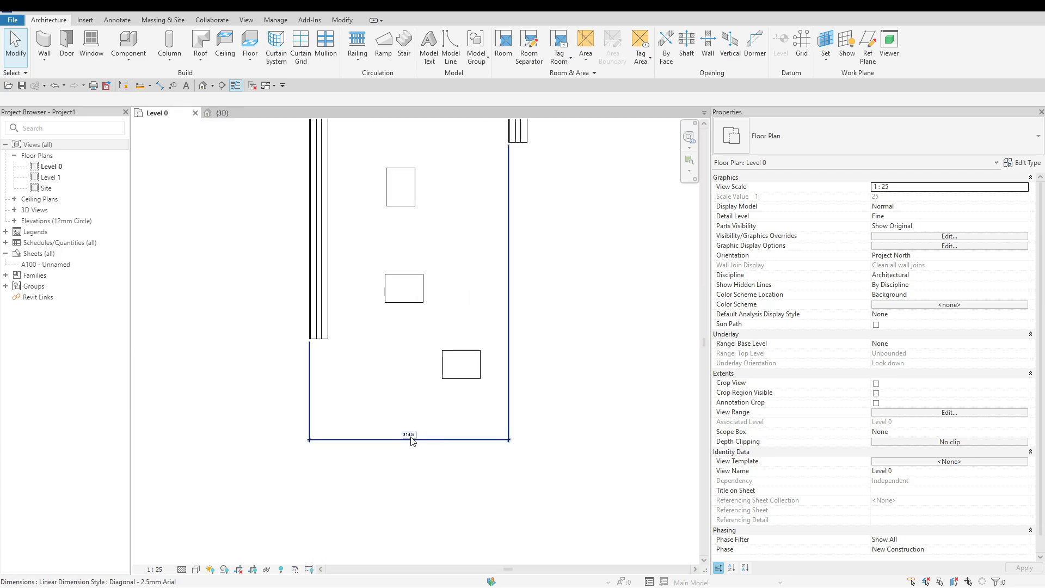
pyautogui.scroll(-5, 440, 445)
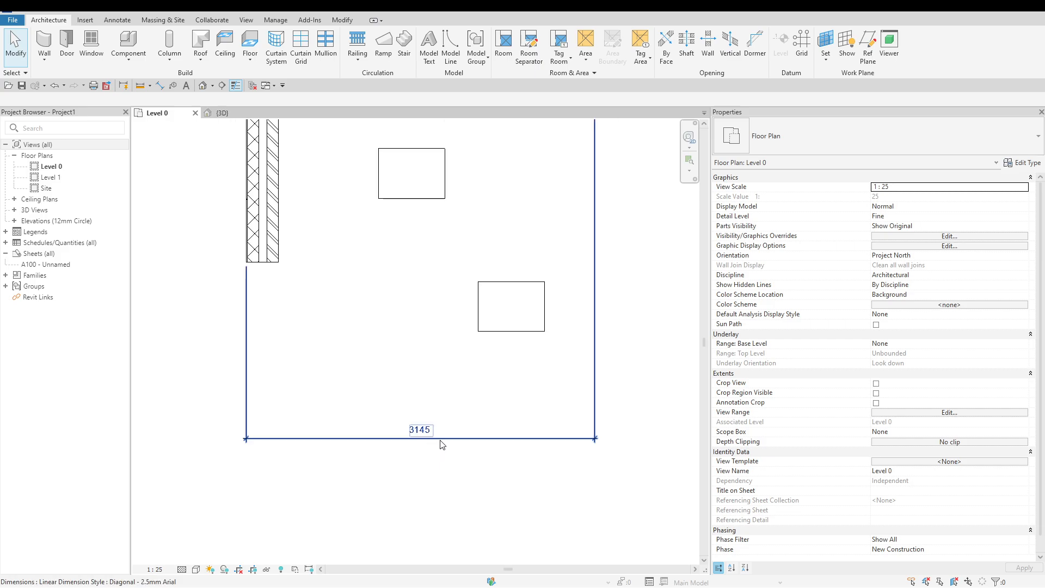
pyautogui.click(436, 438)
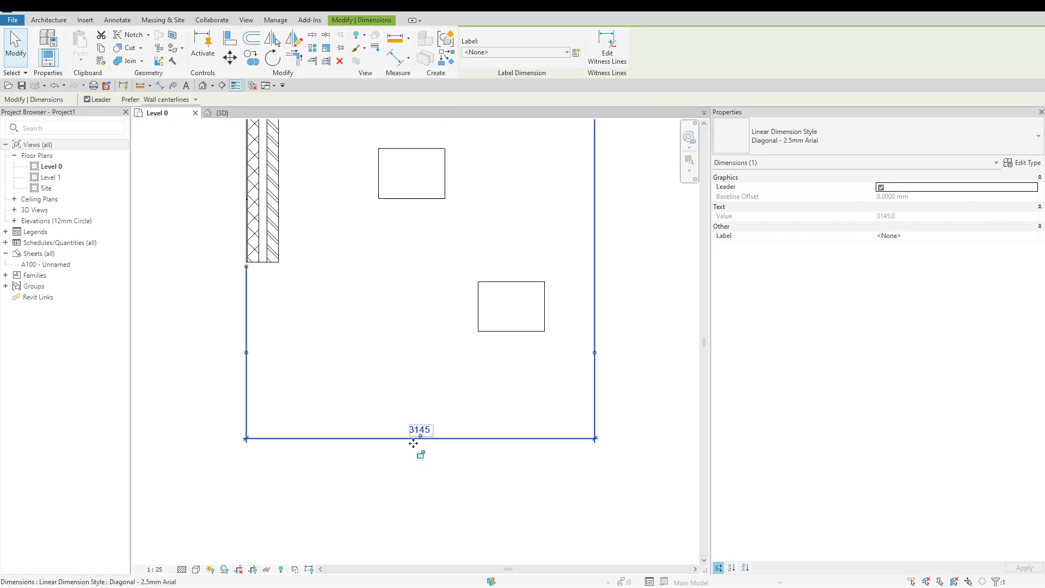
pyautogui.click(353, 514)
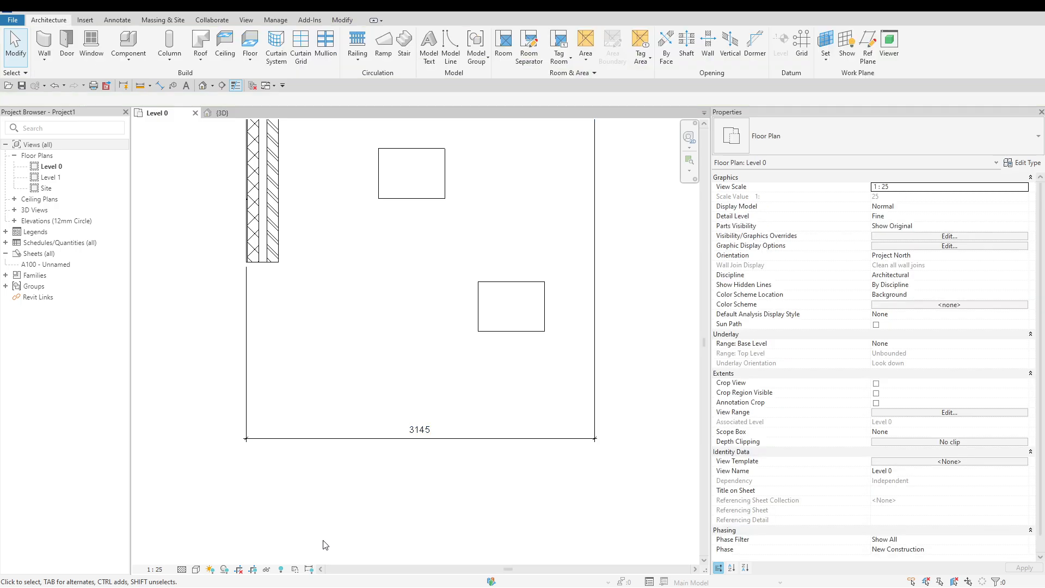
pyautogui.click(308, 569)
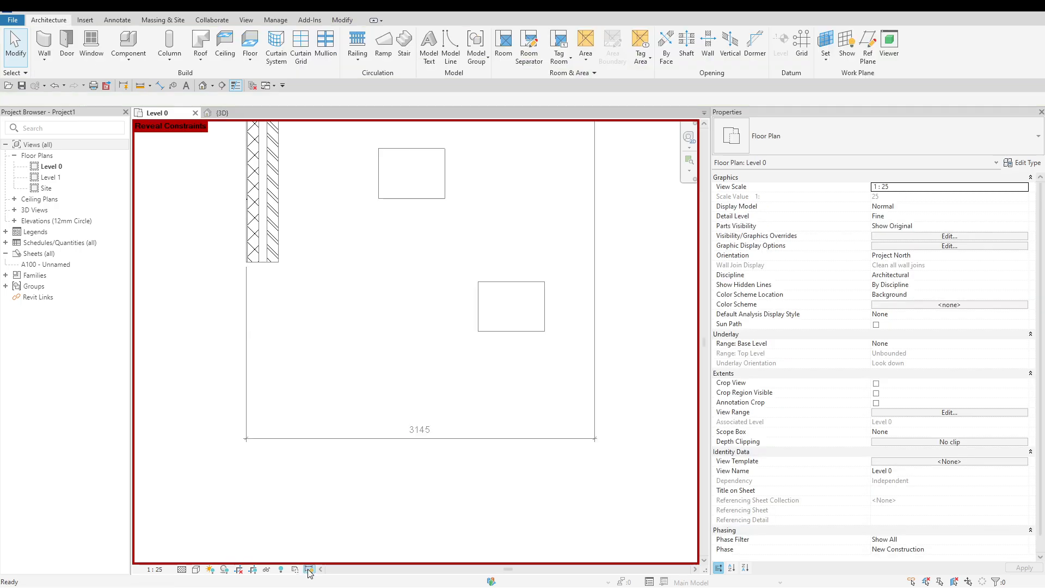
pyautogui.click(308, 569)
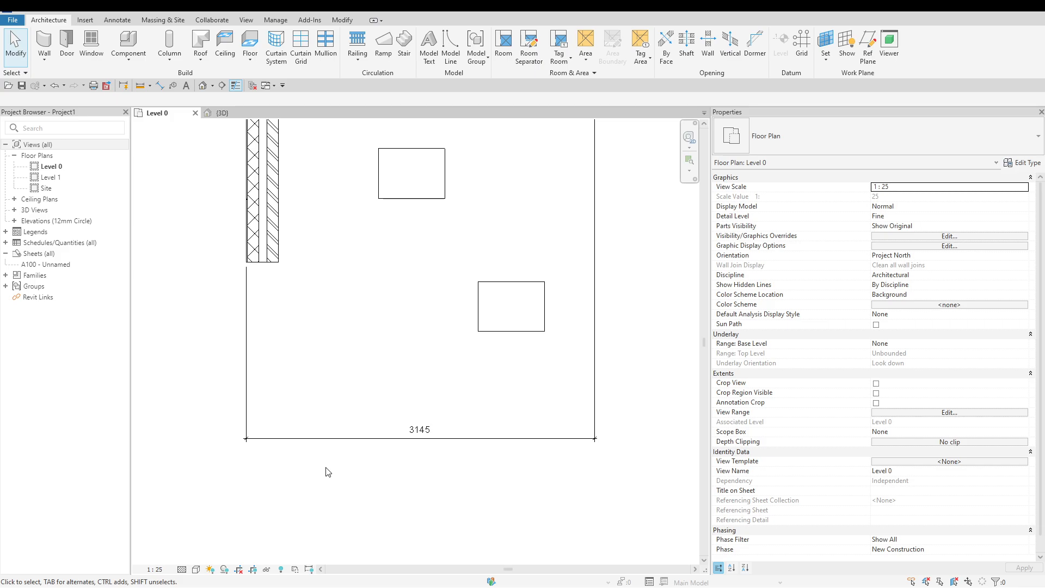
pyautogui.scroll(-4, 375, 486)
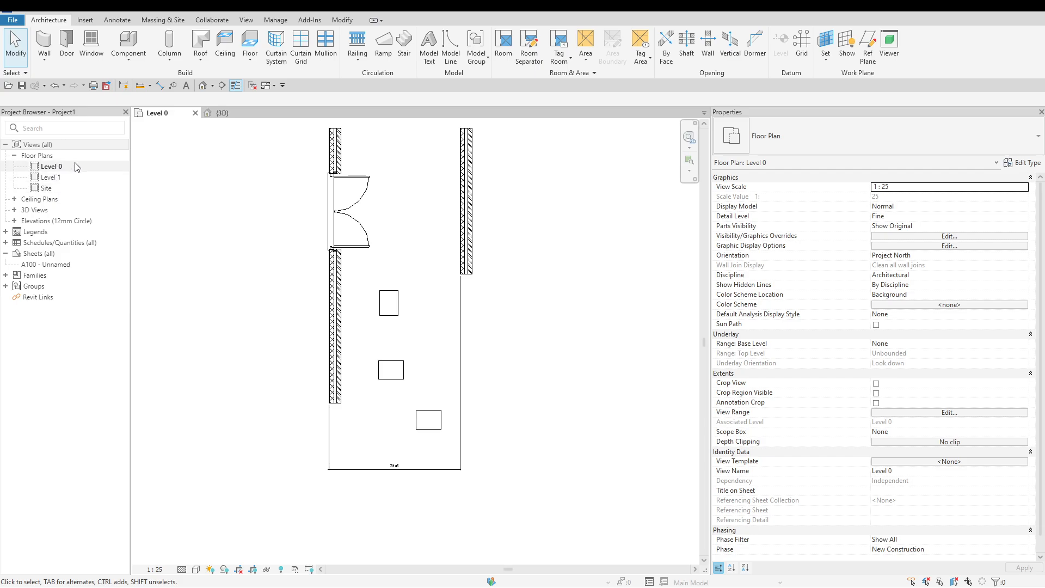
# Step: Collapse the Floor Plans branch in the Project Browser and check the contents of the Ceiling Plans and Elevations branches
pyautogui.click(15, 155)
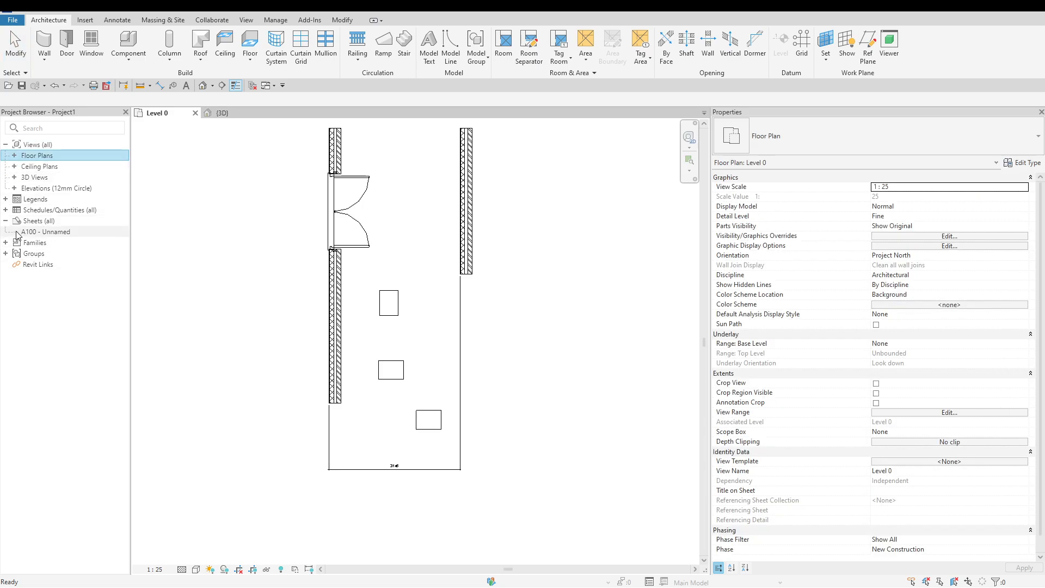
pyautogui.click(14, 167)
pyautogui.click(14, 167)
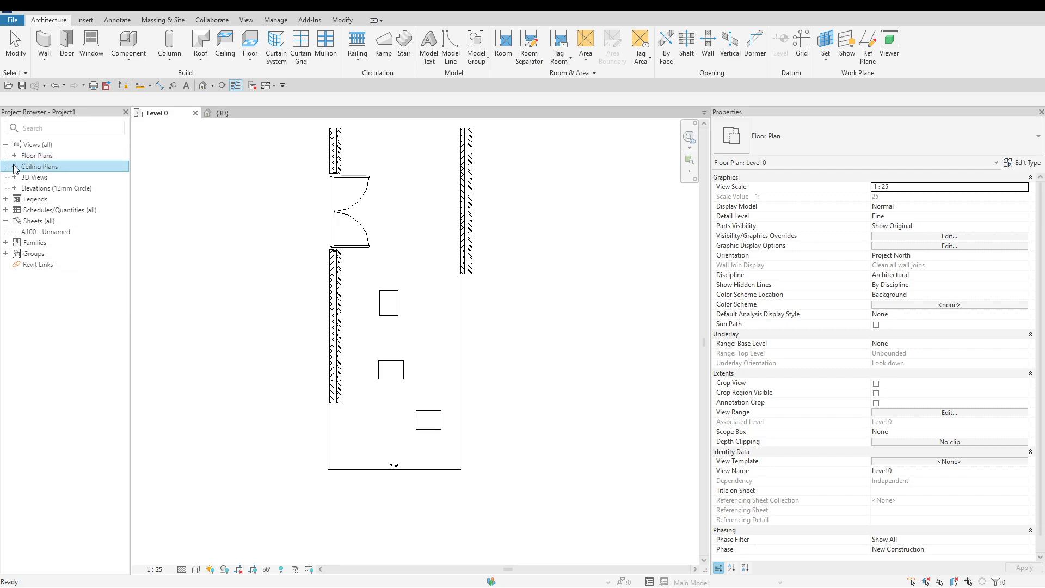
pyautogui.click(15, 188)
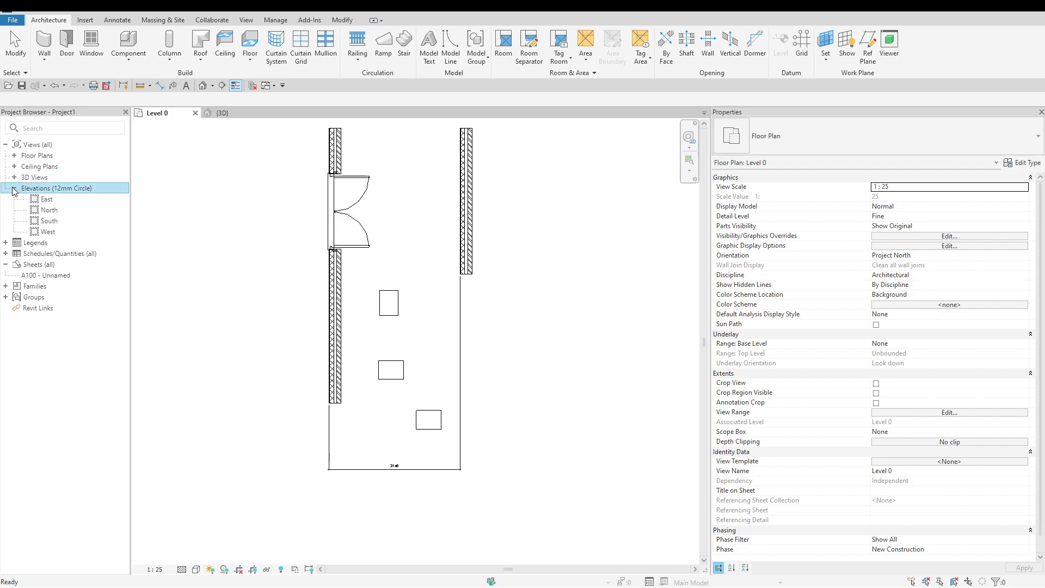
pyautogui.click(15, 189)
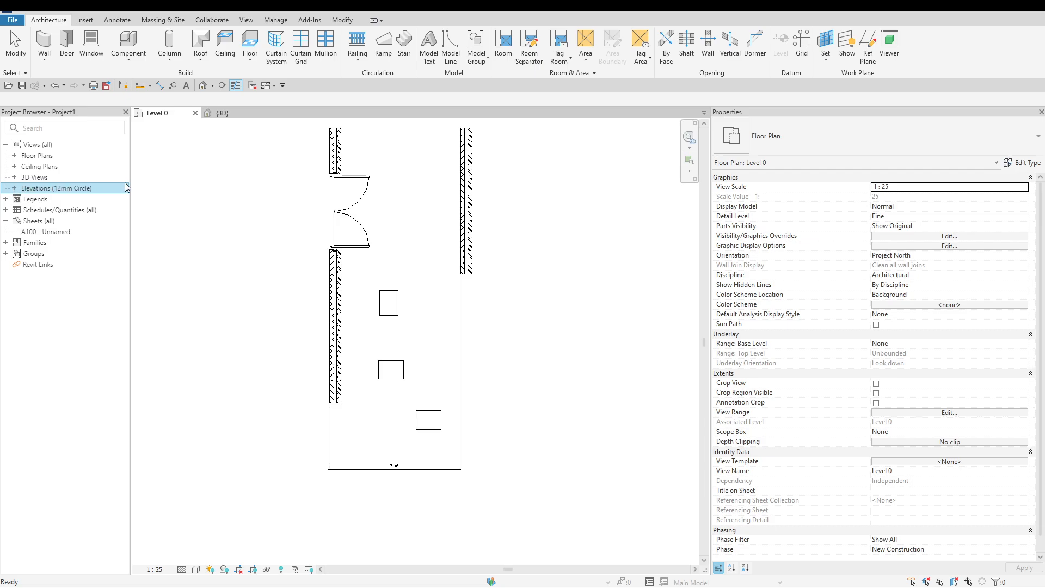
# Step: Hide the Project Browser through the User Interface settings
pyautogui.click(246, 20)
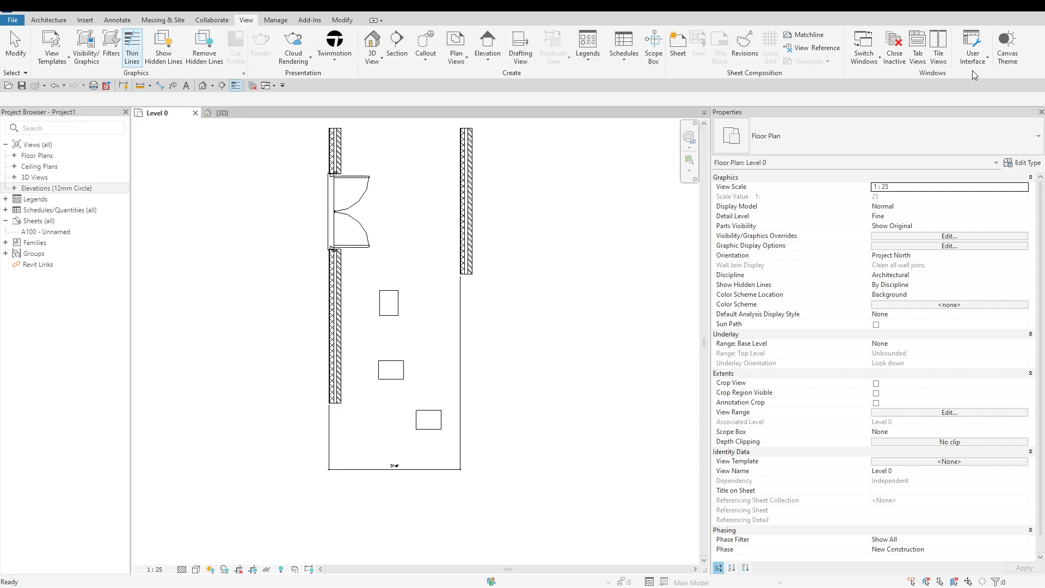
pyautogui.click(987, 61)
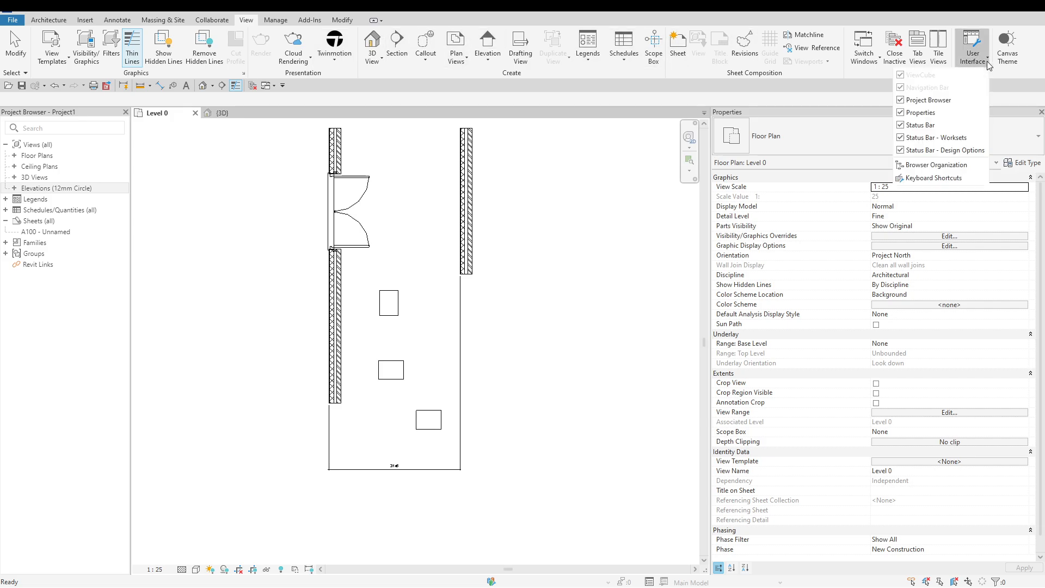
pyautogui.click(956, 101)
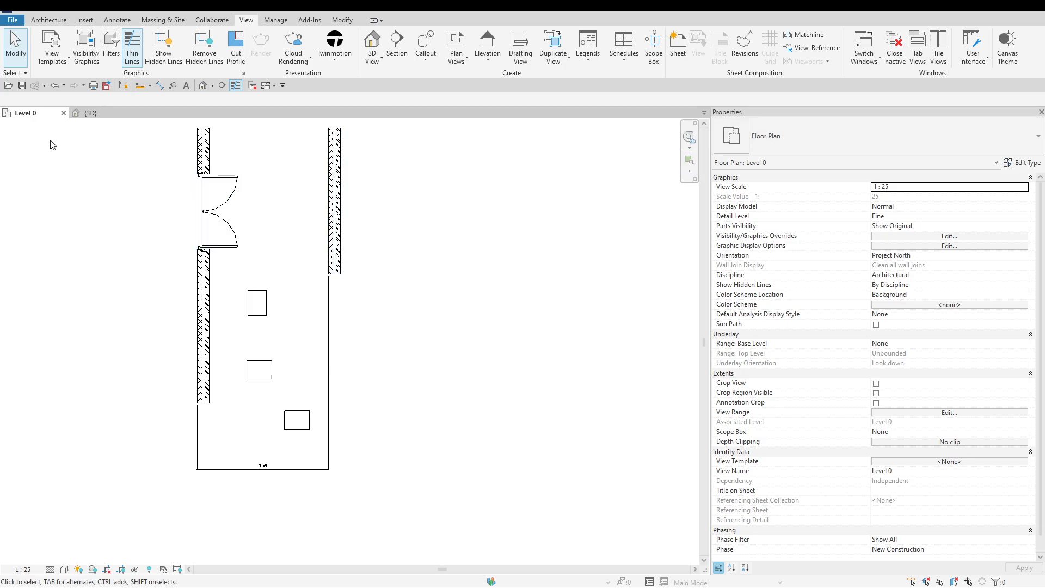
# Step: Bring the Project Browser back through the Browsers option available from an empty area of the Level 0 plan
pyautogui.rightClick(401, 176)
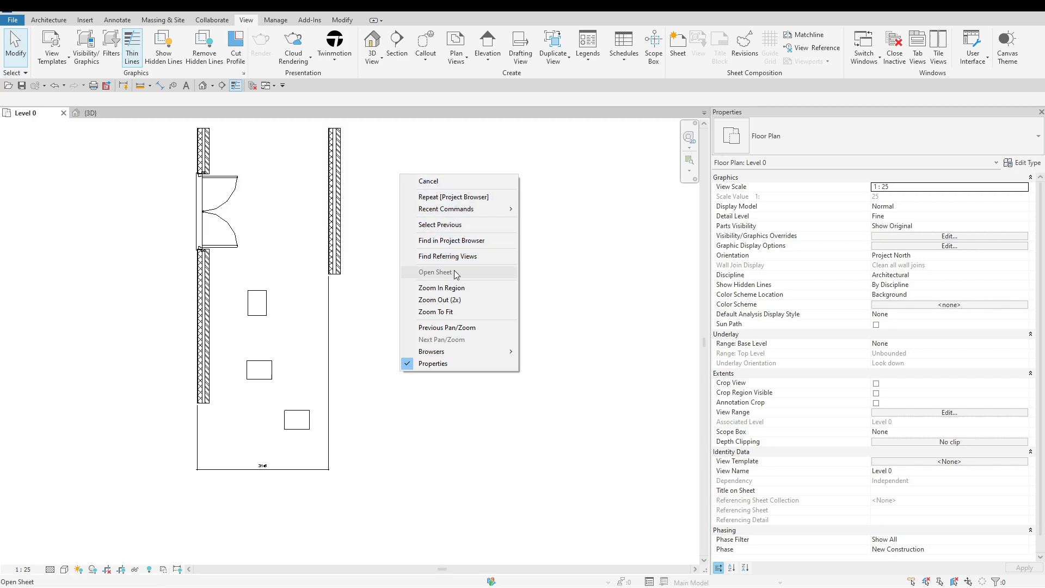
pyautogui.moveTo(488, 351)
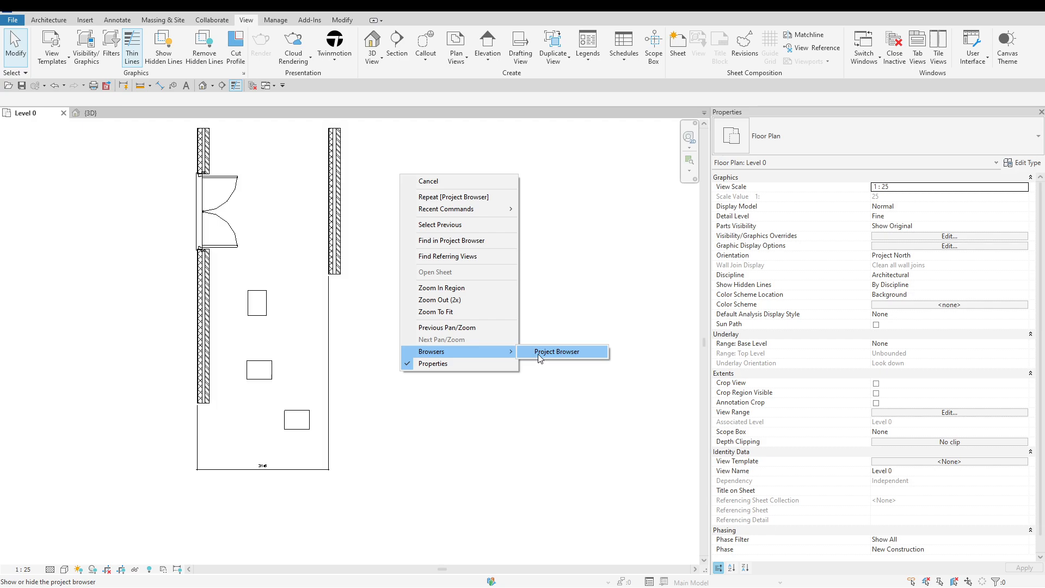
pyautogui.click(592, 358)
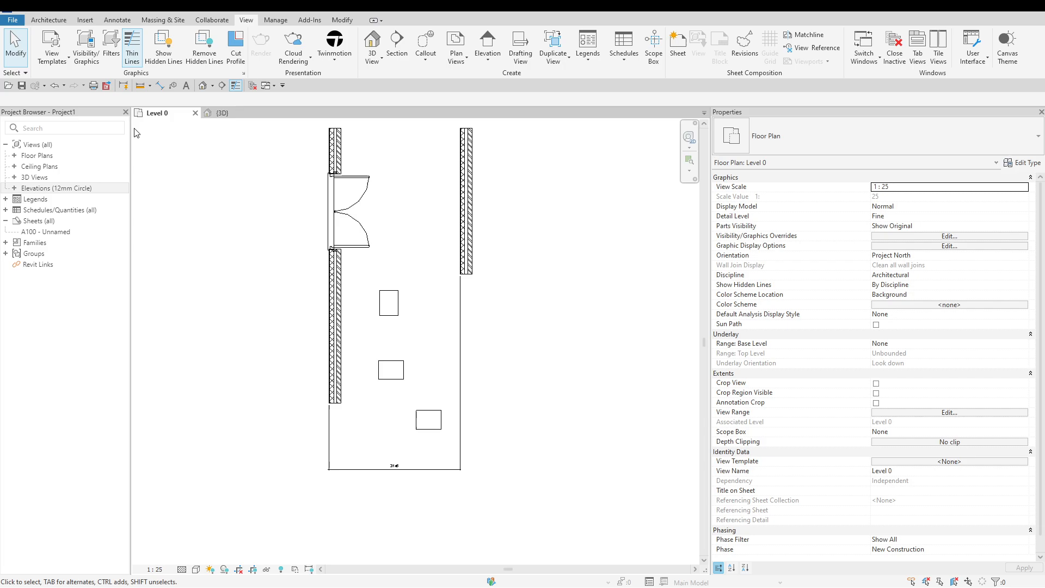
# Step: Search the Project Browser for "wall", look over the matching entries and clear the search
pyautogui.click(50, 129)
pyautogui.write('wa')
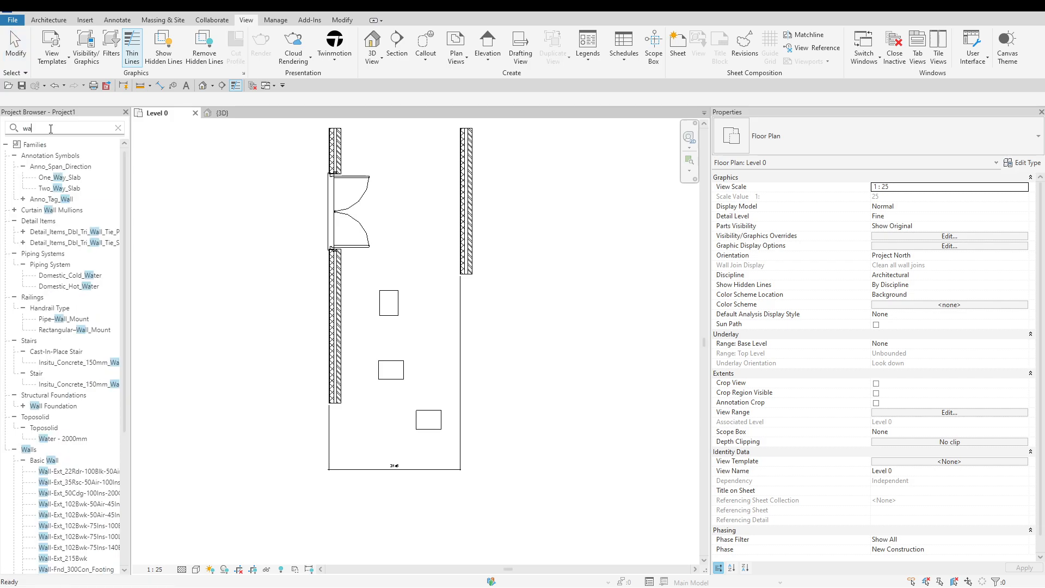
pyautogui.write('ll')
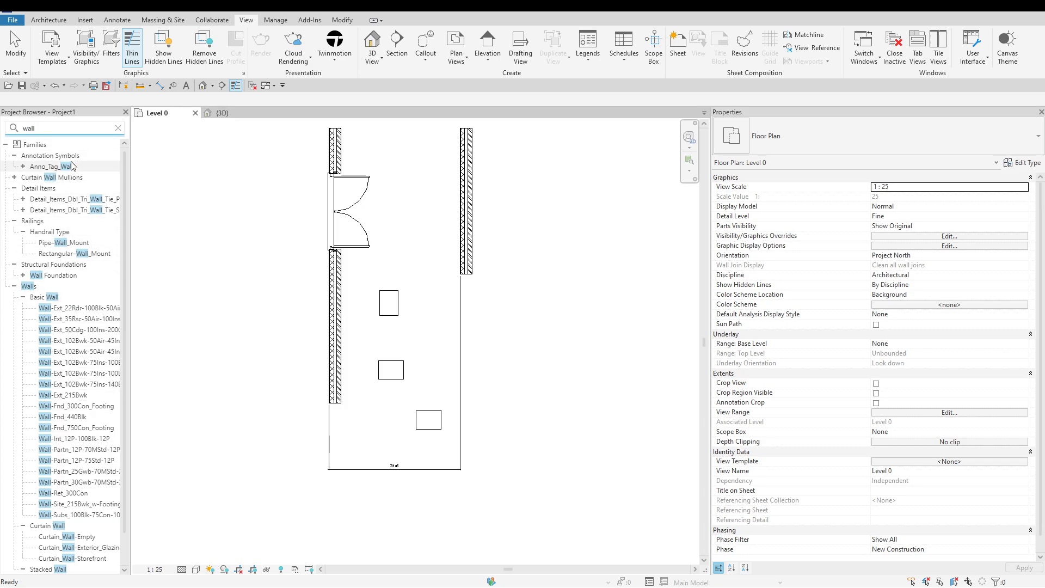
pyautogui.click(113, 131)
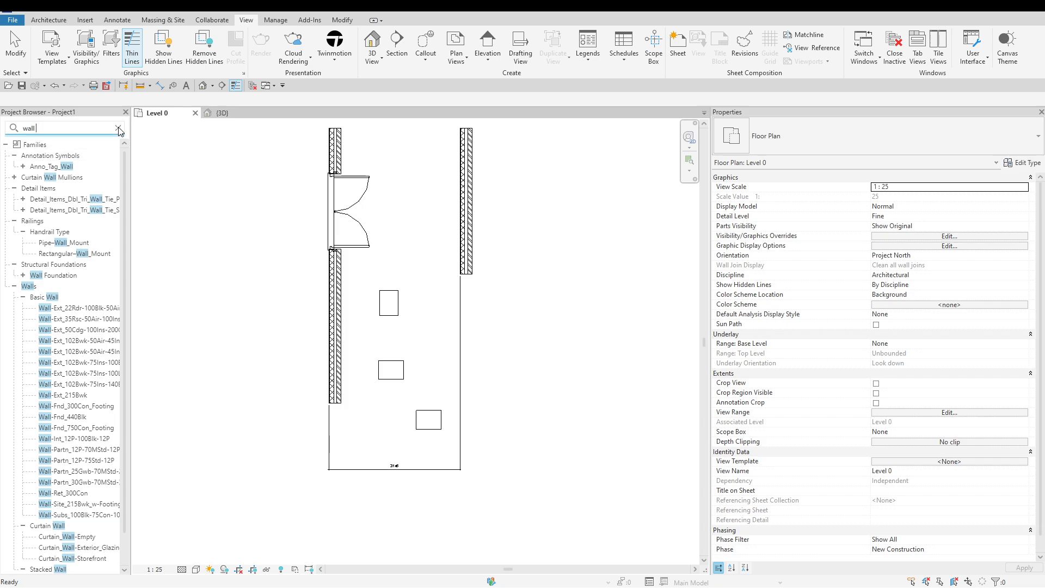
pyautogui.click(118, 129)
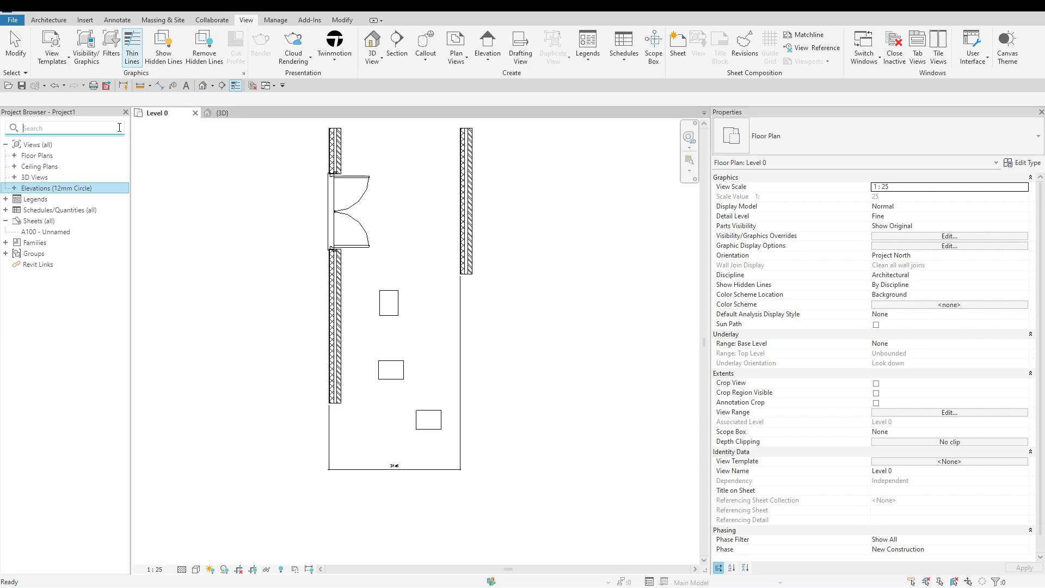
pyautogui.click(156, 182)
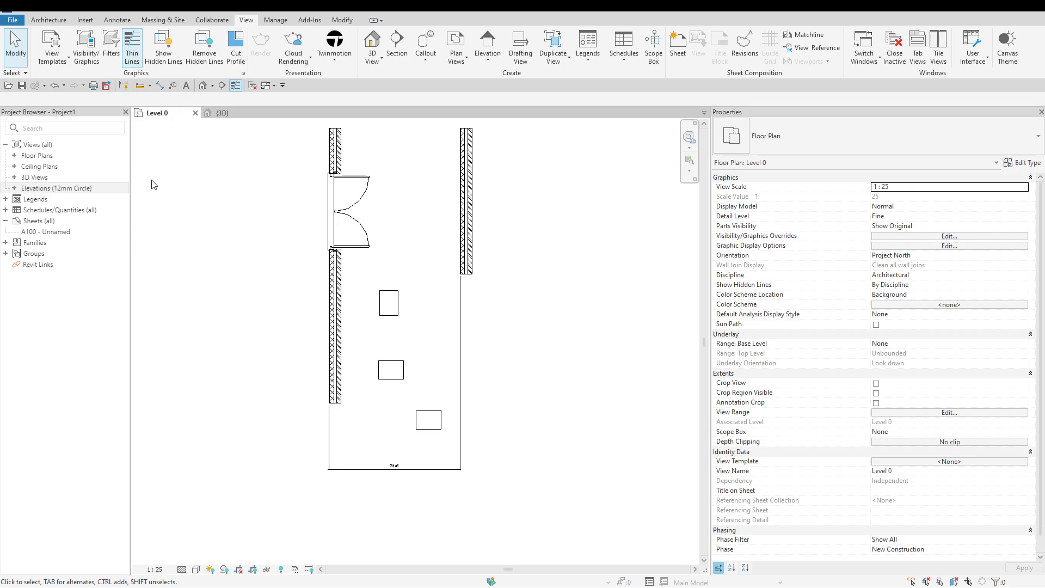
# Step: Expand the Floor Plans branch, collapse the entire Project Browser tree and expand all of its branches
pyautogui.click(14, 156)
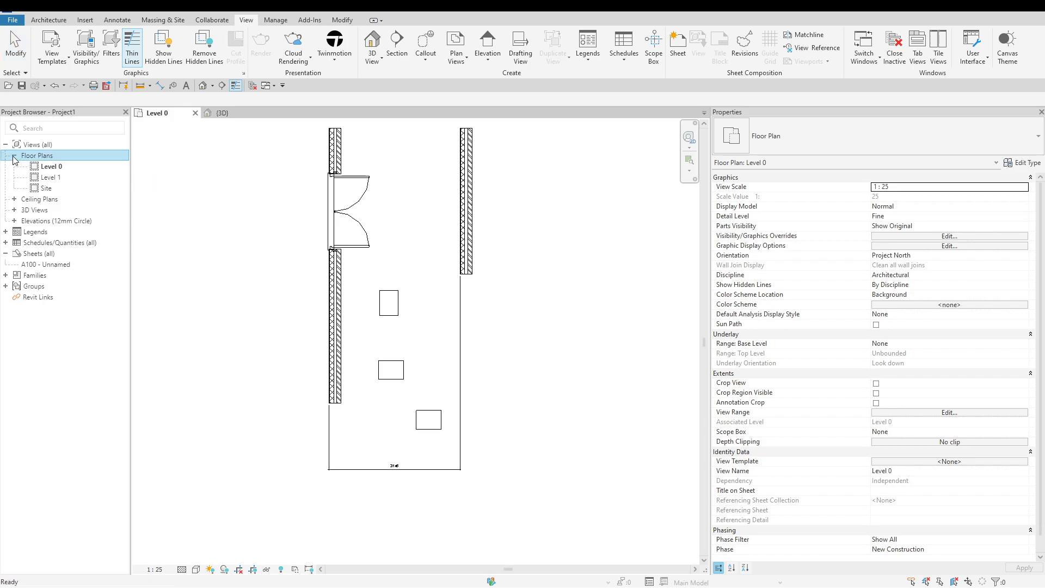
pyautogui.rightClick(70, 145)
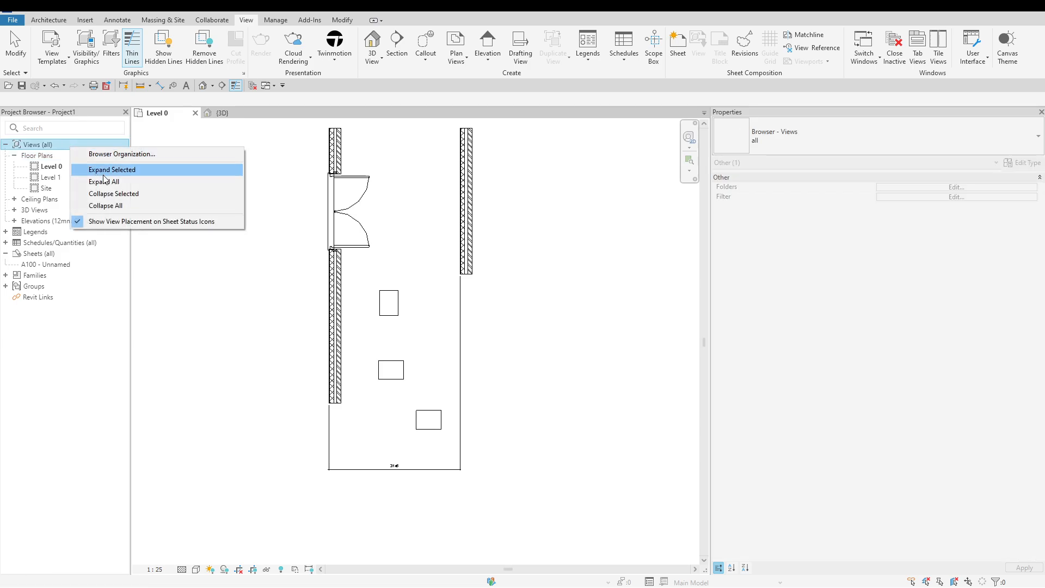
pyautogui.click(136, 206)
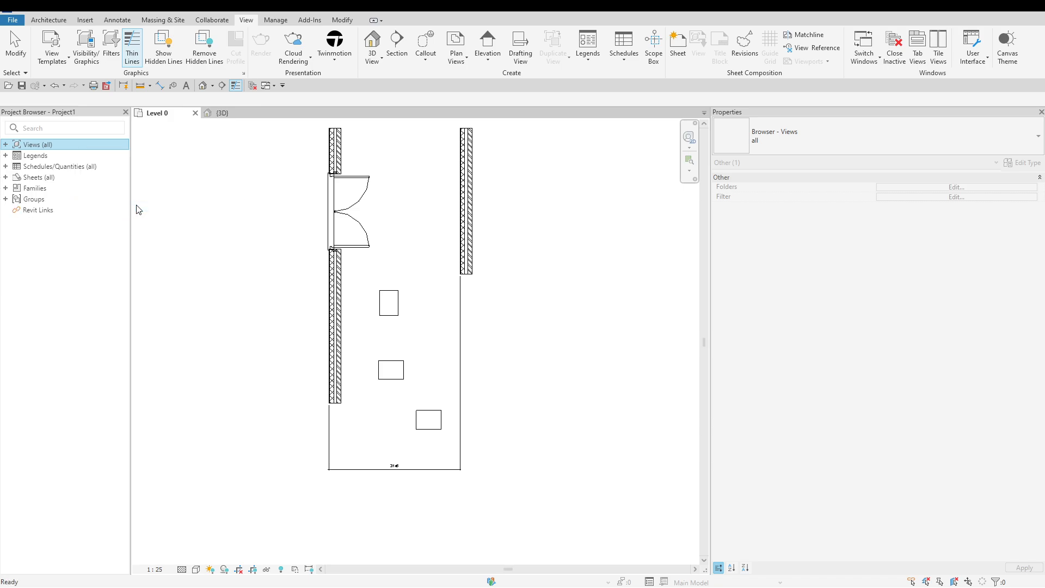
pyautogui.rightClick(91, 145)
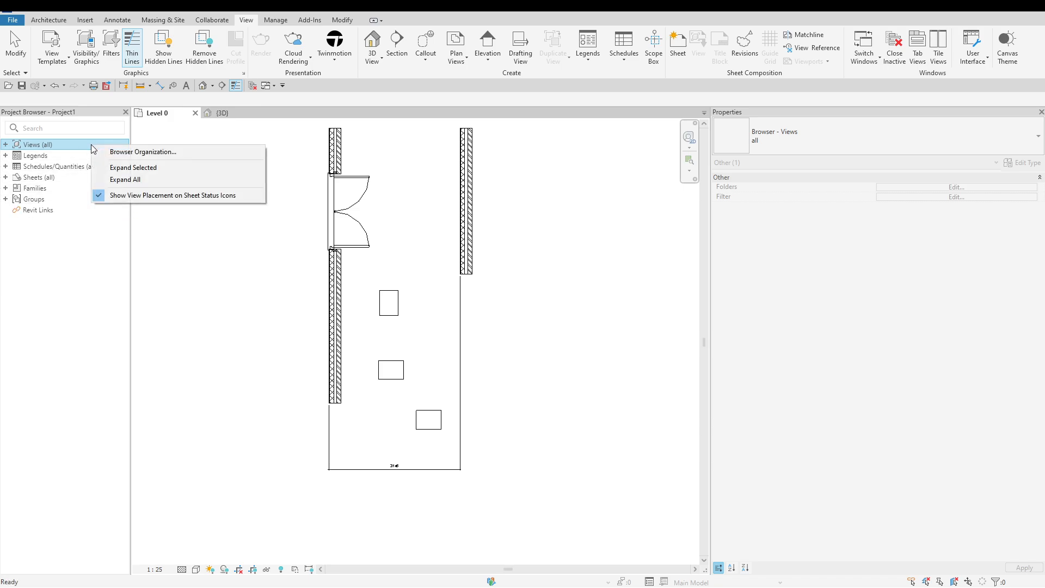
pyautogui.click(126, 179)
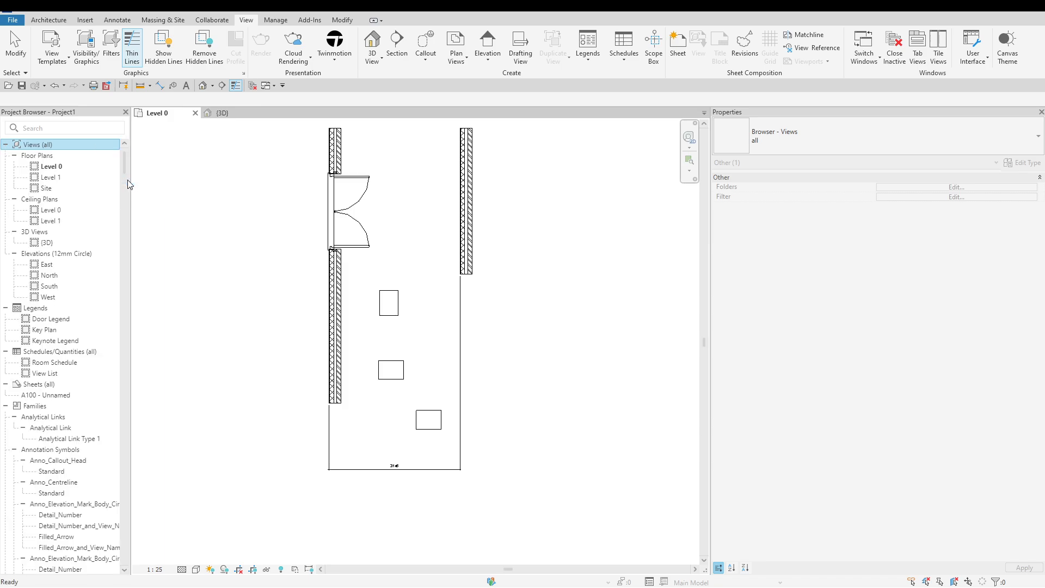
# Step: Collapse the whole Project Browser tree and expand only the Views branch and its Floor Plans
pyautogui.rightClick(99, 151)
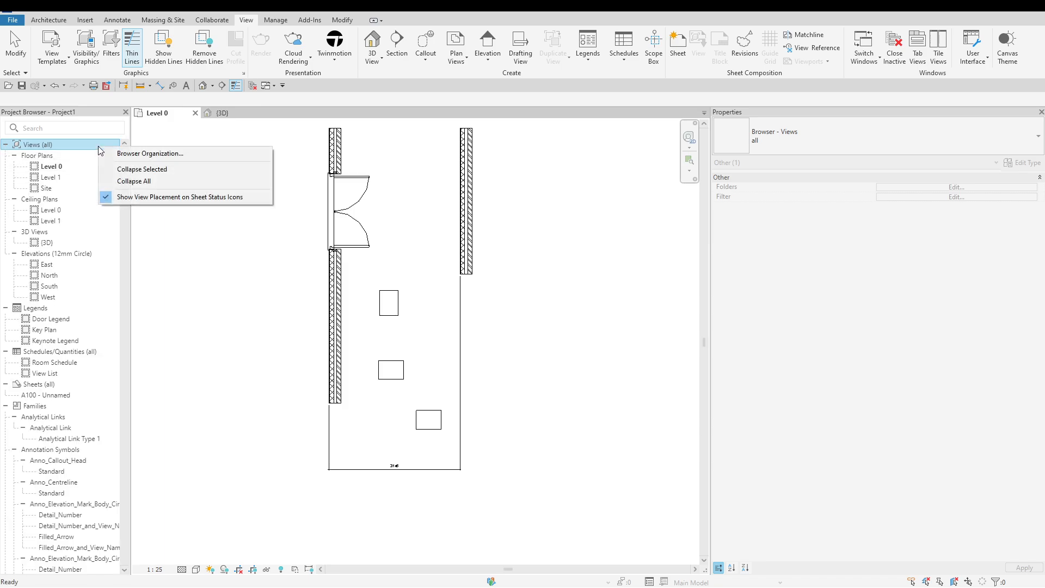
pyautogui.click(131, 181)
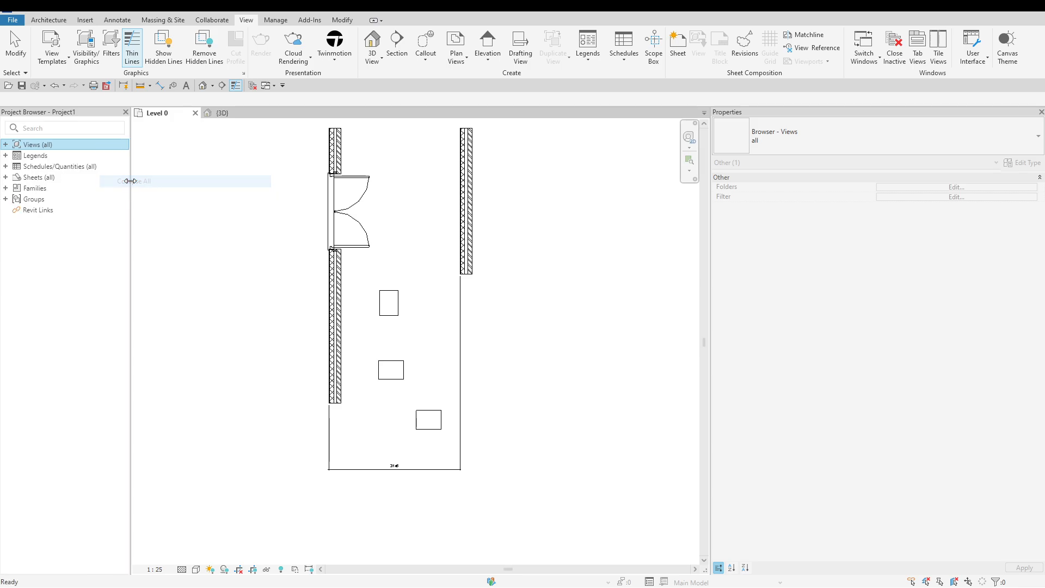
pyautogui.click(5, 144)
pyautogui.click(14, 157)
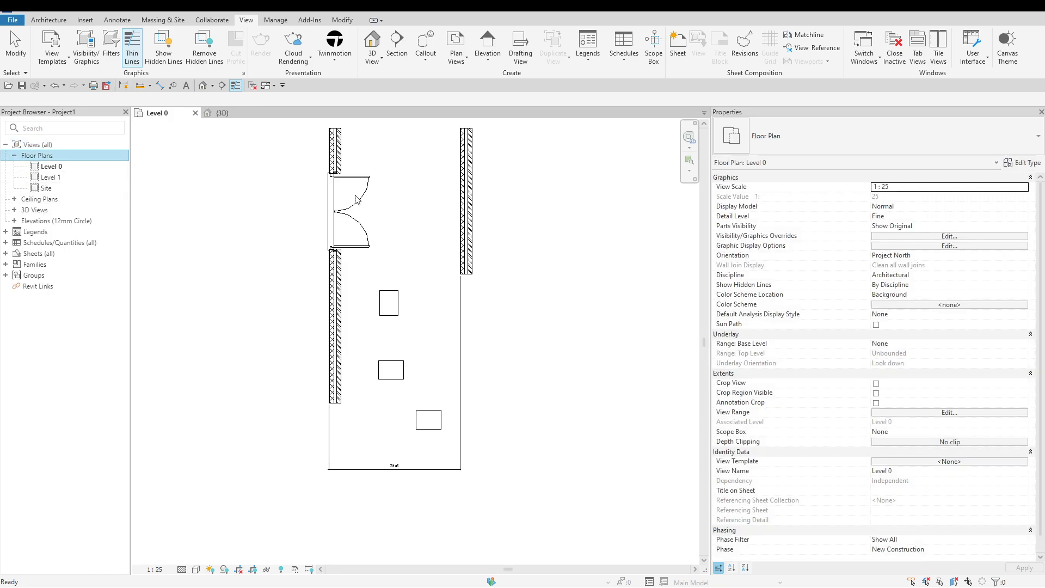
# Step: Find the type of the right-hand wall in the Project Browser and widen the browser so the full type names fit
pyautogui.click(472, 191)
pyautogui.rightClick(471, 191)
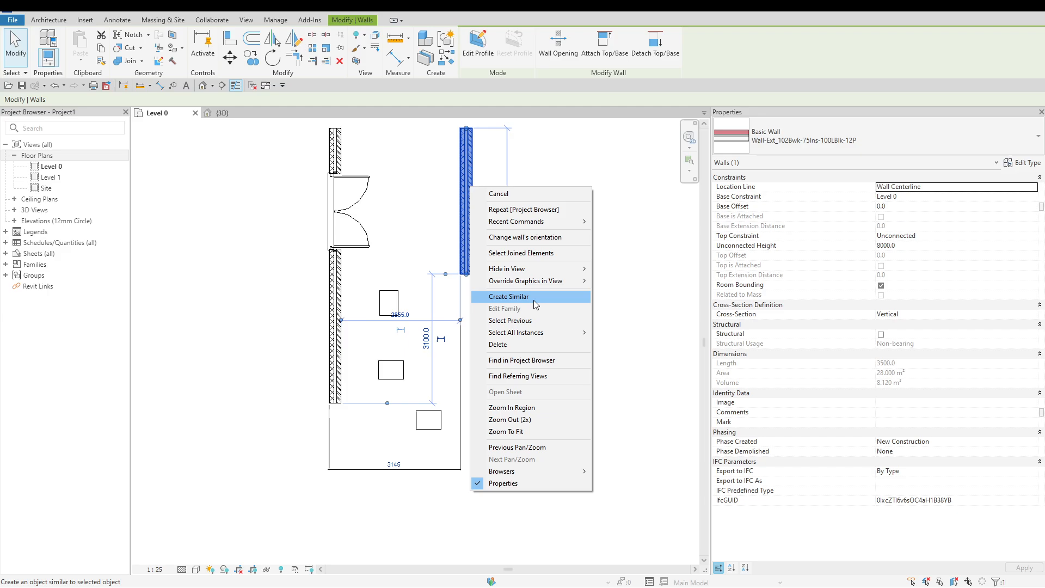
pyautogui.click(569, 359)
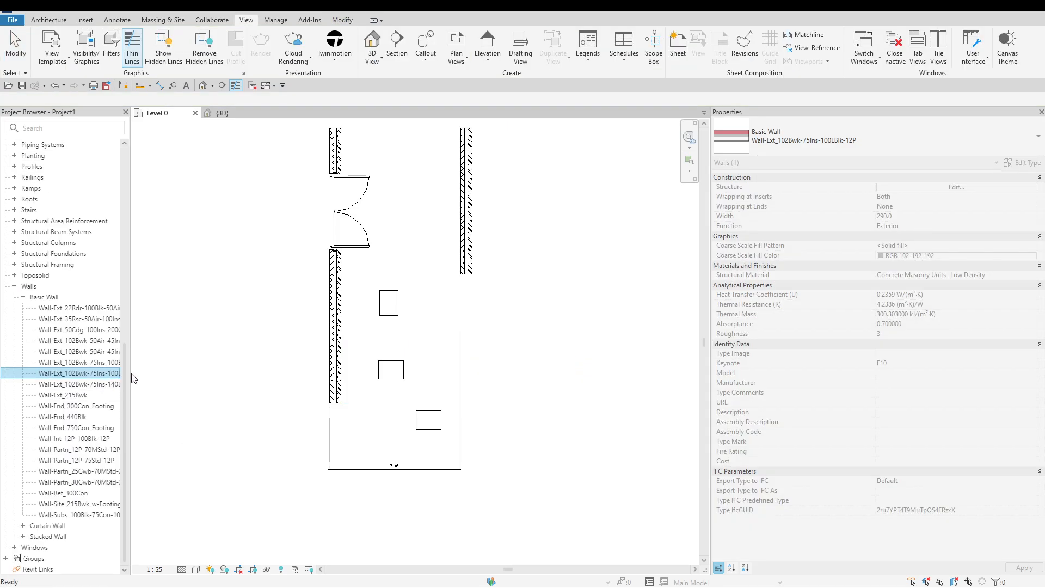
pyautogui.moveTo(130, 373); pyautogui.dragTo(180, 373)
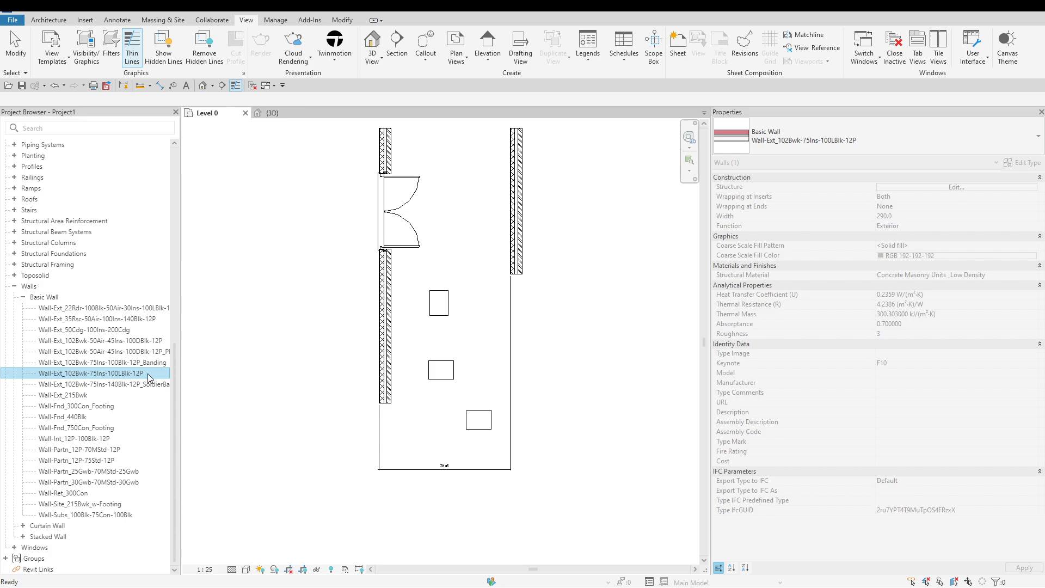
pyautogui.click(210, 300)
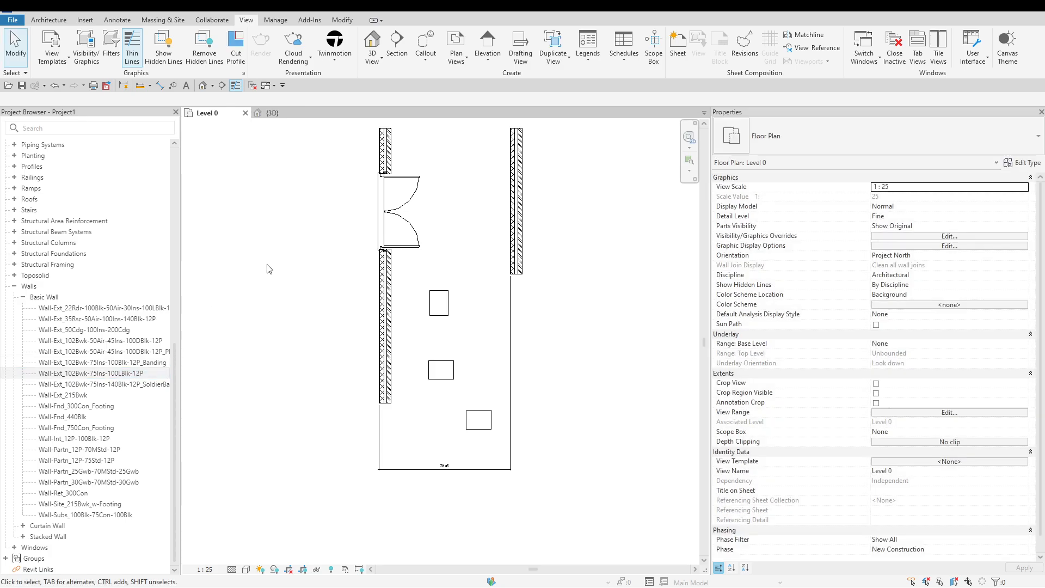
# Step: Find the current Level 0 view in the Project Browser and collapse the Families branch
pyautogui.rightClick(238, 175)
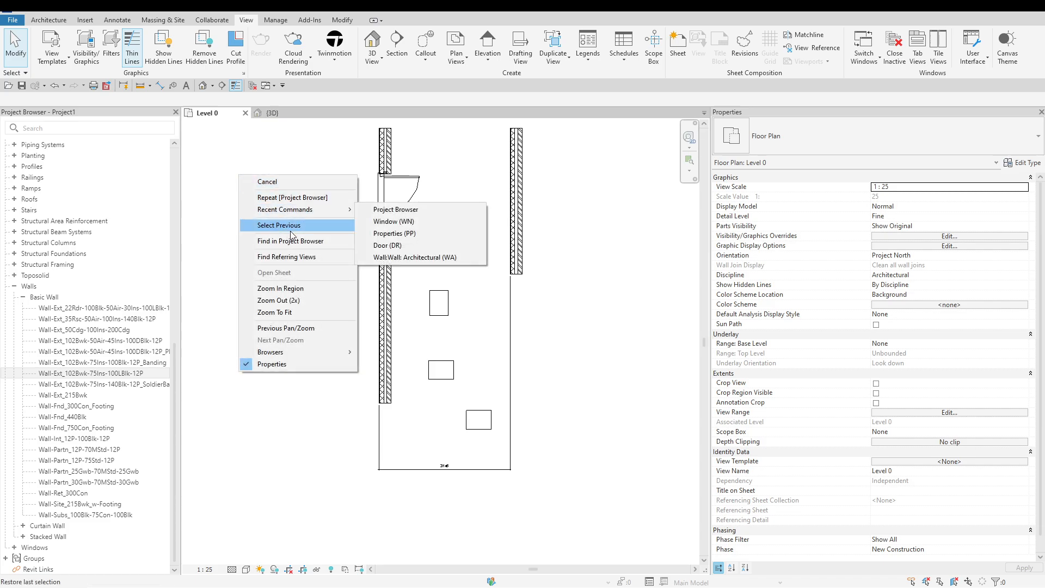
pyautogui.click(315, 240)
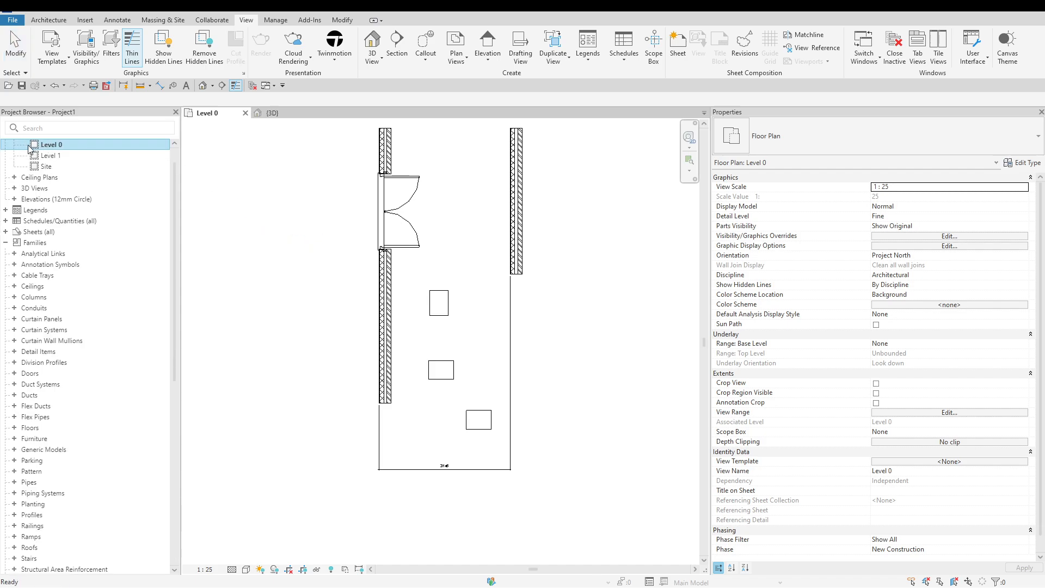
pyautogui.click(5, 243)
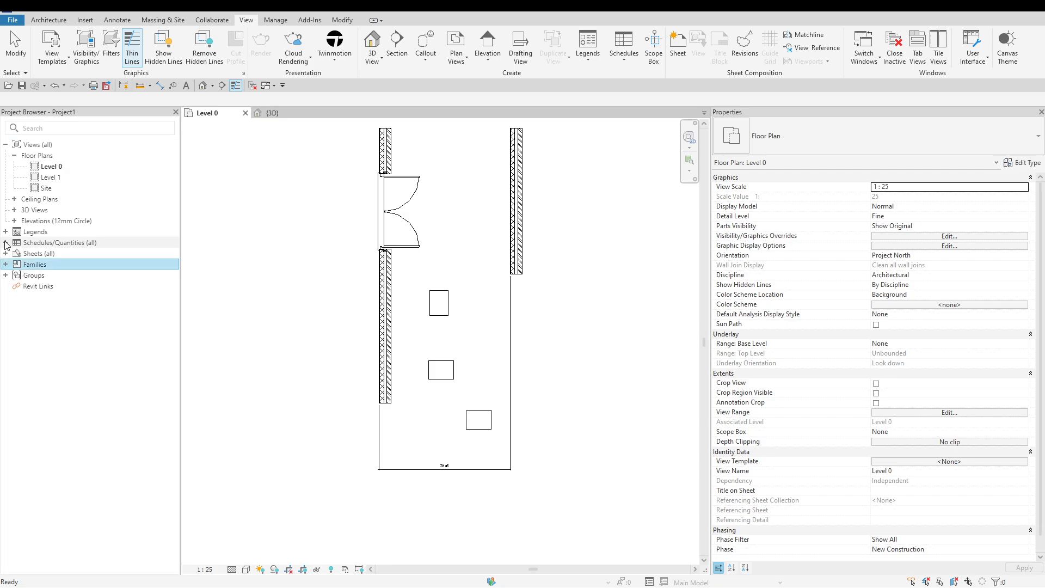
# Step: Open the Level 1 and Site floor plans from the Project Browser and return to the Level 0 plan
pyautogui.doubleClick(59, 177)
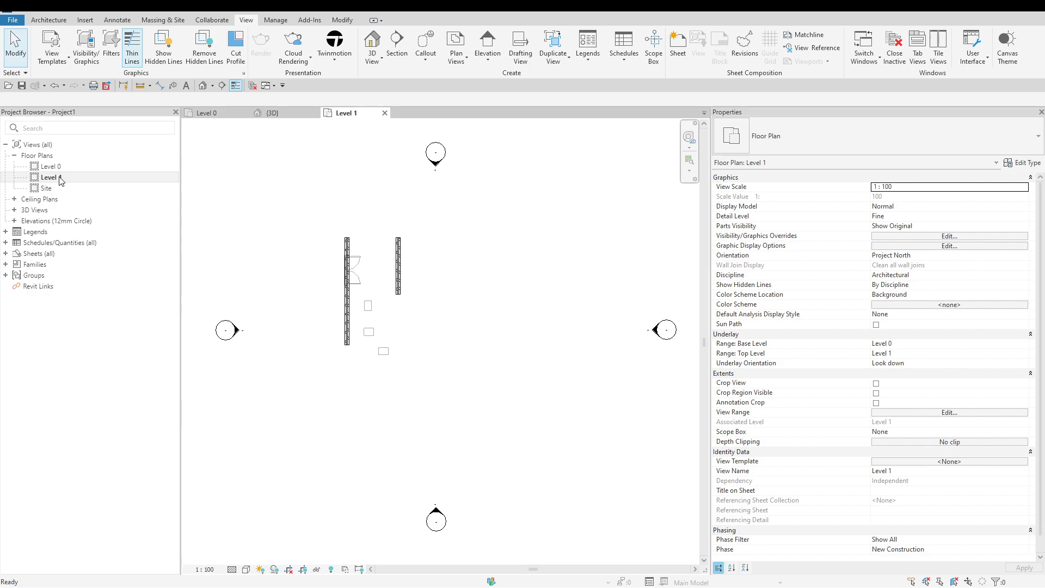
pyautogui.click(70, 188)
pyautogui.doubleClick(71, 189)
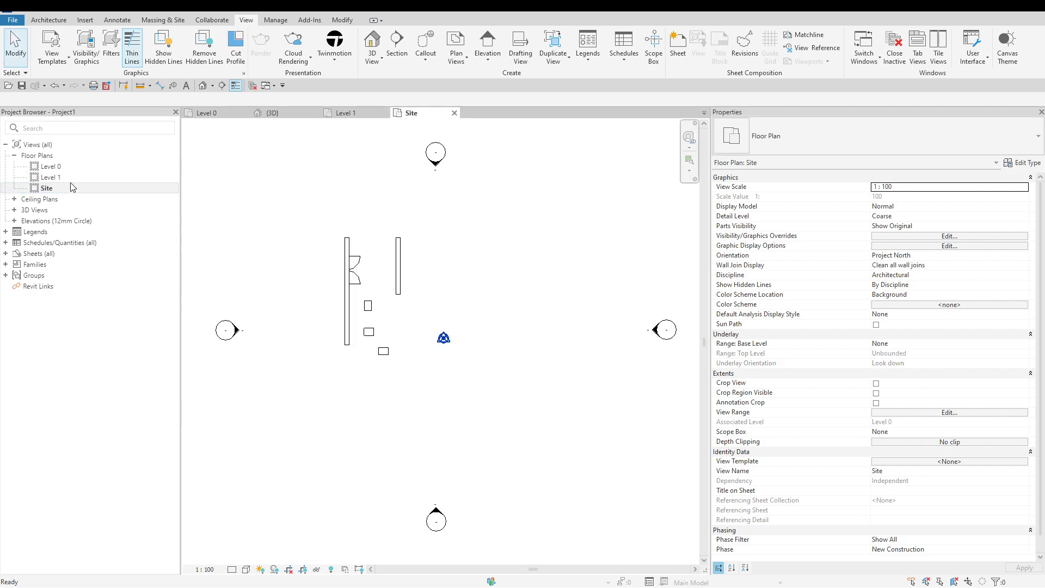
pyautogui.doubleClick(72, 167)
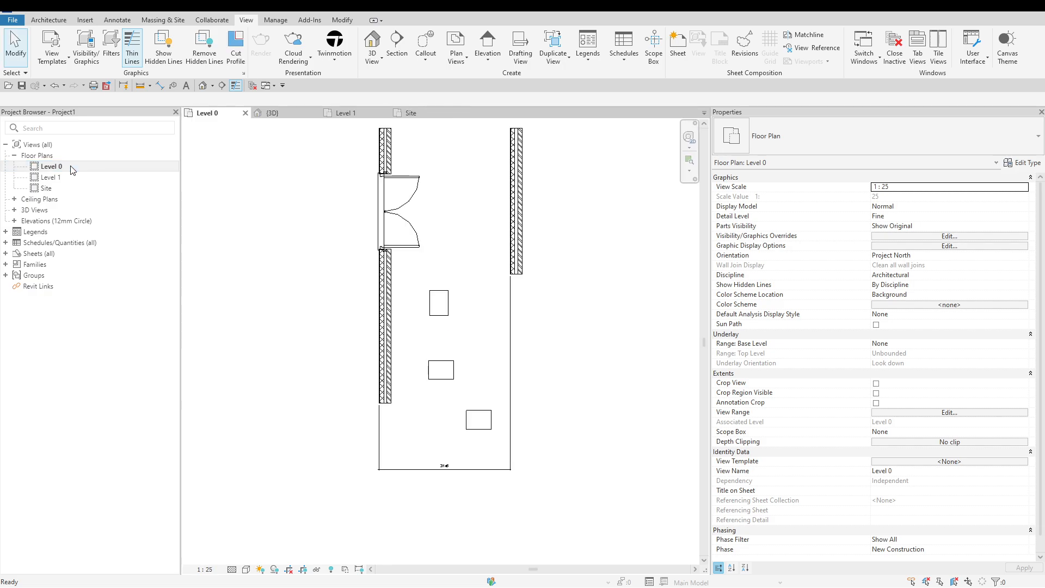
pyautogui.click(56, 170)
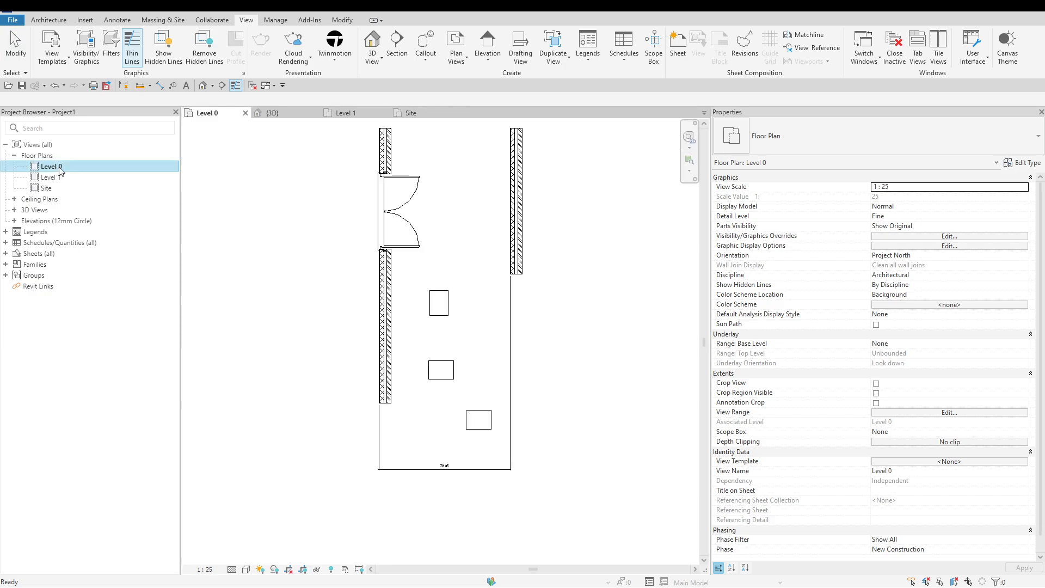
pyautogui.click(60, 169)
pyautogui.click(55, 167)
pyautogui.press('Return')
# Step: Expand the Sheets branch and place the Level 0 floor plan on sheet A100 - Unnamed
pyautogui.click(6, 253)
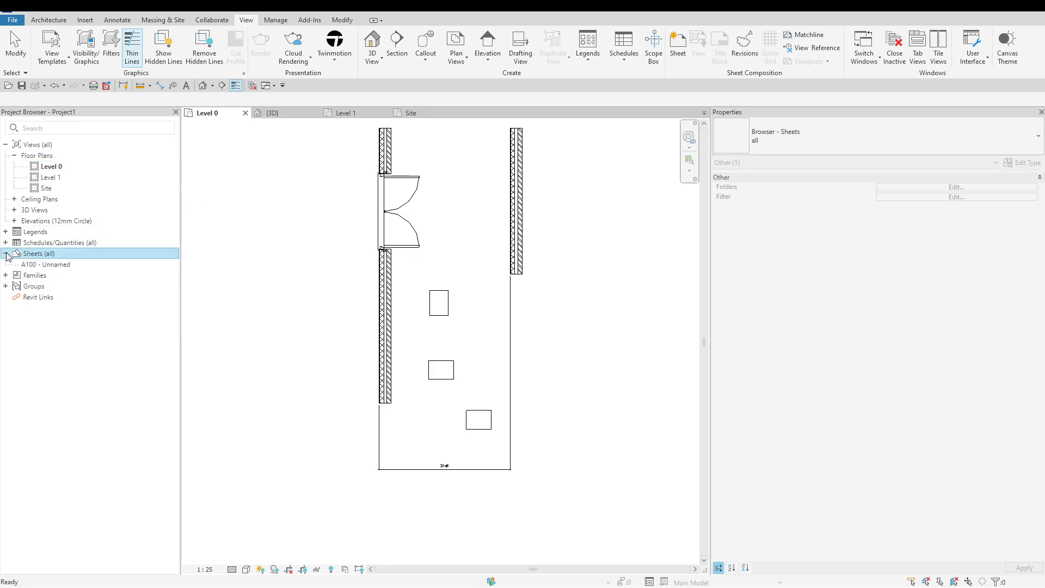
pyautogui.click(51, 167)
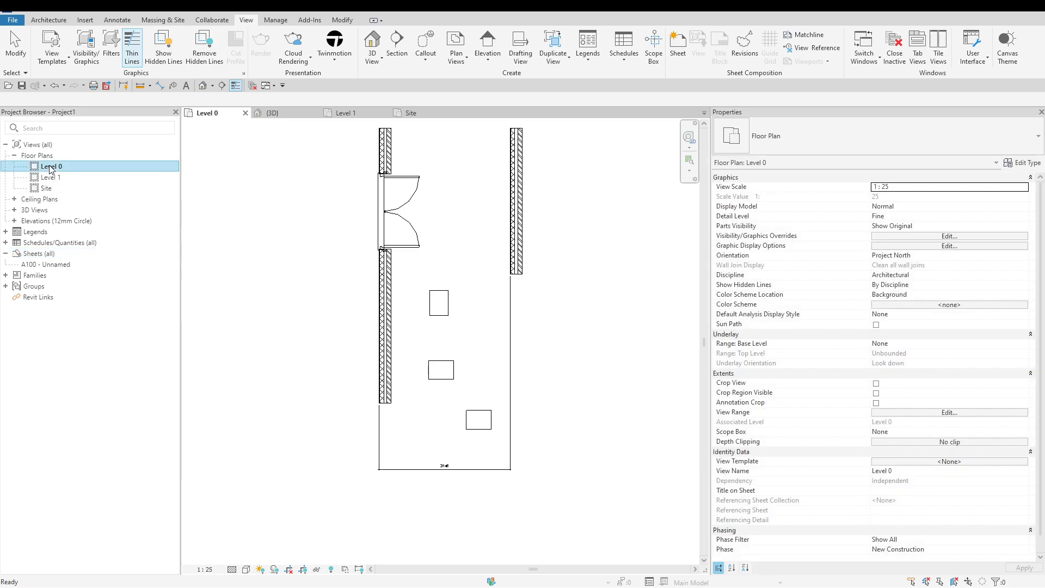
pyautogui.rightClick(51, 168)
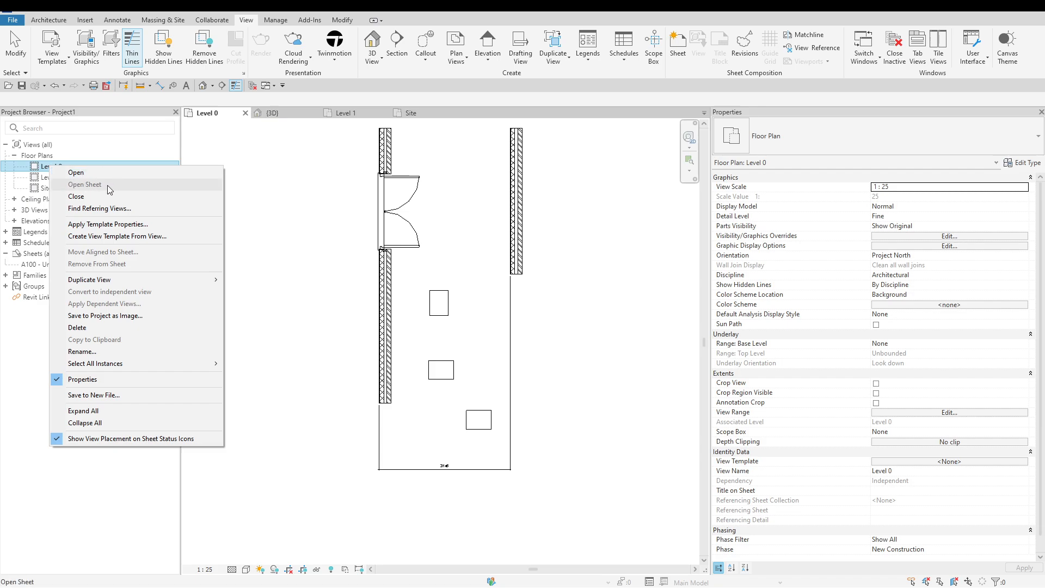
pyautogui.press('Escape')
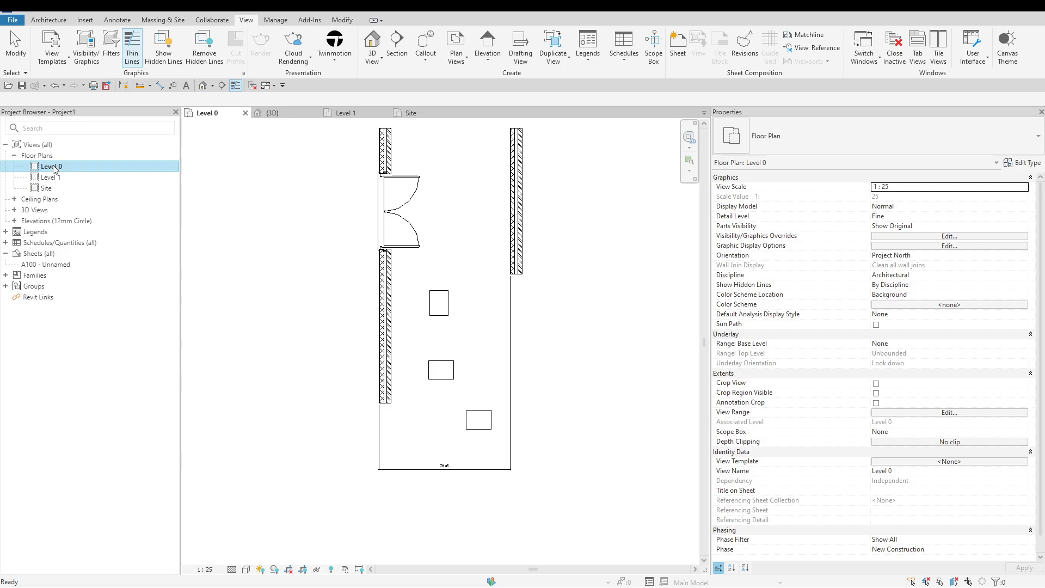
pyautogui.moveTo(53, 171); pyautogui.dragTo(57, 265)
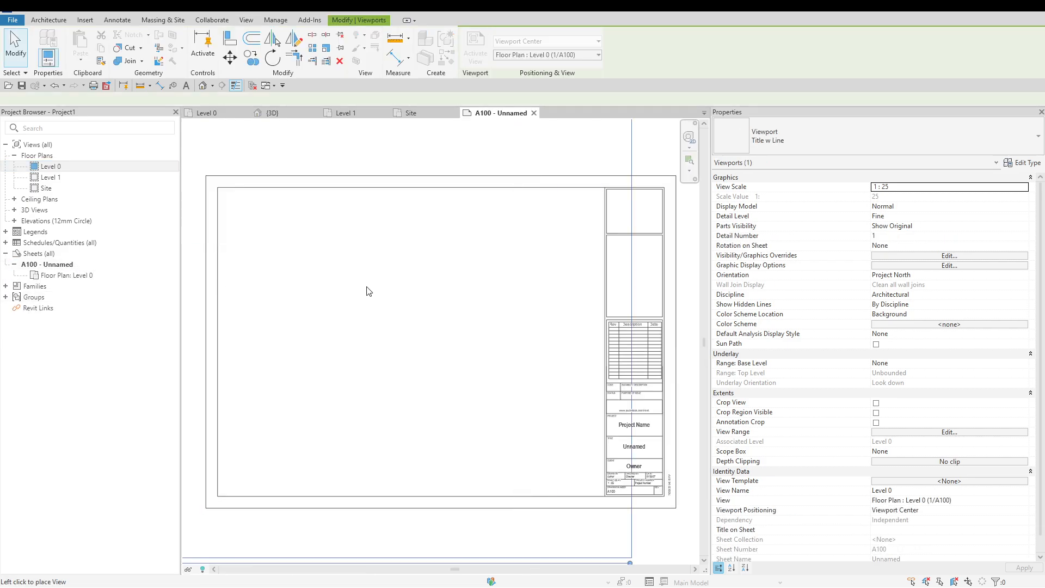
pyautogui.click(413, 284)
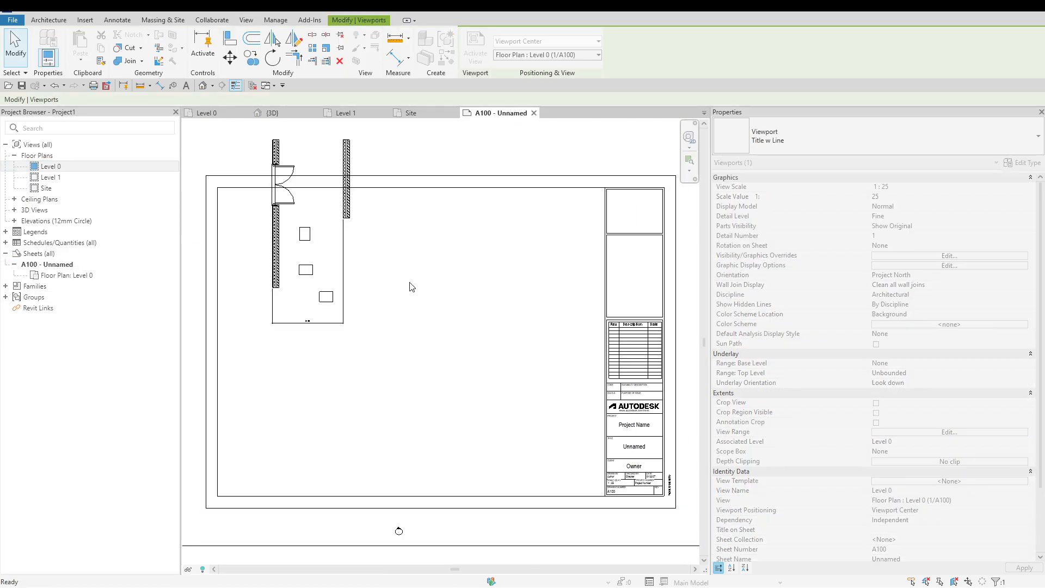
pyautogui.scroll(-4, 415, 333)
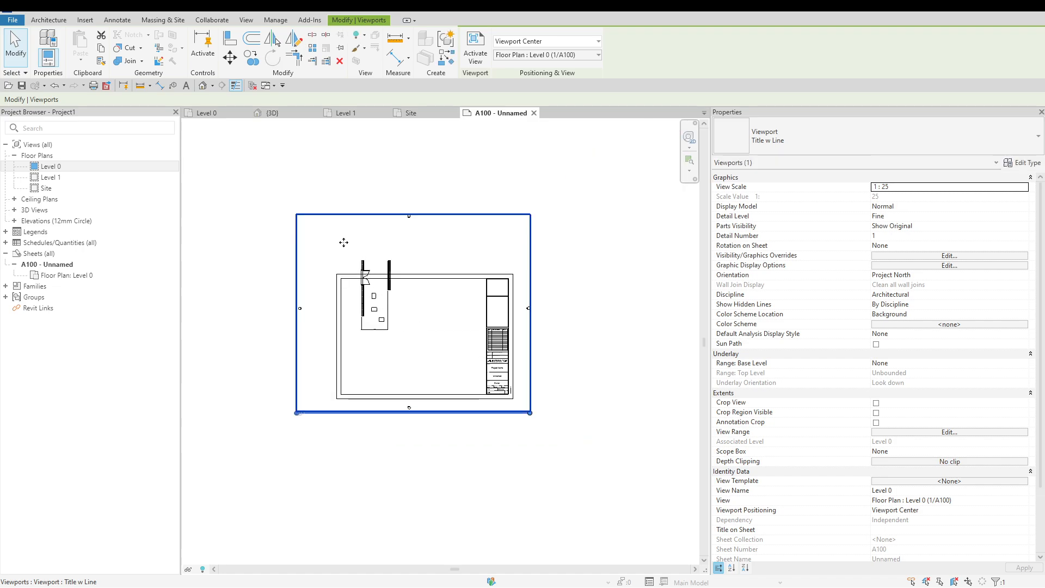
pyautogui.scroll(3, 416, 207)
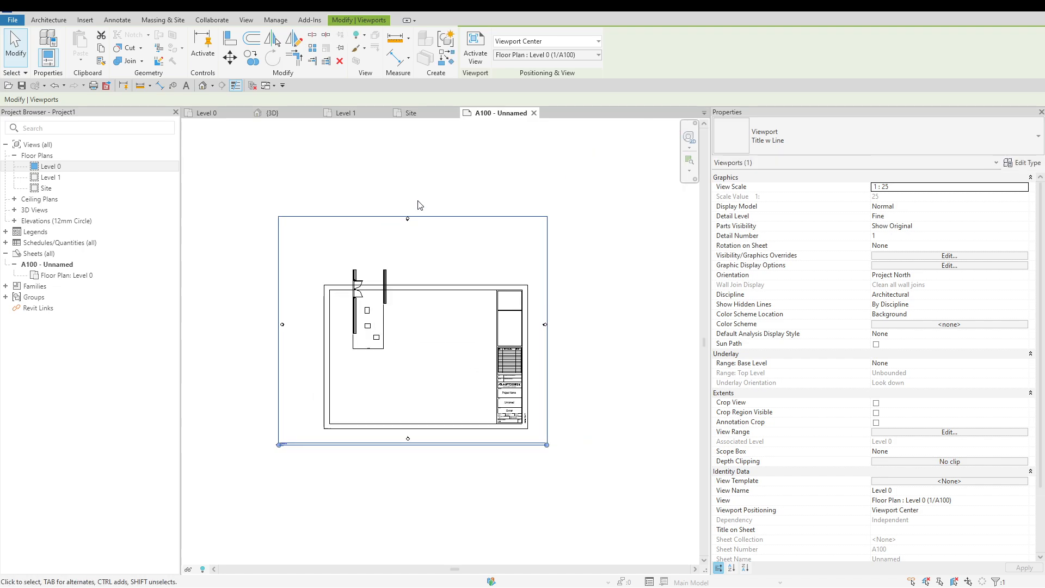
# Step: Deselect the placed viewport and examine the titleblock options for creating a new sheet, without creating one
pyautogui.click(413, 185)
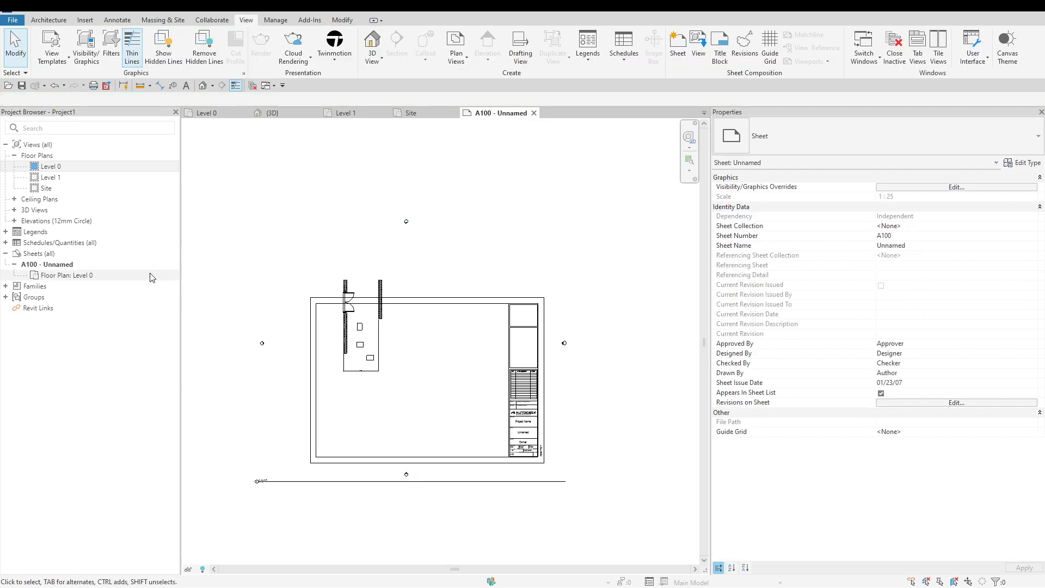
pyautogui.rightClick(44, 256)
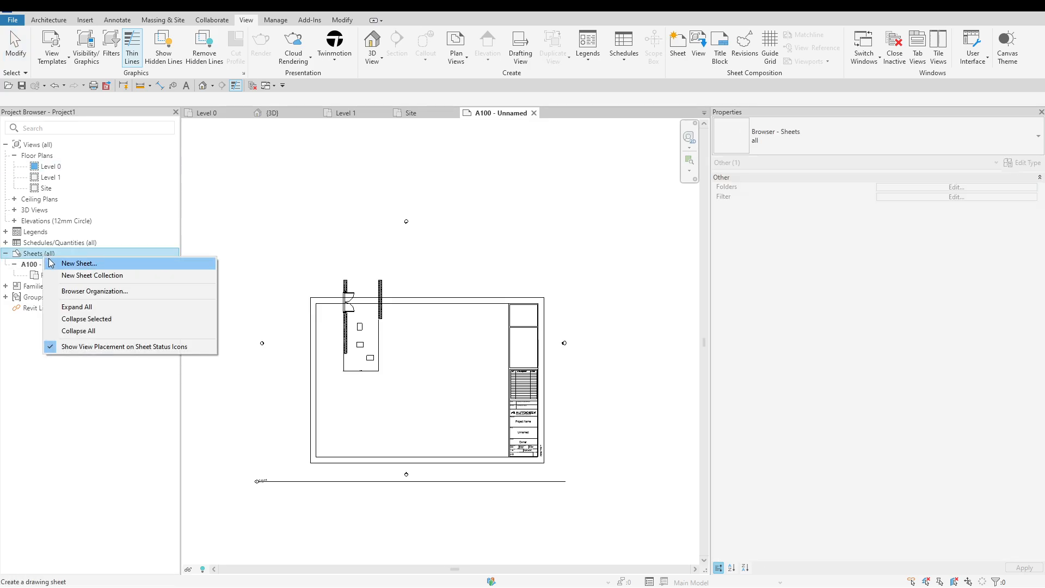
pyautogui.click(56, 265)
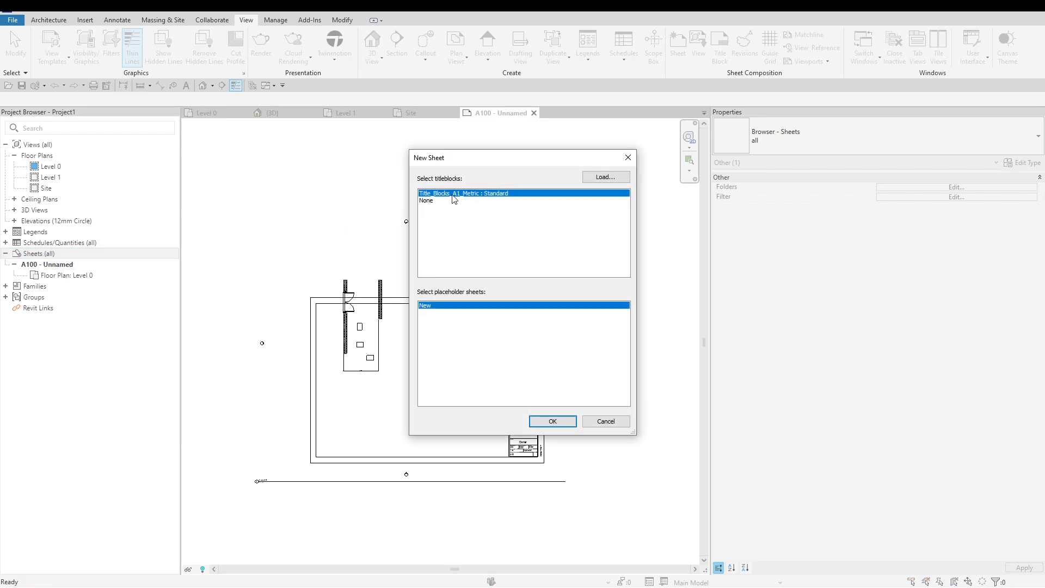
pyautogui.press('Escape')
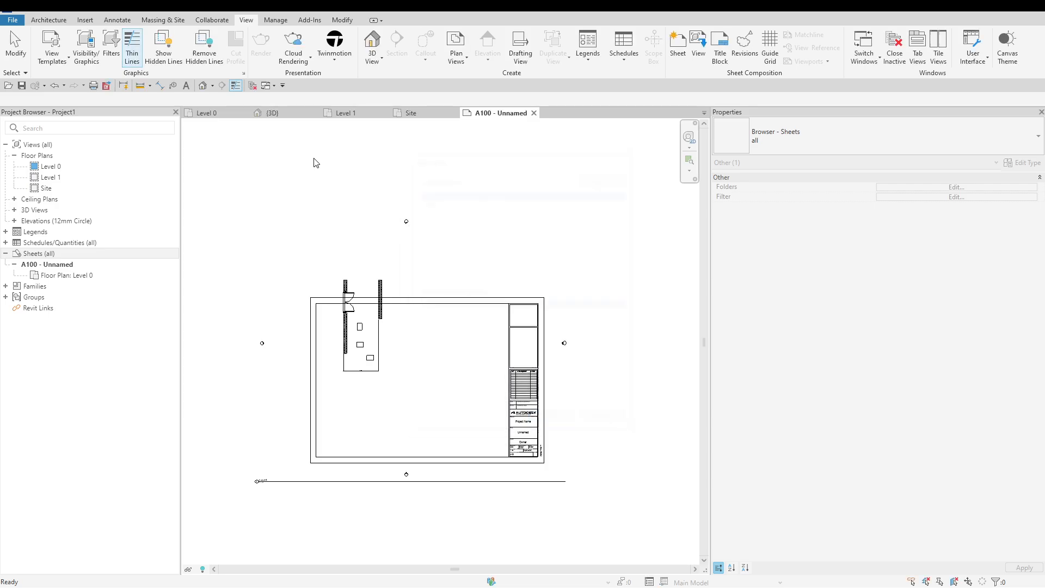
# Step: Examine the commands available for the Level 0 view in the Project Browser and open the Level 0 floor plan
pyautogui.rightClick(69, 172)
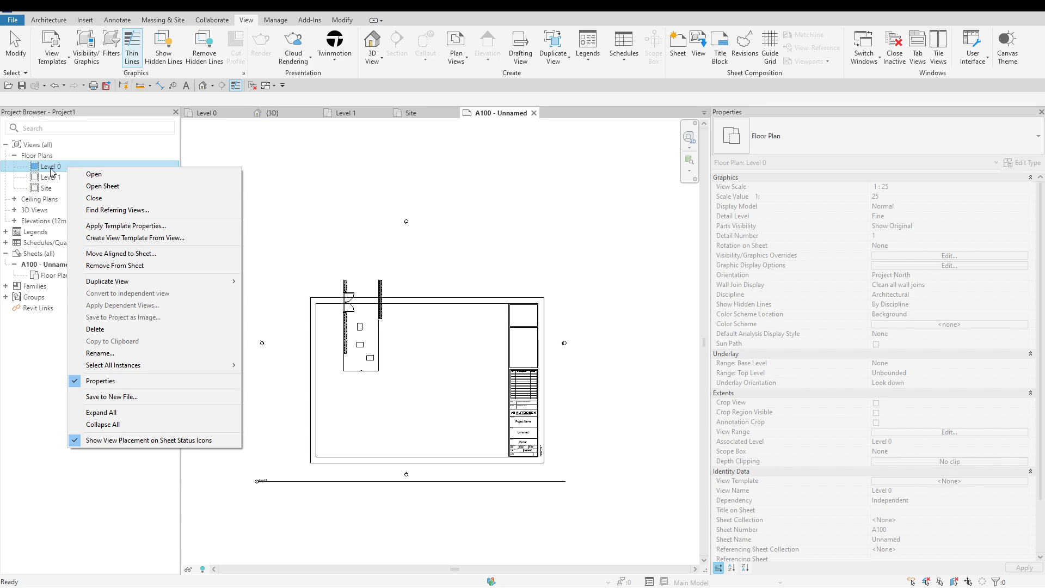
pyautogui.rightClick(51, 171)
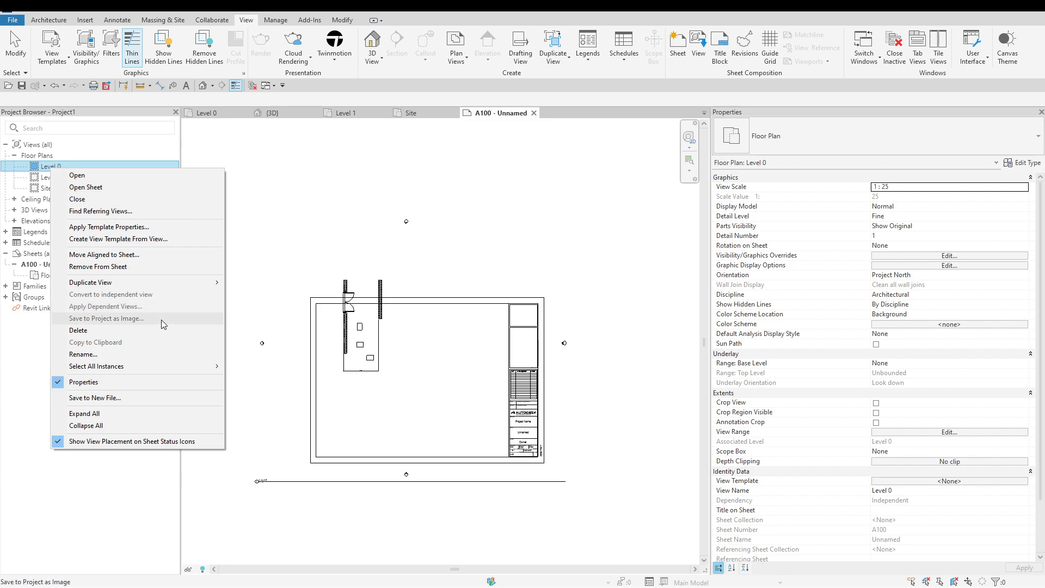
pyautogui.doubleClick(43, 167)
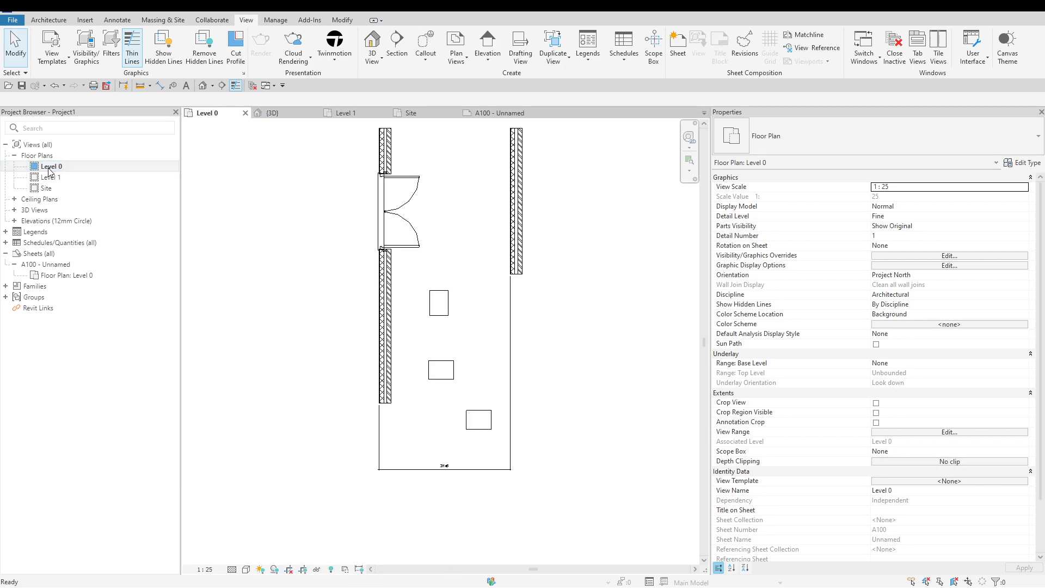
# Step: Examine the Duplicate View options for the Level 0 floor plan without applying one, and switch to the {3D} view
pyautogui.rightClick(49, 170)
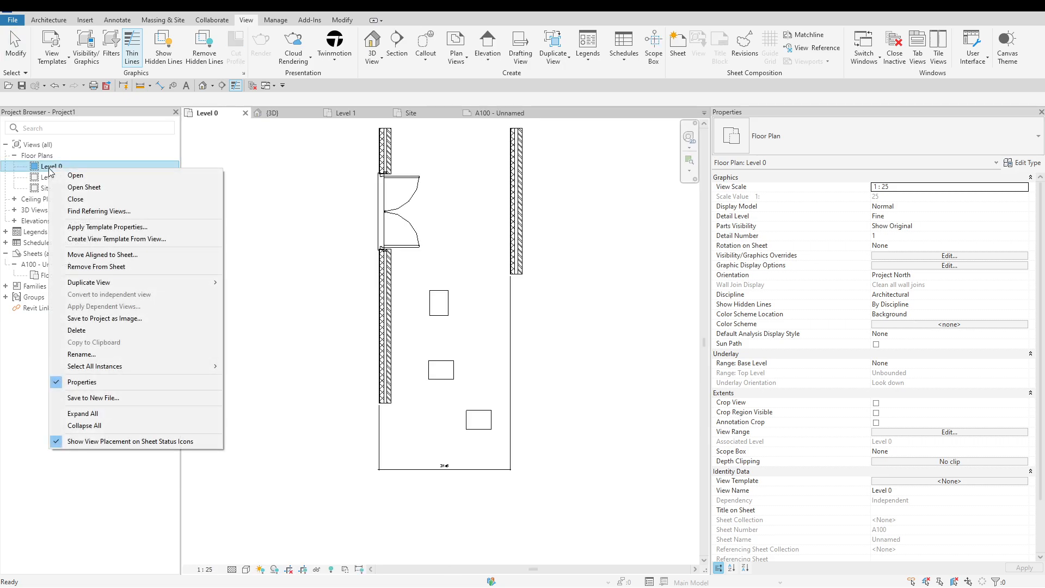
pyautogui.moveTo(173, 288)
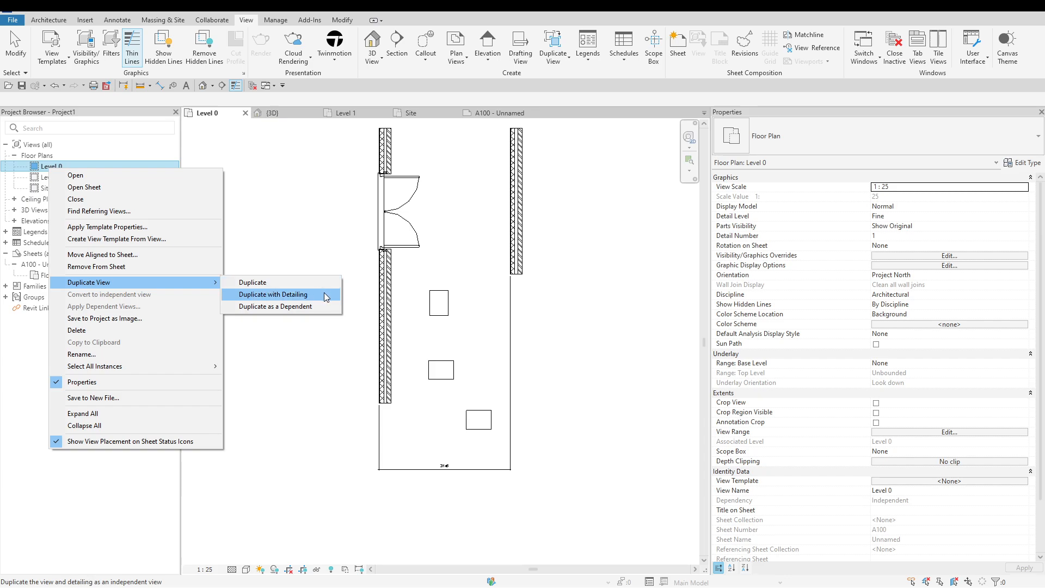
pyautogui.click(325, 225)
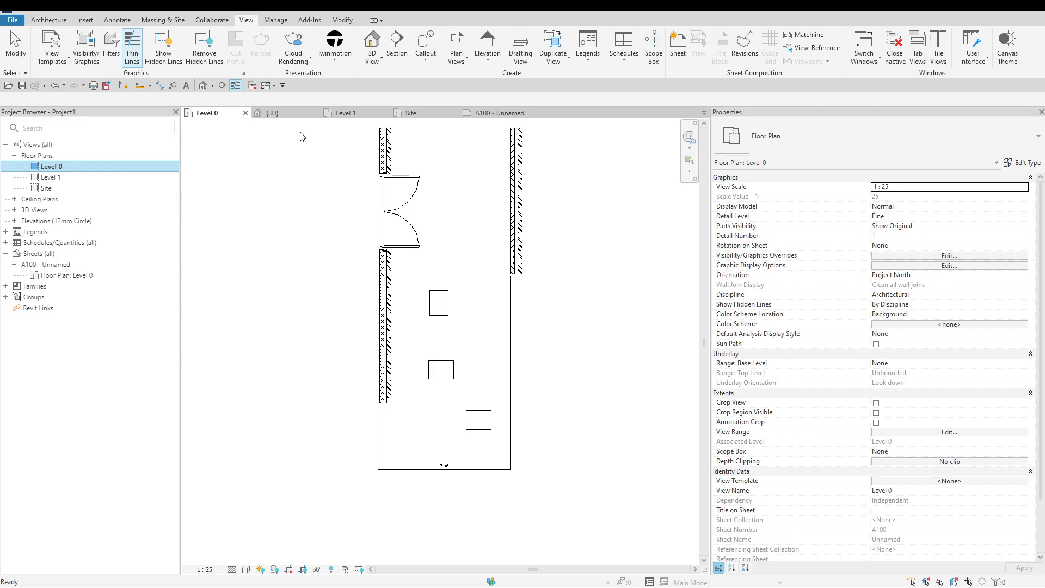
pyautogui.click(292, 115)
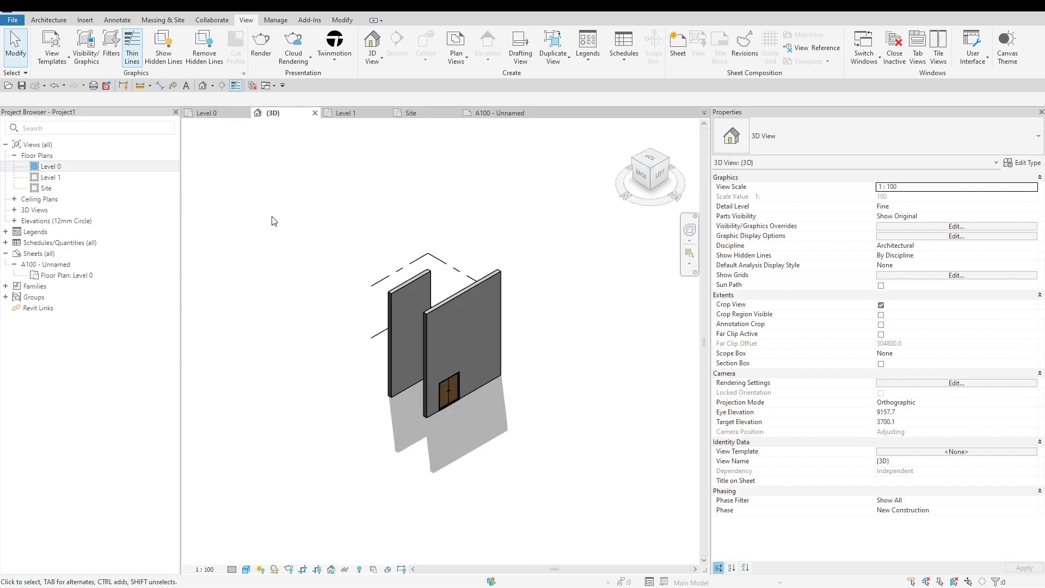